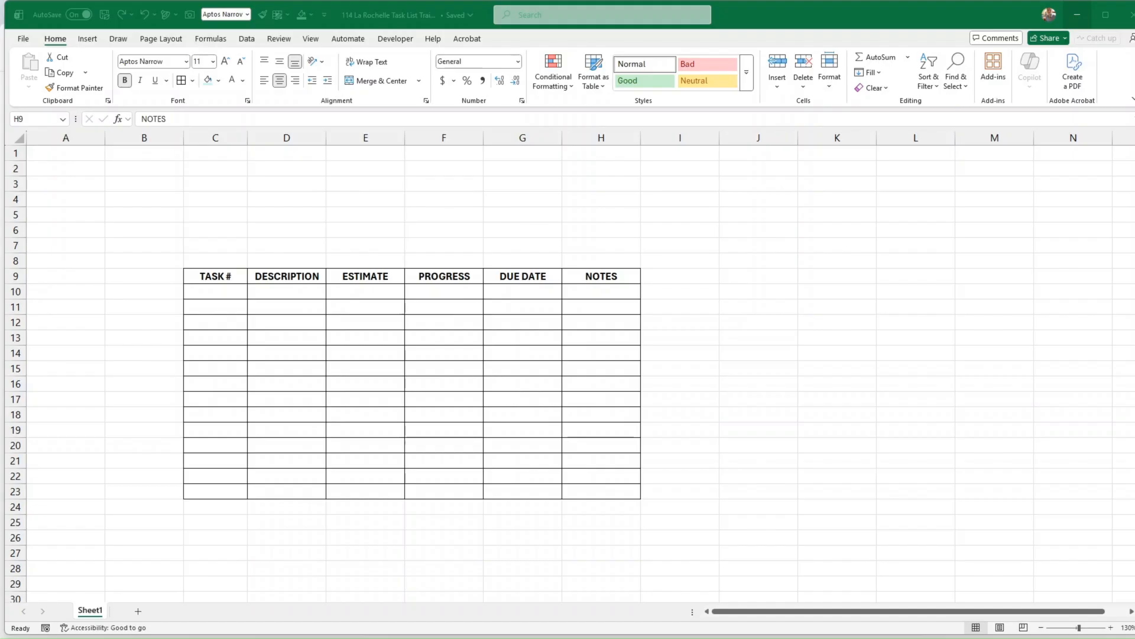
Enter 1 as the first task number in C10 and the formula =C10+1 in C11.
click(221, 310)
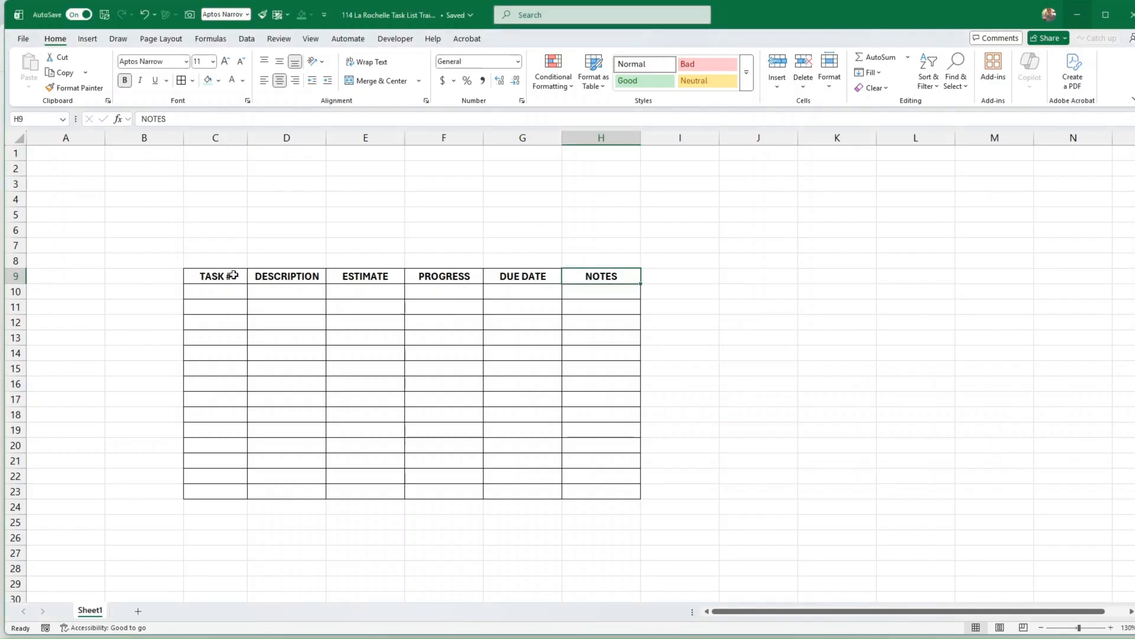
click(225, 290)
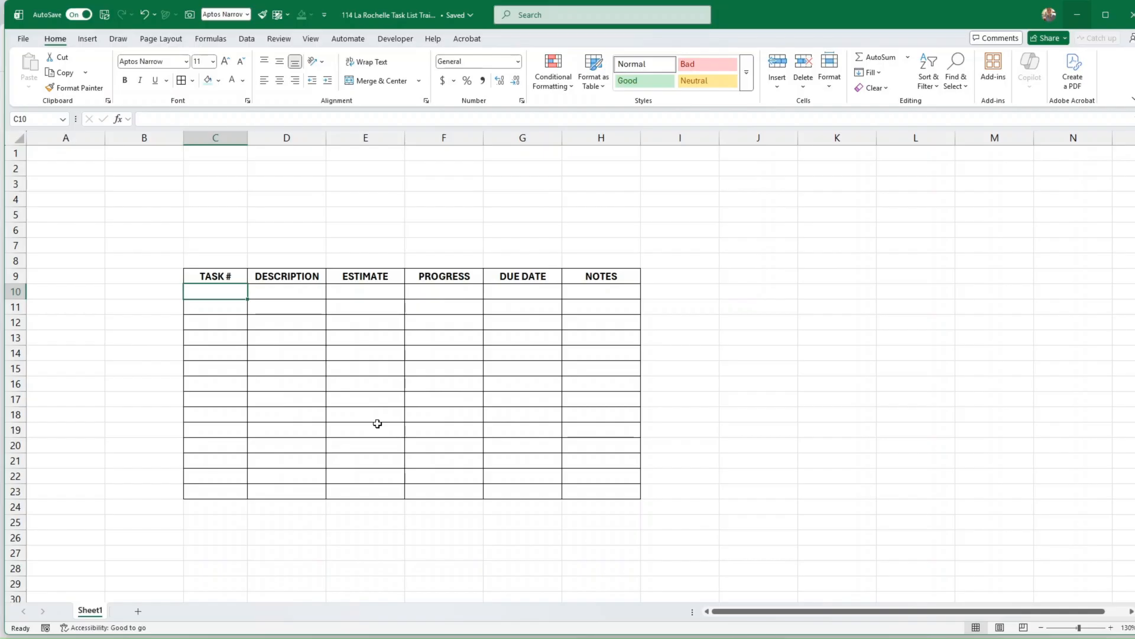
text(1)
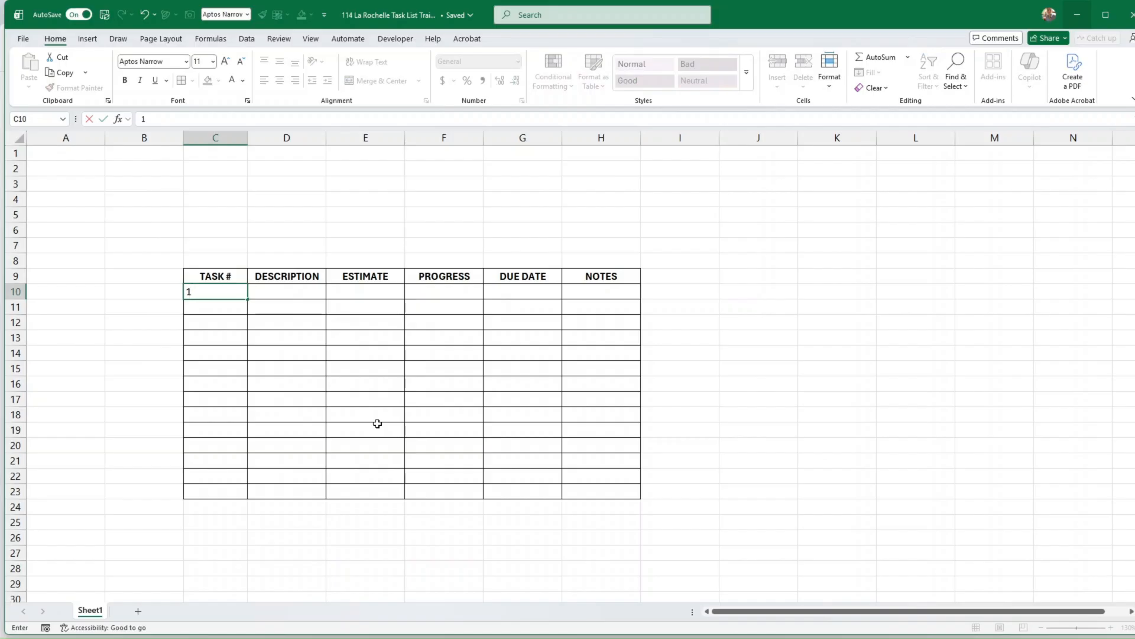
key(Return)
text(=)
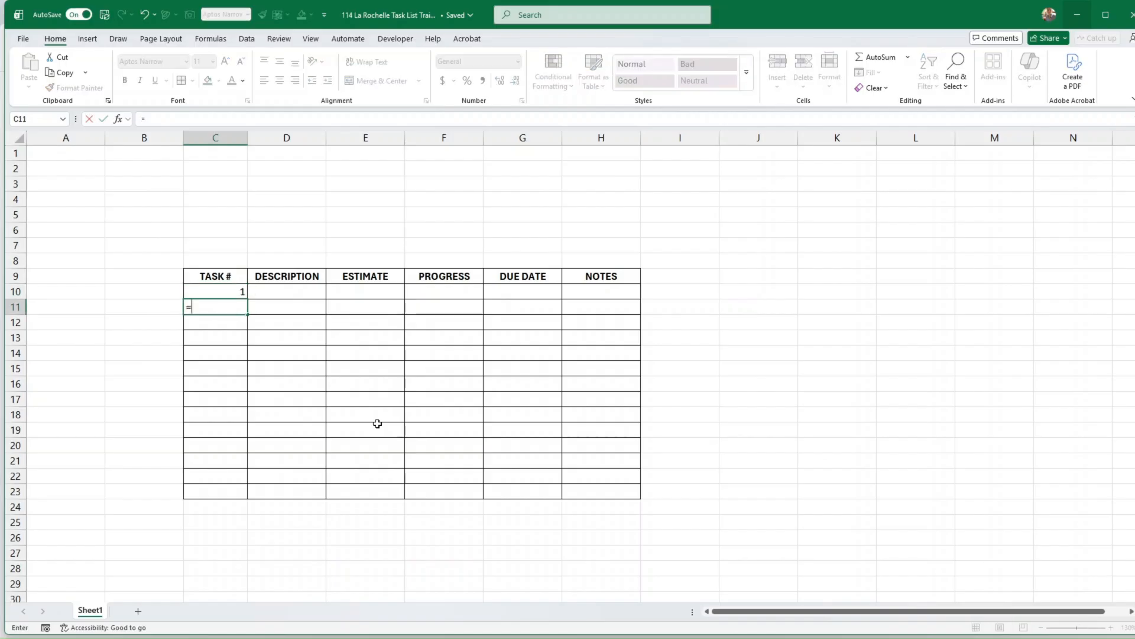
key(Up)
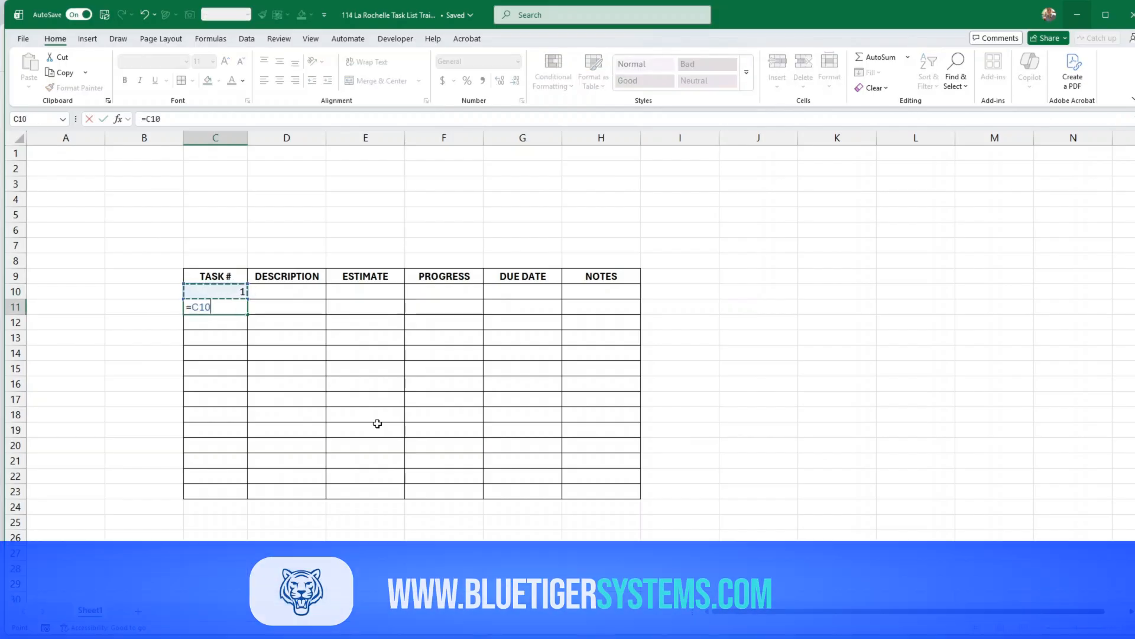
text(+1)
key(ctrl+Return)
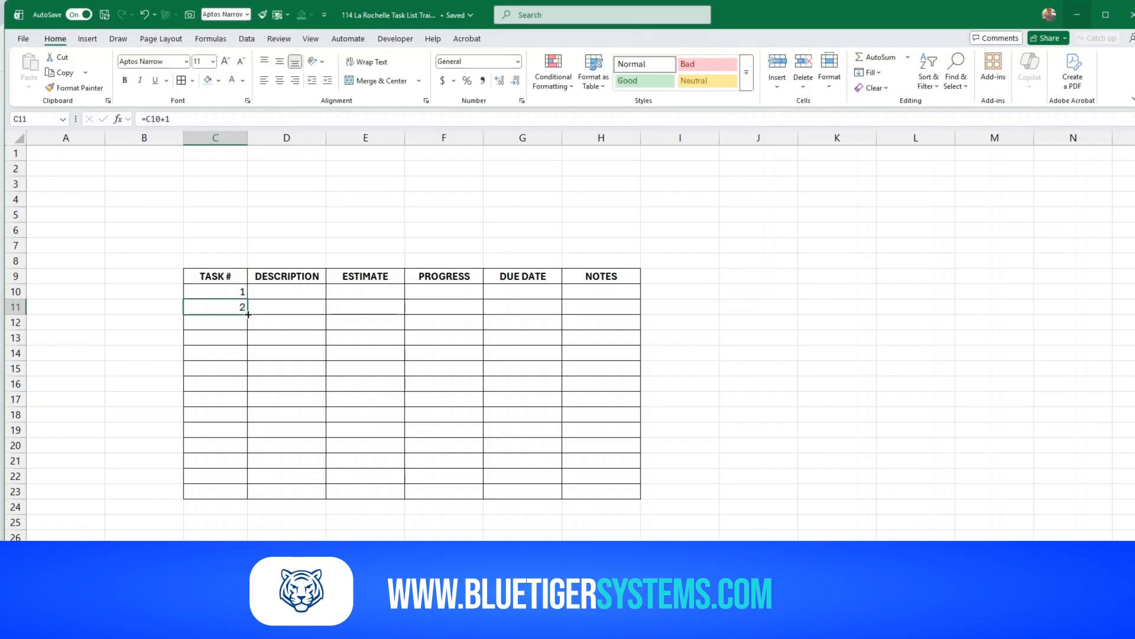
Fill the task numbering formula down to C23 and centre the task numbers in C10:C23.
drag(245, 309, 257, 502)
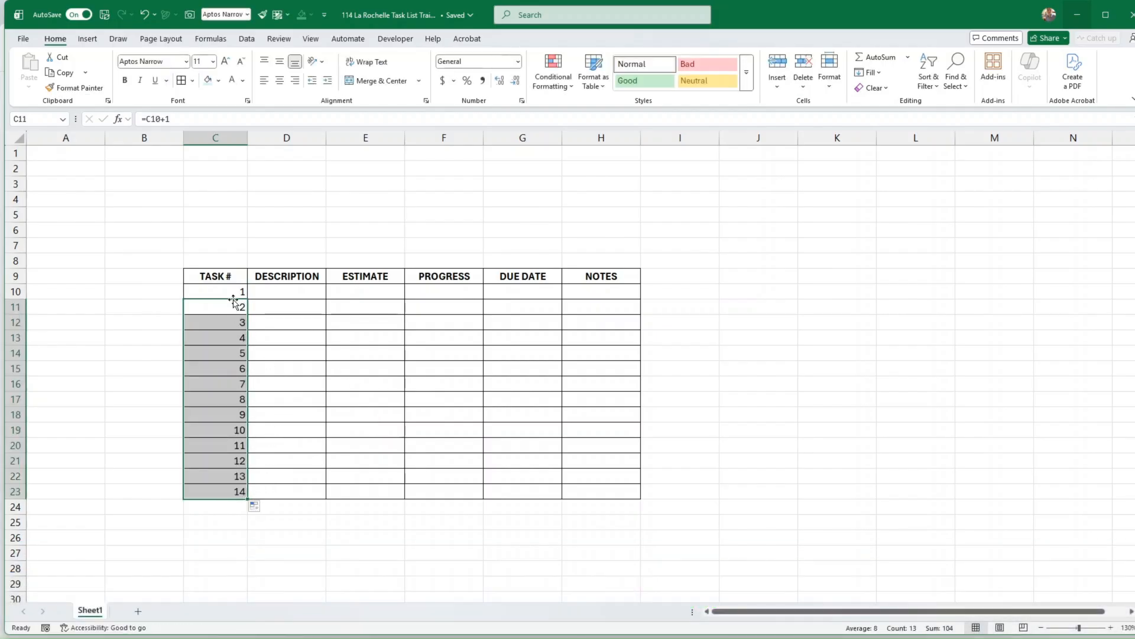
drag(234, 293, 249, 492)
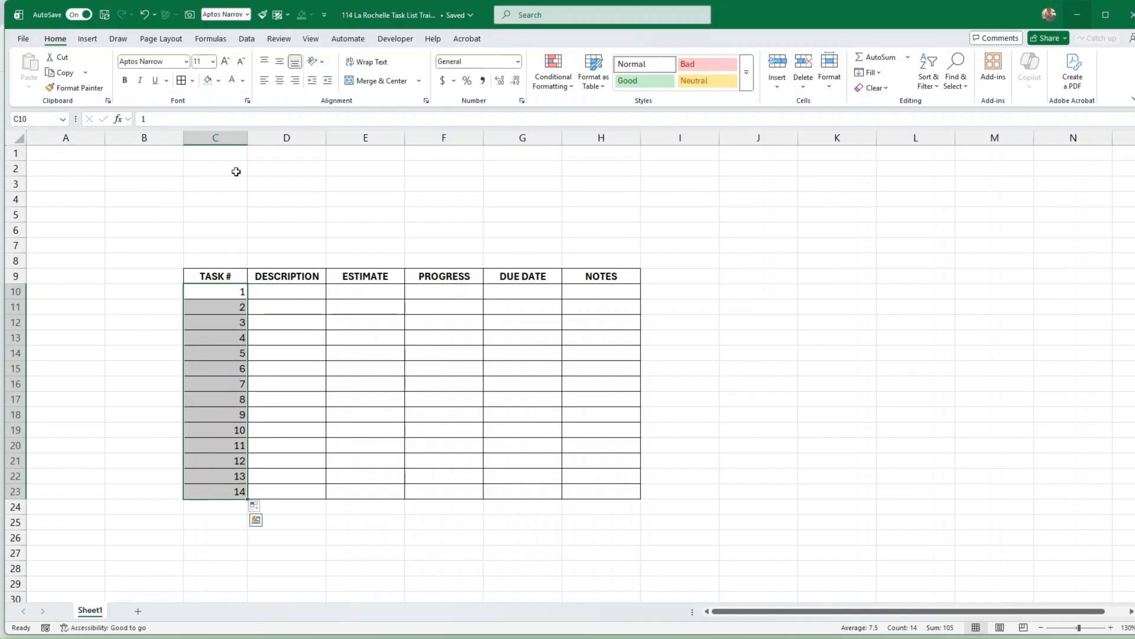
click(278, 83)
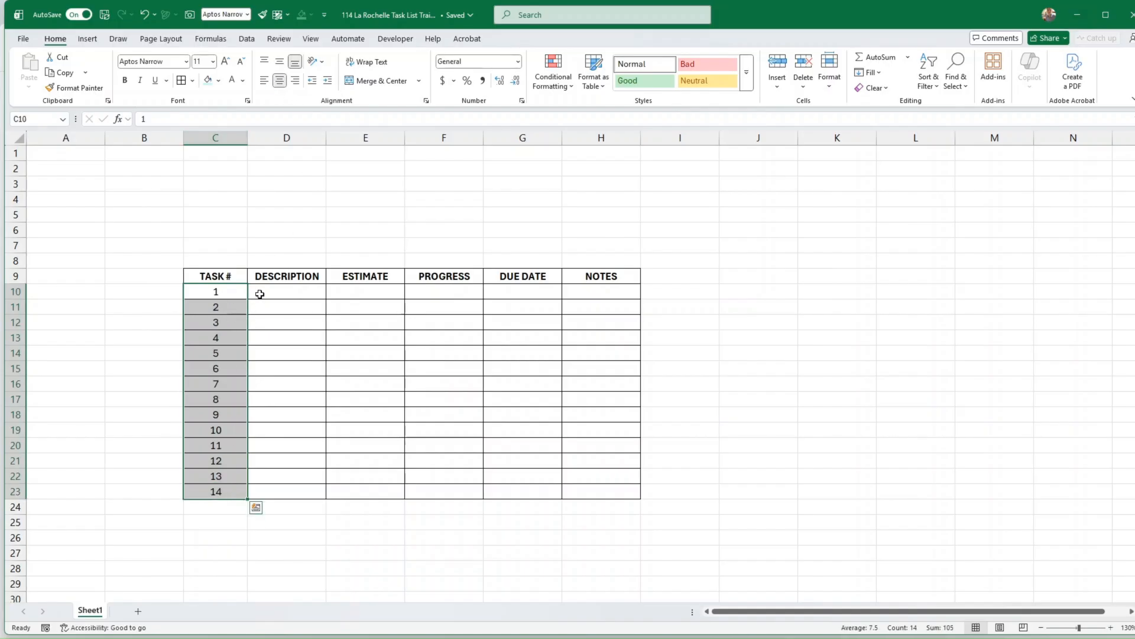
Widen the Description column to more than twice its width and make the empty column B narrow.
click(312, 291)
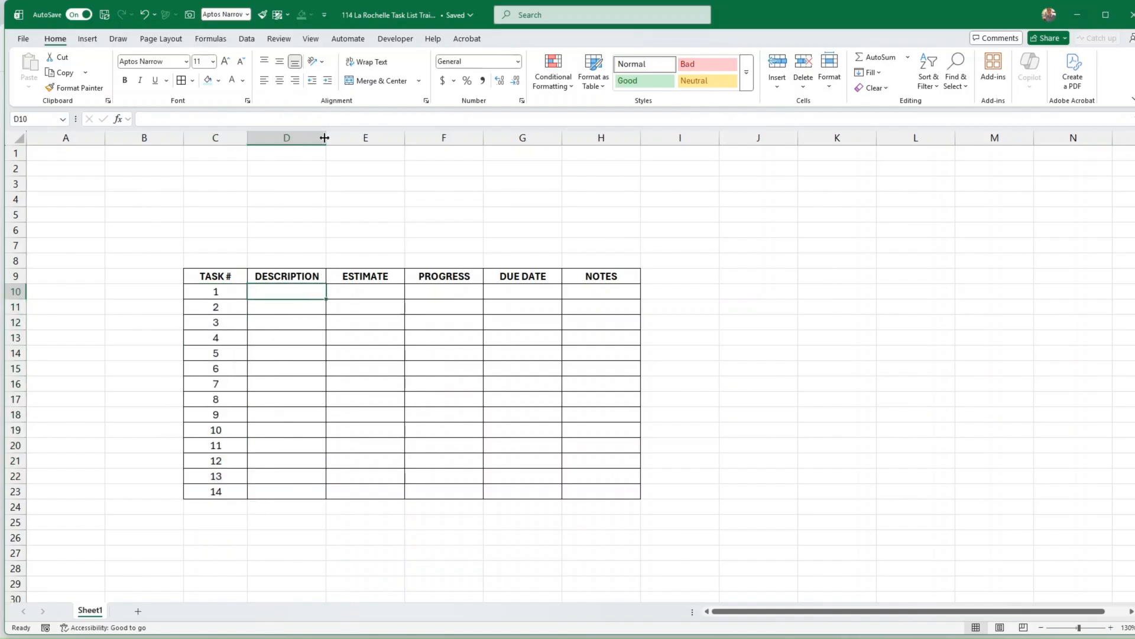
drag(326, 138, 428, 139)
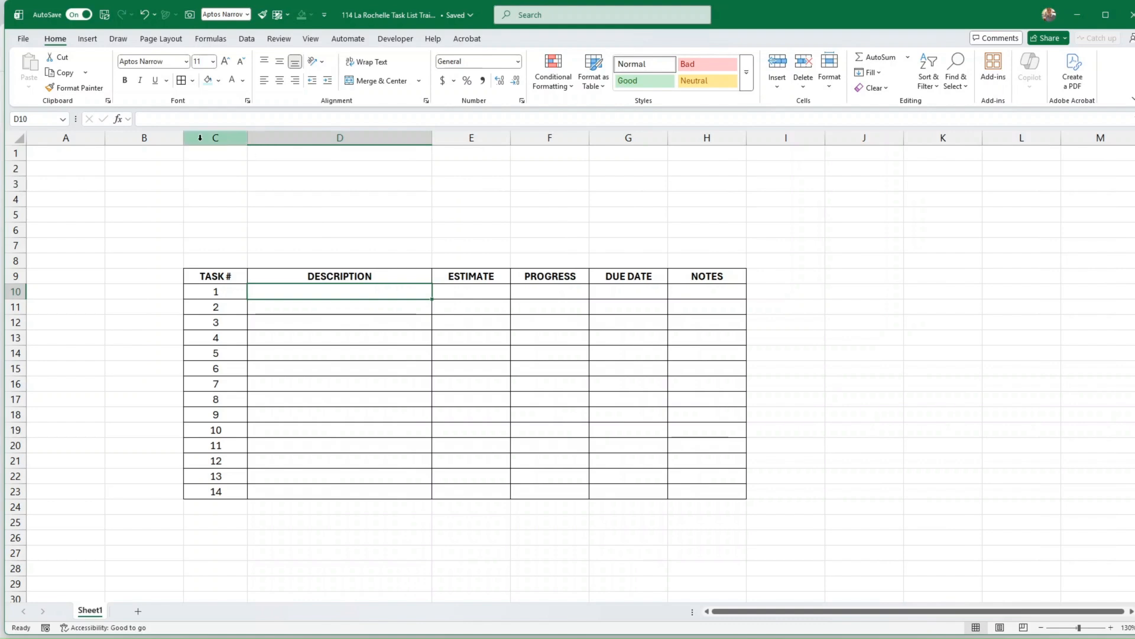
drag(182, 140, 127, 139)
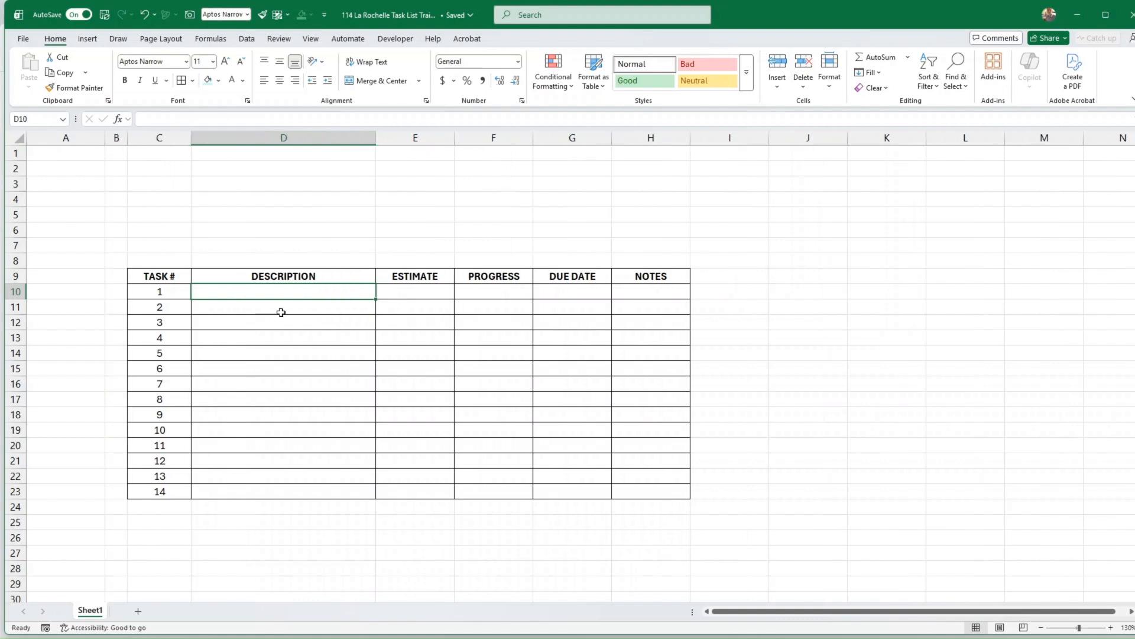
Enter "Task 01 Description" and an estimate of 10 for the first task, and centre the Estimate cells E10:E23.
text(T)
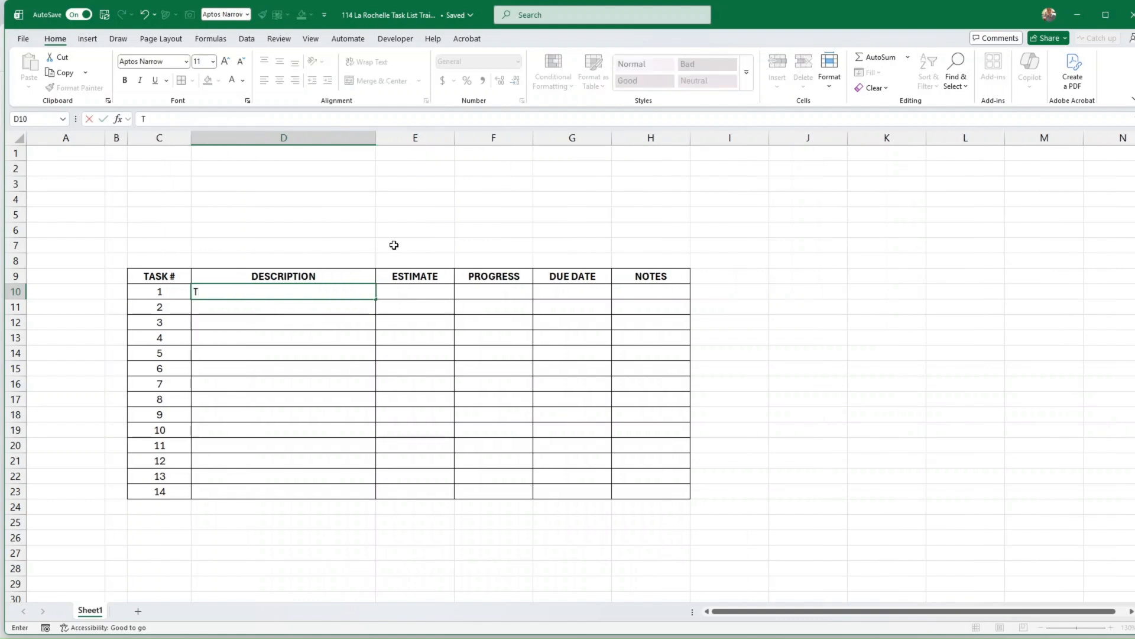
text(ask 01 Description)
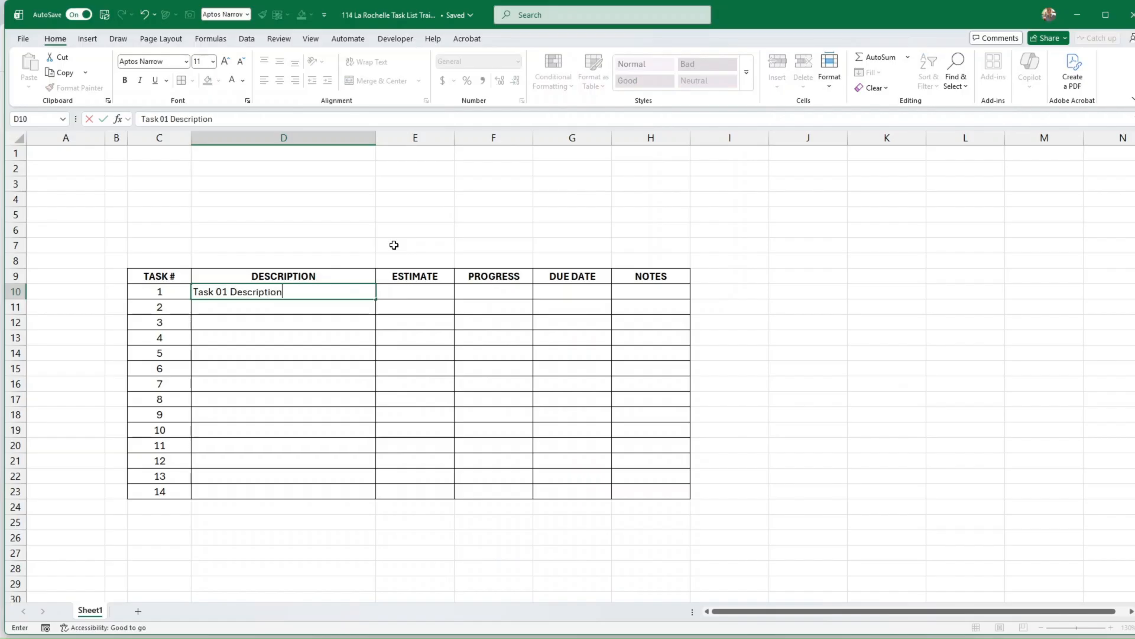
key(Return)
click(431, 295)
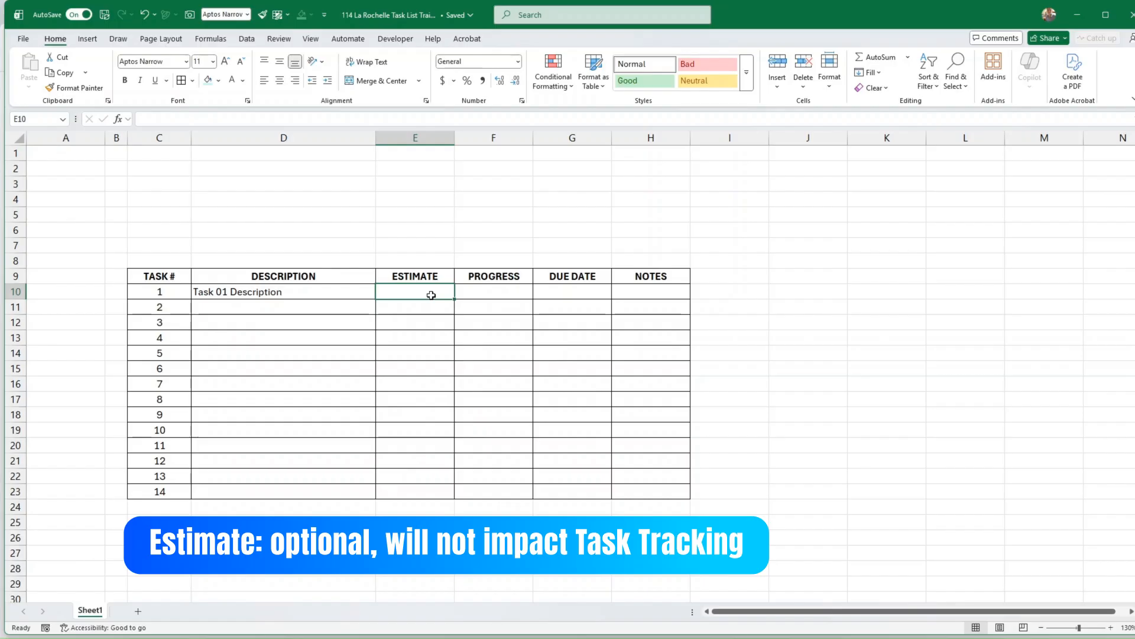
text(10)
key(Tab)
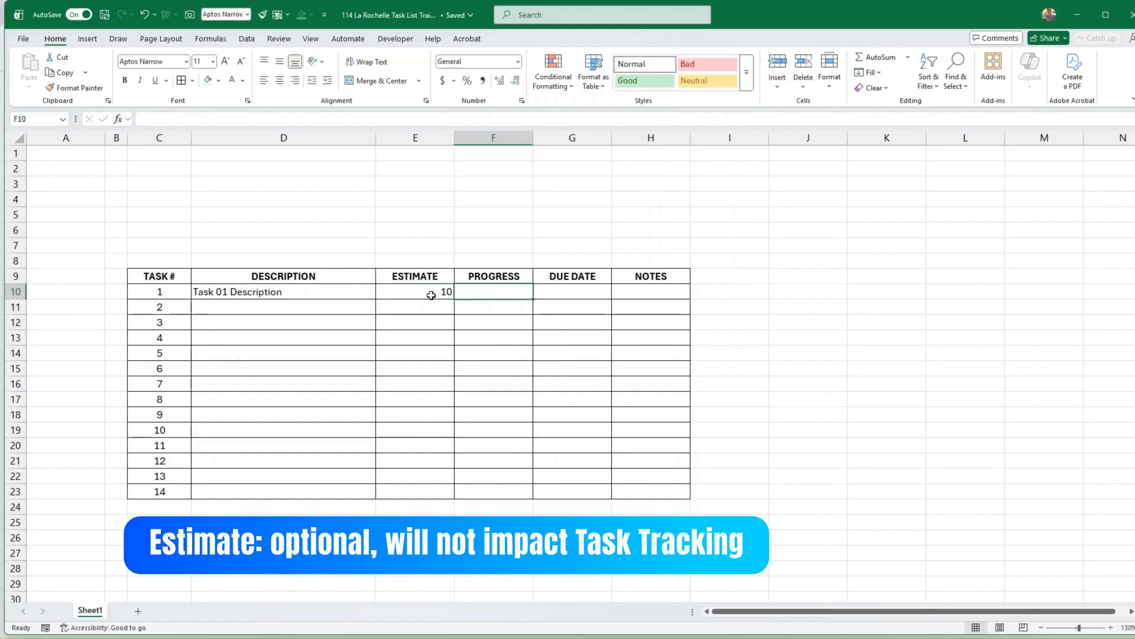
drag(431, 295, 429, 487)
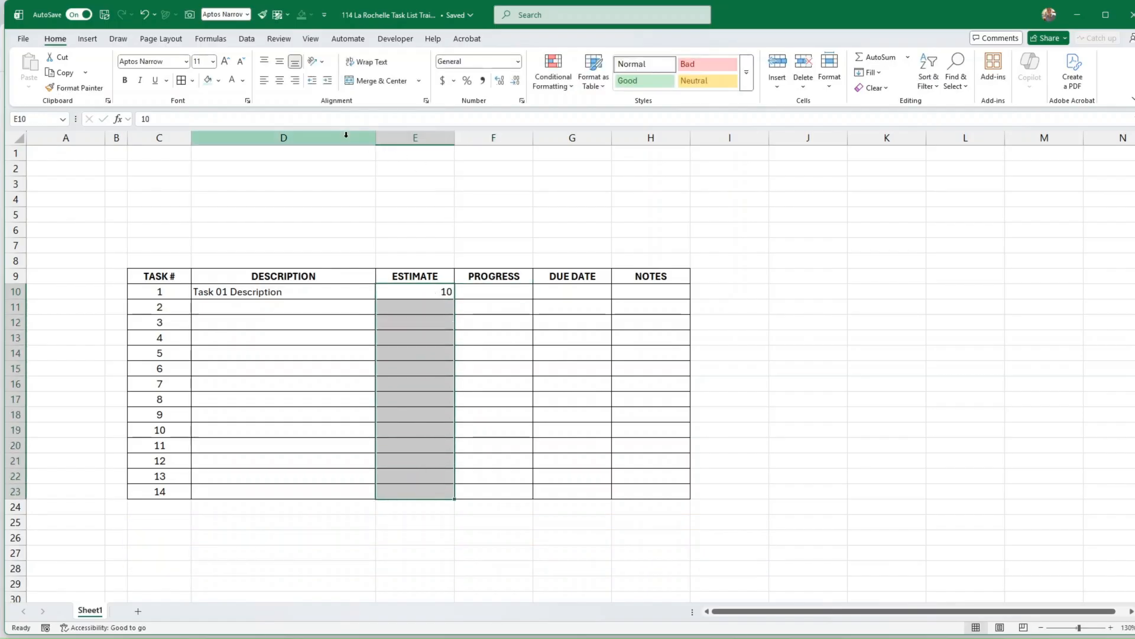
click(281, 83)
Enter 50% as the first task's progress and centre the Progress cells F10:F23.
click(504, 296)
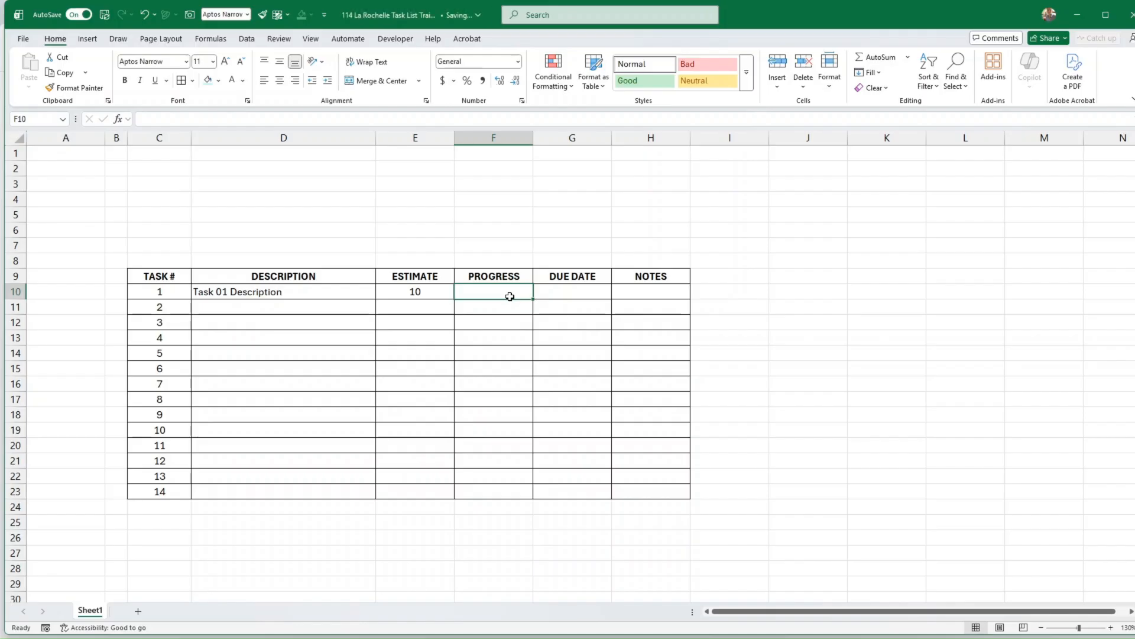
text(50%)
key(ctrl+Return)
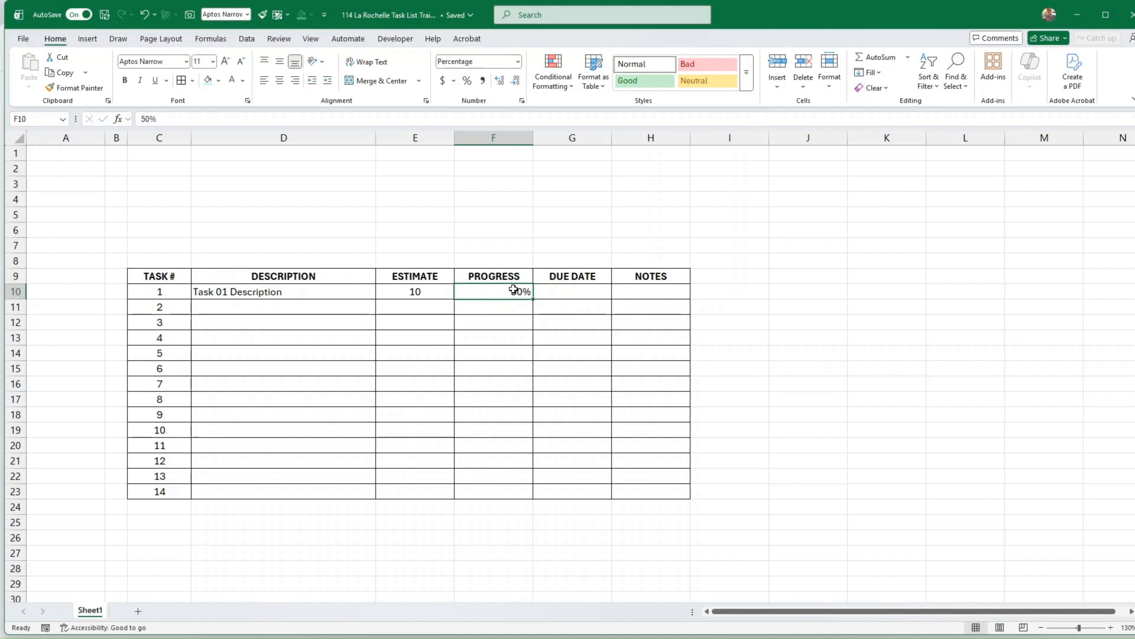
drag(510, 299, 515, 492)
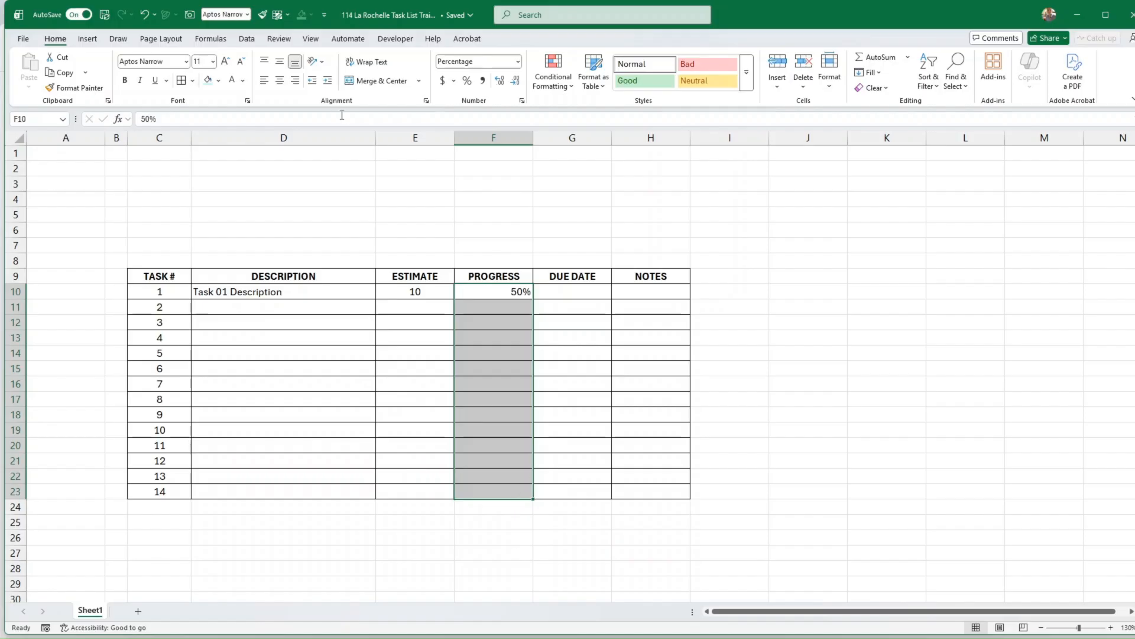
click(280, 82)
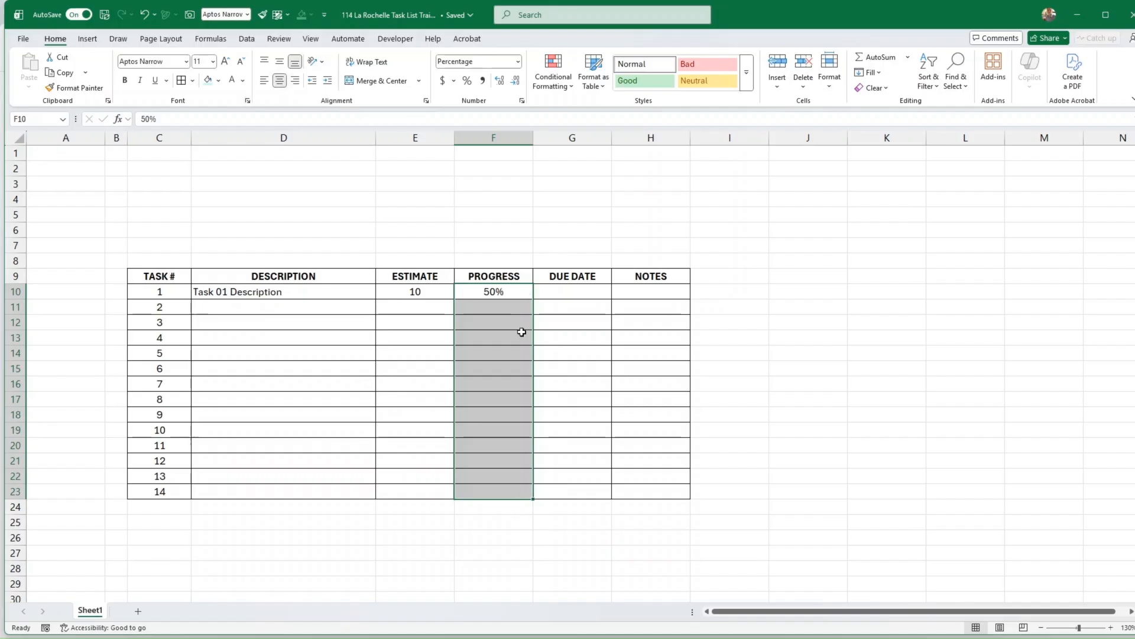
Narrow the Progress and Estimate columns slightly.
click(507, 304)
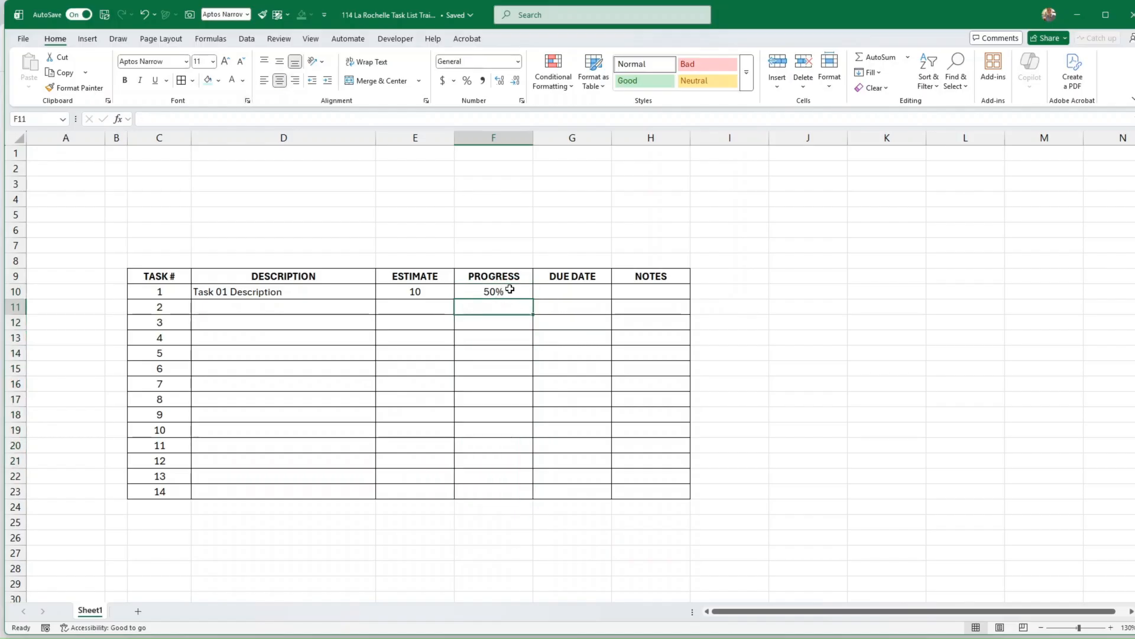
drag(537, 140, 524, 141)
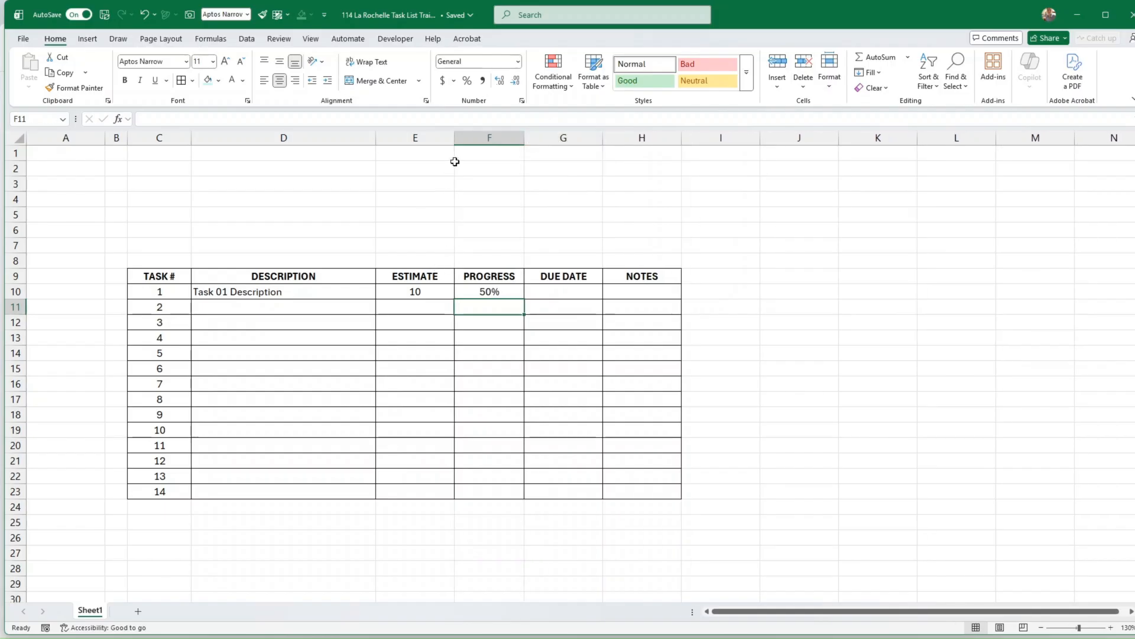
drag(454, 140, 446, 140)
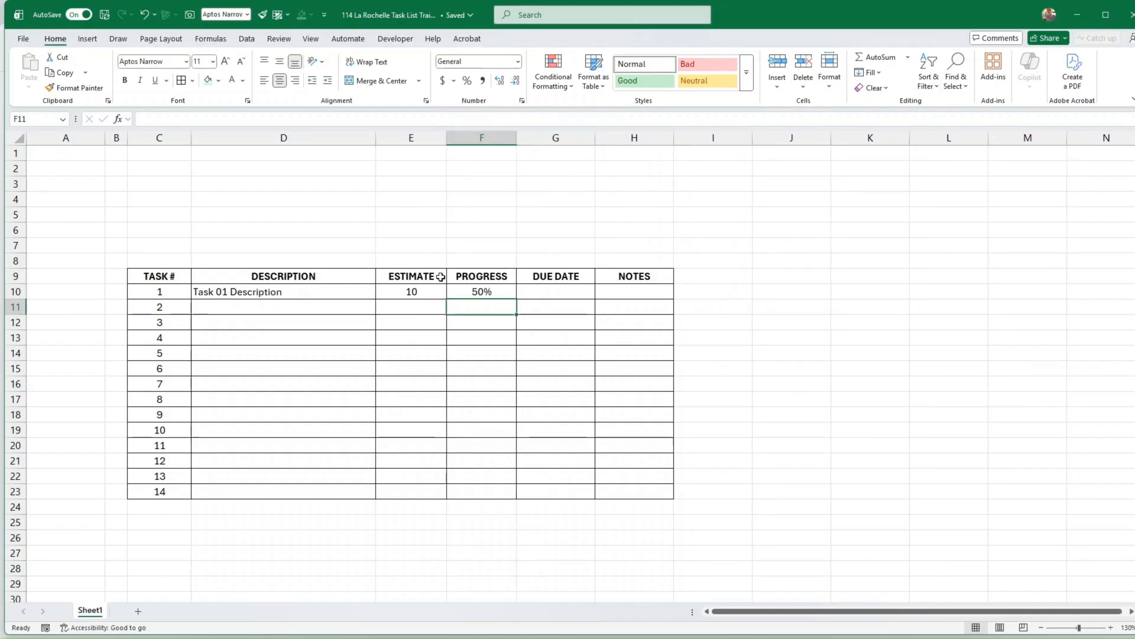
Enter the due date 1/05/2025 for the first task and centre the Due Date cells G10:G23.
click(567, 294)
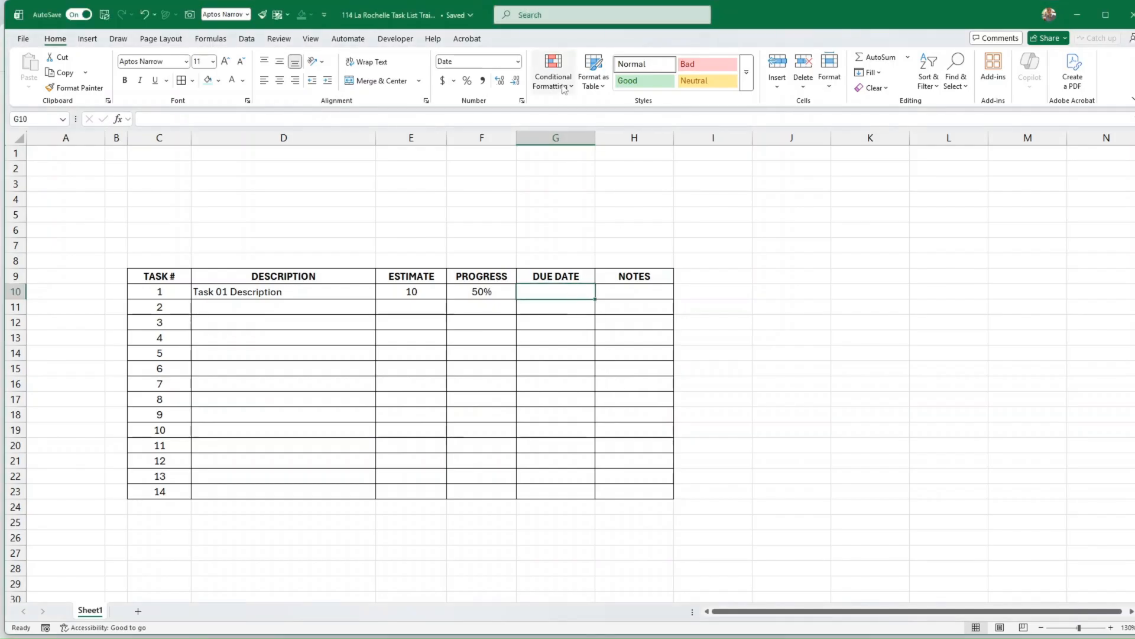
text(1)
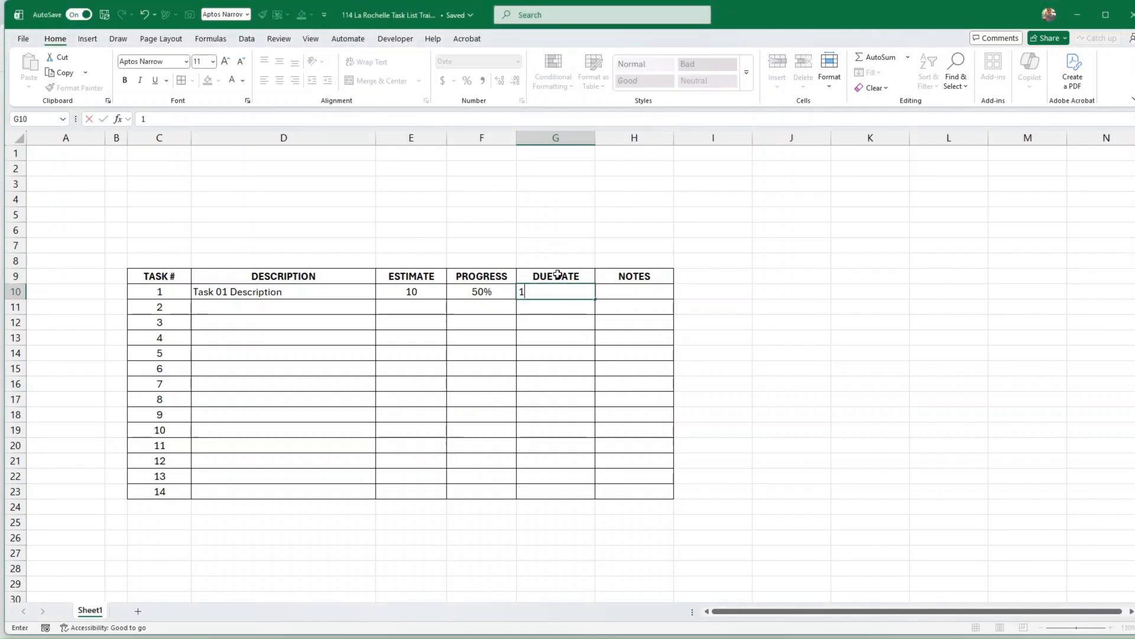
text(/05)
key(Return)
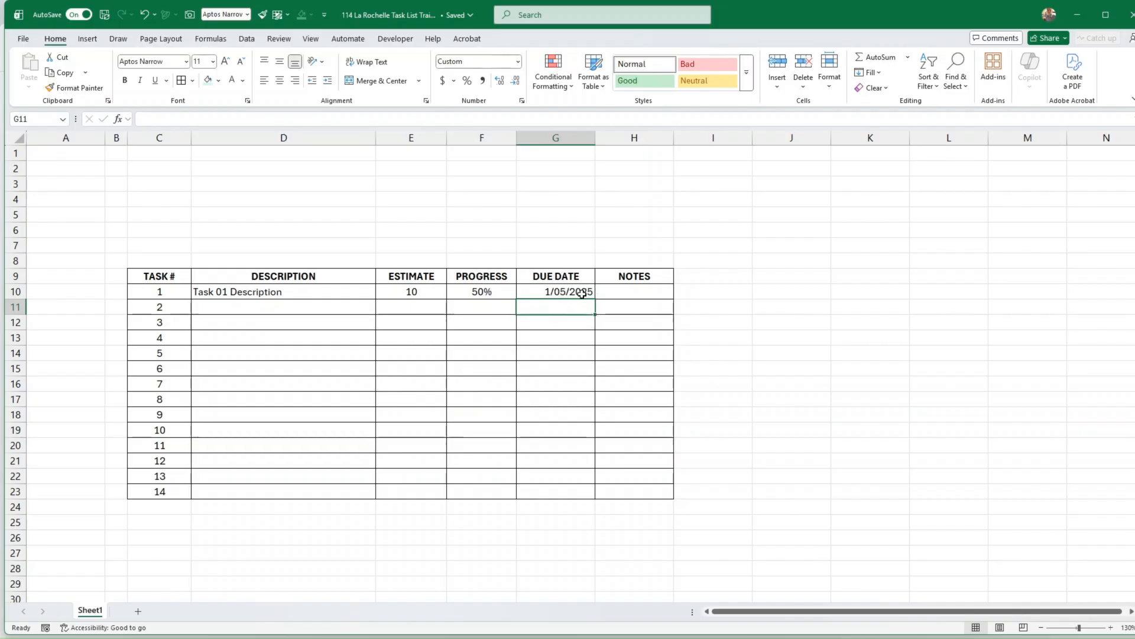
drag(561, 291, 565, 489)
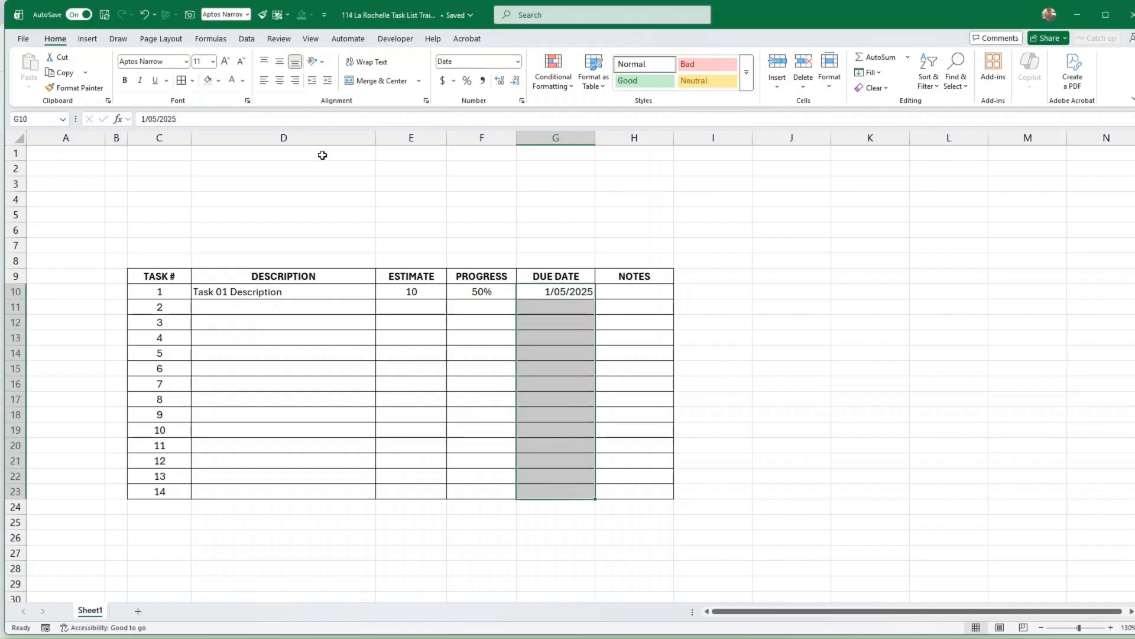
click(278, 82)
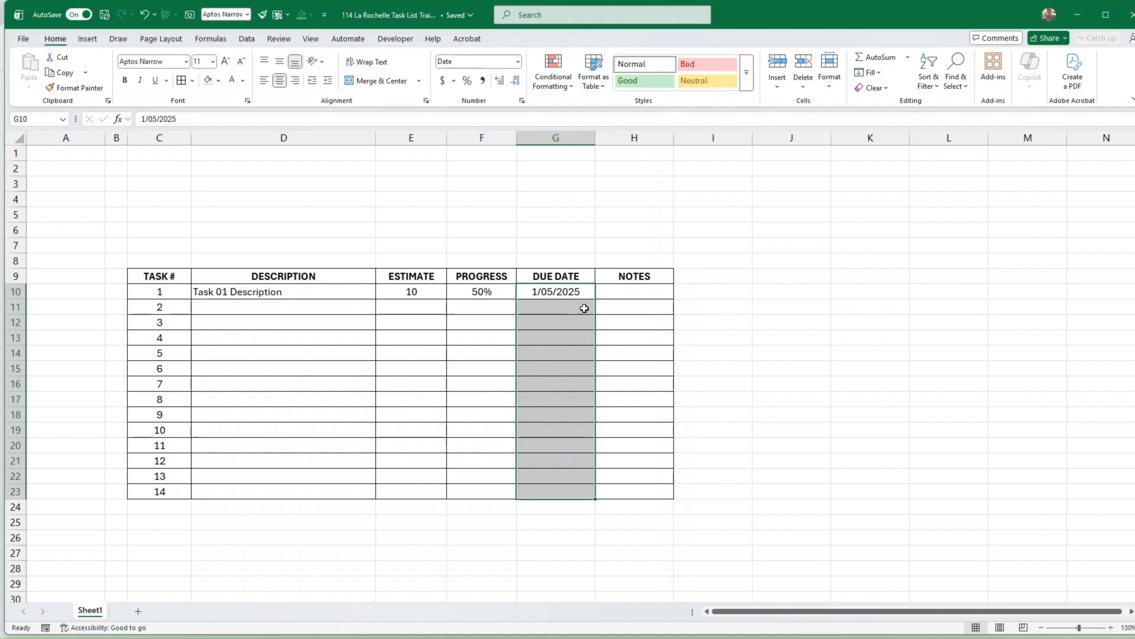
Narrow the Due Date column slightly and widen the Notes column to about the width of the Description column.
drag(595, 138, 591, 138)
click(677, 229)
drag(668, 138, 772, 138)
Enter the note "Task not Urgent" for the first task and narrow the Estimate column a little.
click(690, 291)
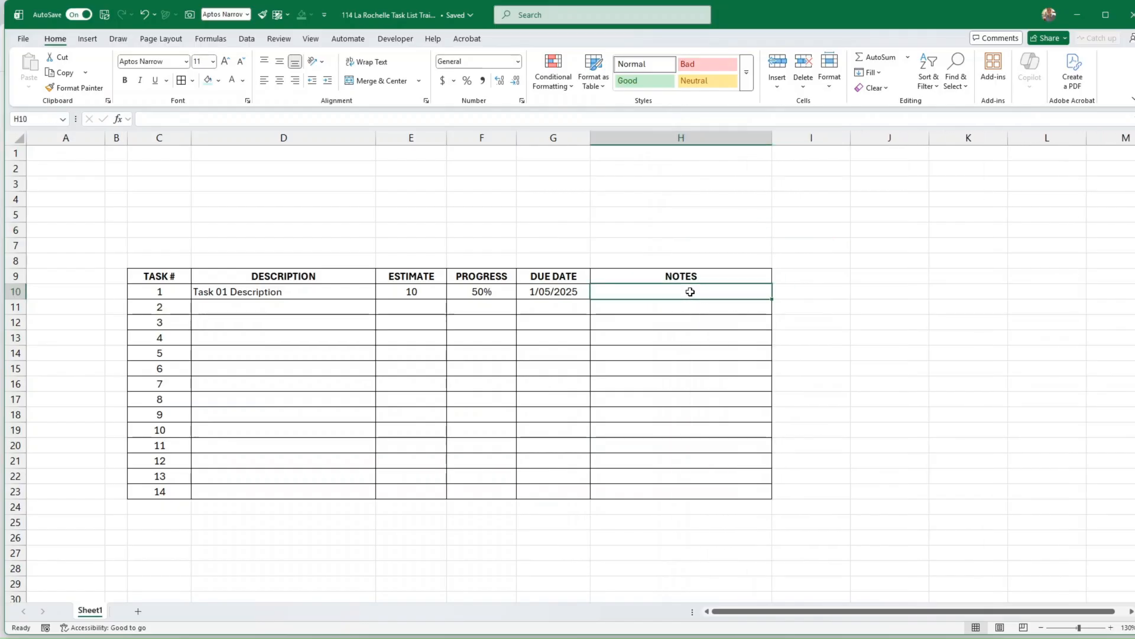
text(Task not U)
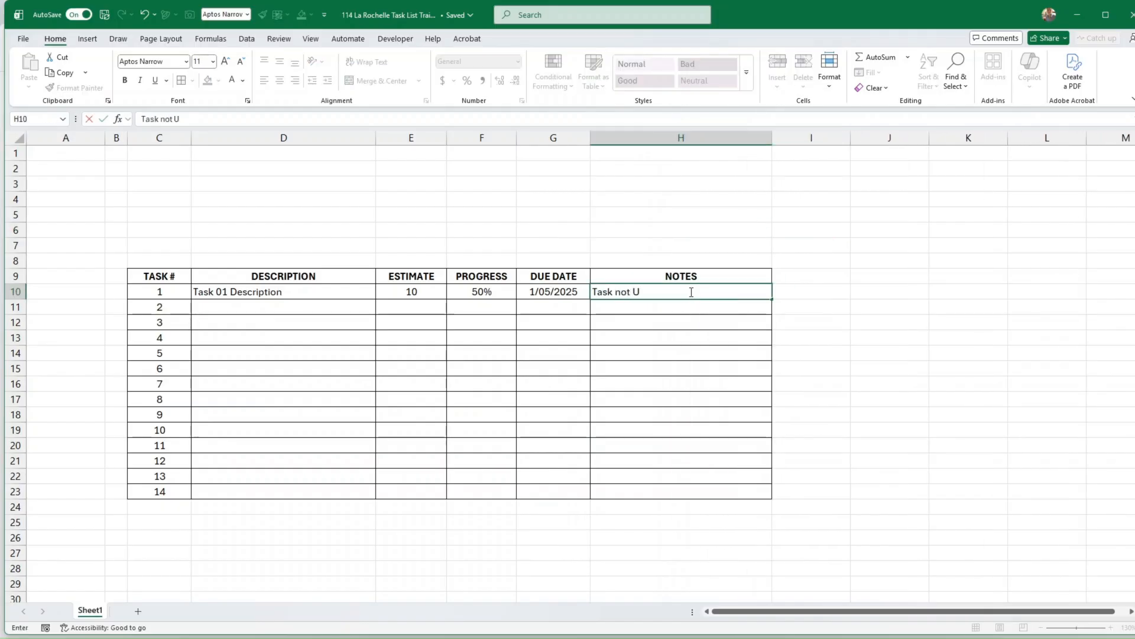
text(rgent)
key(Return)
click(690, 292)
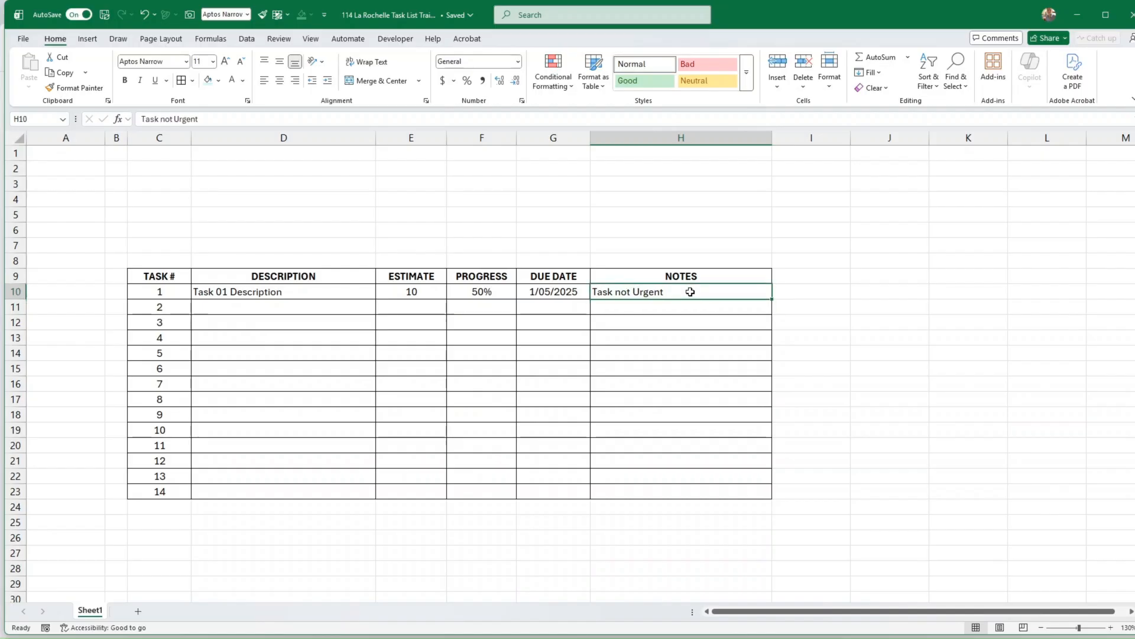
drag(449, 142, 440, 141)
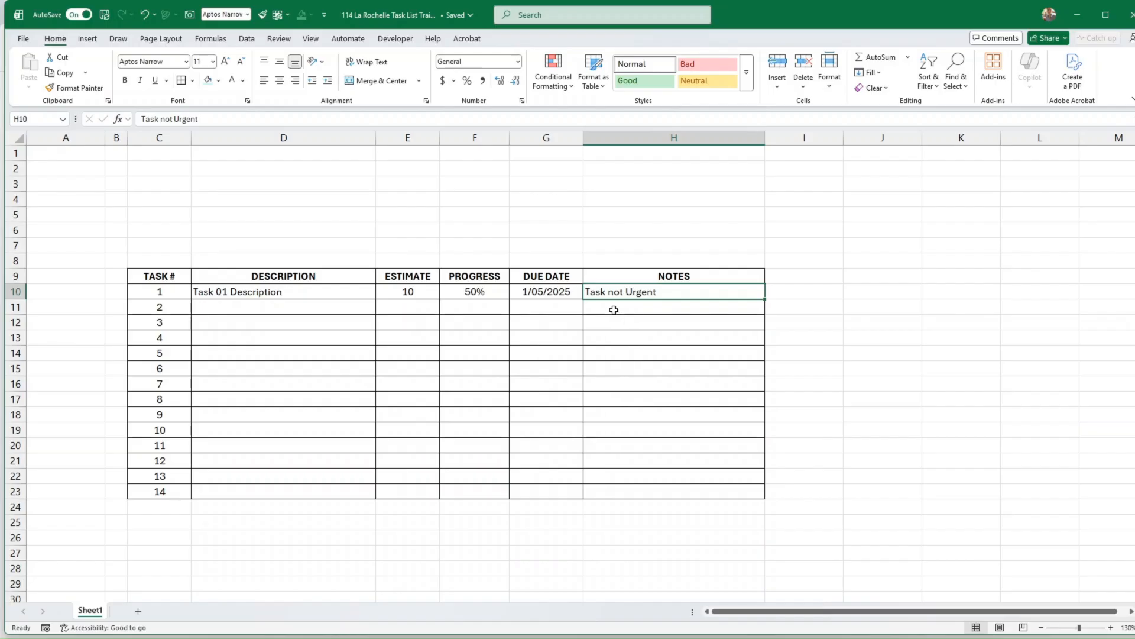
drag(482, 293, 485, 495)
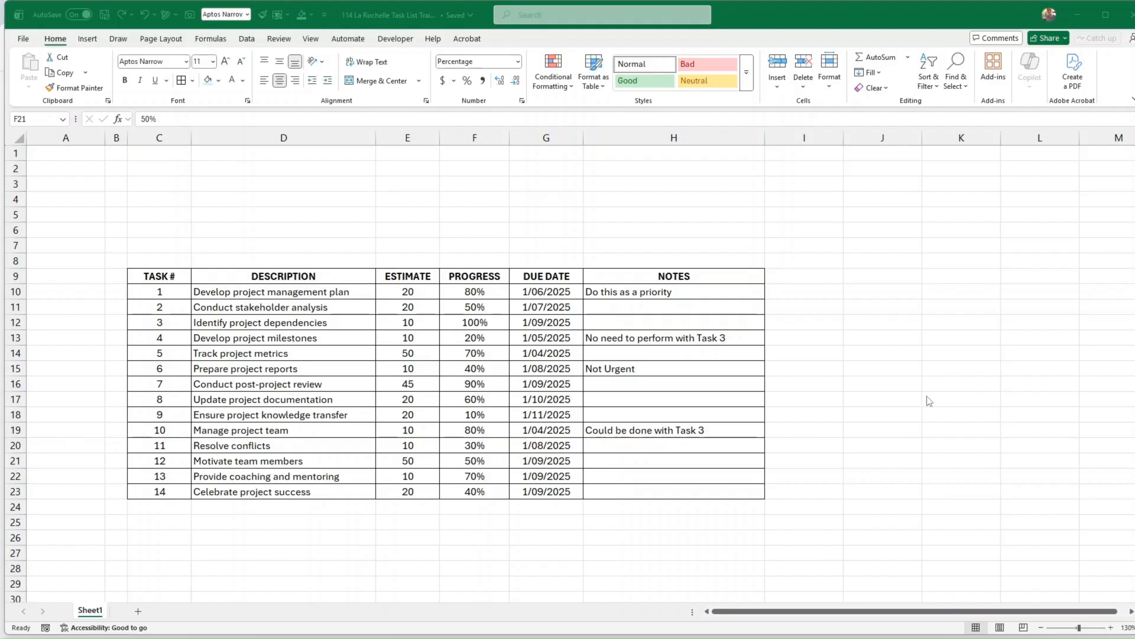
click(483, 370)
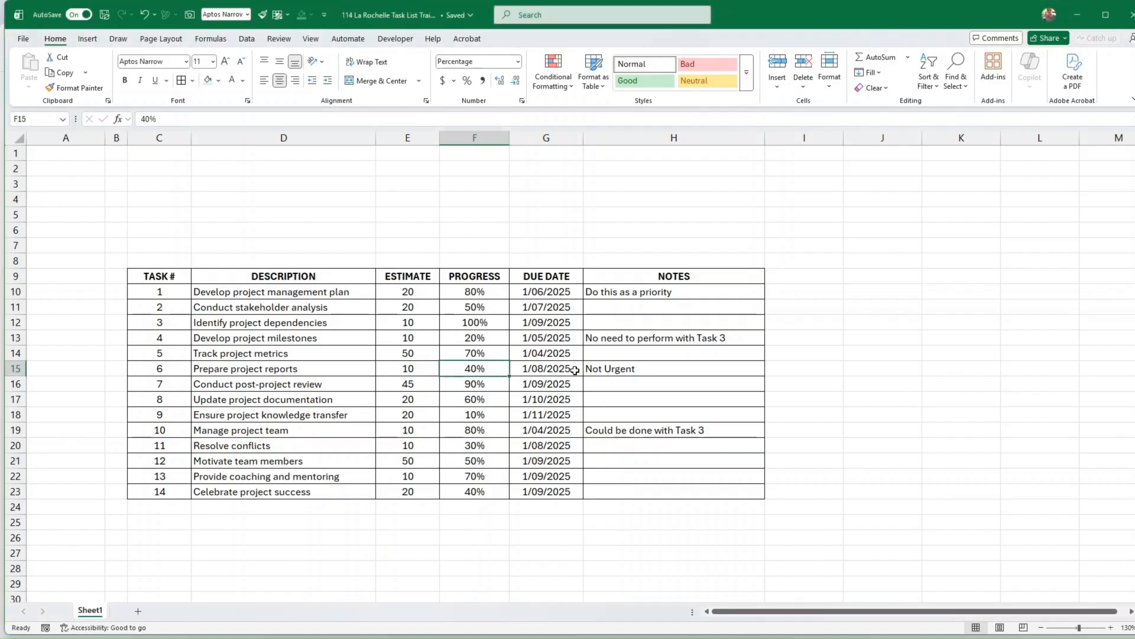
Set the progress of tasks 6, 10 and 13 to 0%.
text(0)
key(Return)
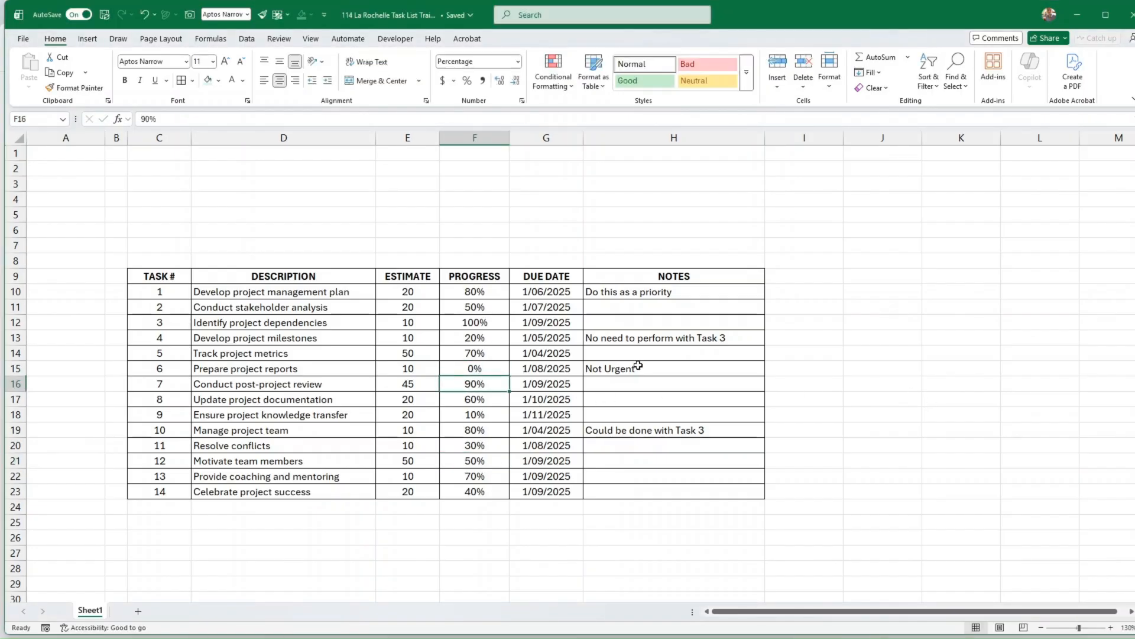
key(Down)
key(Down)
key(Down)
text(0)
key(Return)
key(Down)
key(Down)
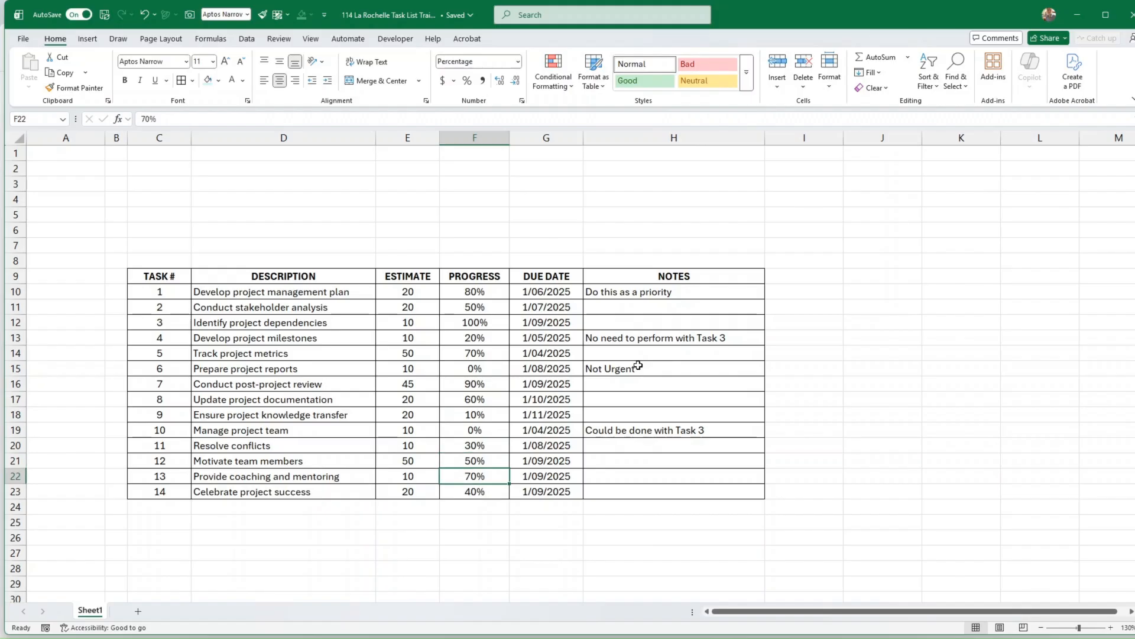
text(0)
key(Return)
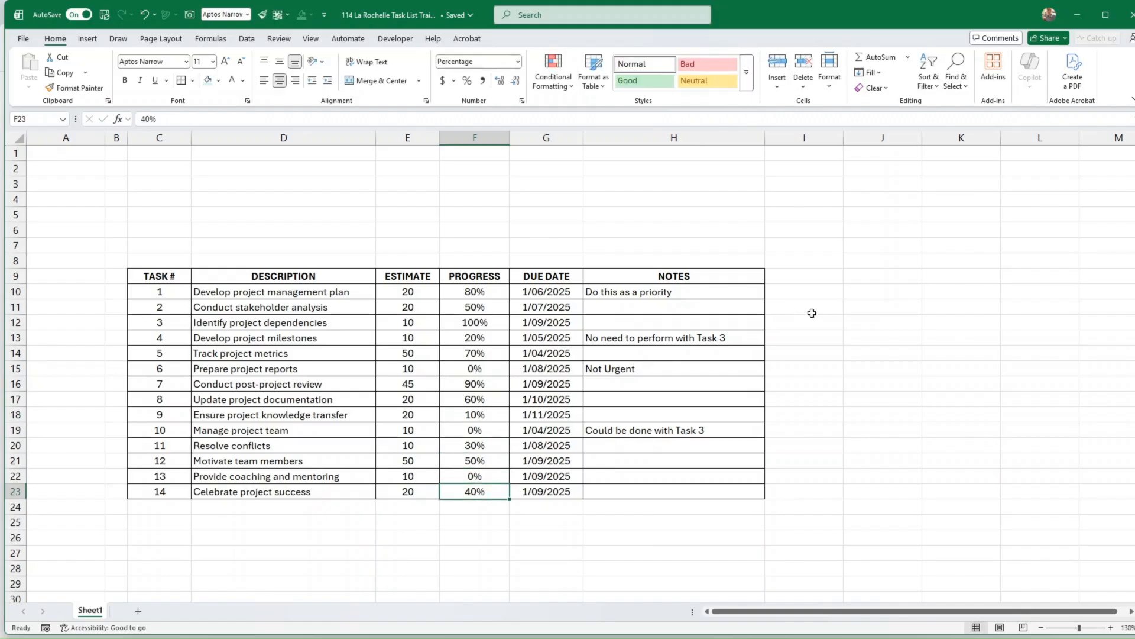
Enter =COUNTIF(F10:F23,0) in cell J10 to count the tasks with zero progress.
click(889, 296)
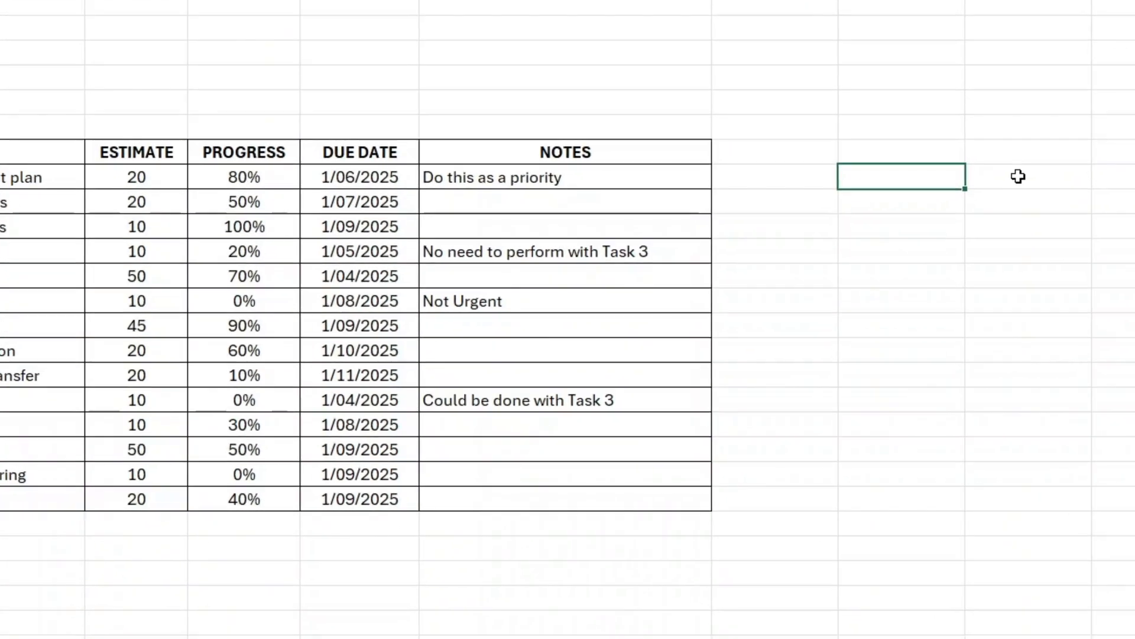
text(=coun)
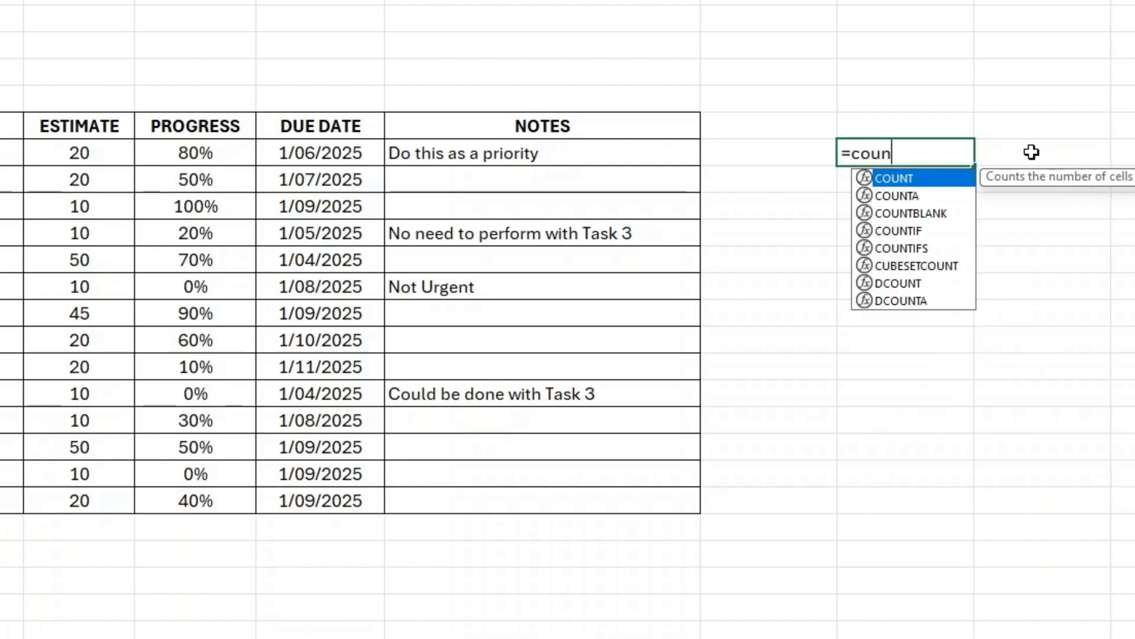
text(tif()
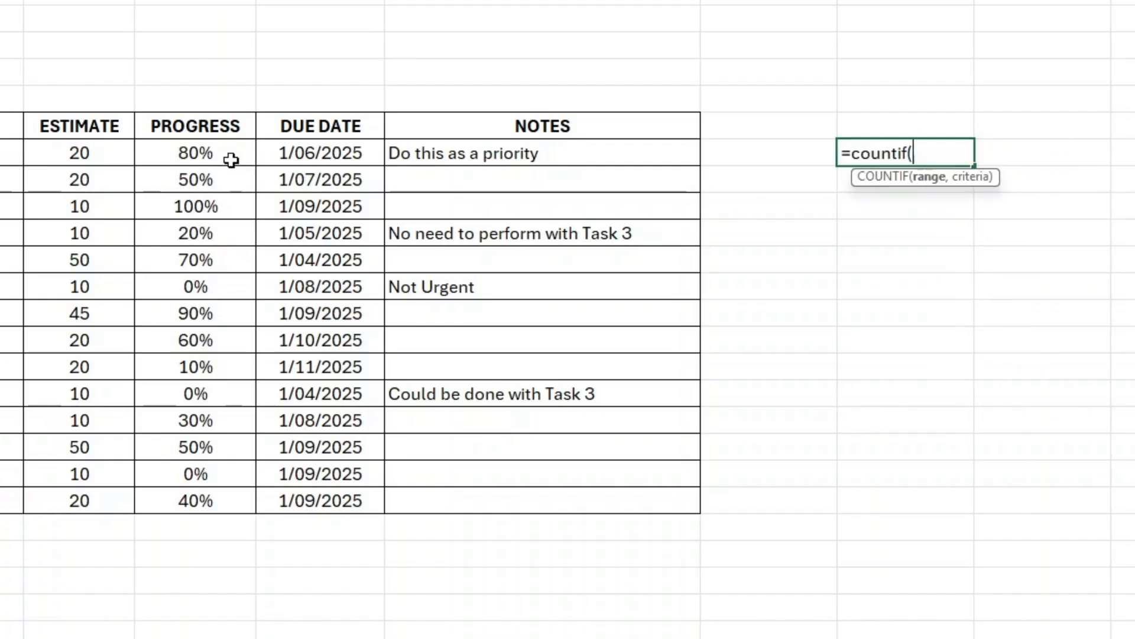
click(206, 153)
drag(204, 181, 198, 502)
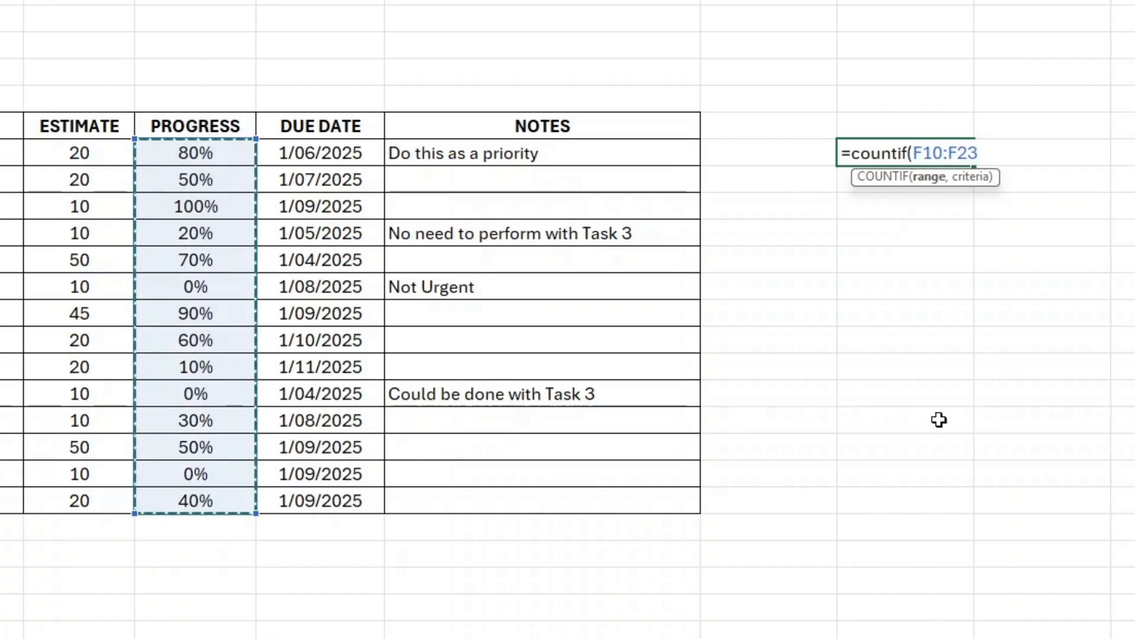
text(,0)
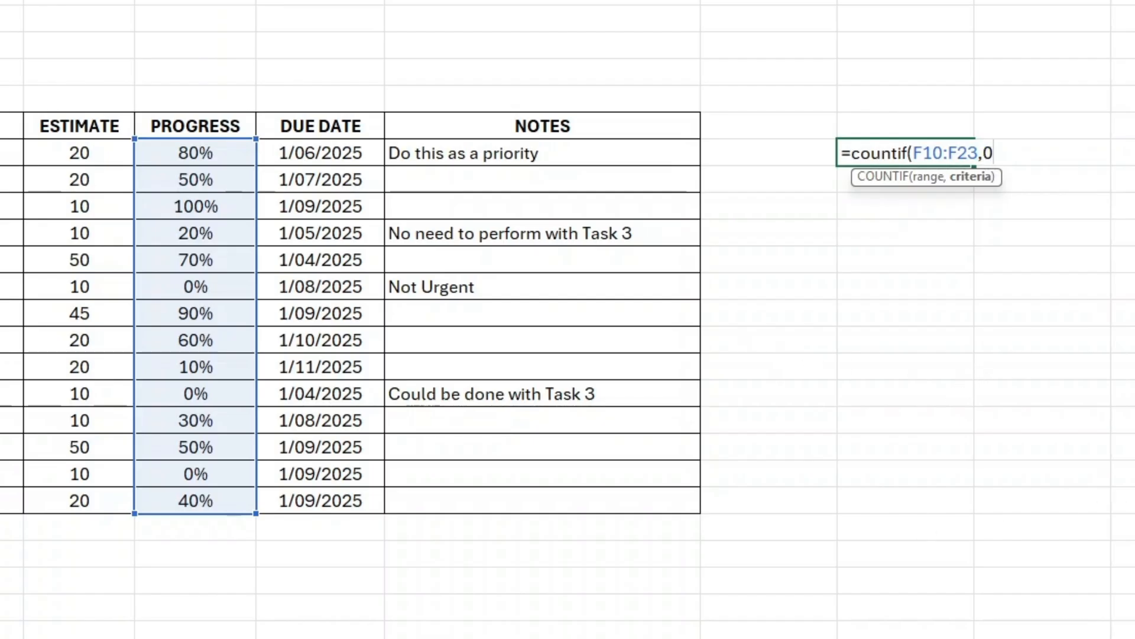
text())
key(Return)
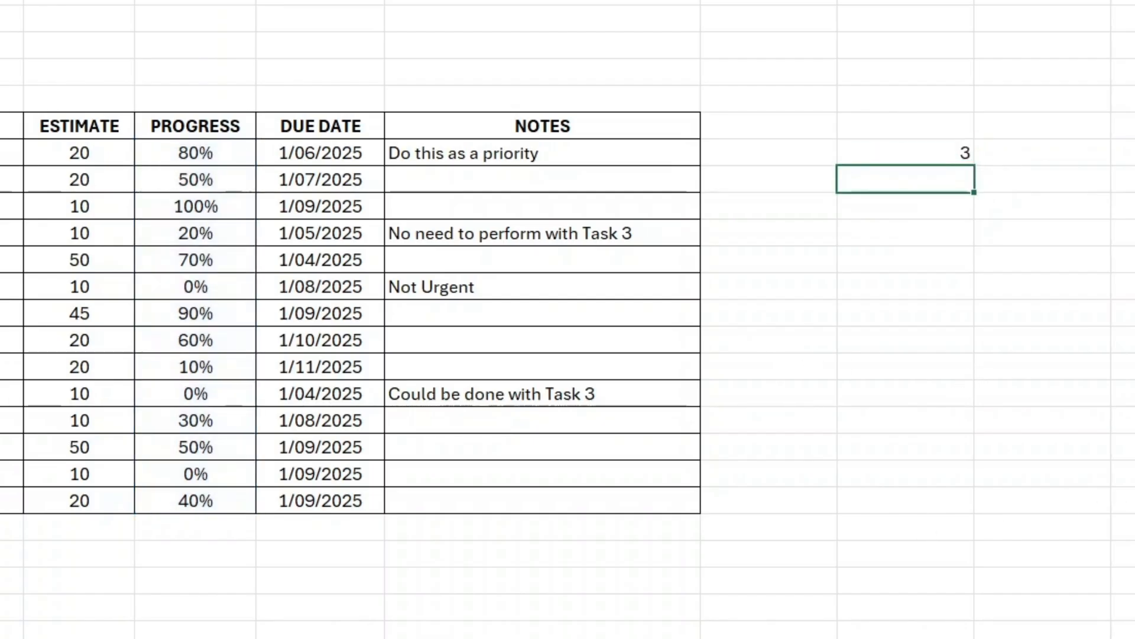
key(Up)
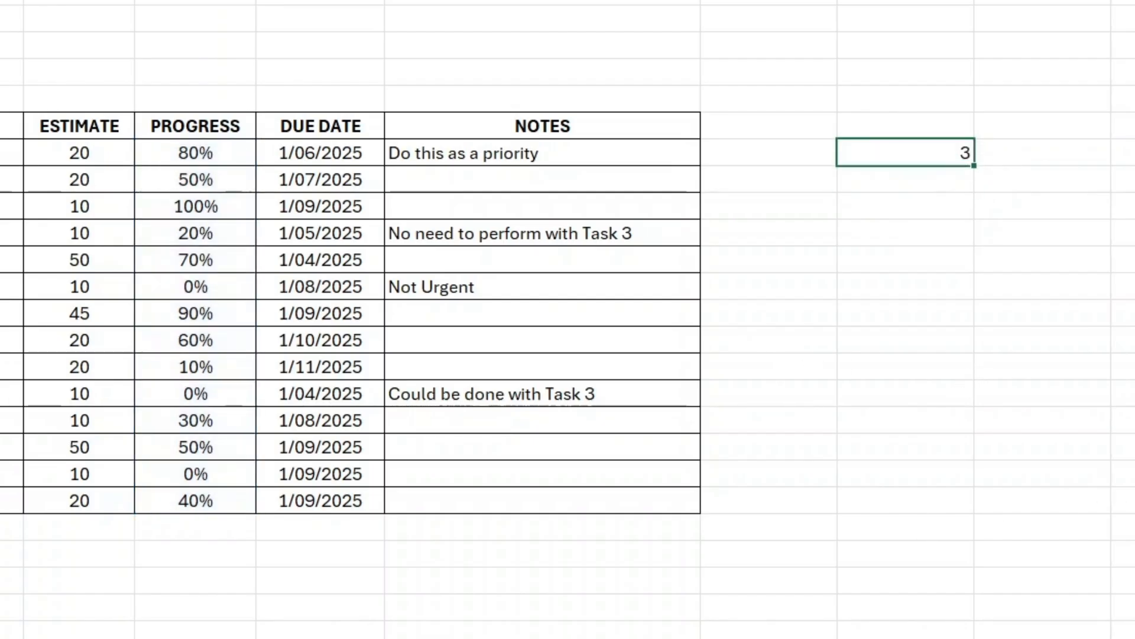
Clear the description and estimate of task 14 and set its progress to 0%.
click(201, 280)
click(220, 467)
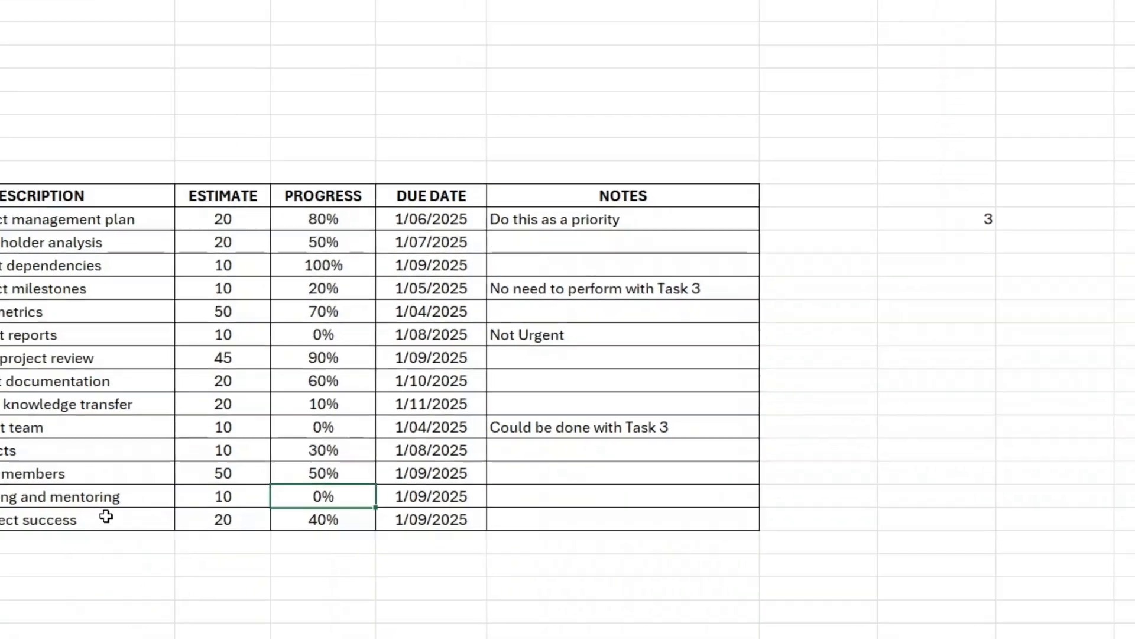
click(107, 515)
key(Up)
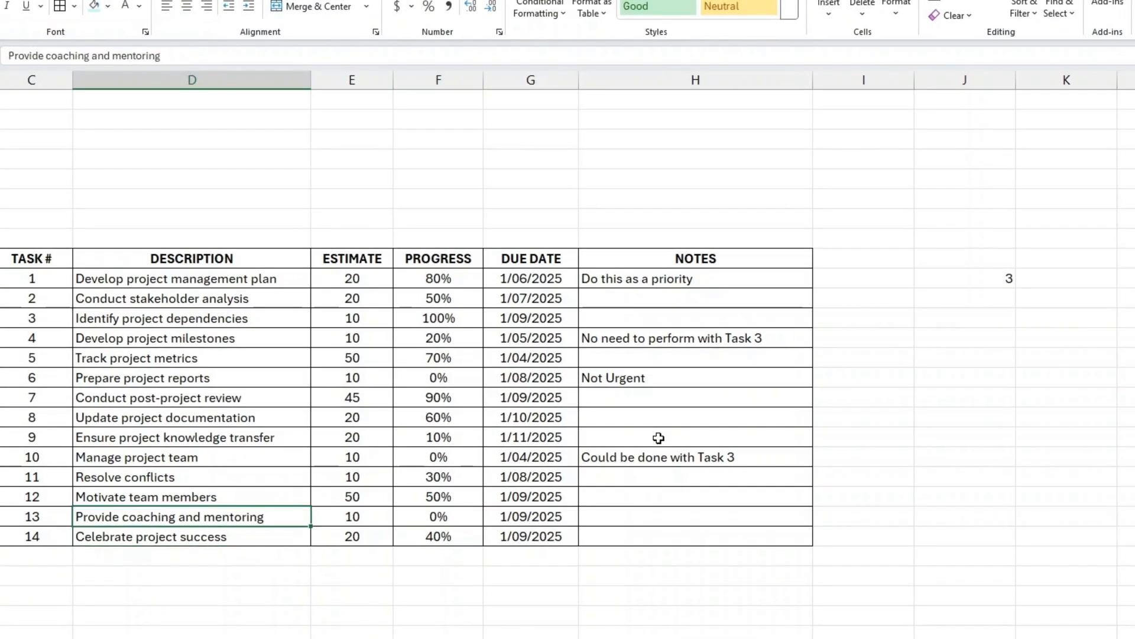
key(Down)
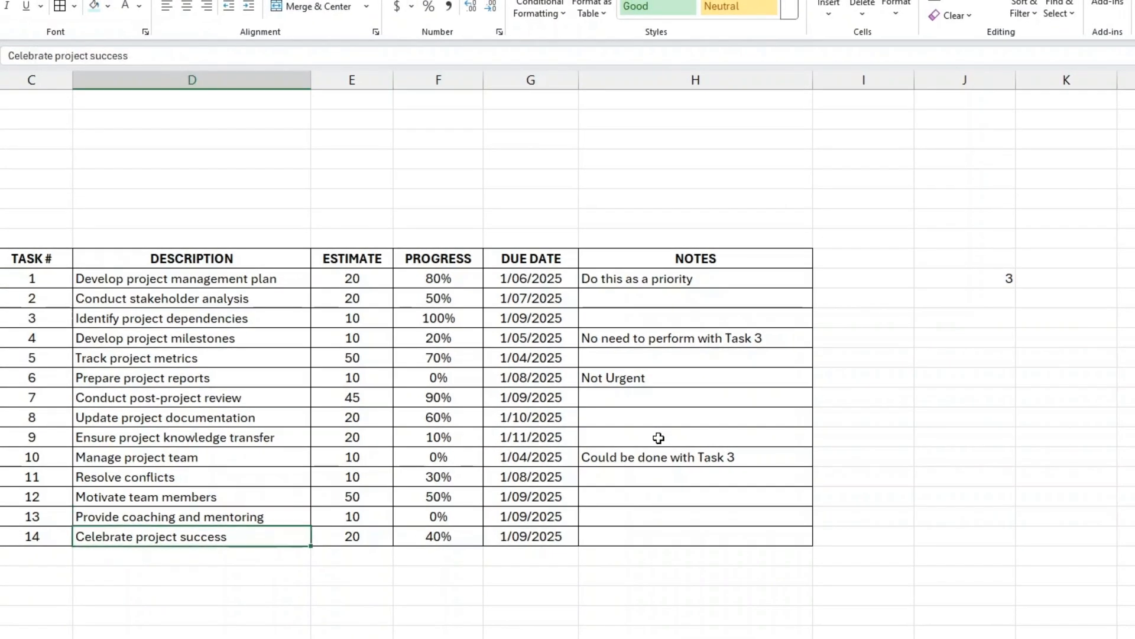
key(Delete)
key(Right)
key(Delete)
key(Right)
text(0)
key(Right)
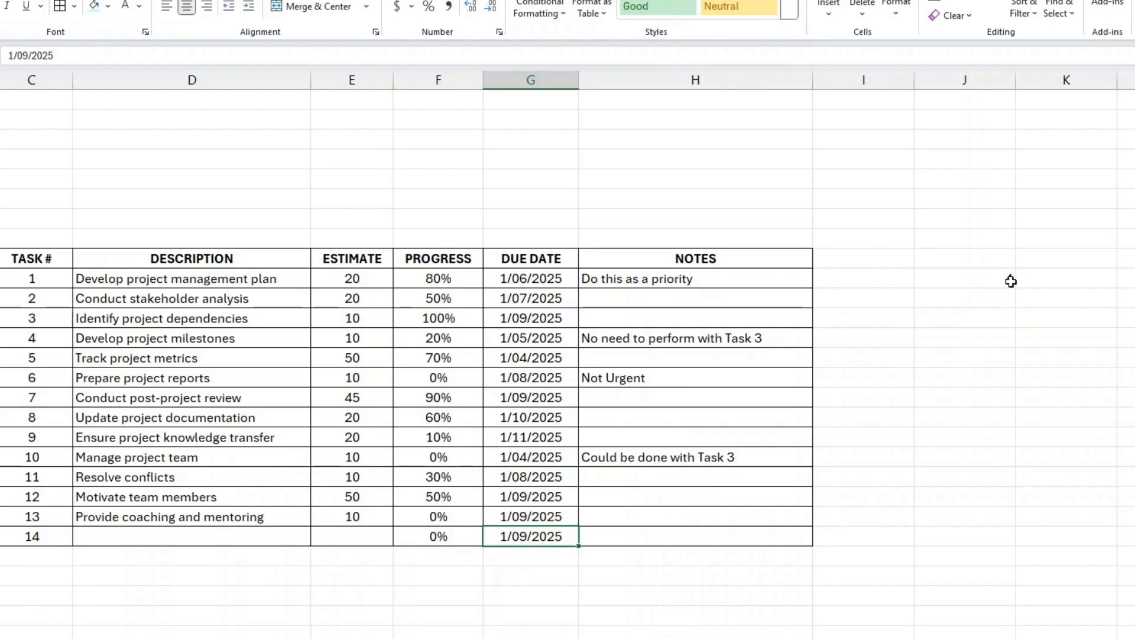
Change the J10 formula to =COUNTIFS(F10:F23,0,D10:D23,"<>") so that only tasks with a description are counted.
click(1009, 281)
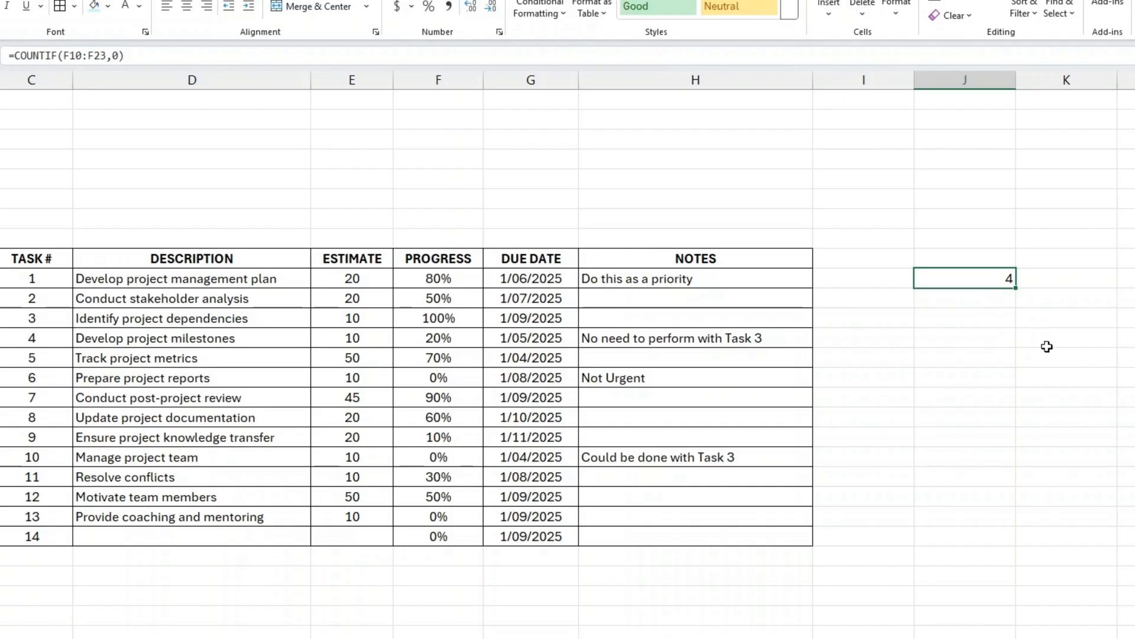
click(59, 54)
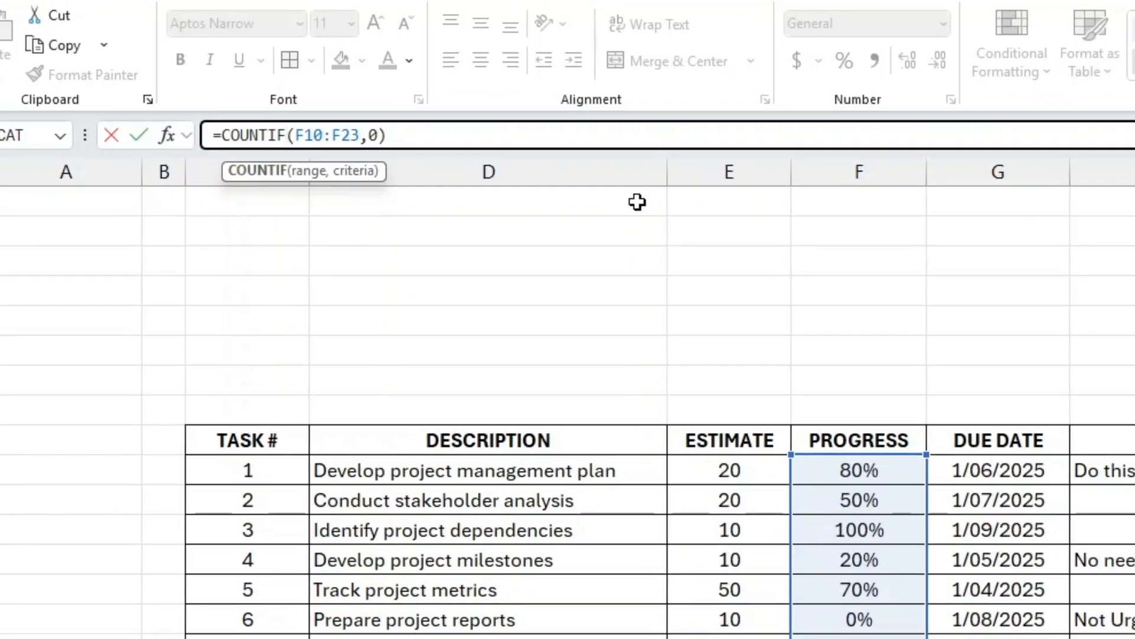
text(S)
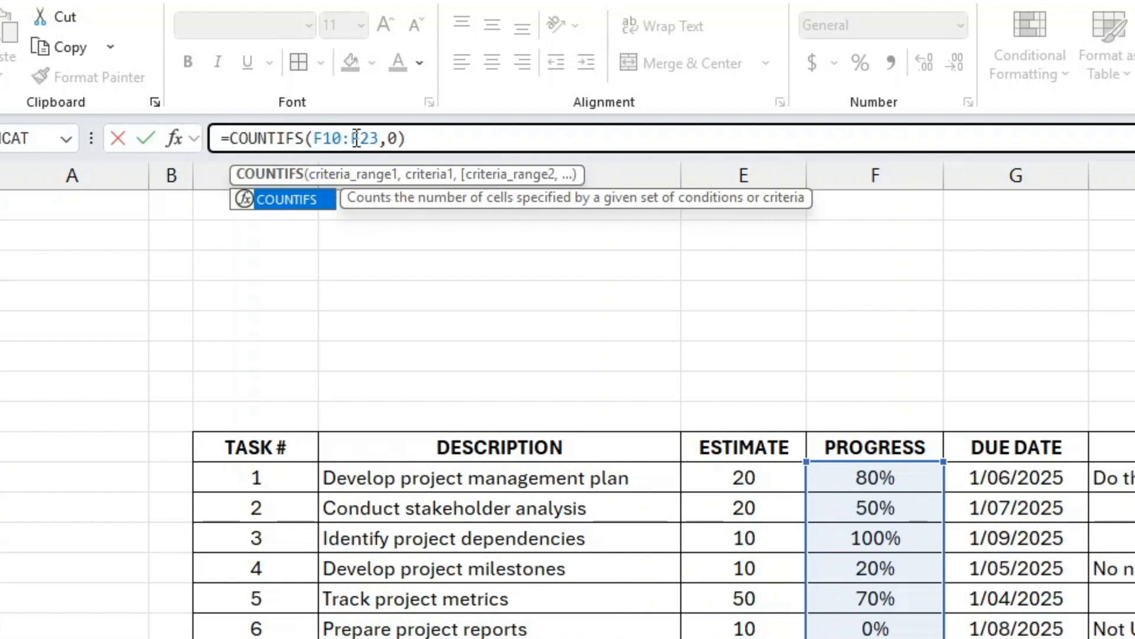
click(399, 138)
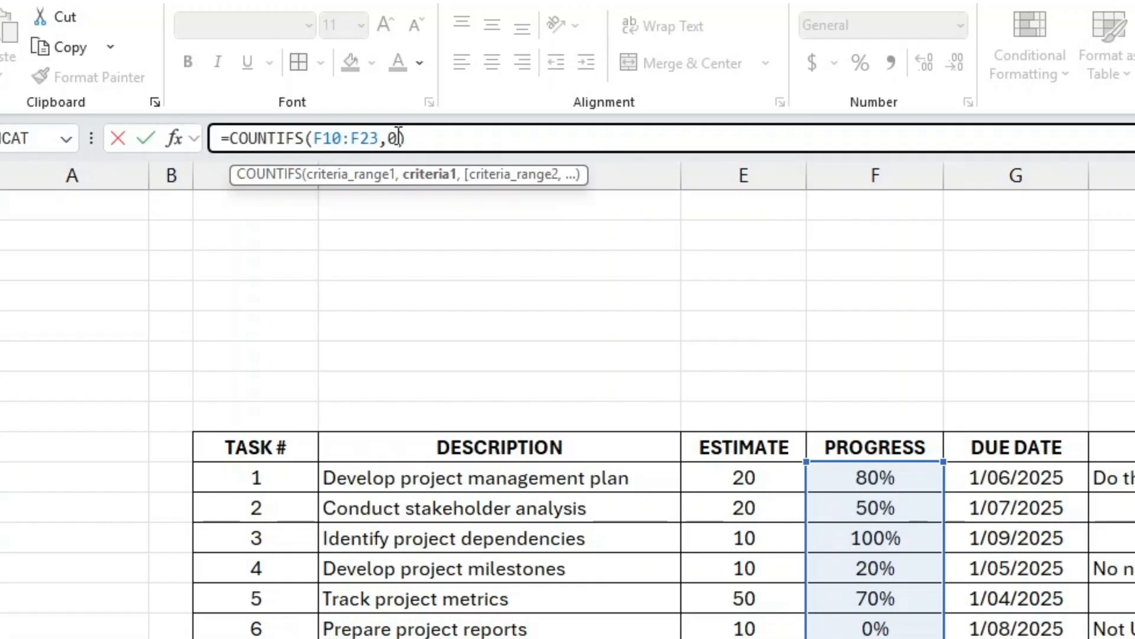
text(,)
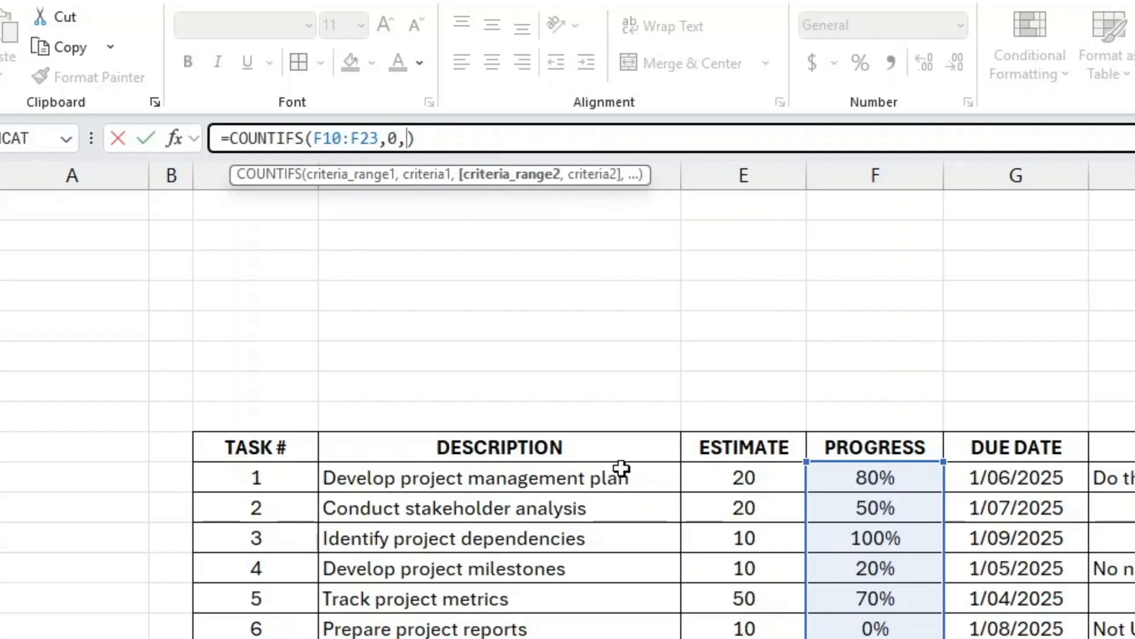
drag(490, 478, 514, 638)
text(,)
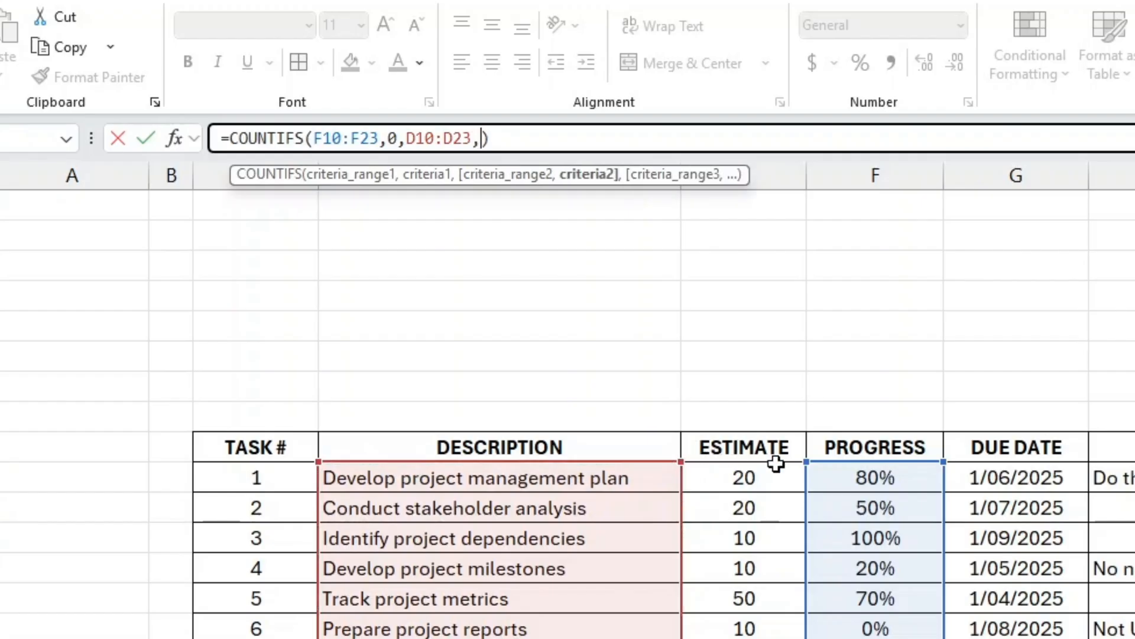
text("<>")
key(ctrl+Return)
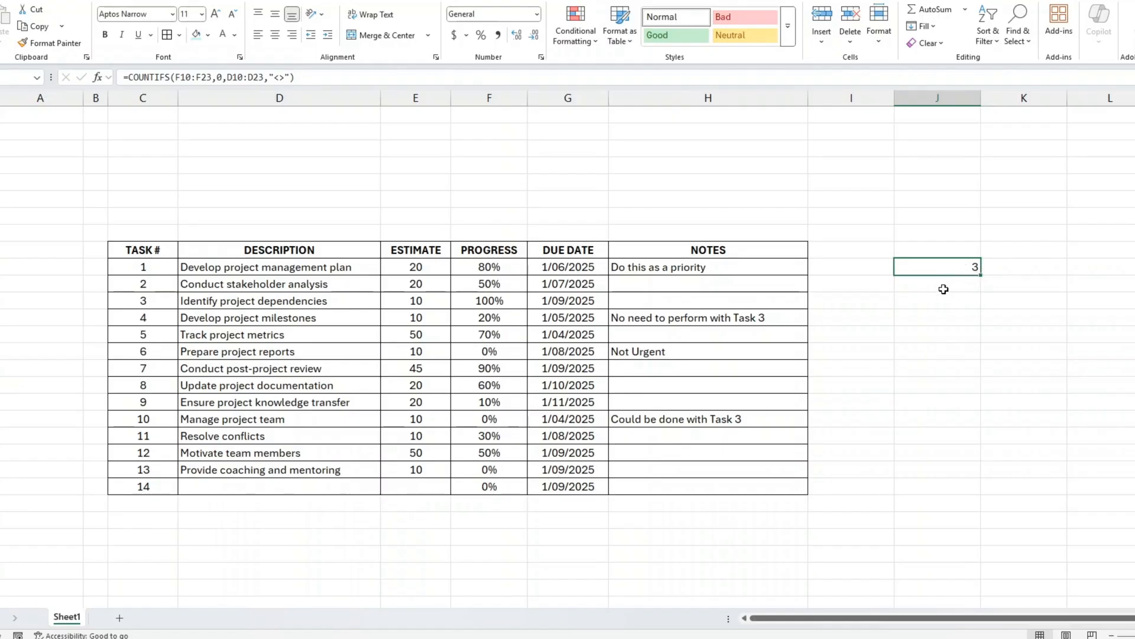
Clear the due date of task 14.
click(578, 484)
key(Delete)
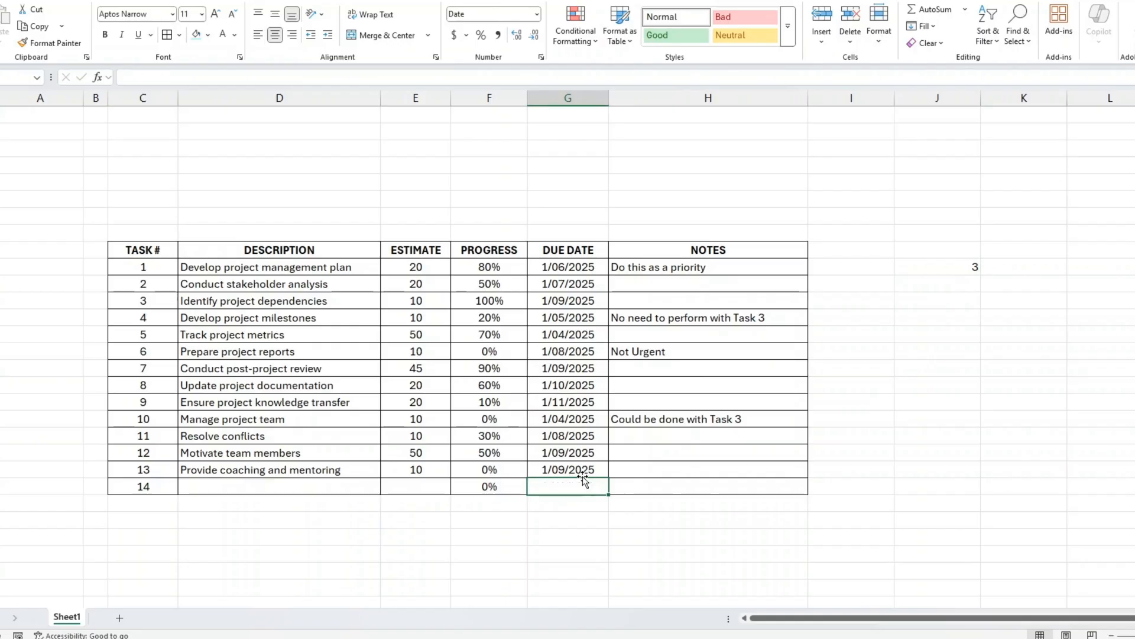
Make both ranges in the J10 COUNTIFS formula absolute, as $F$10:$F$23 and $D$10:$D$23.
click(933, 262)
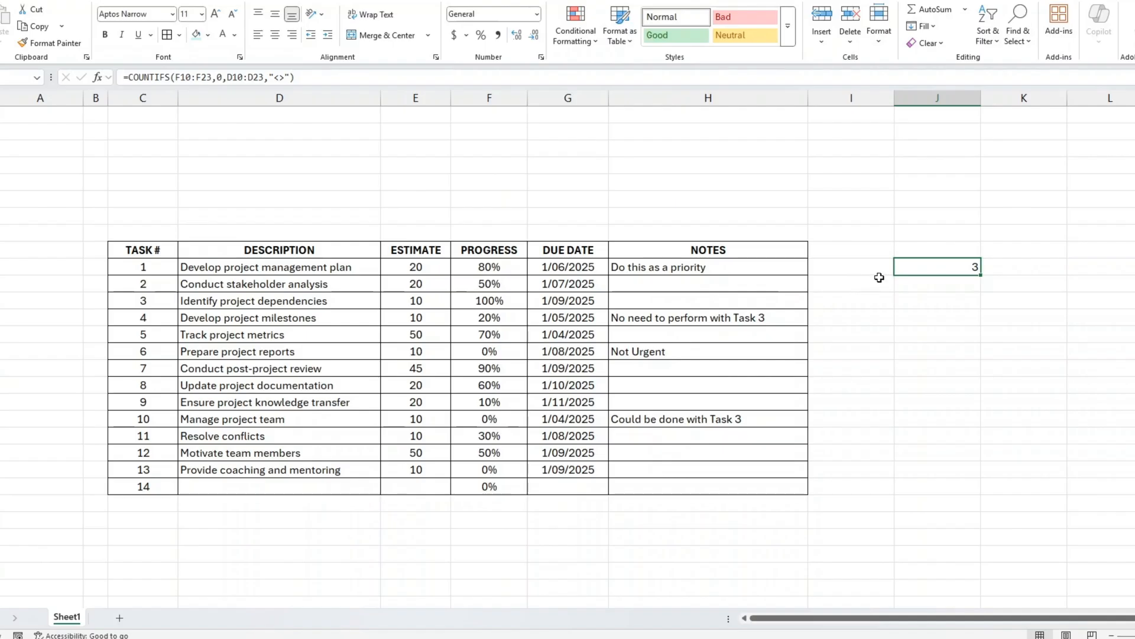
click(189, 77)
key(F4)
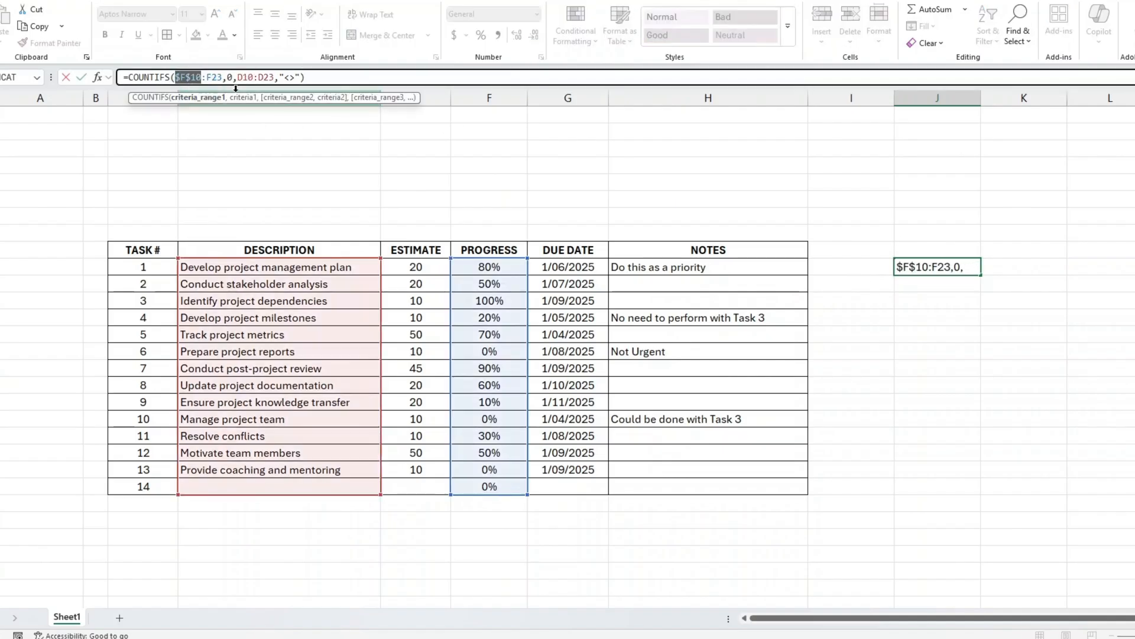
click(211, 72)
key(F4)
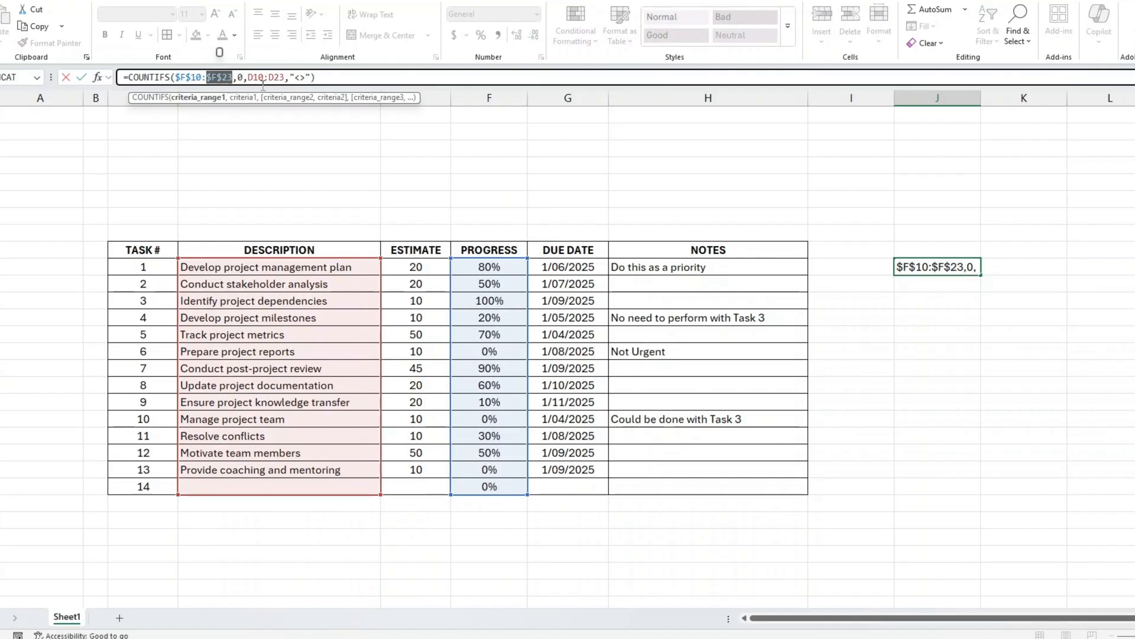
click(256, 76)
key(F4)
click(291, 75)
key(F4)
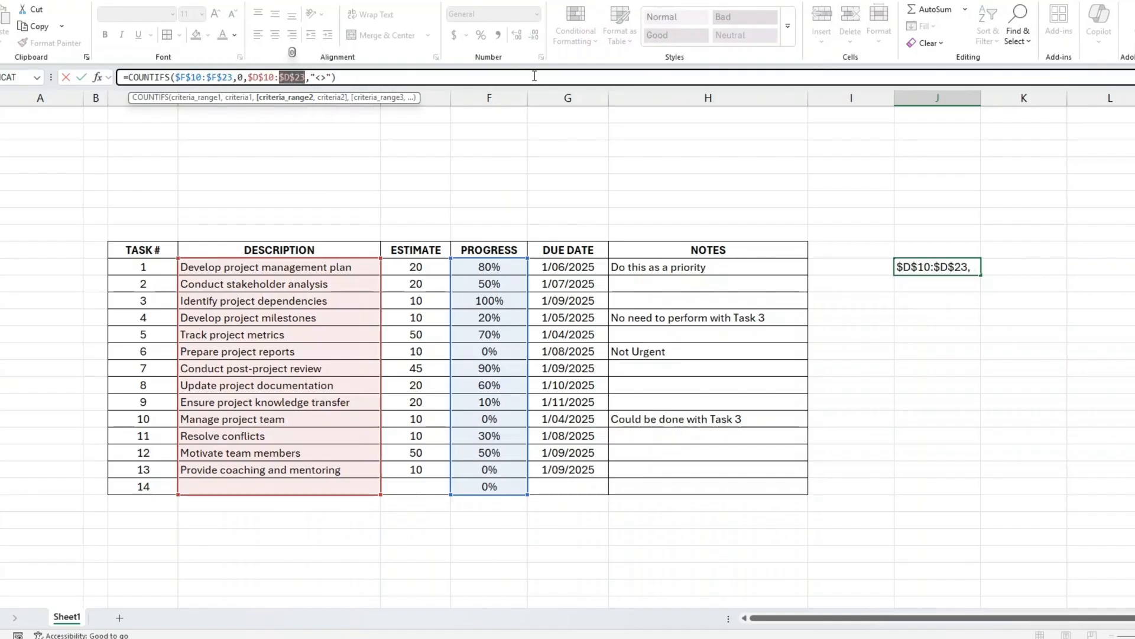
key(Return)
key(Up)
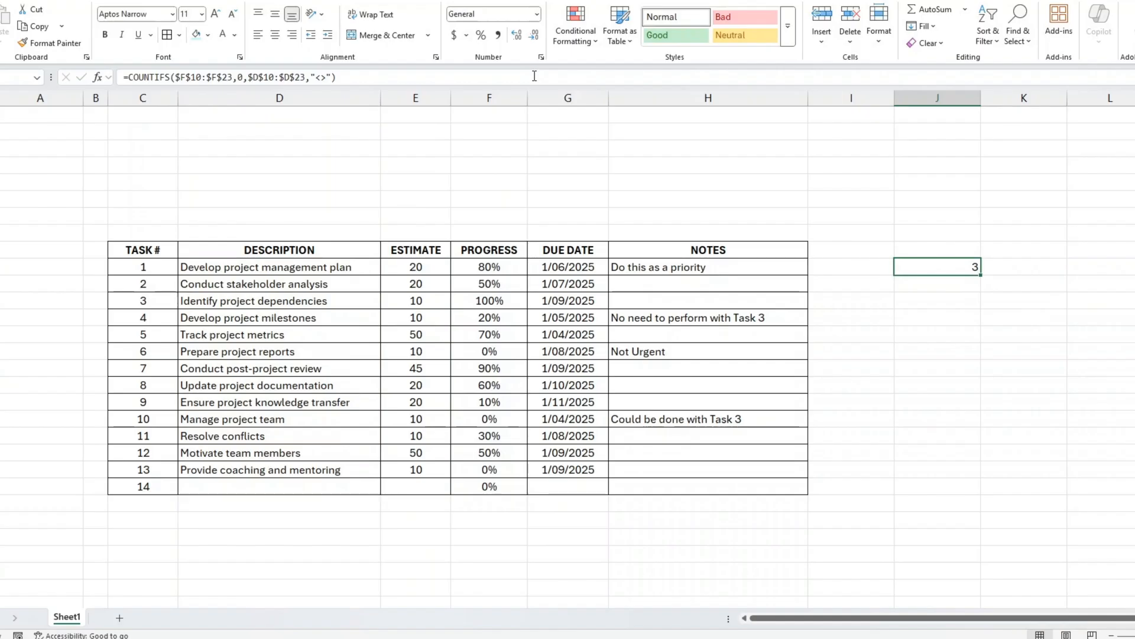
Copy the J10 formula to J11 and change its progress criterion to 1 to count completed tasks.
key(ctrl+c)
key(Down)
key(ctrl+v)
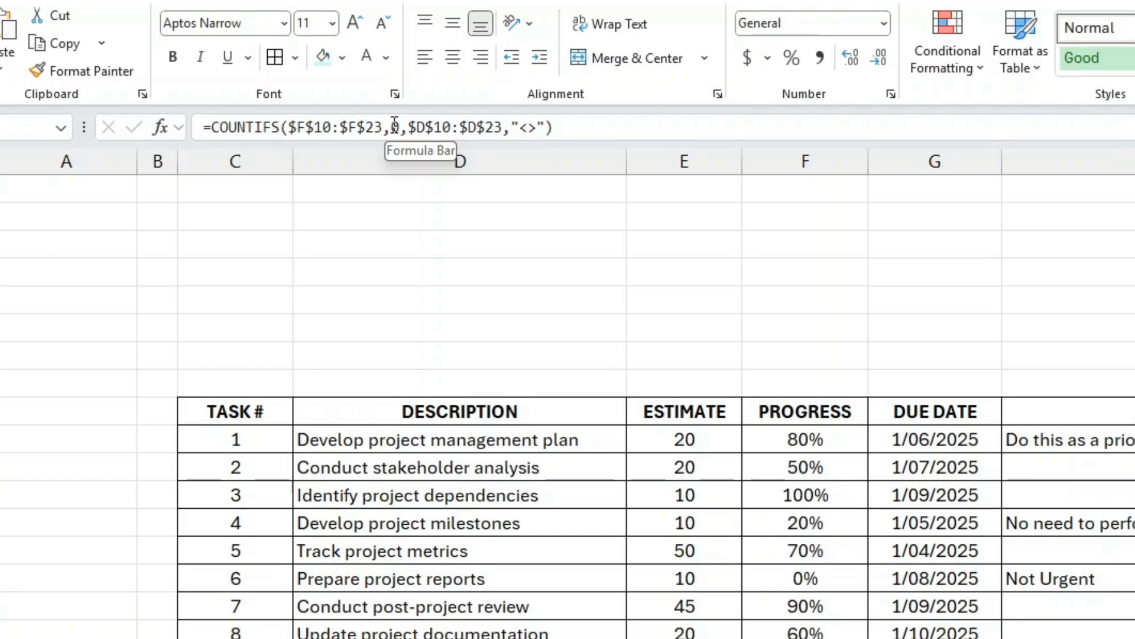
click(392, 125)
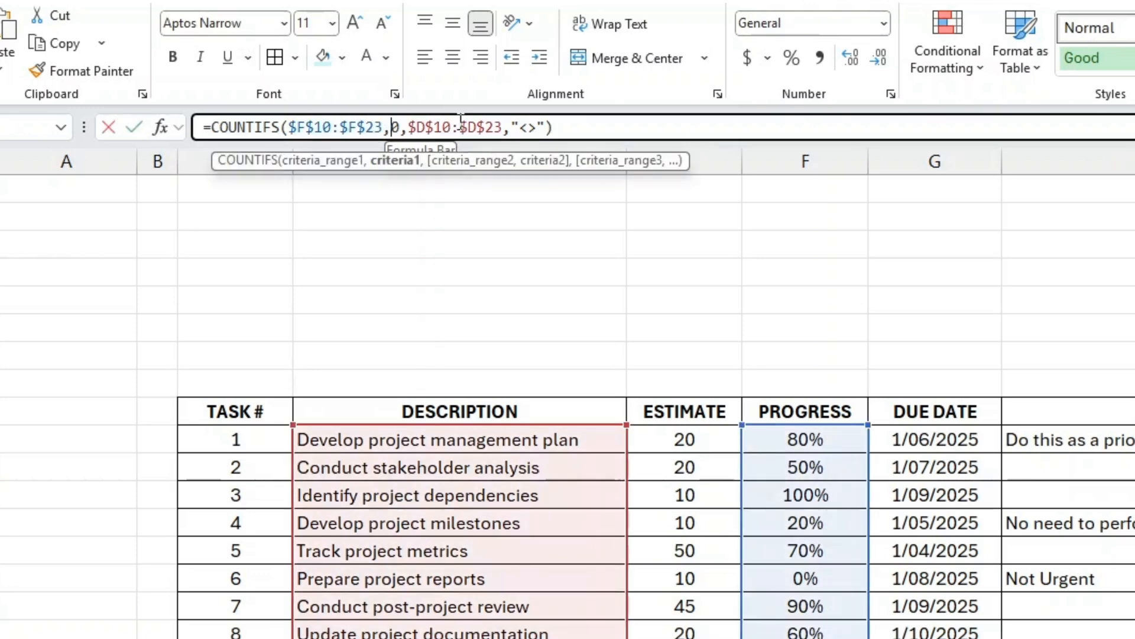
key(shift+Right)
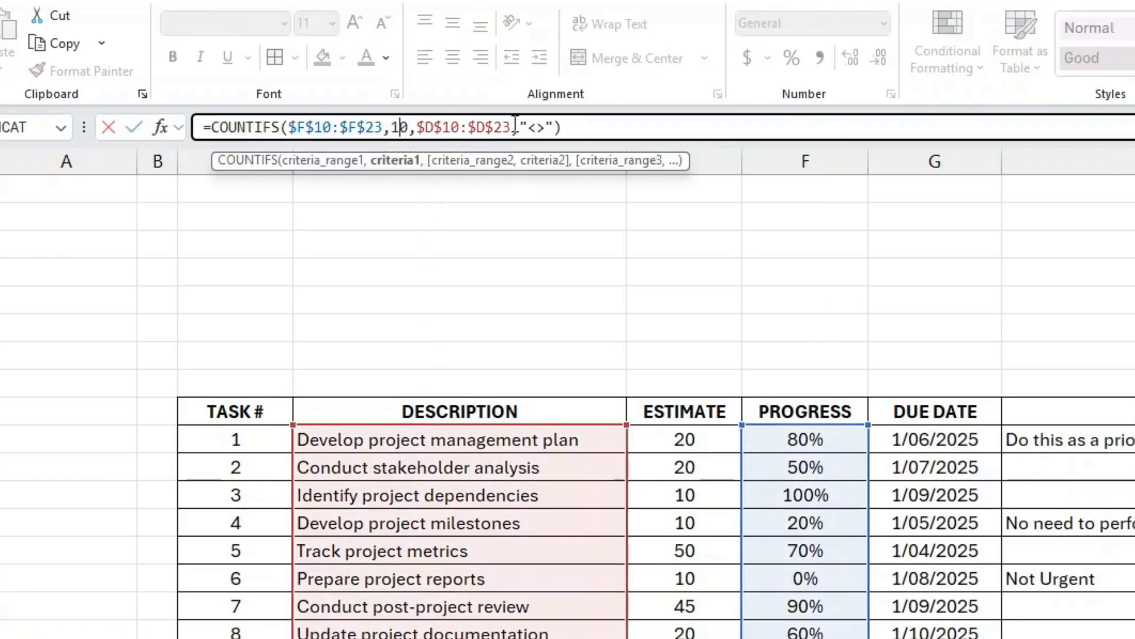
text(1)
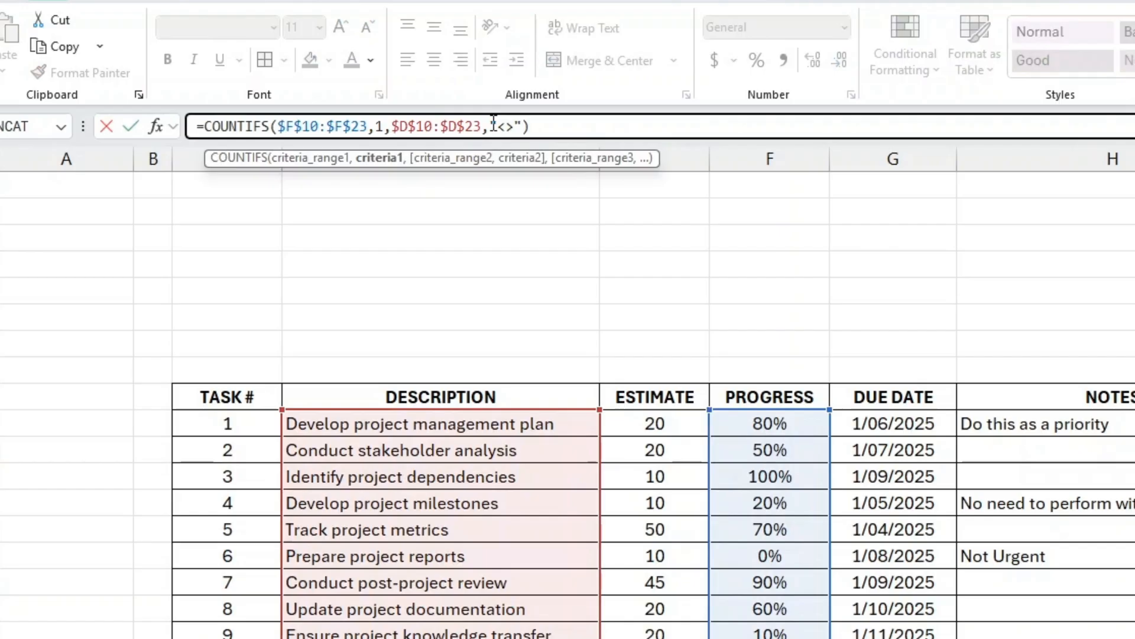
key(Return)
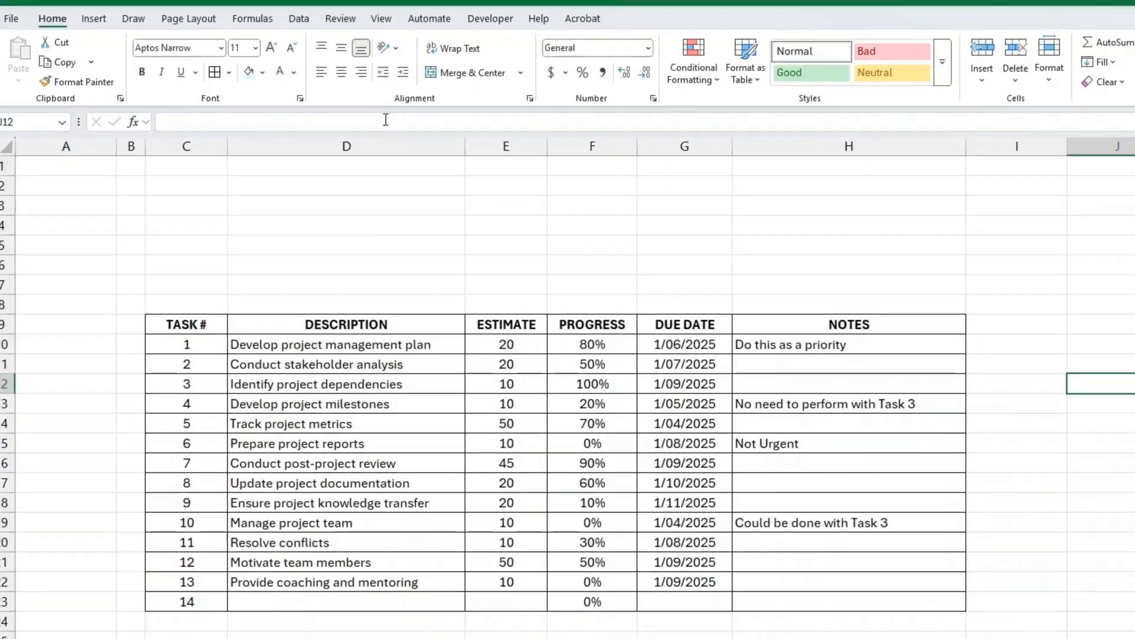
key(Up)
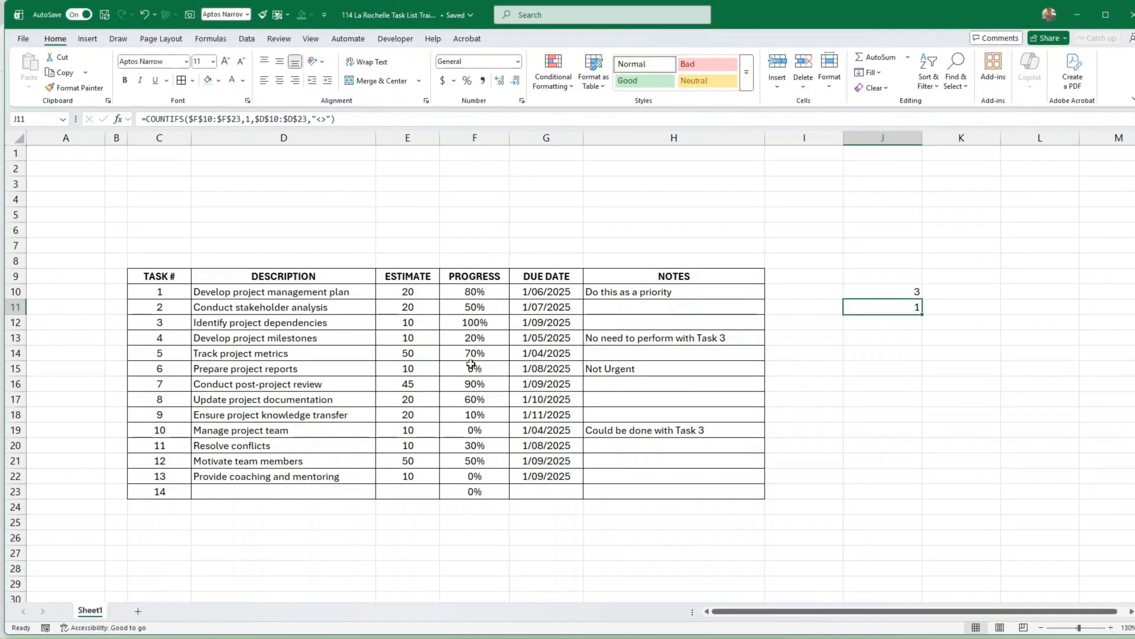
Set the progress of task 5, Track project metrics, to 100%.
click(487, 355)
text(100%)
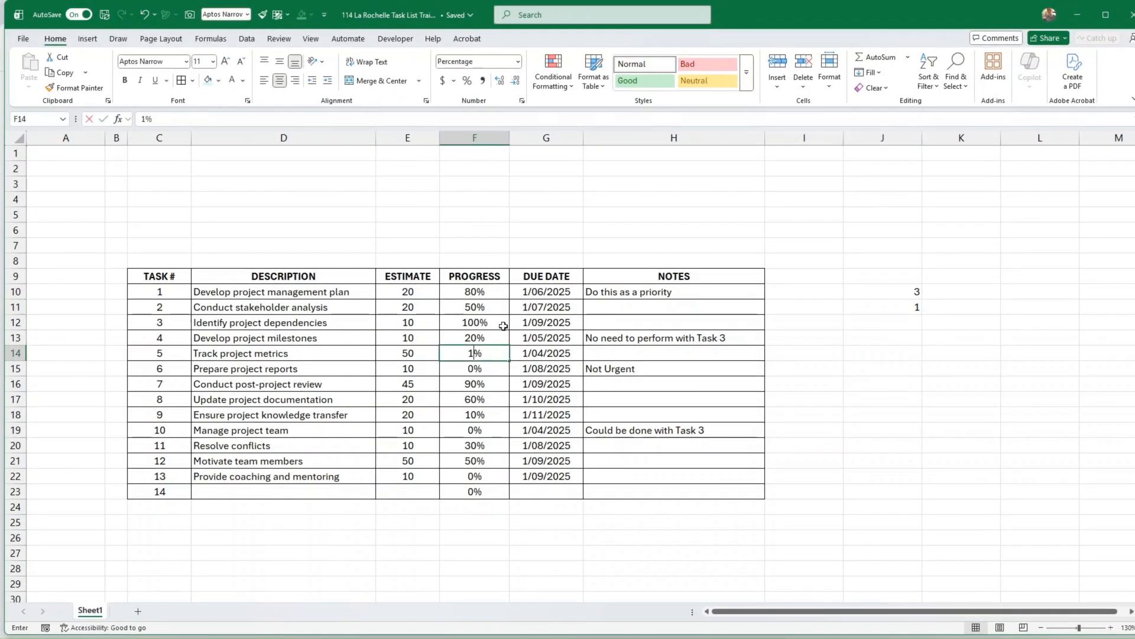
key(Return)
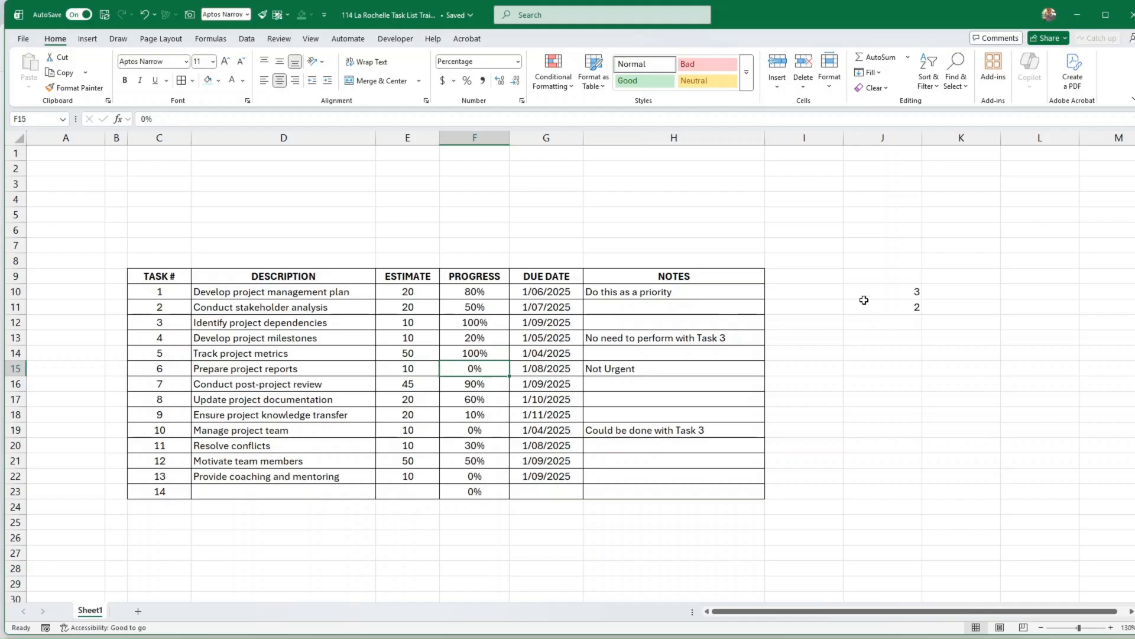
Move the two task counts to K10:K11 and label them Not Started in J10 and Completed in J11.
drag(870, 293, 928, 301)
click(909, 290)
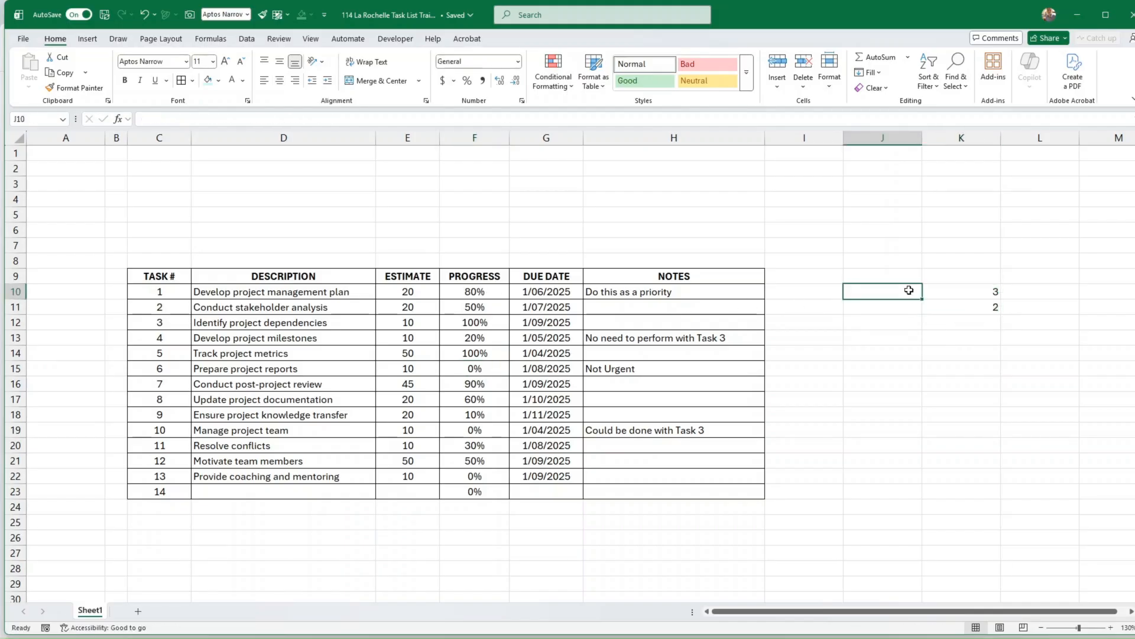
text(NMo)
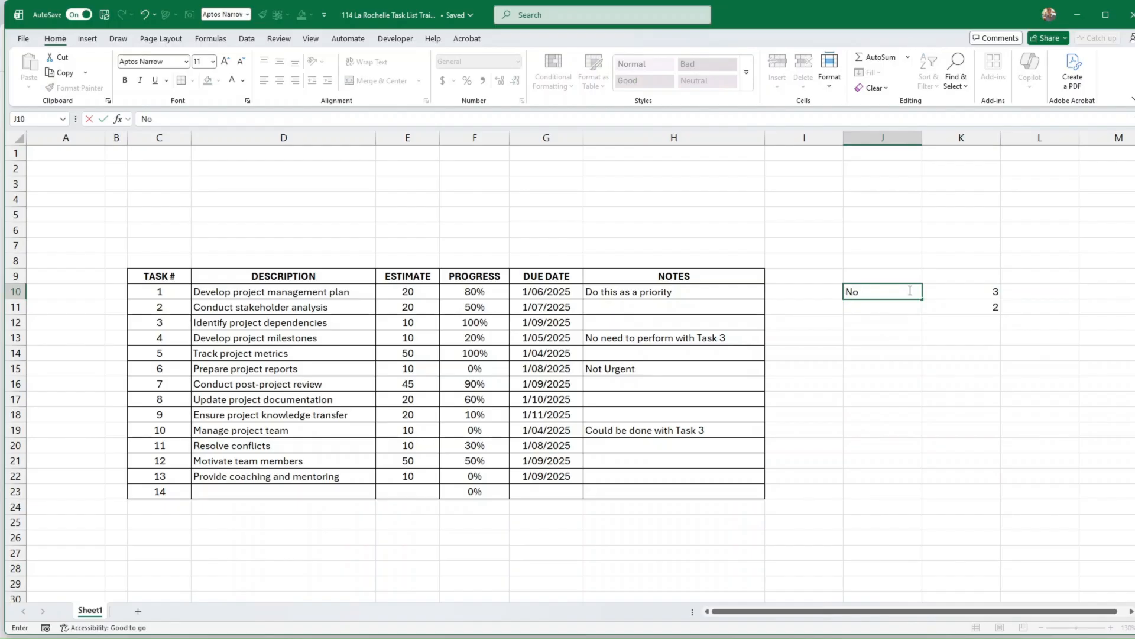
key(Return)
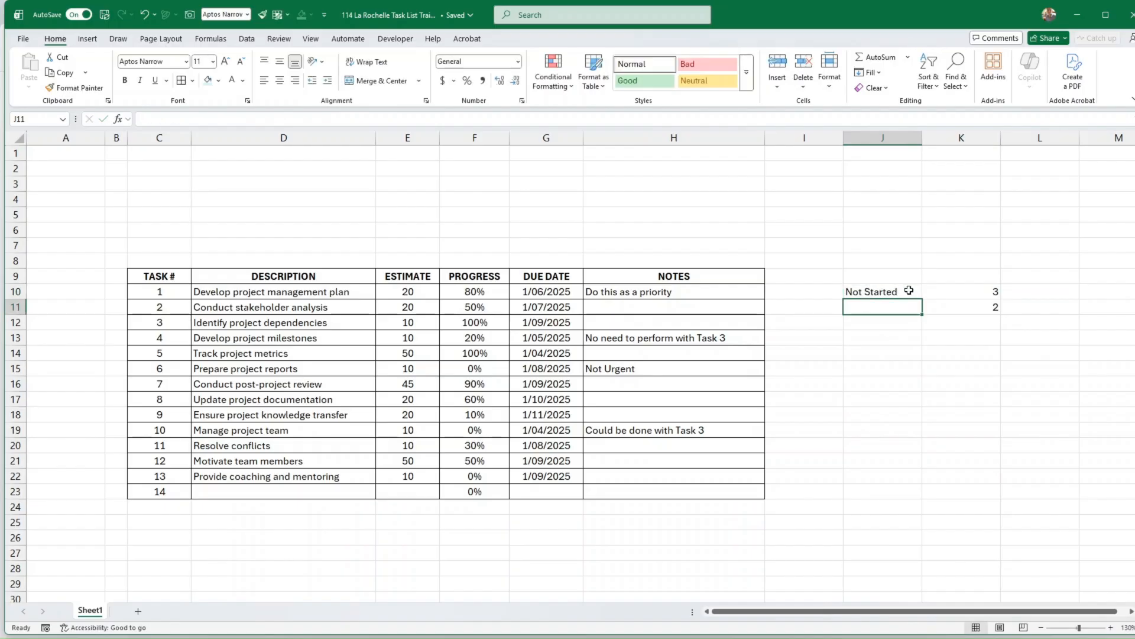
text(Completed)
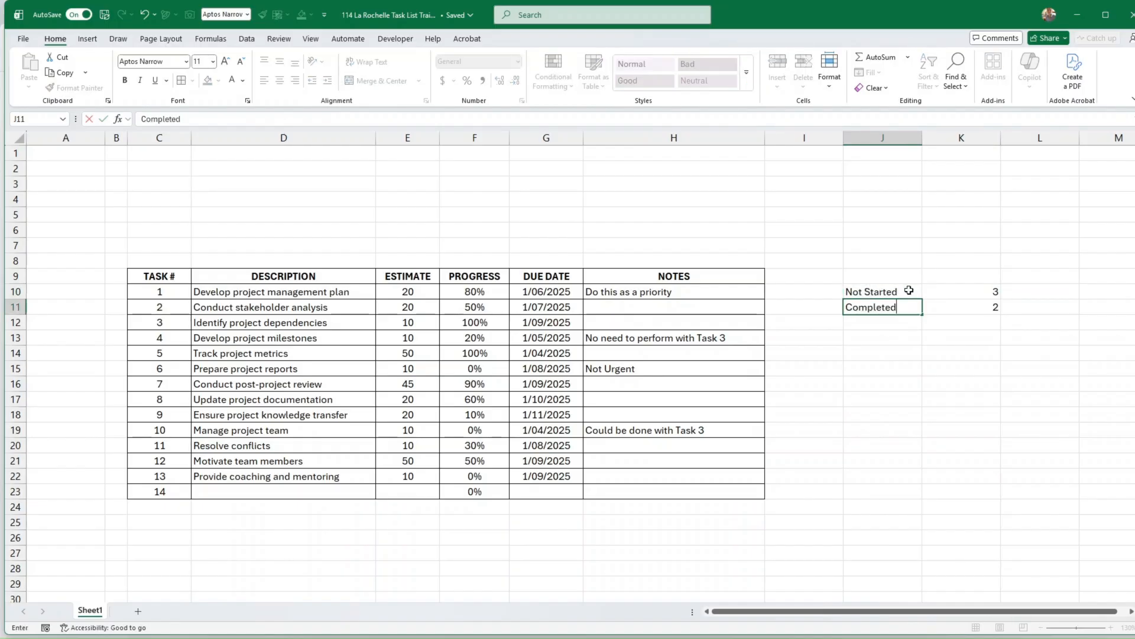
key(Return)
key(Up)
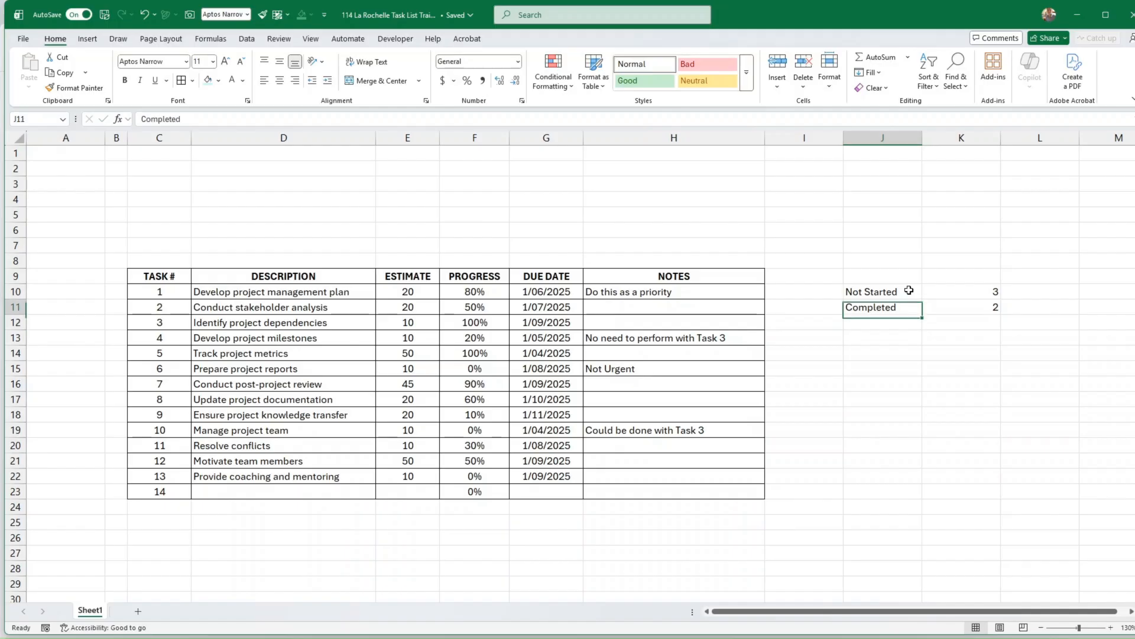
key(Up)
key(Down)
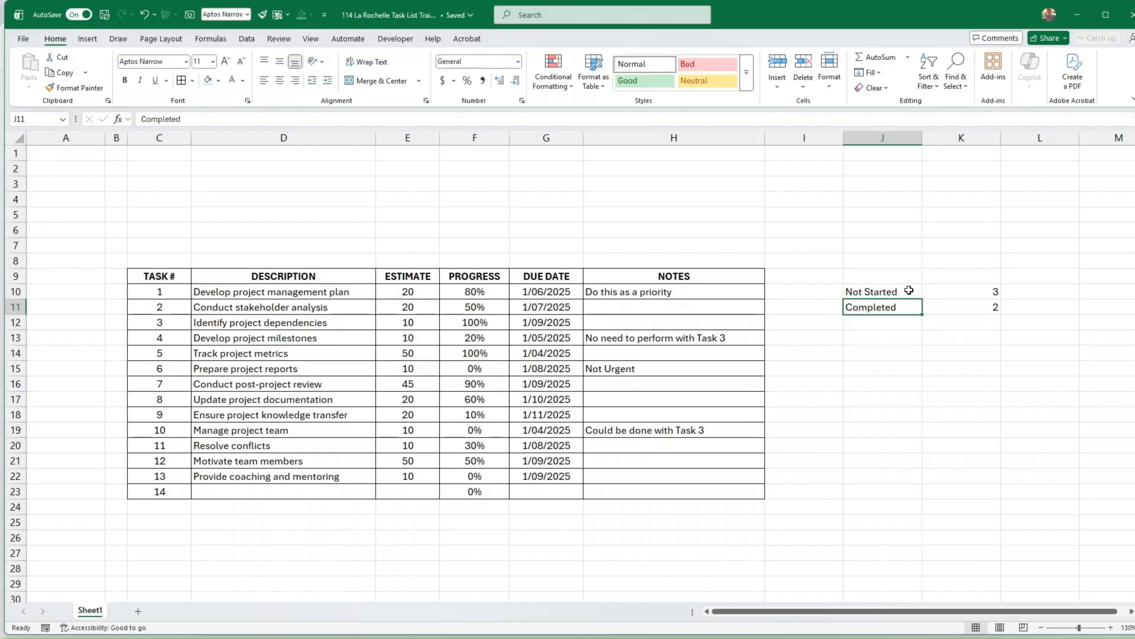
Enter the label Total Tasks in J8, two rows above the Not Started label.
key(Up)
key(Up)
key(Up)
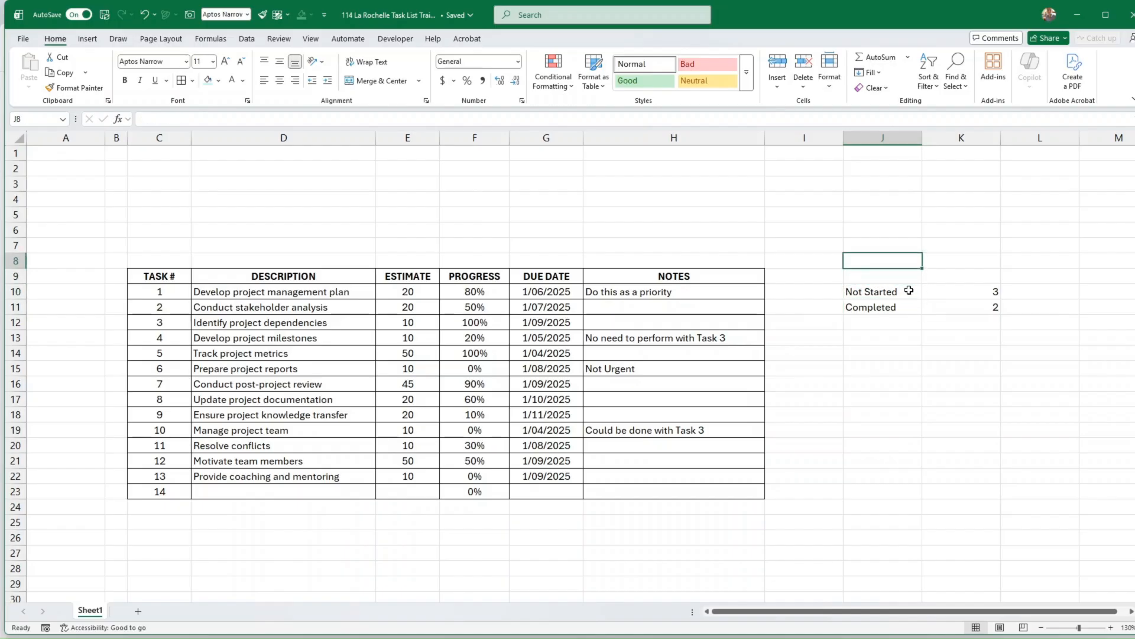
text(Total Ta)
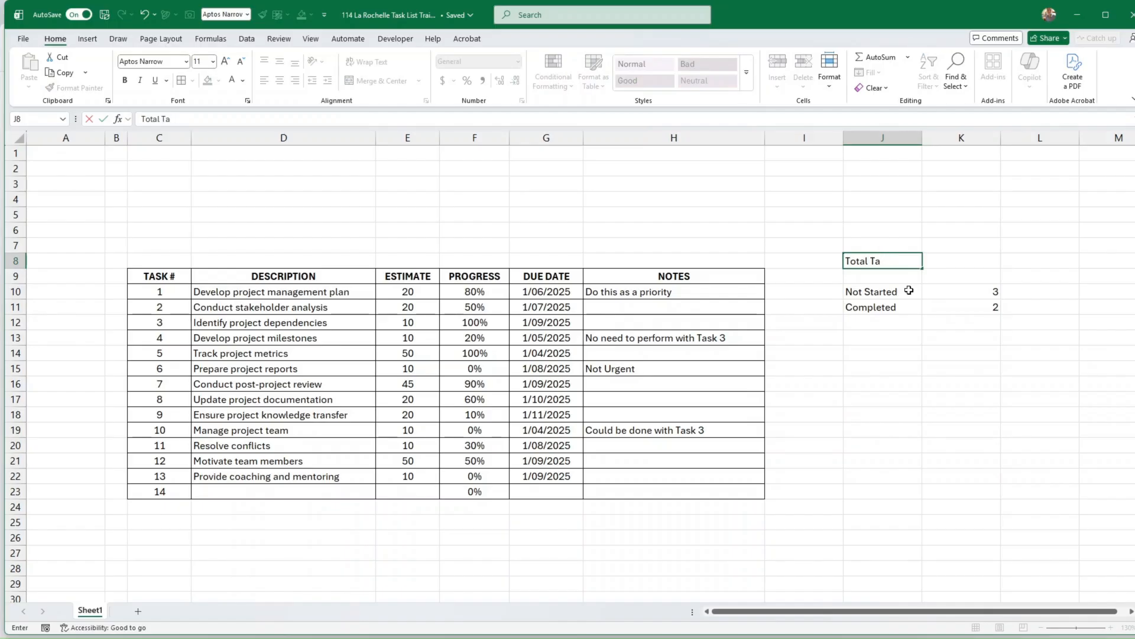
text(sks)
key(Return)
key(Up)
Count the filled task descriptions in K8 with a COUNTA formula over D10:D23.
key(Right)
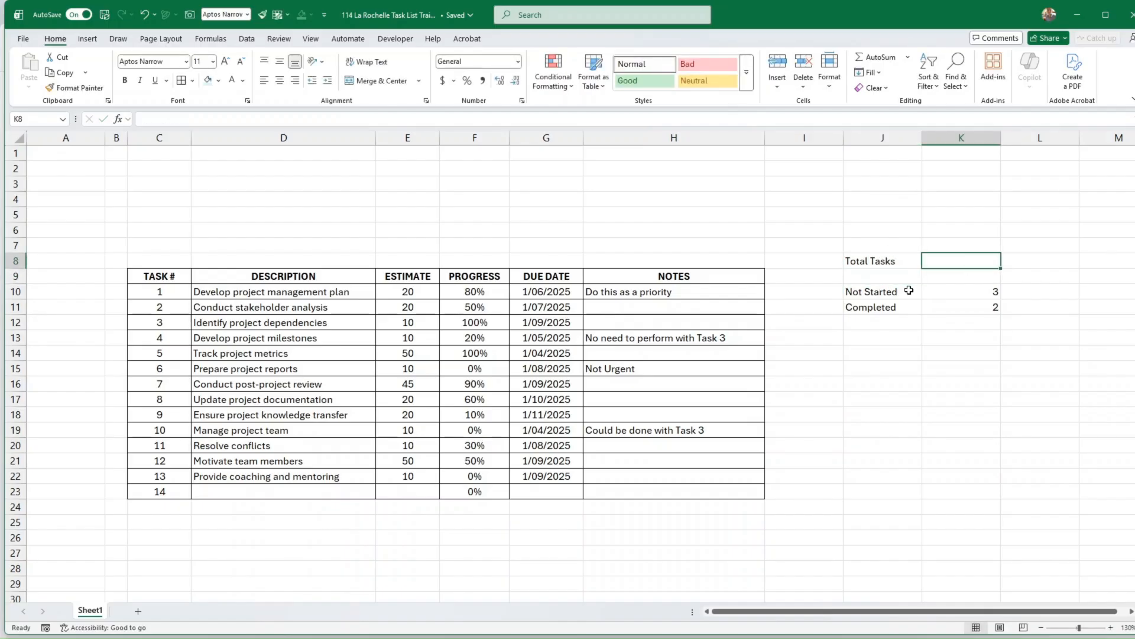
text(=)
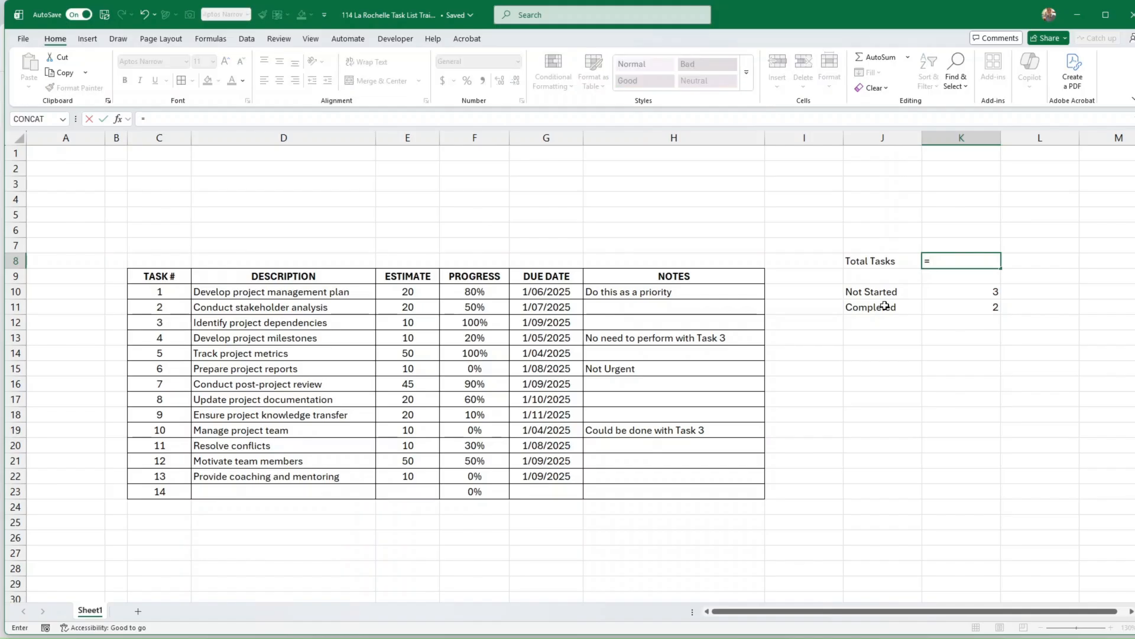
text(Counta)
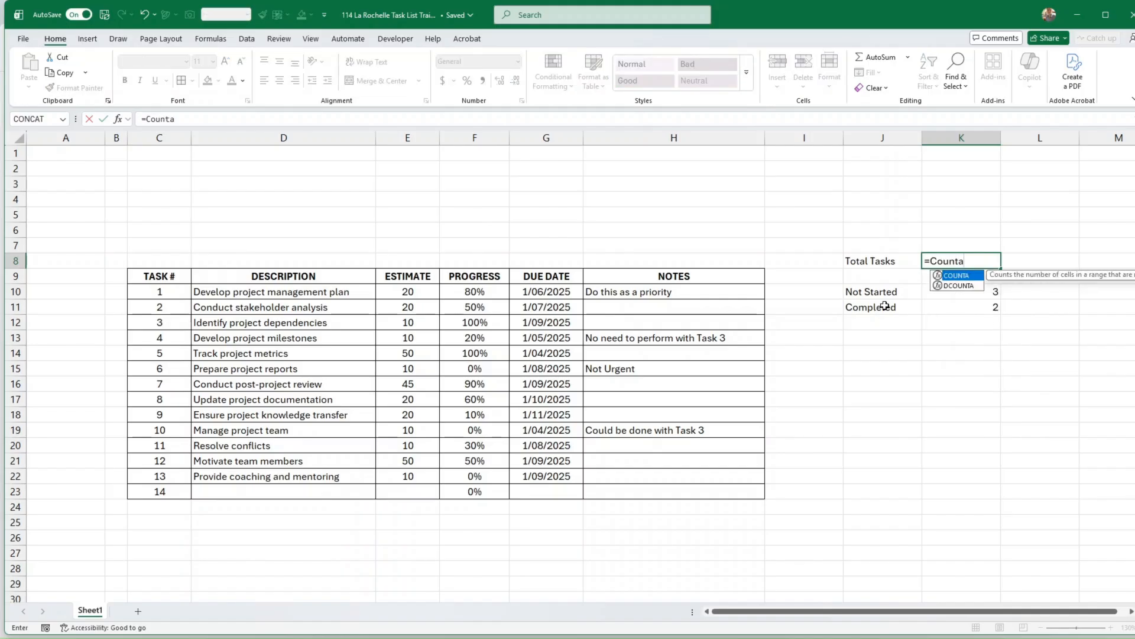
text(()
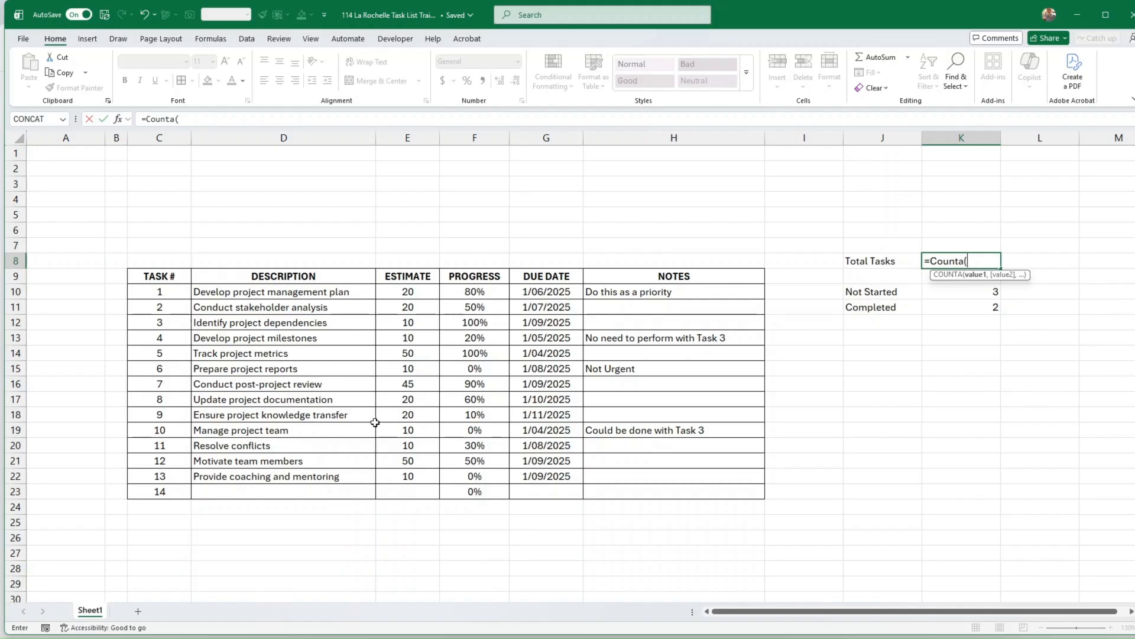
drag(341, 293, 358, 492)
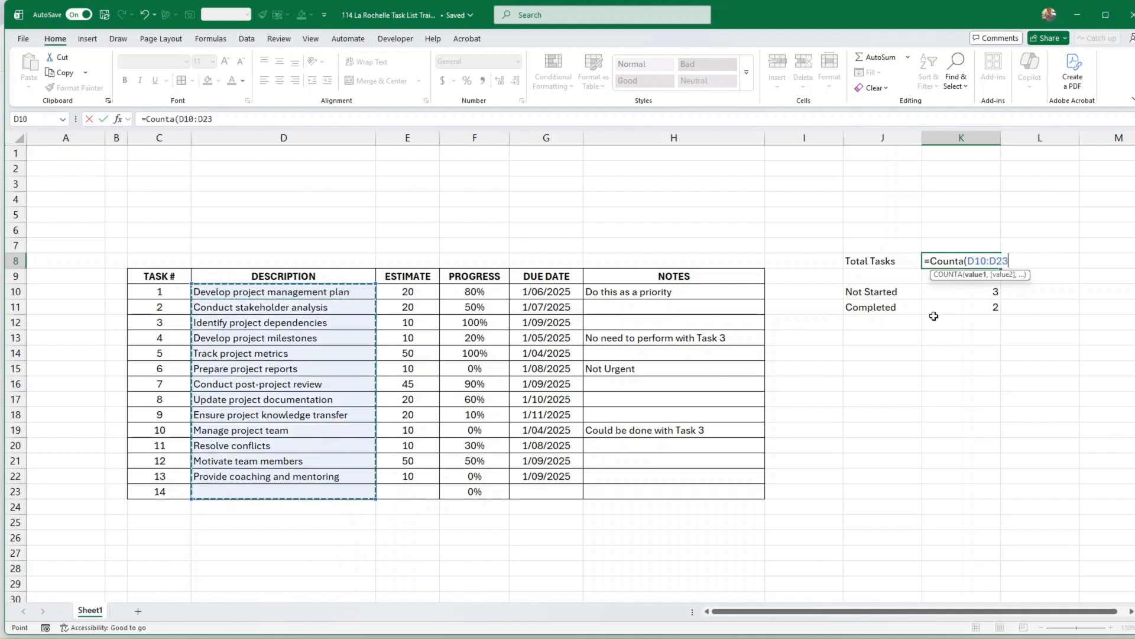
key(Return)
key(Up)
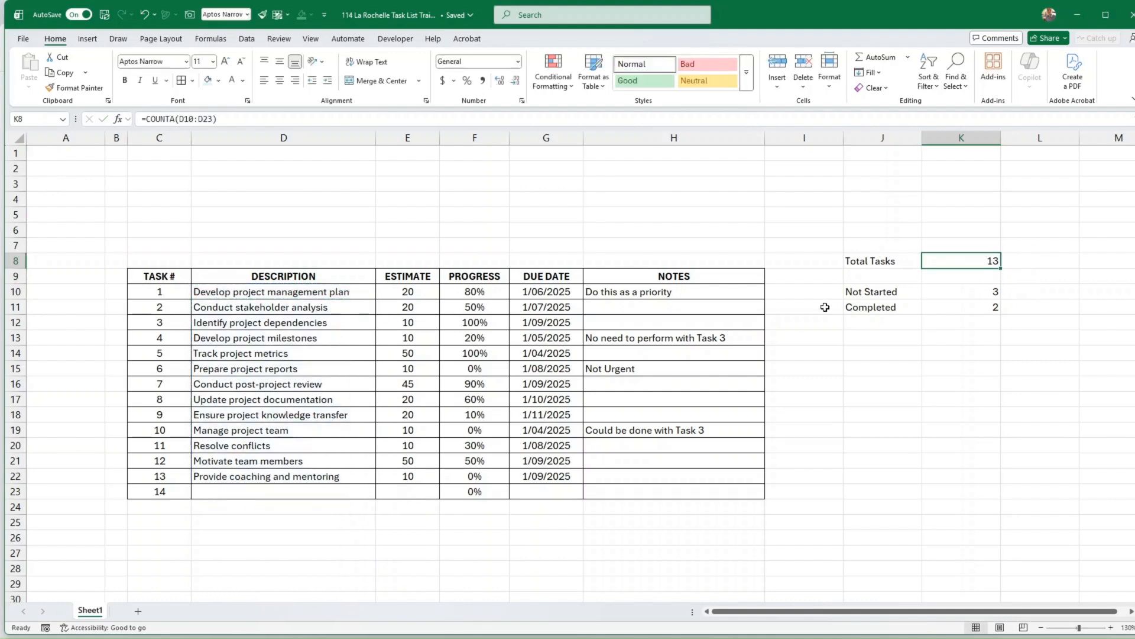
drag(351, 290, 344, 481)
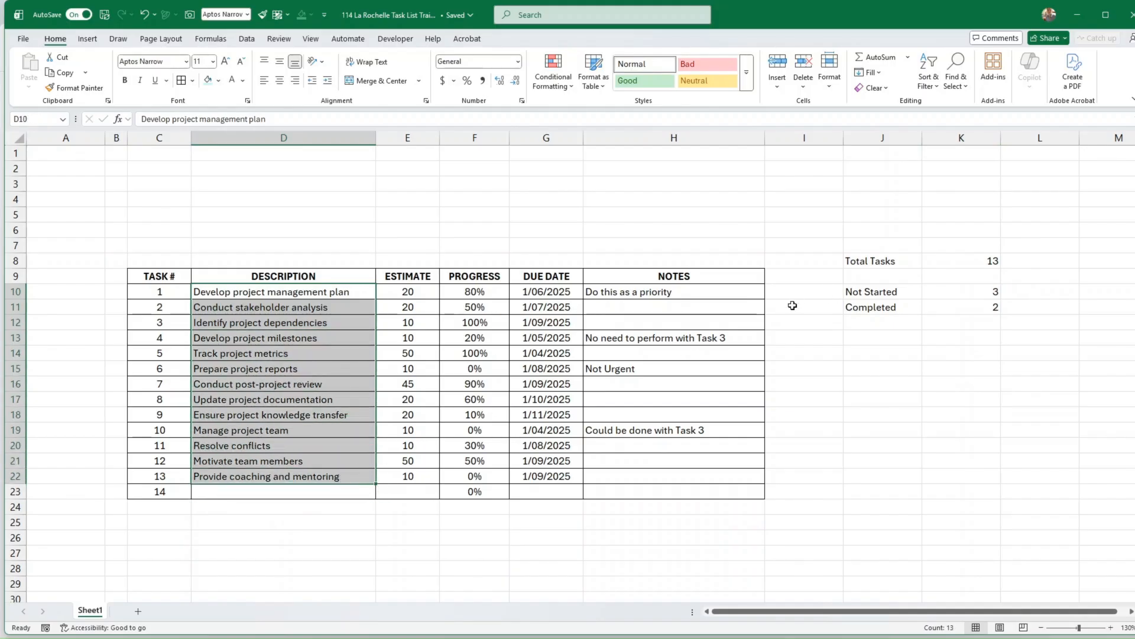
click(952, 244)
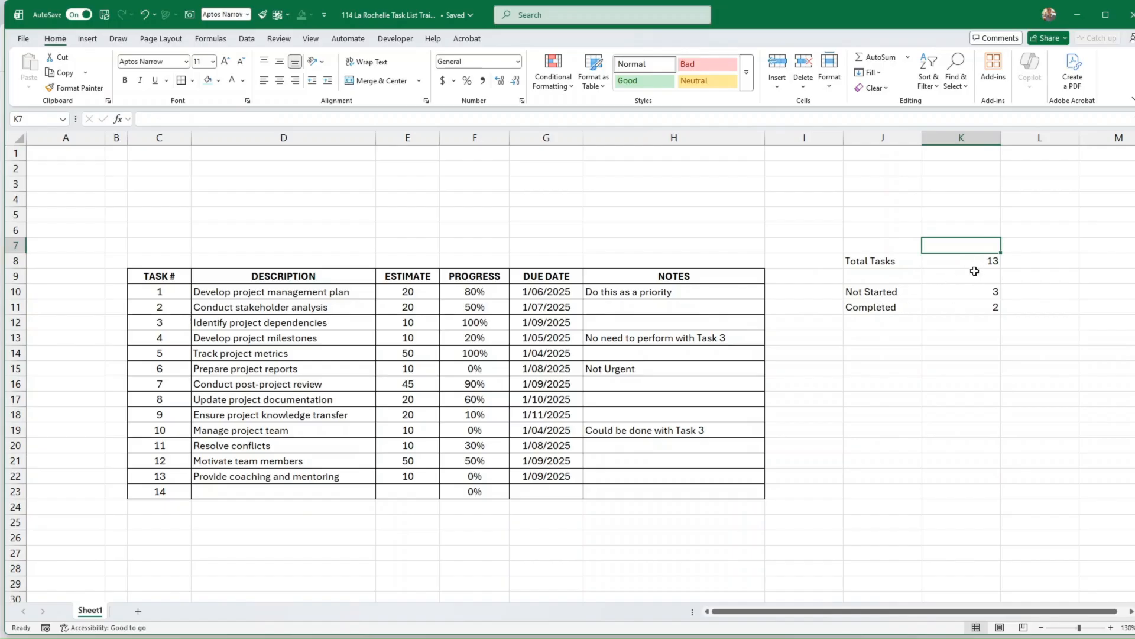
click(980, 259)
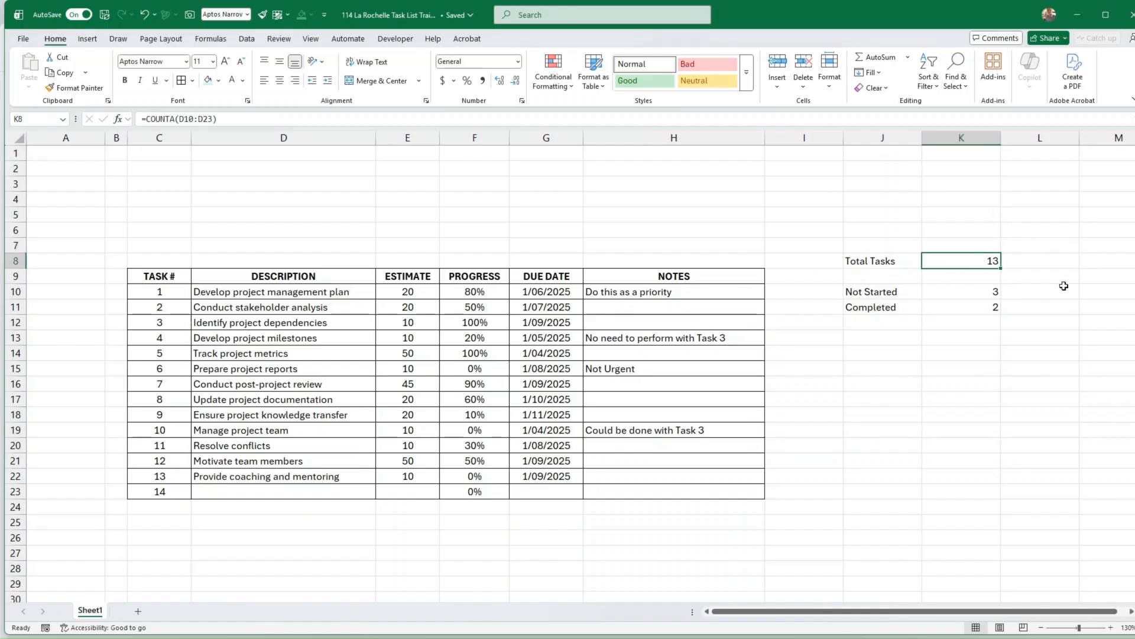
Enter the label In Progress in J12, below Completed.
click(866, 324)
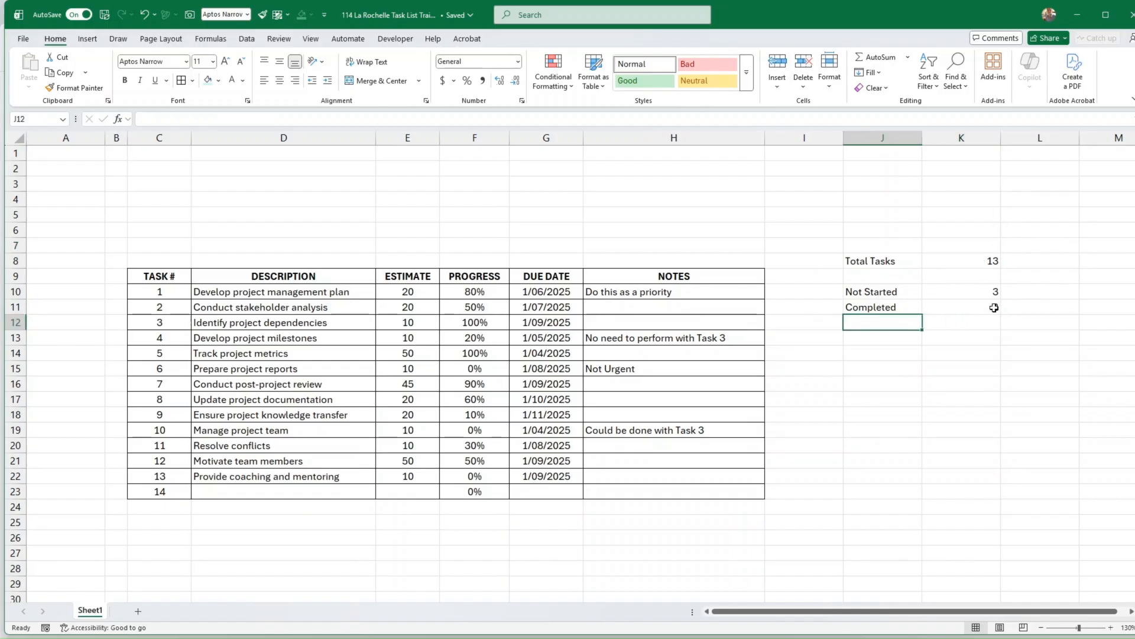
text(In Progr)
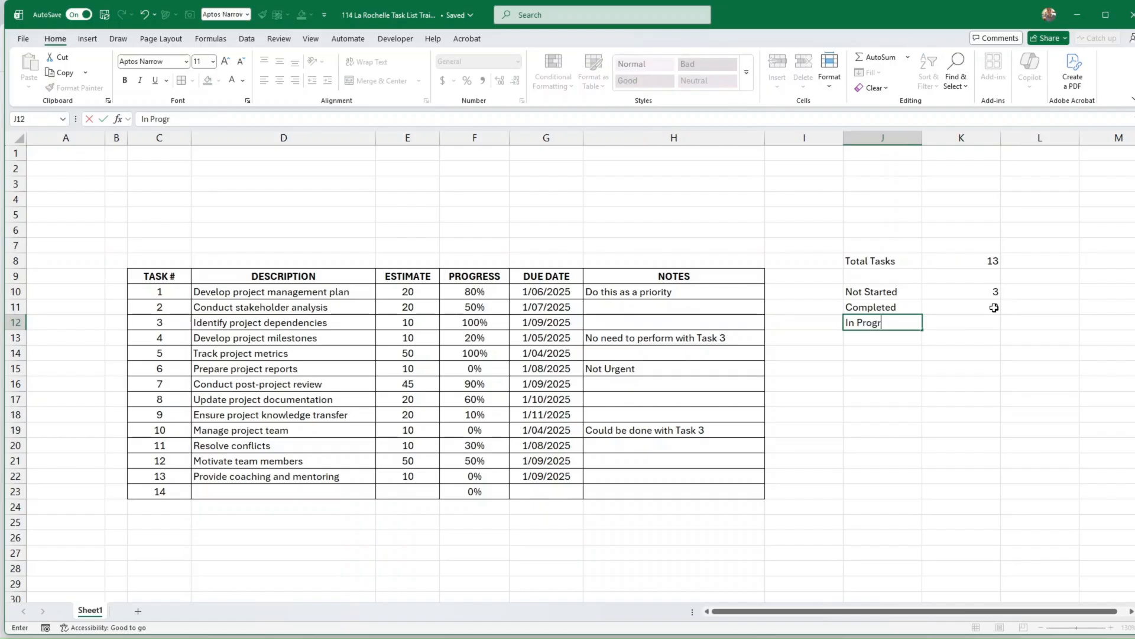
text(ess)
key(Tab)
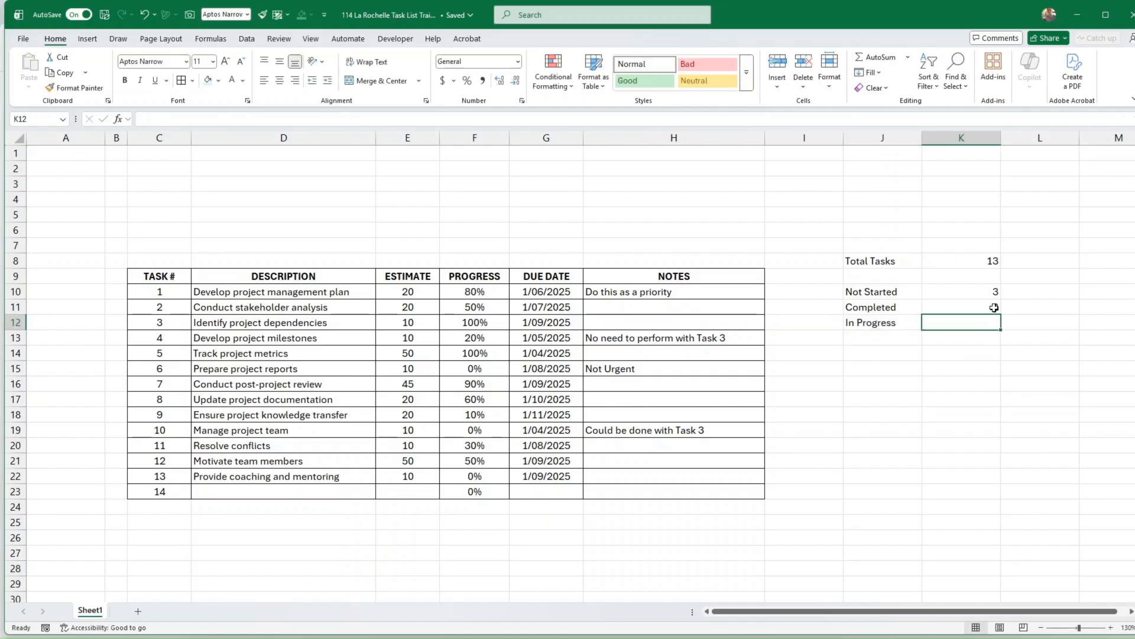
Calculate the tasks in progress in K12 by subtracting the not started and completed counts from the total, as =K8-K10-K11.
text(=)
key(Up)
key(Up)
key(Up)
key(Up)
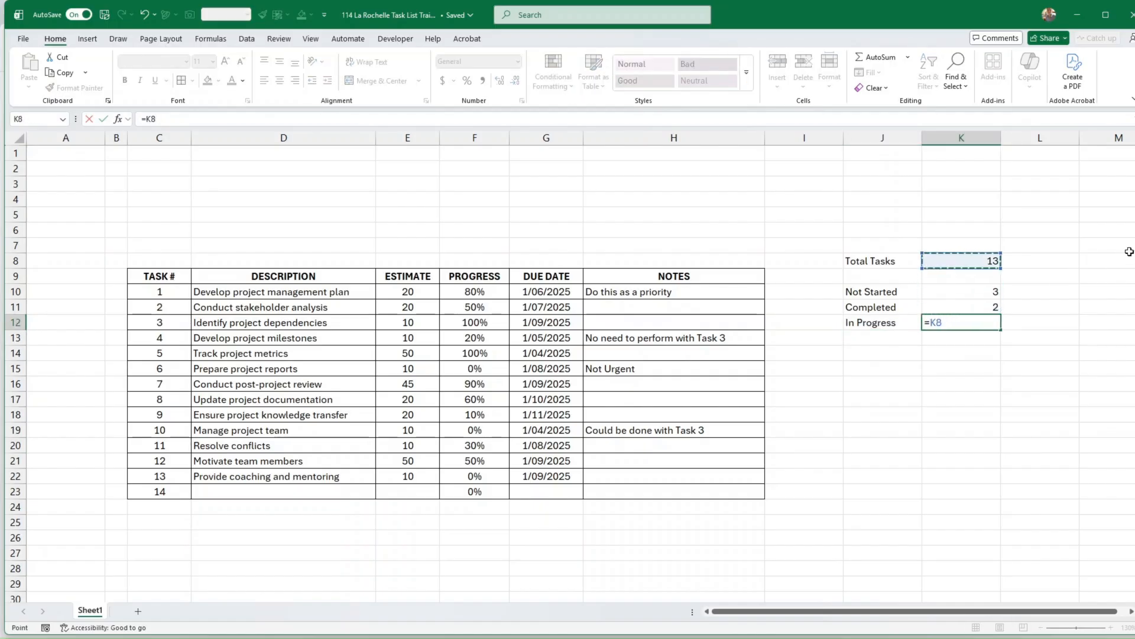
text(-)
key(Up)
key(Up)
text(-)
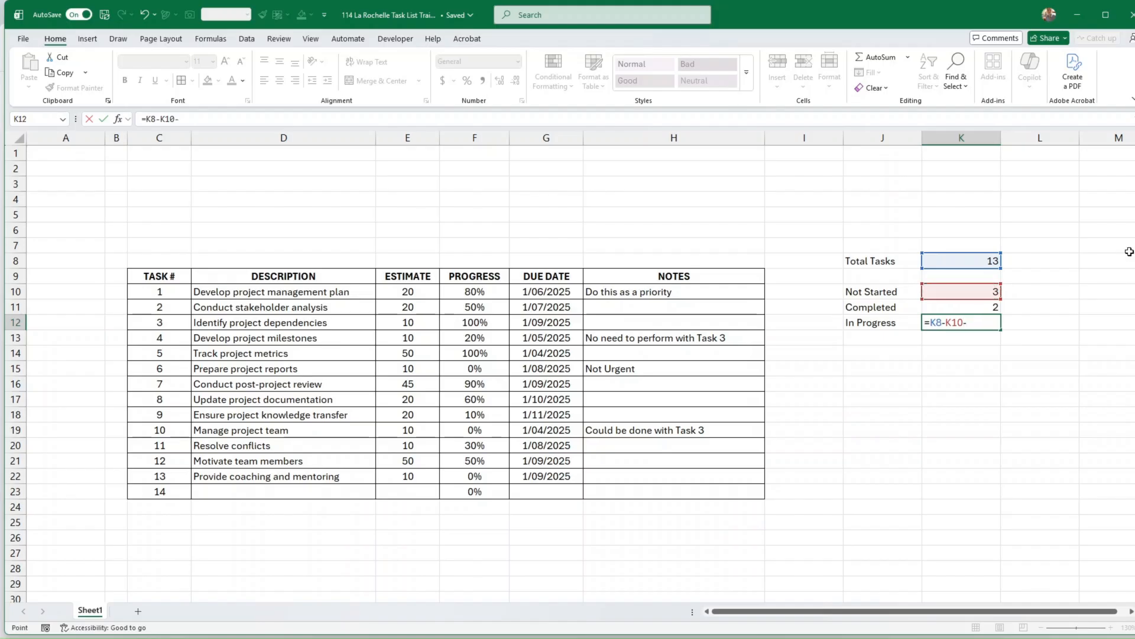
key(Up)
key(Return)
key(Up)
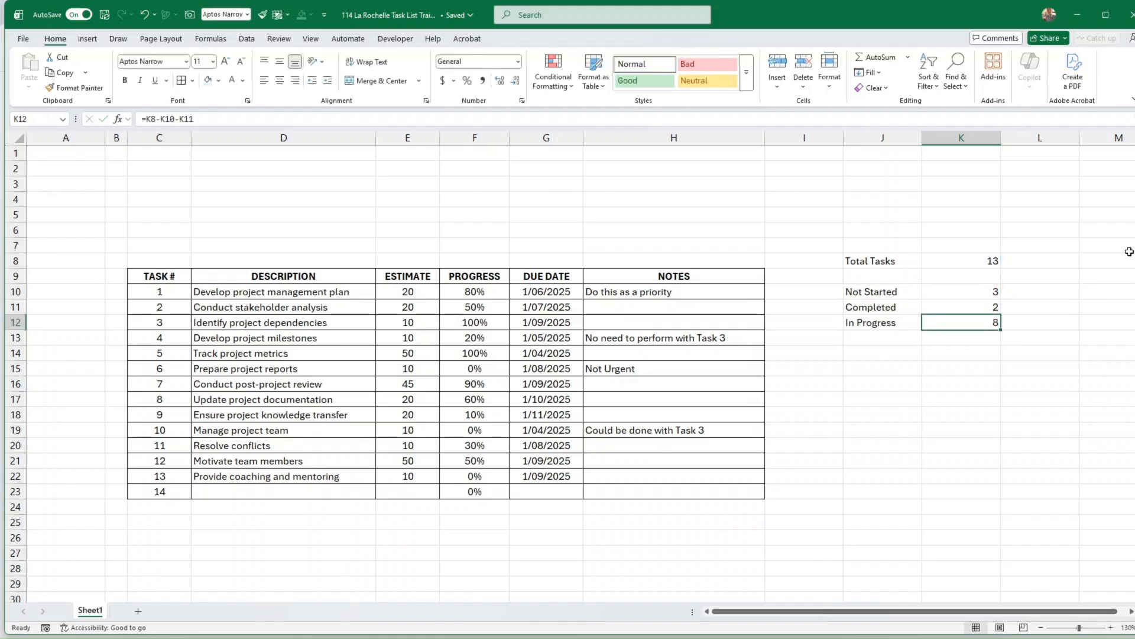
drag(970, 293, 970, 319)
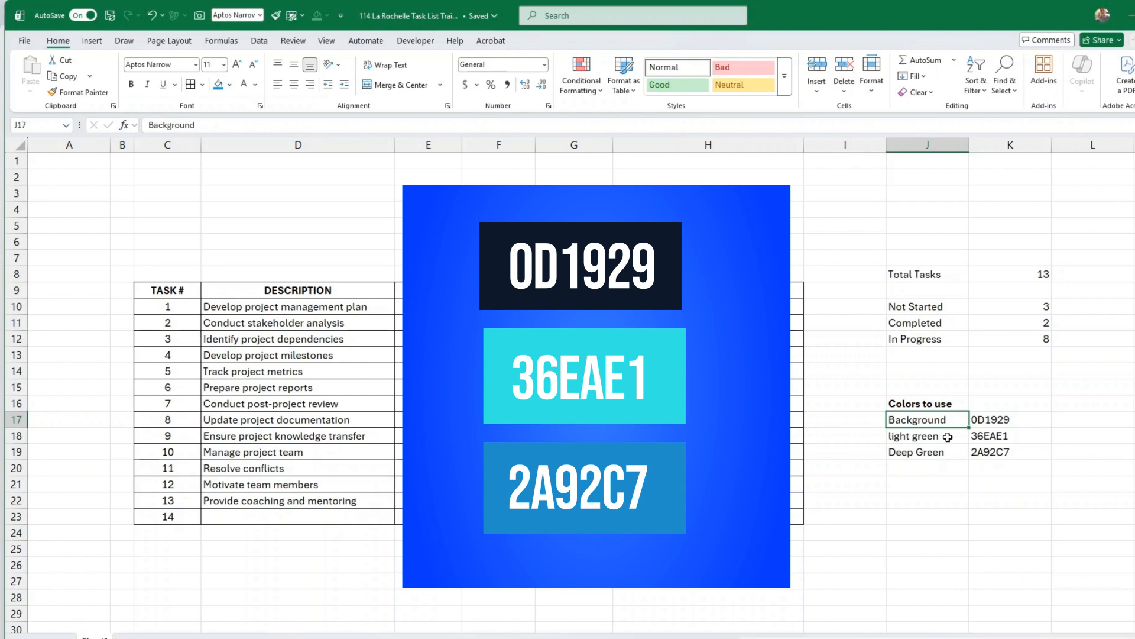
drag(1039, 419, 948, 452)
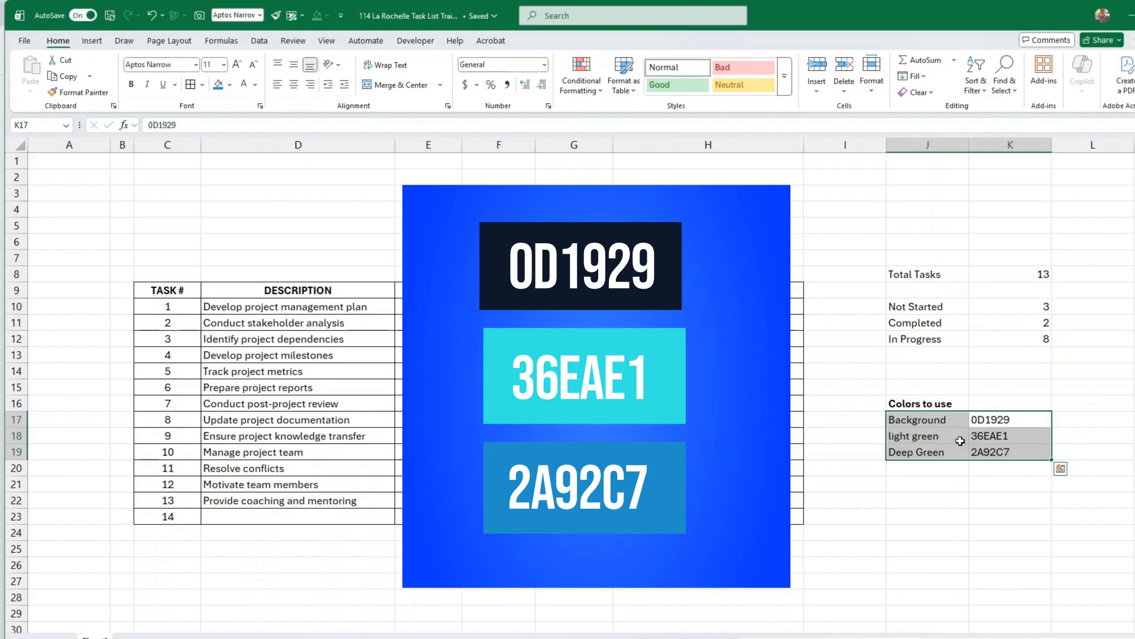
click(1008, 435)
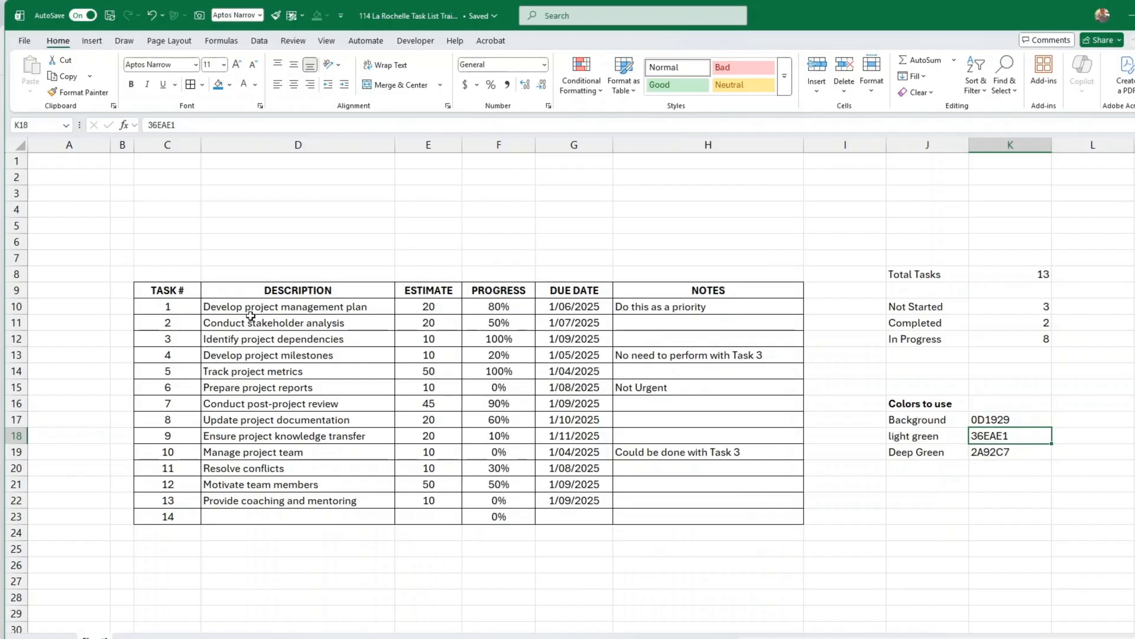
Fill the task rows C10:H23 below the header with the custom light green colour, hex 36EAE1.
click(179, 306)
drag(179, 306, 730, 519)
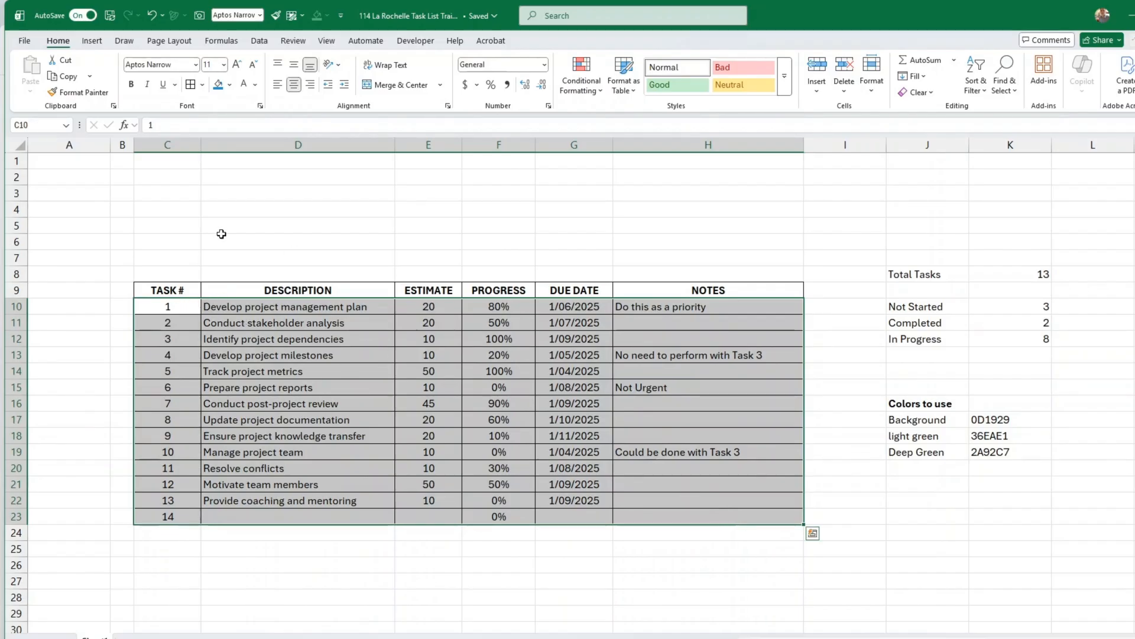
click(230, 86)
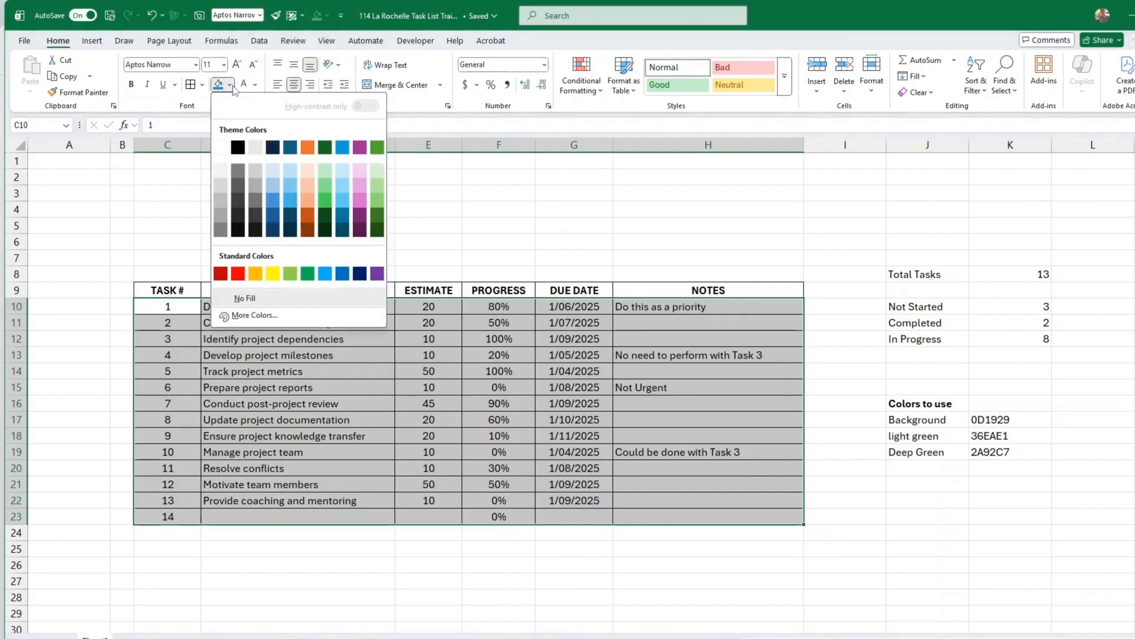
click(260, 318)
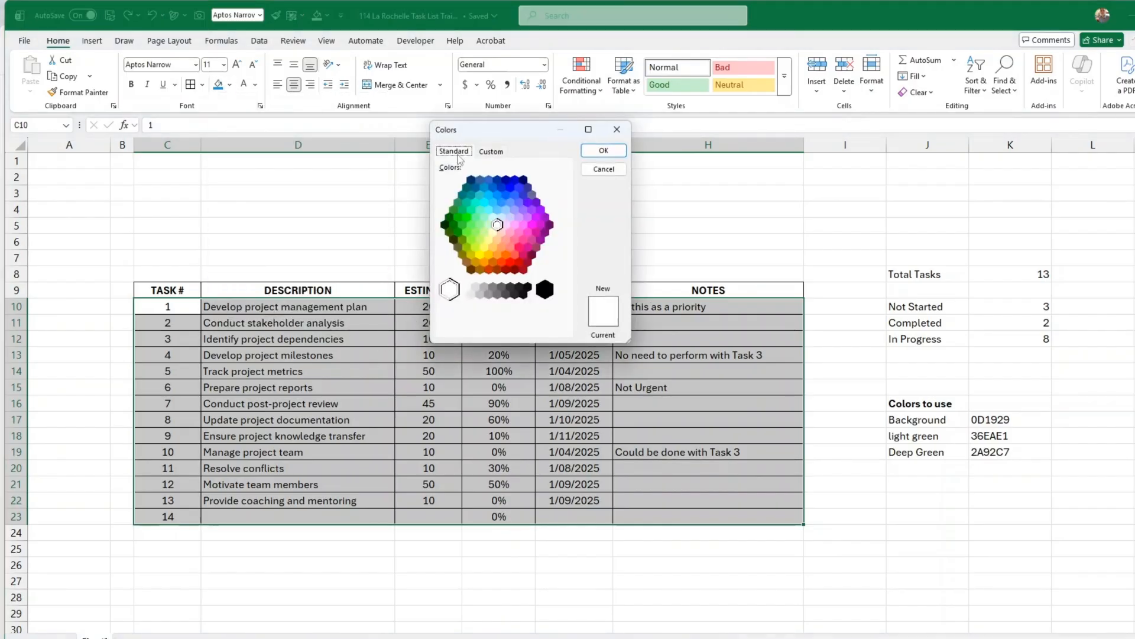
click(490, 152)
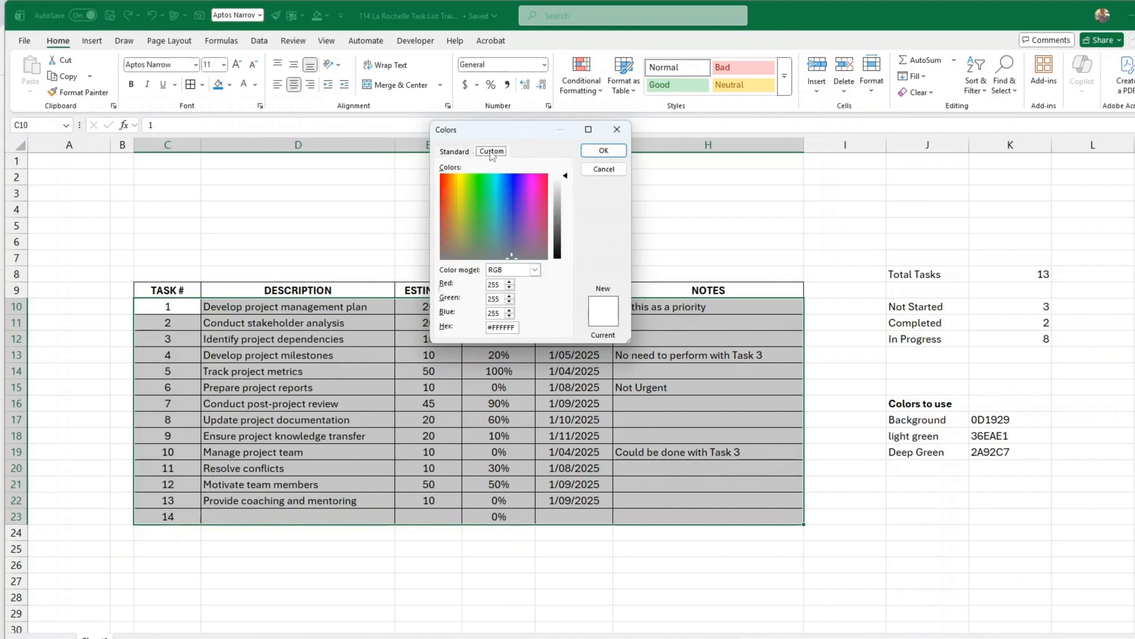
click(504, 327)
double_click(505, 328)
text(36EAE1)
click(602, 150)
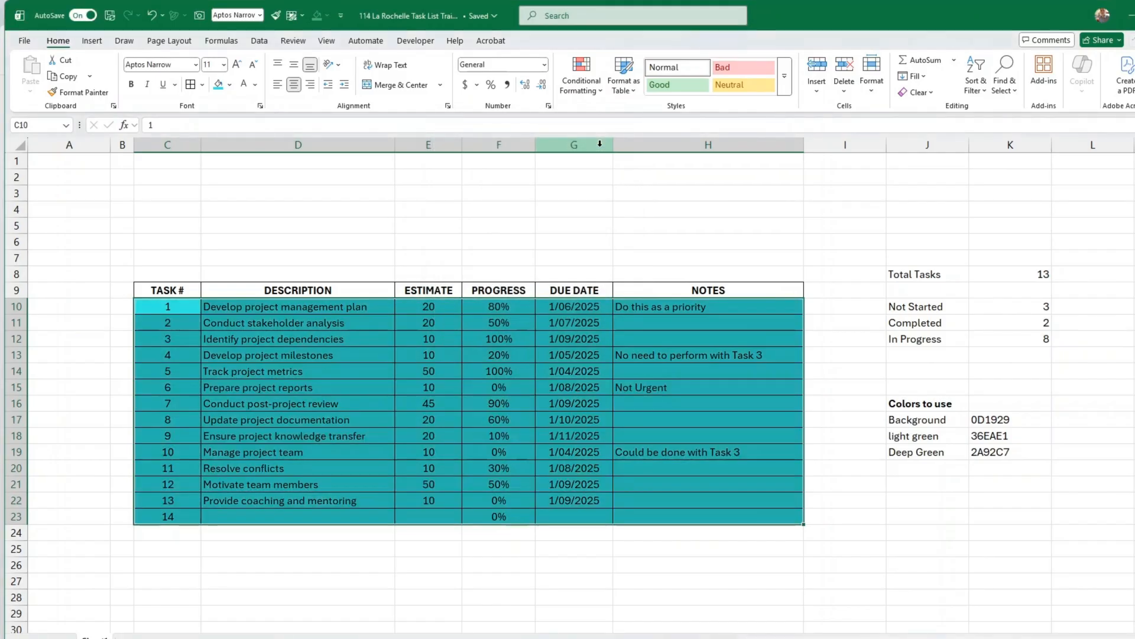
click(421, 375)
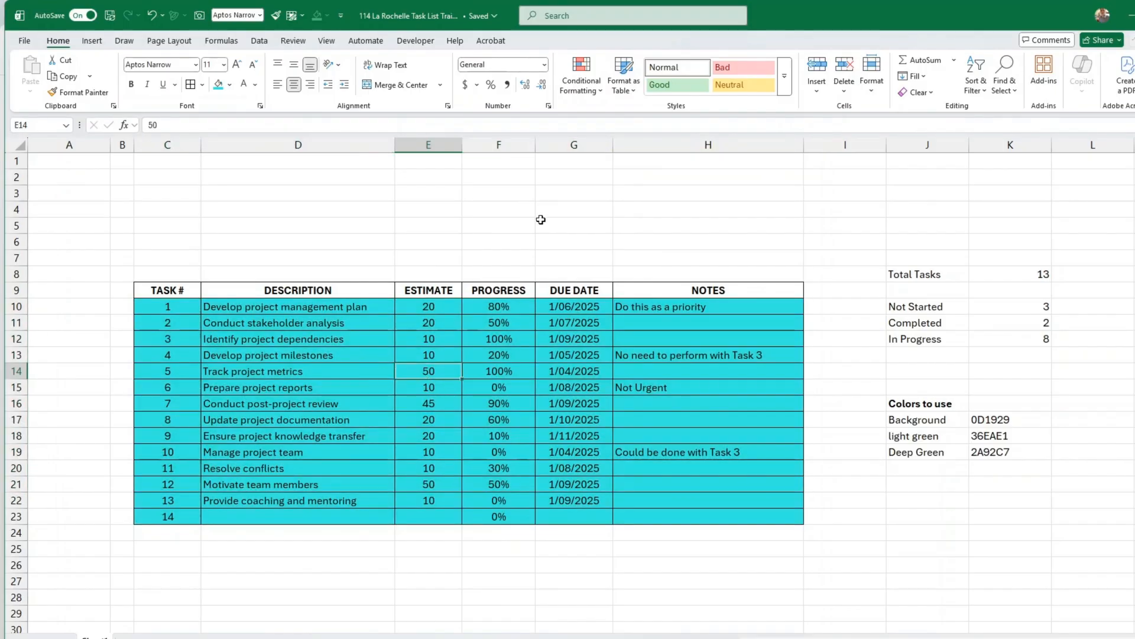
click(550, 210)
Reduce the font size of the task rows C10:H23 to 10 and make their text bold.
drag(173, 300, 748, 517)
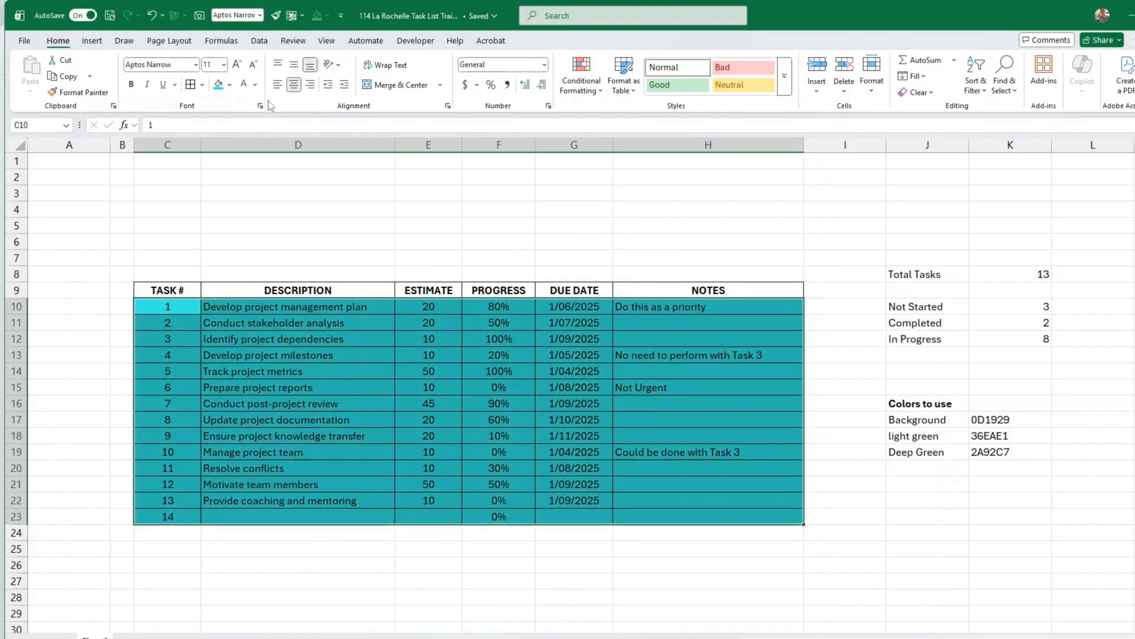
click(254, 65)
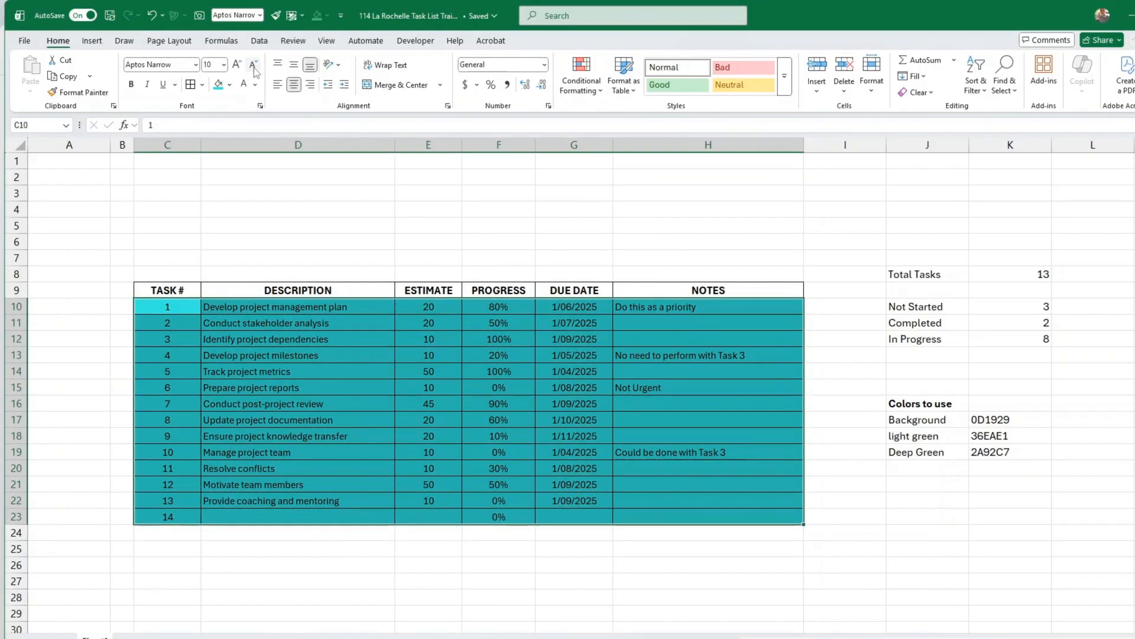
click(131, 84)
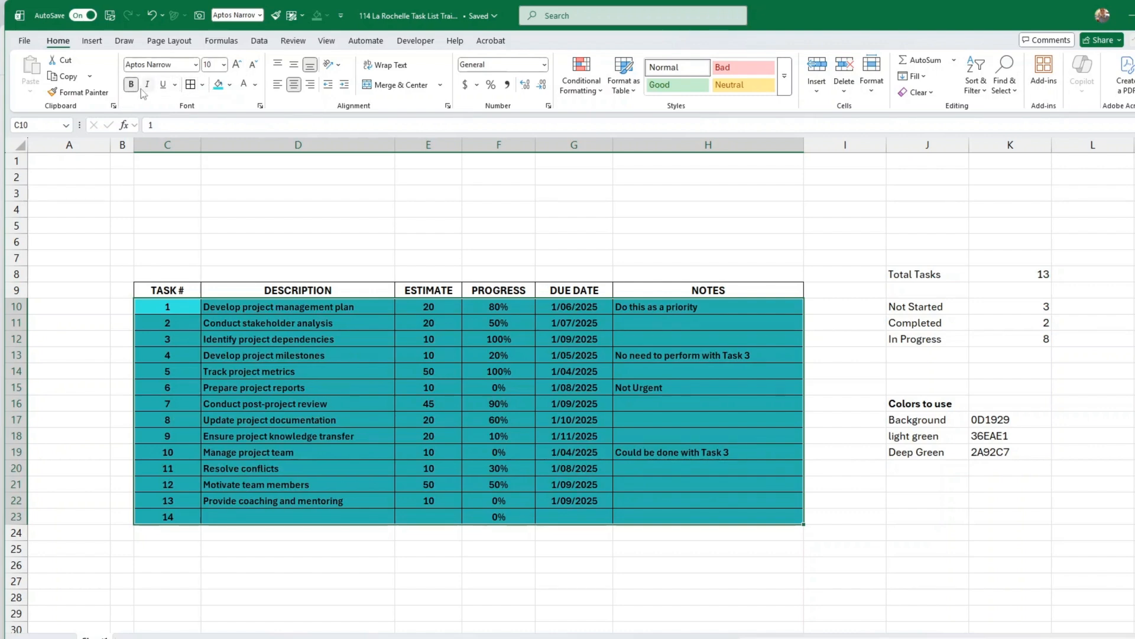
click(131, 86)
click(131, 87)
click(218, 205)
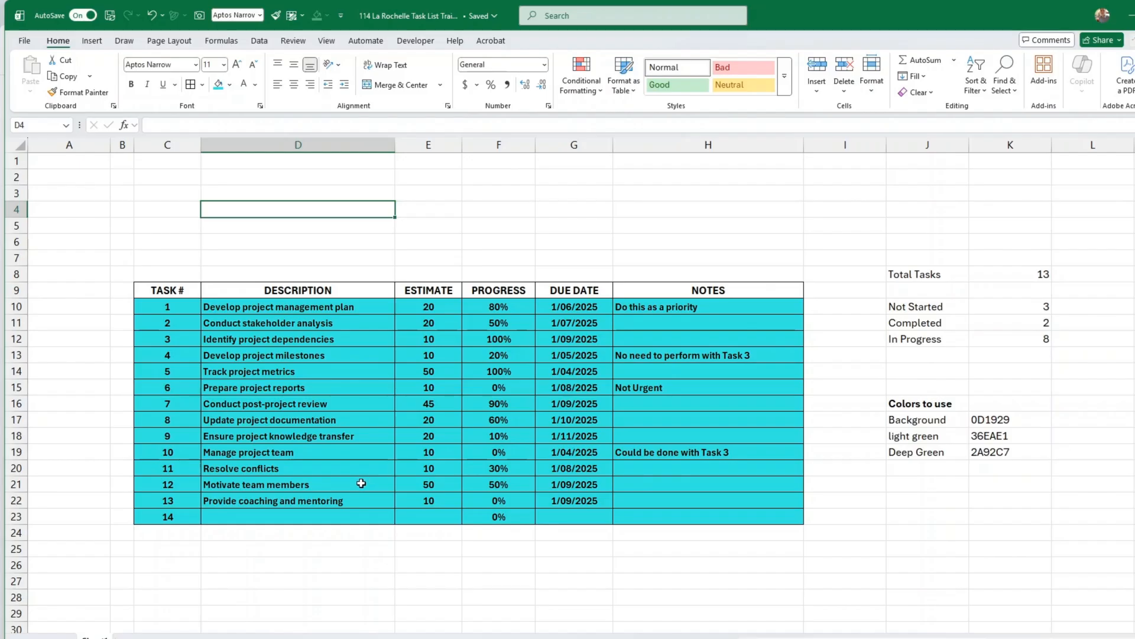
click(918, 453)
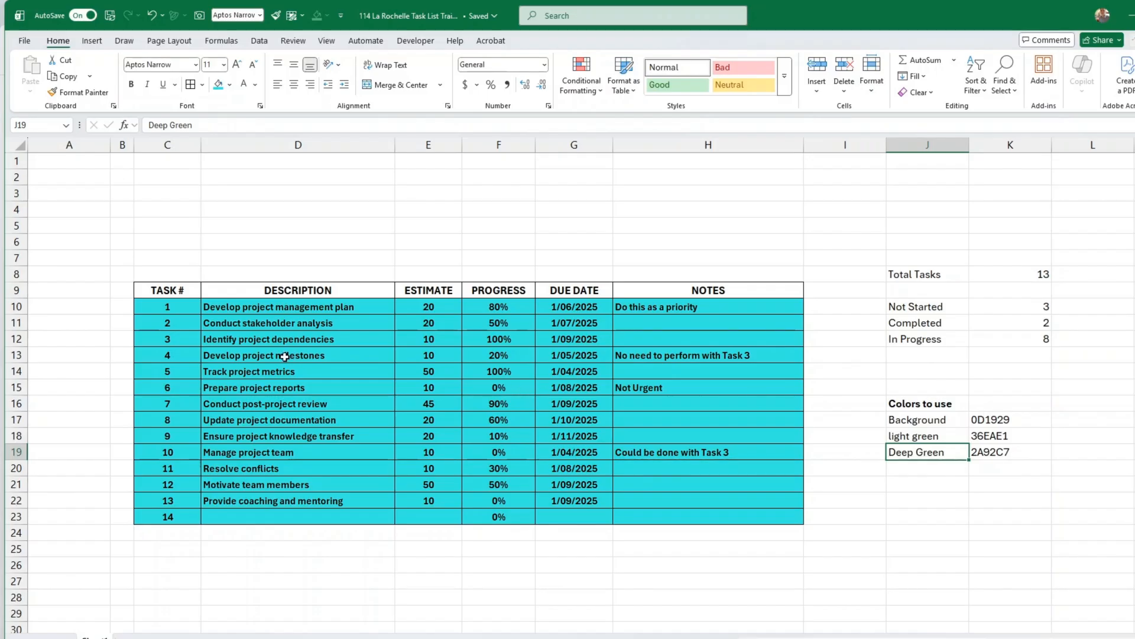
Start a formula-based conditional formatting rule for the task rows C10:H23, using the formula =$F10=1.
click(164, 306)
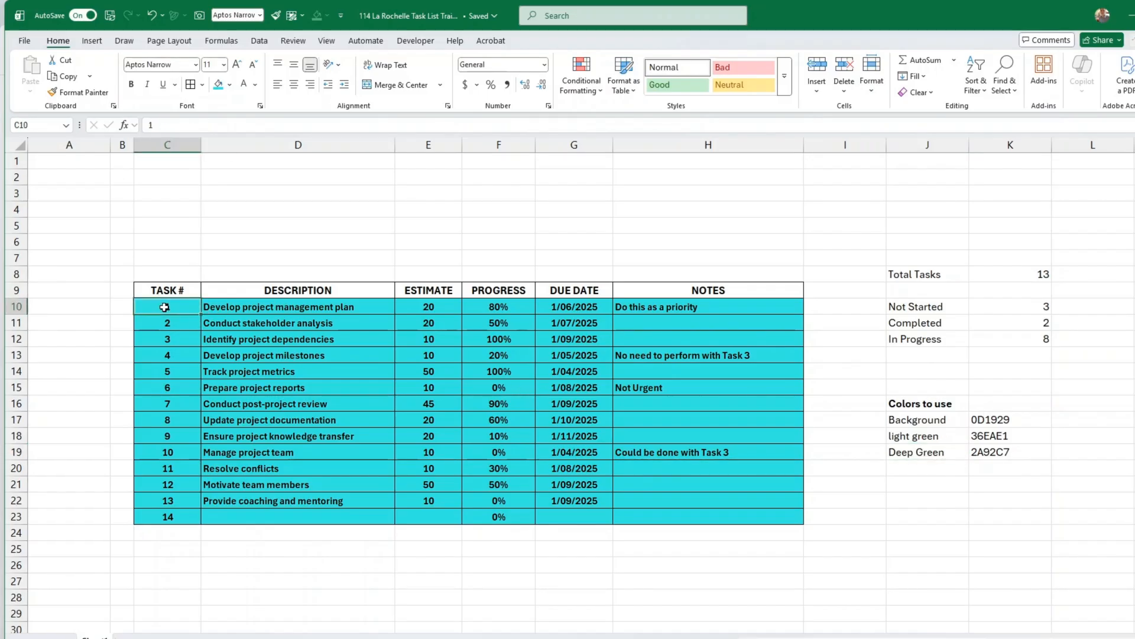
drag(164, 306, 788, 504)
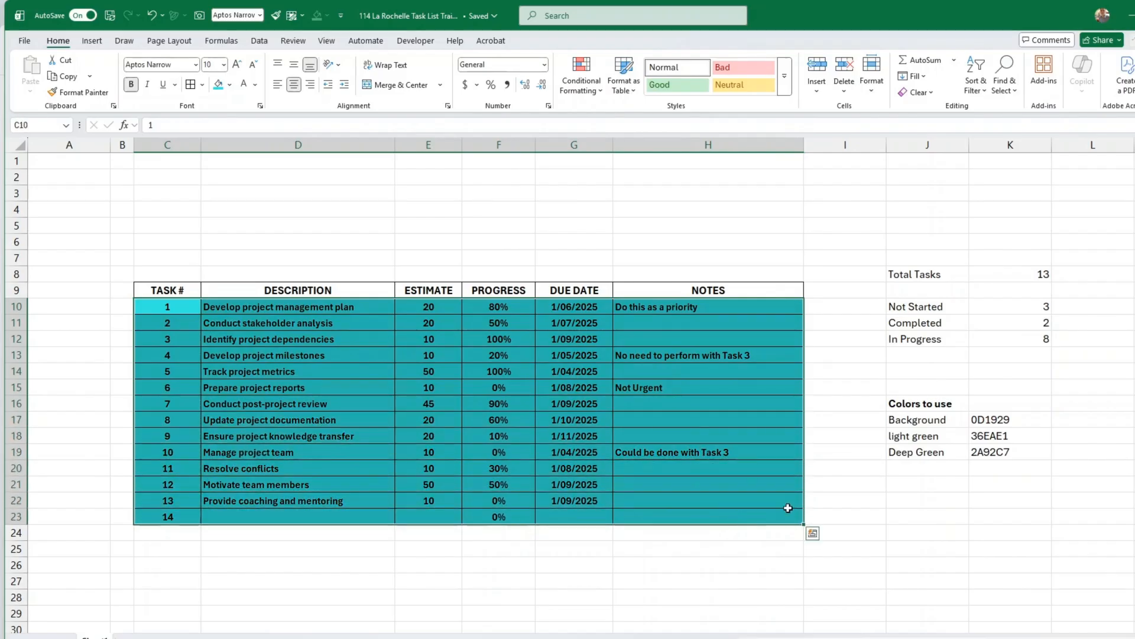
click(583, 93)
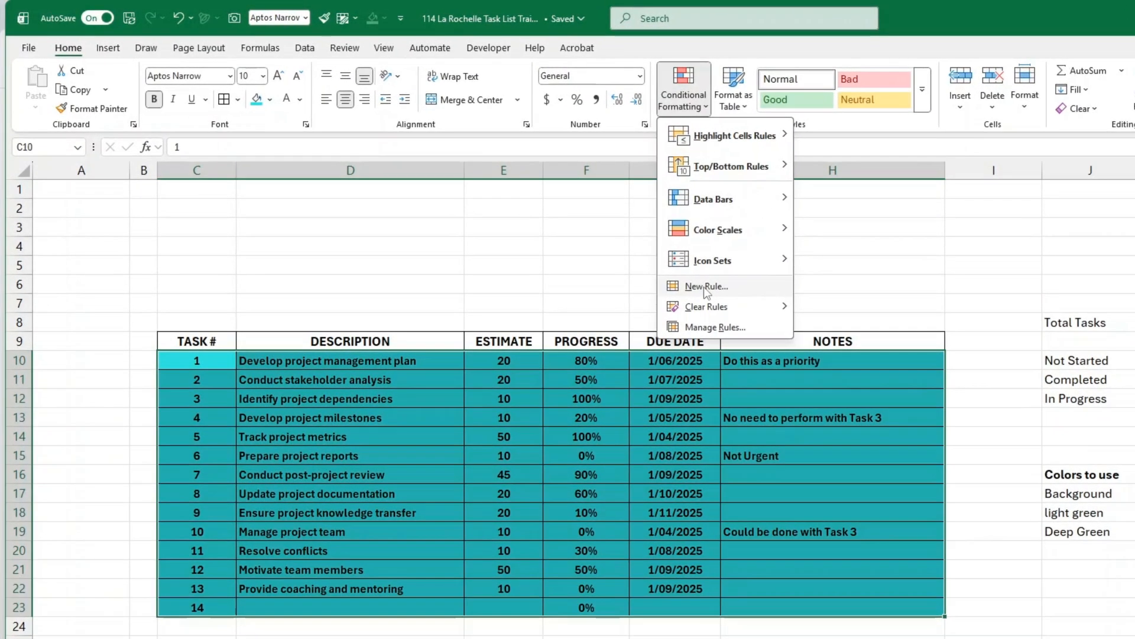
click(713, 281)
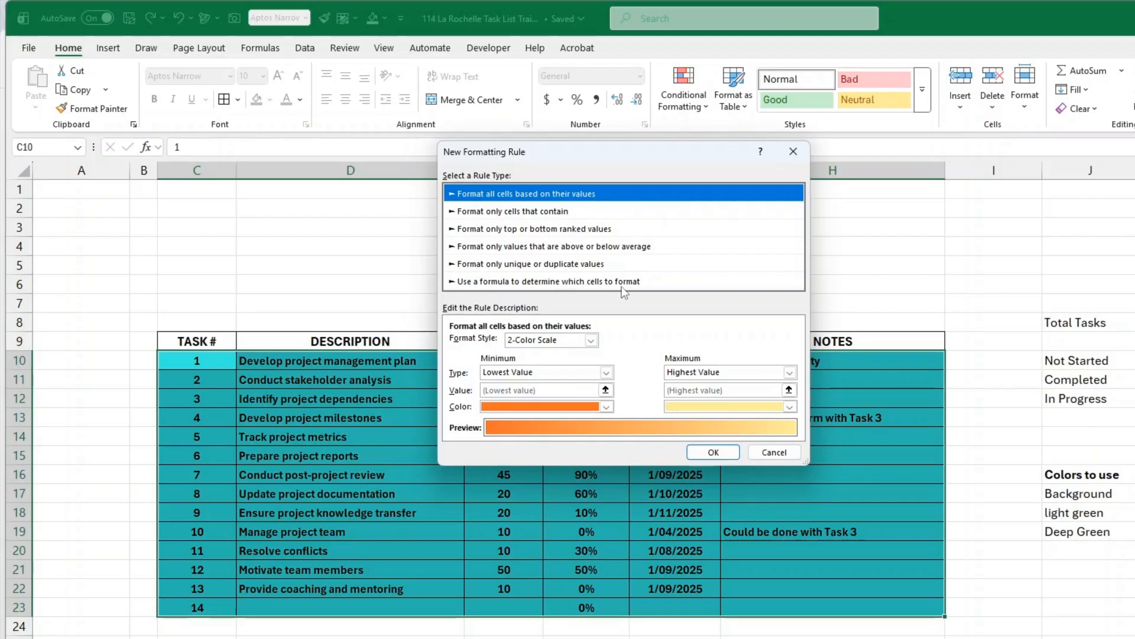
click(595, 282)
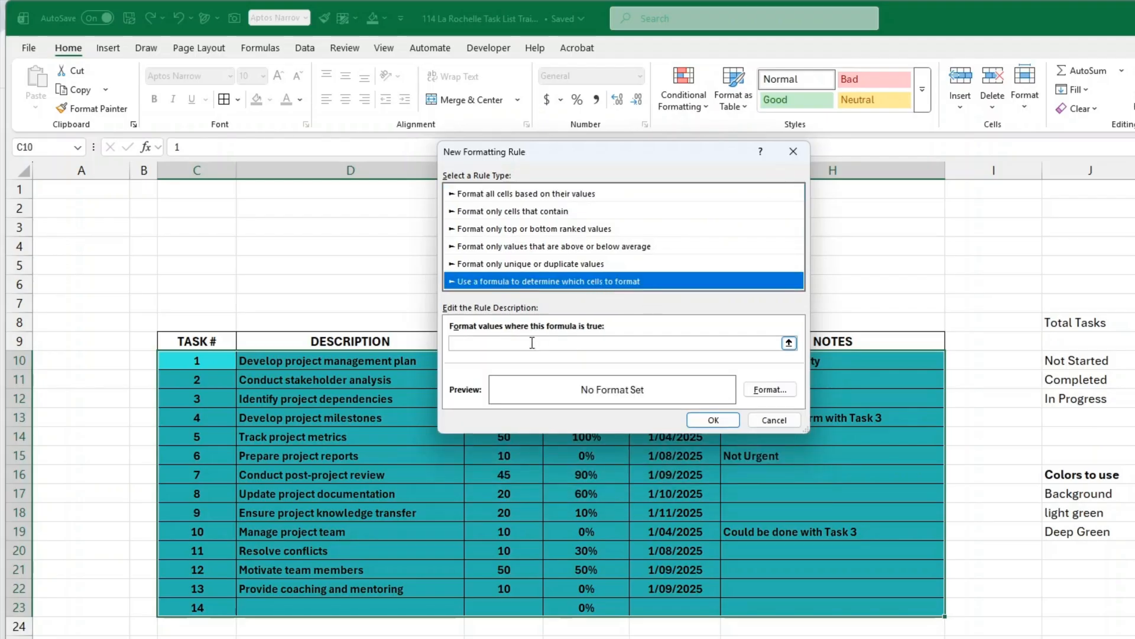
click(504, 342)
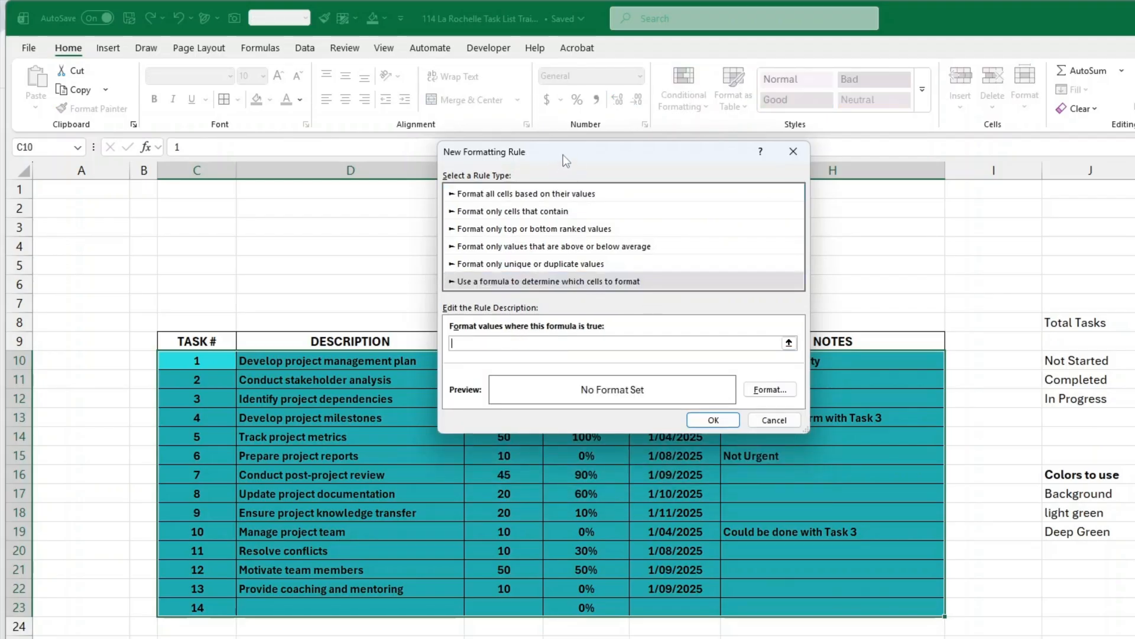
drag(563, 155, 822, 176)
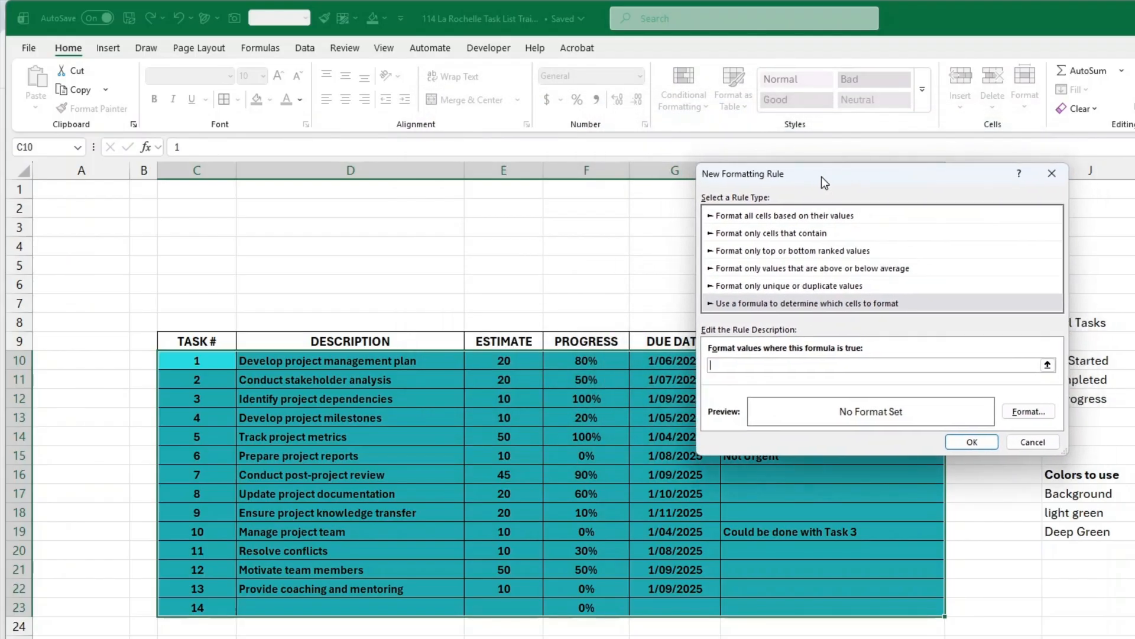
click(581, 360)
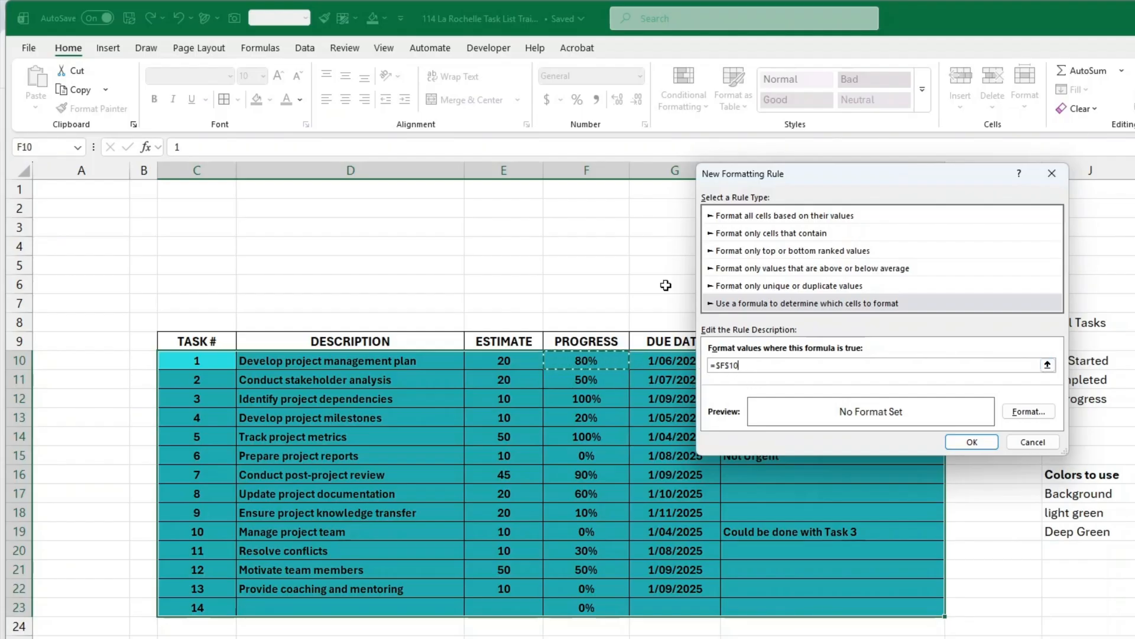
click(726, 366)
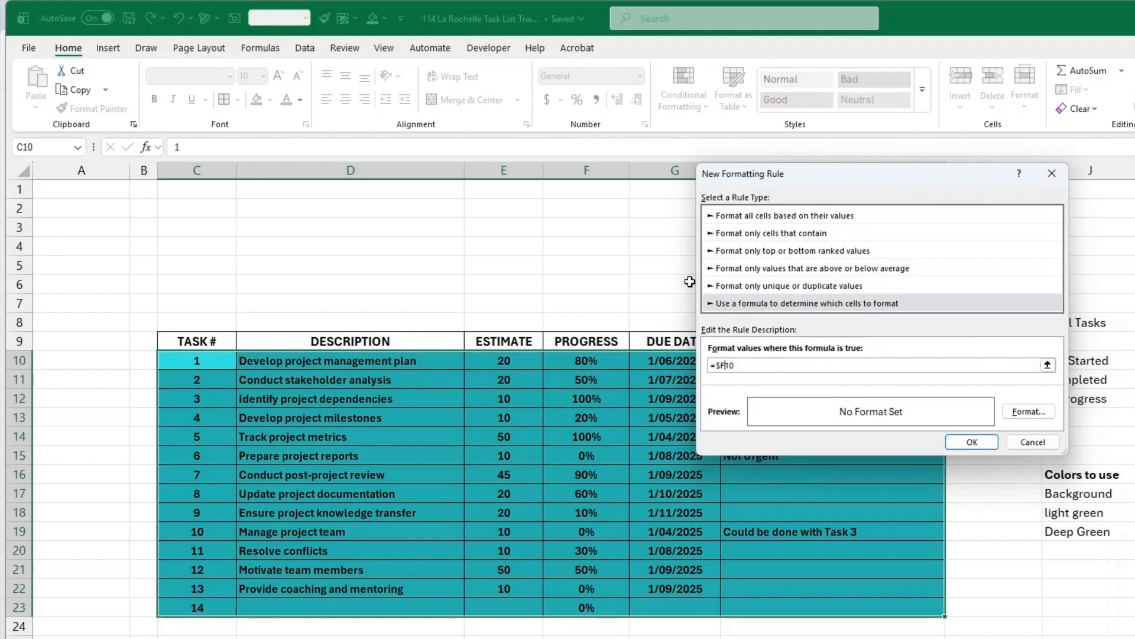
click(750, 364)
text(=1)
drag(958, 182, 928, 186)
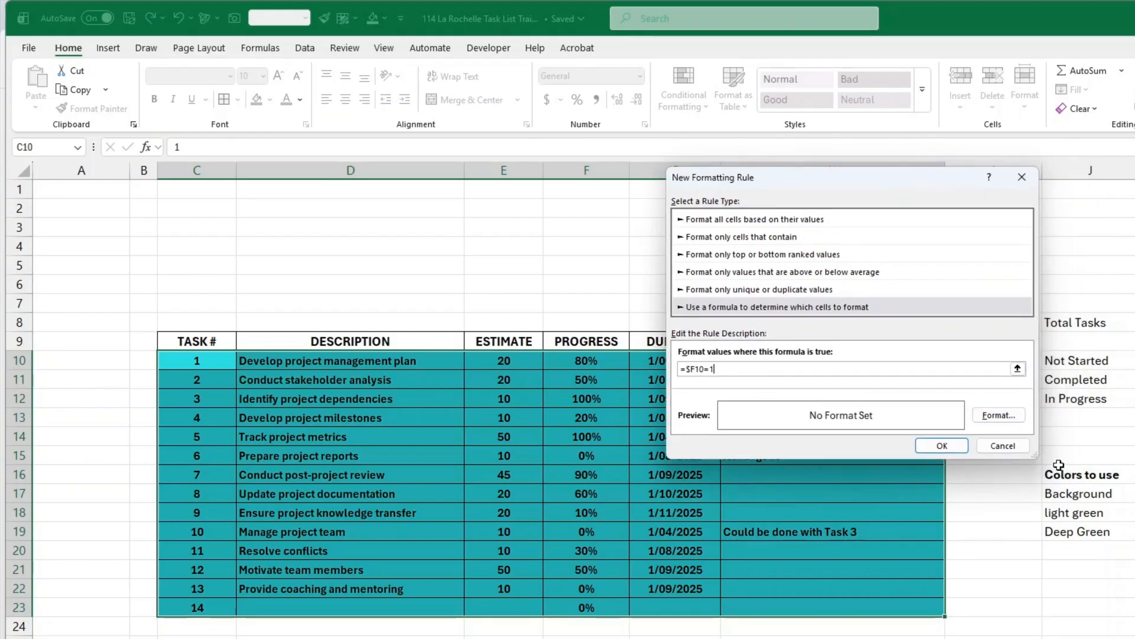
Set the font colour of the new rule's format to white.
click(1008, 418)
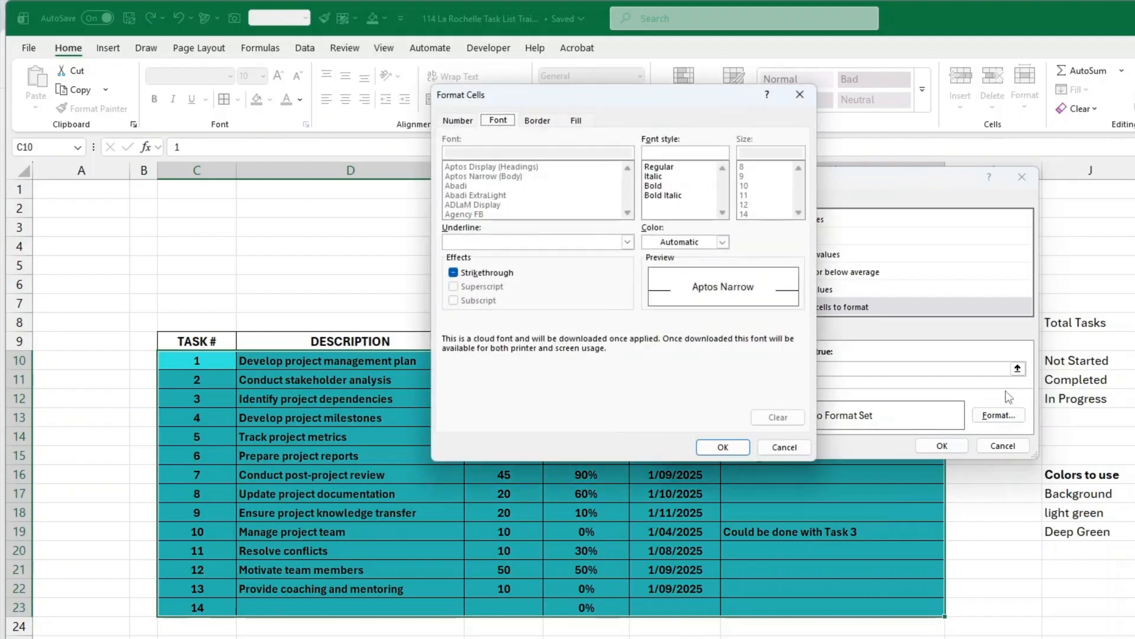
click(577, 121)
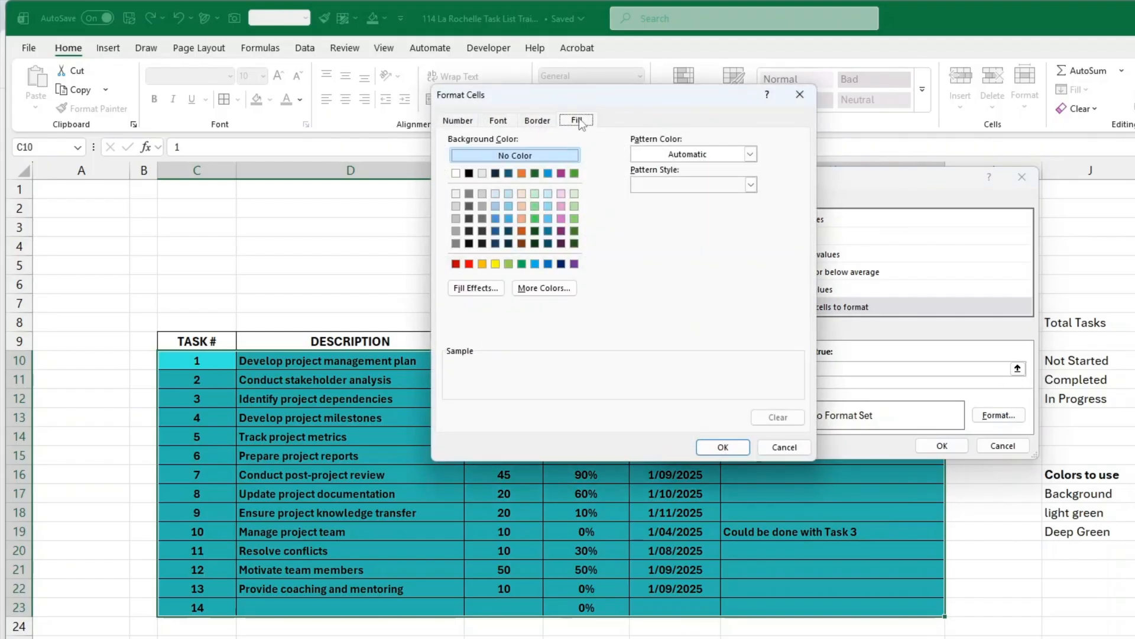
click(500, 124)
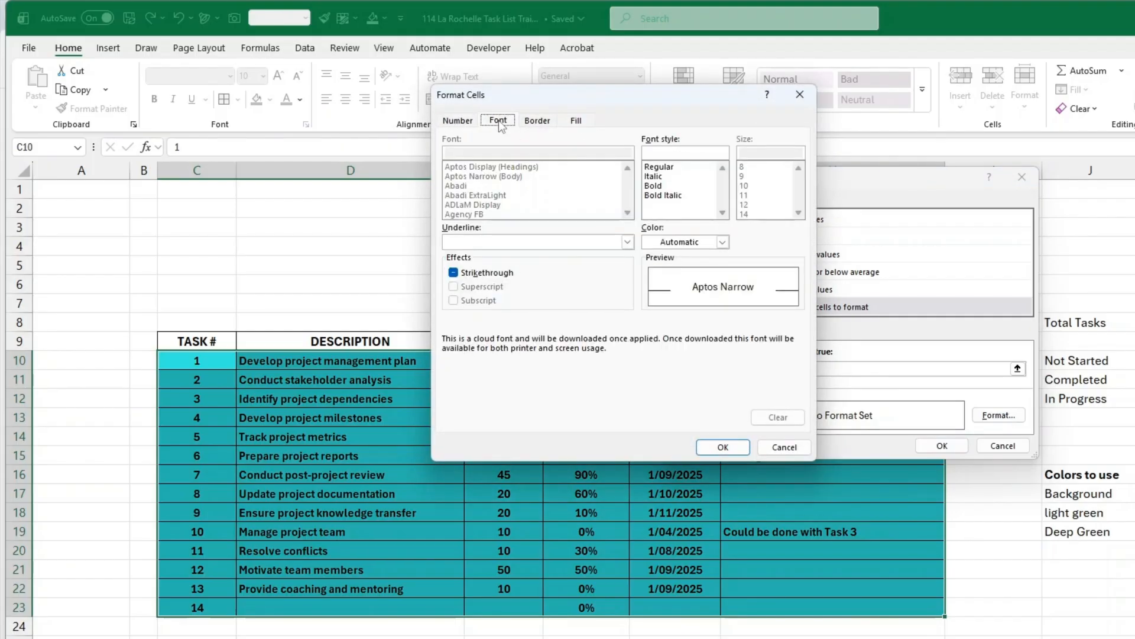
click(693, 243)
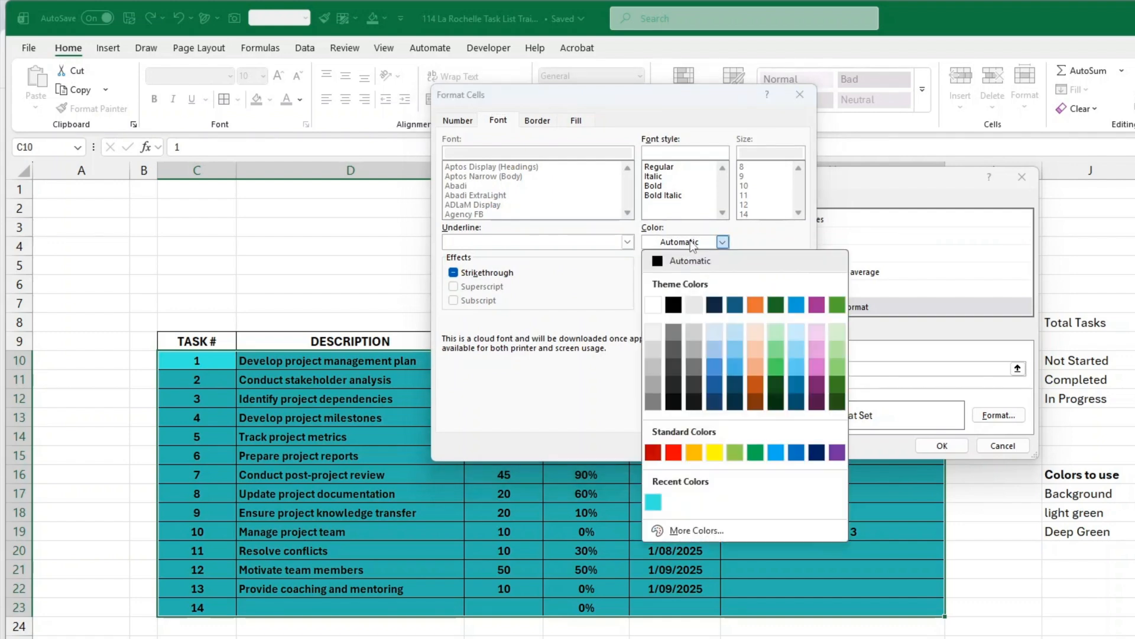
click(653, 305)
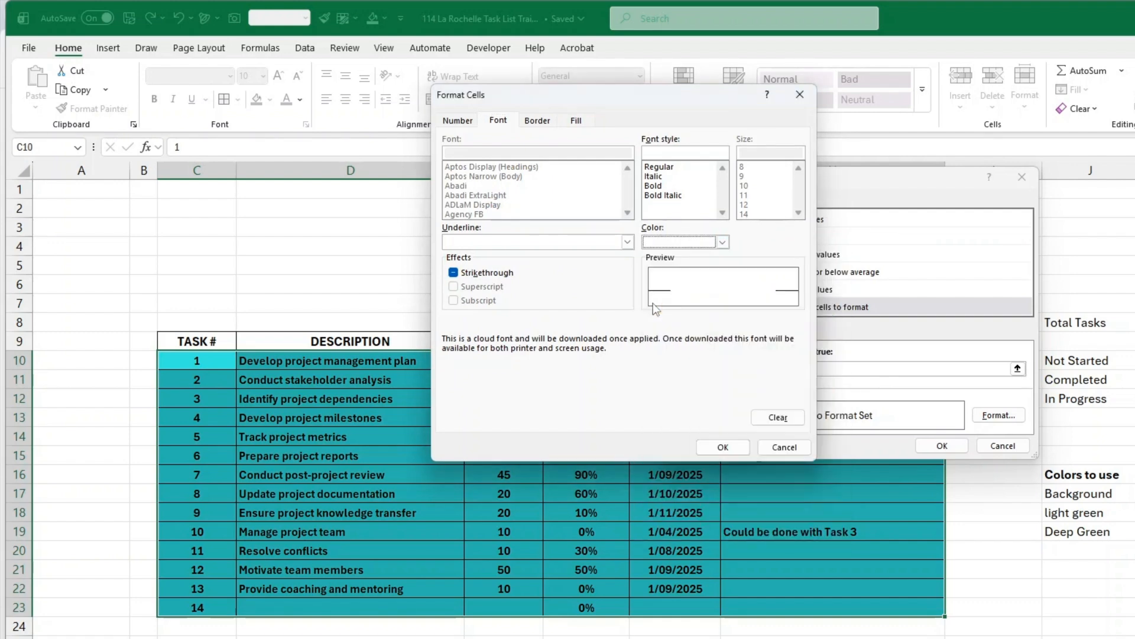
Give the rule the custom deep green fill, hex 2A92C7, and apply it to the task rows.
click(577, 122)
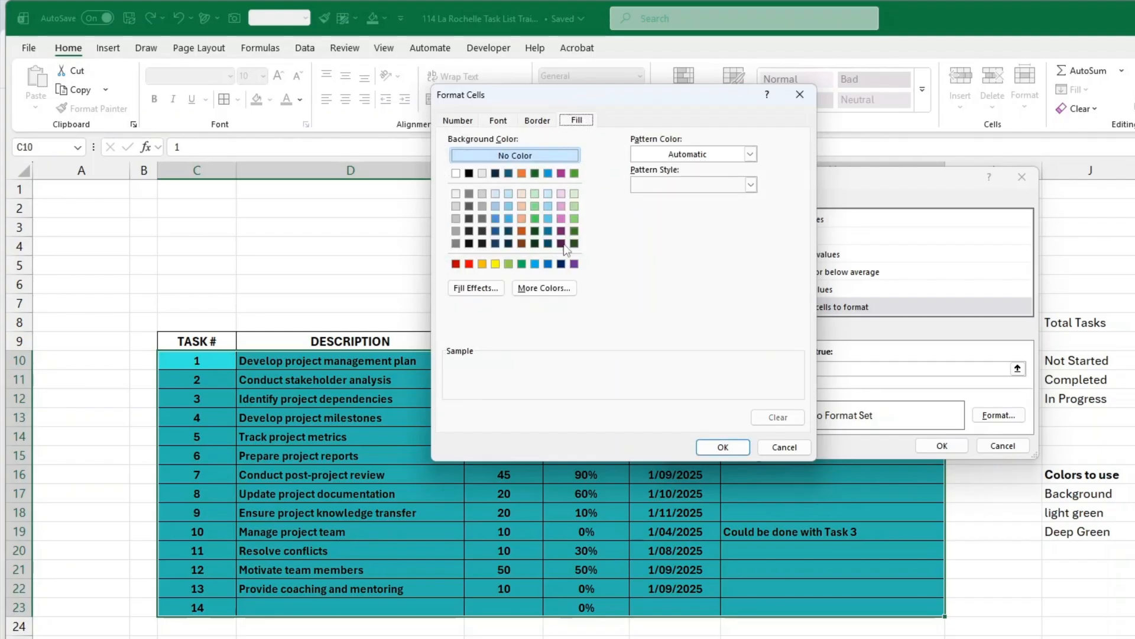
click(544, 289)
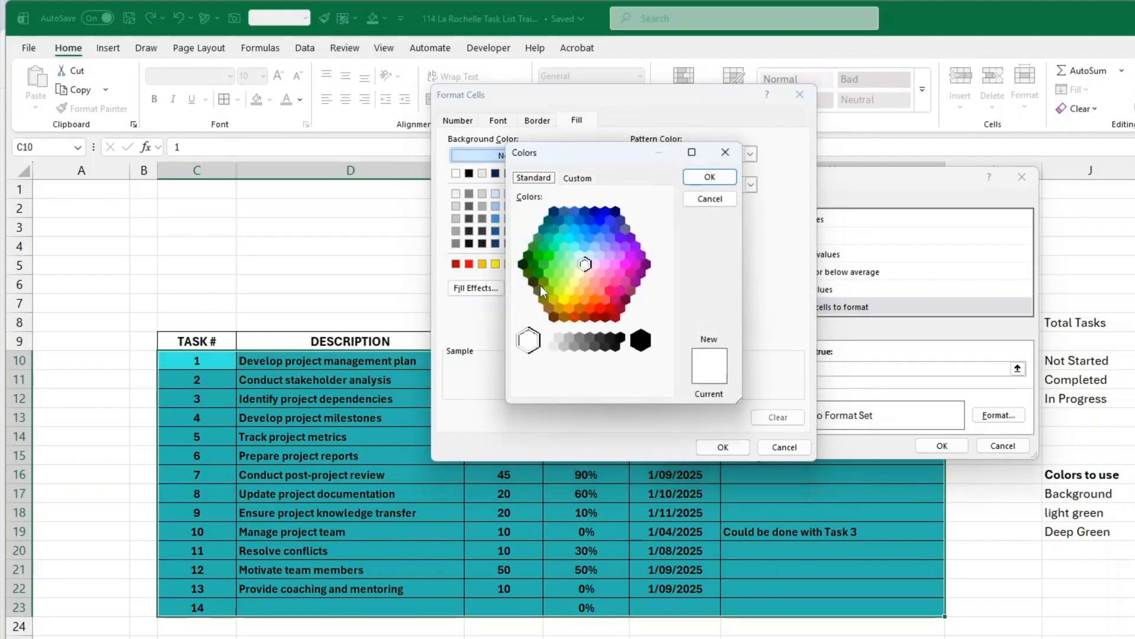
click(571, 179)
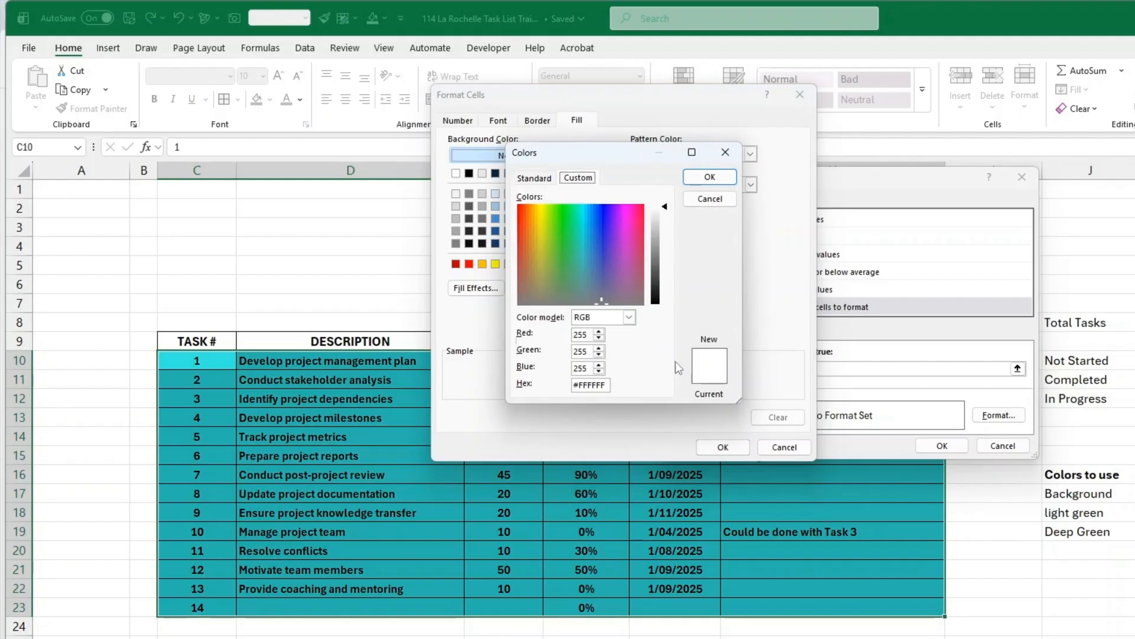
double_click(596, 385)
text(2A92C7)
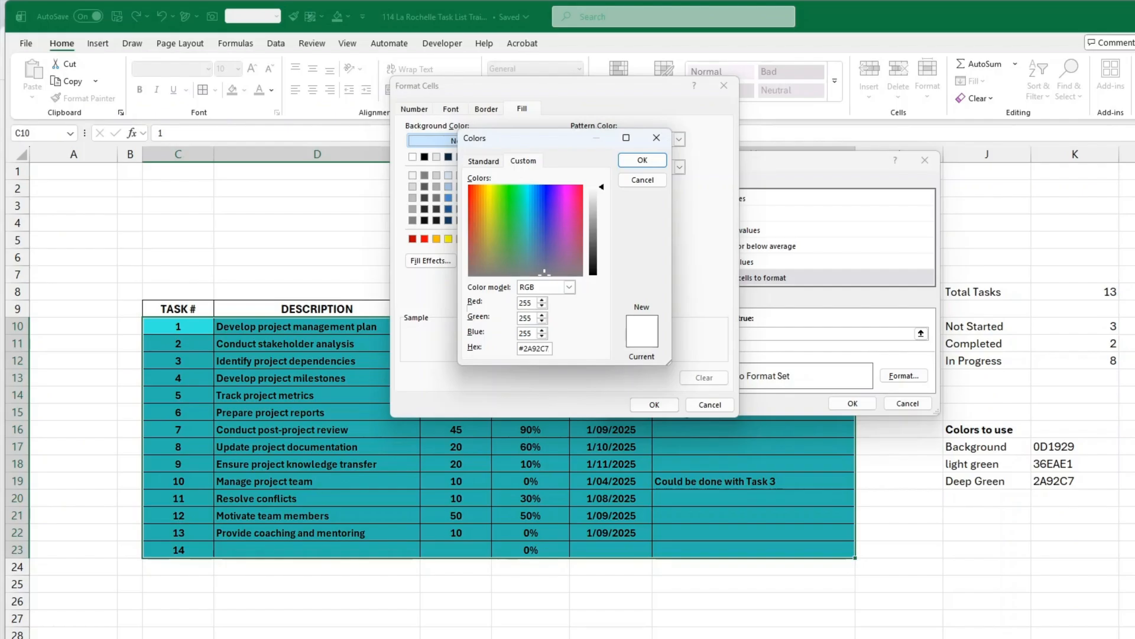
click(642, 161)
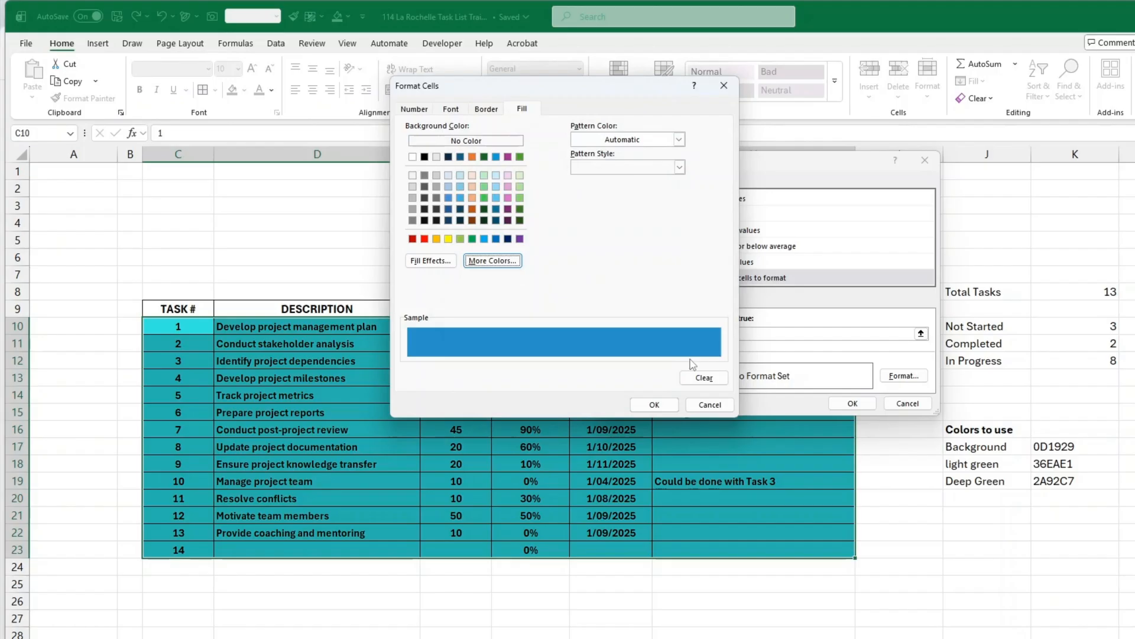
click(654, 406)
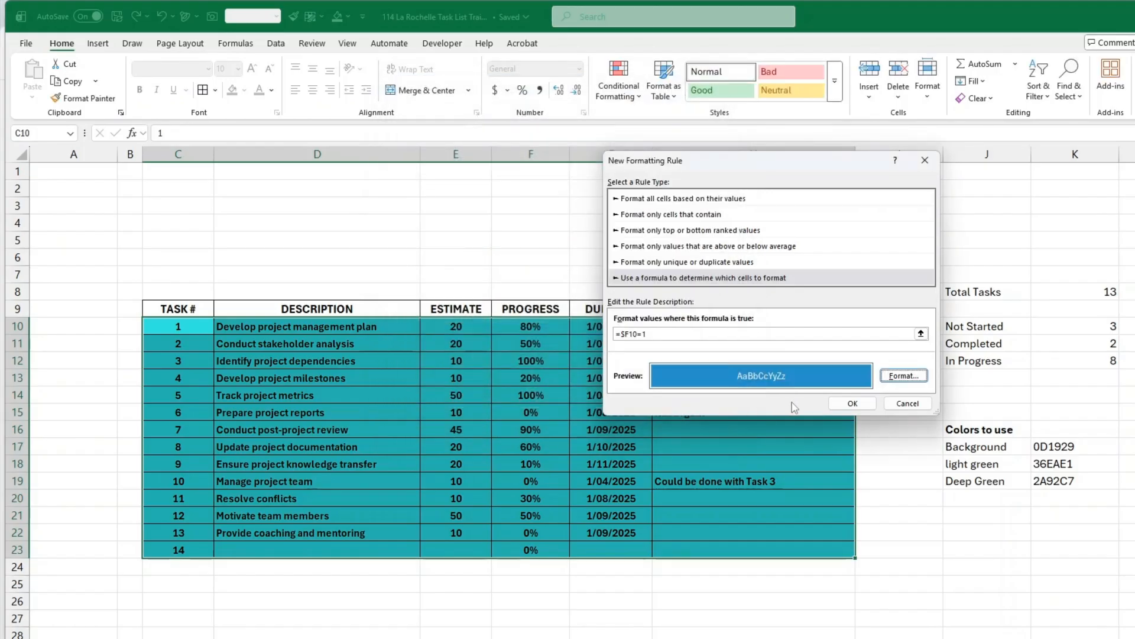
click(851, 403)
click(736, 480)
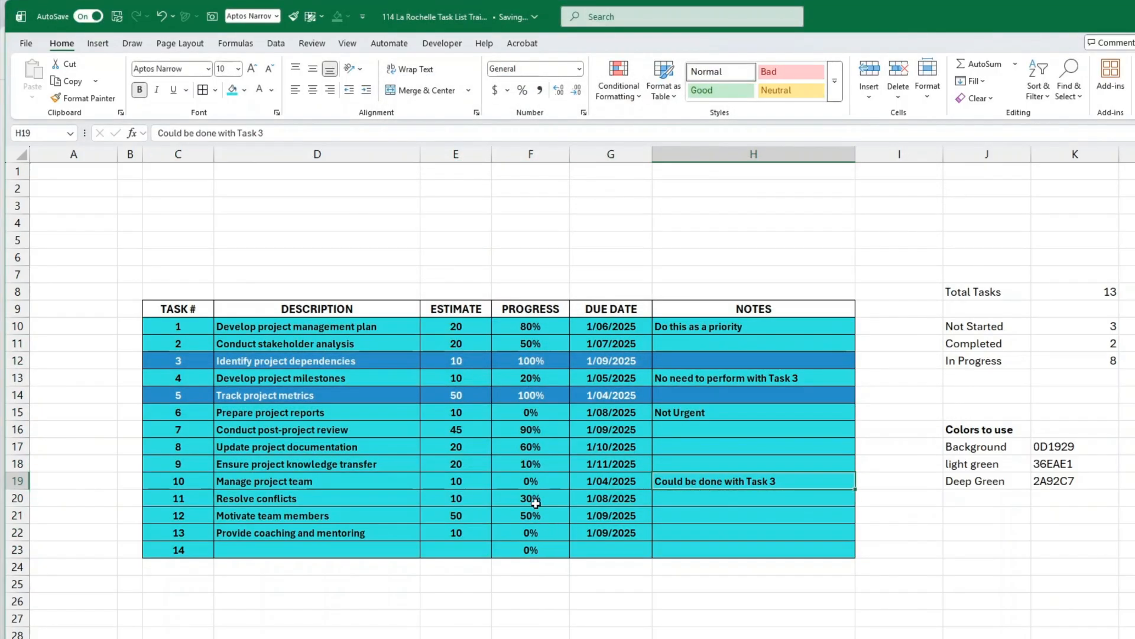
Set the progress of task 9, Ensure project knowledge transfer, to 100% in F18.
click(535, 463)
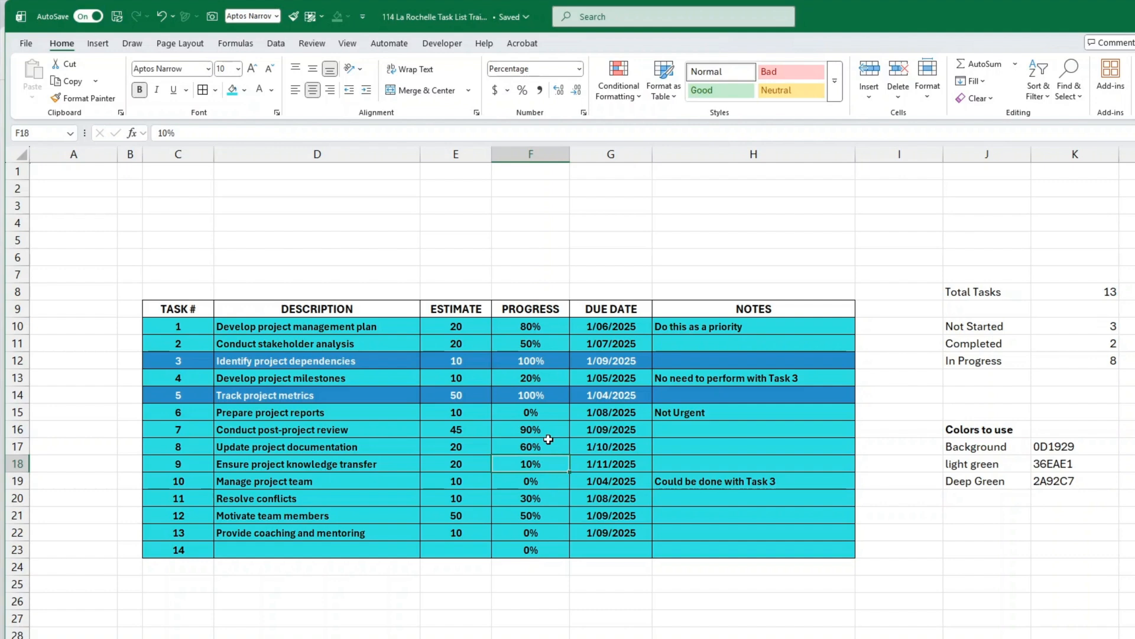
text(100)
key(Tab)
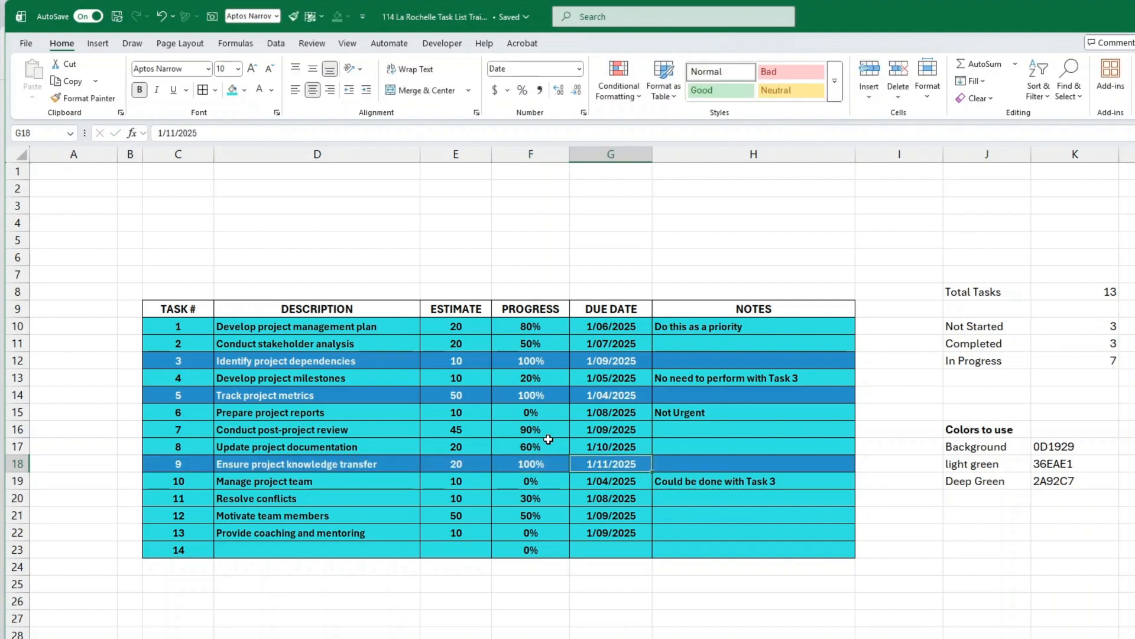
Clear the progress value of the empty task 14 in F23.
click(567, 430)
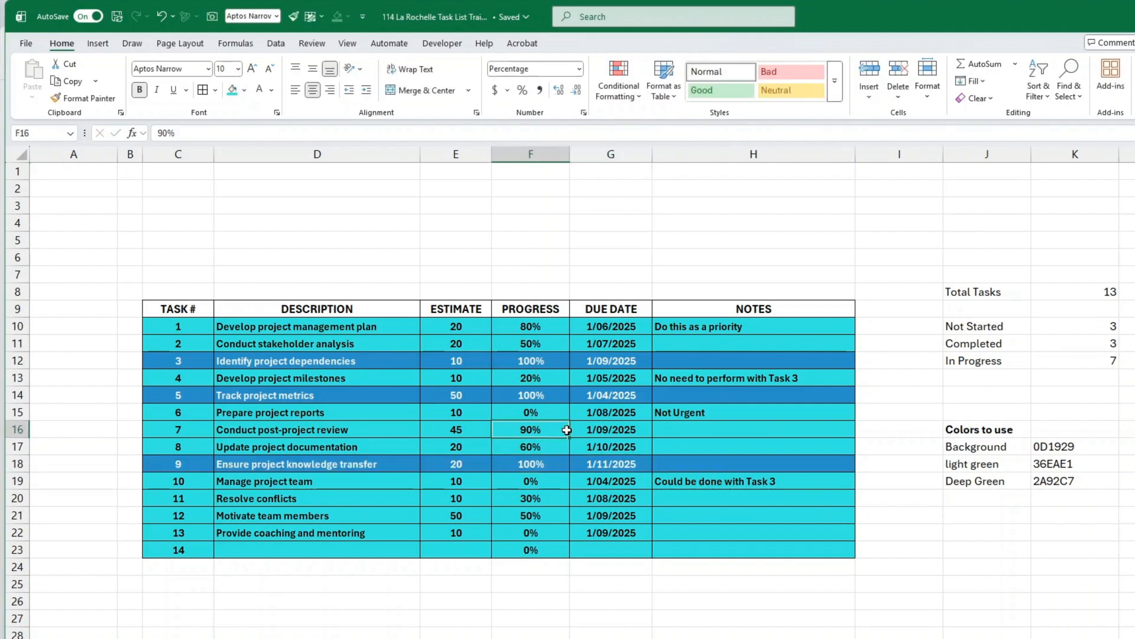
click(540, 325)
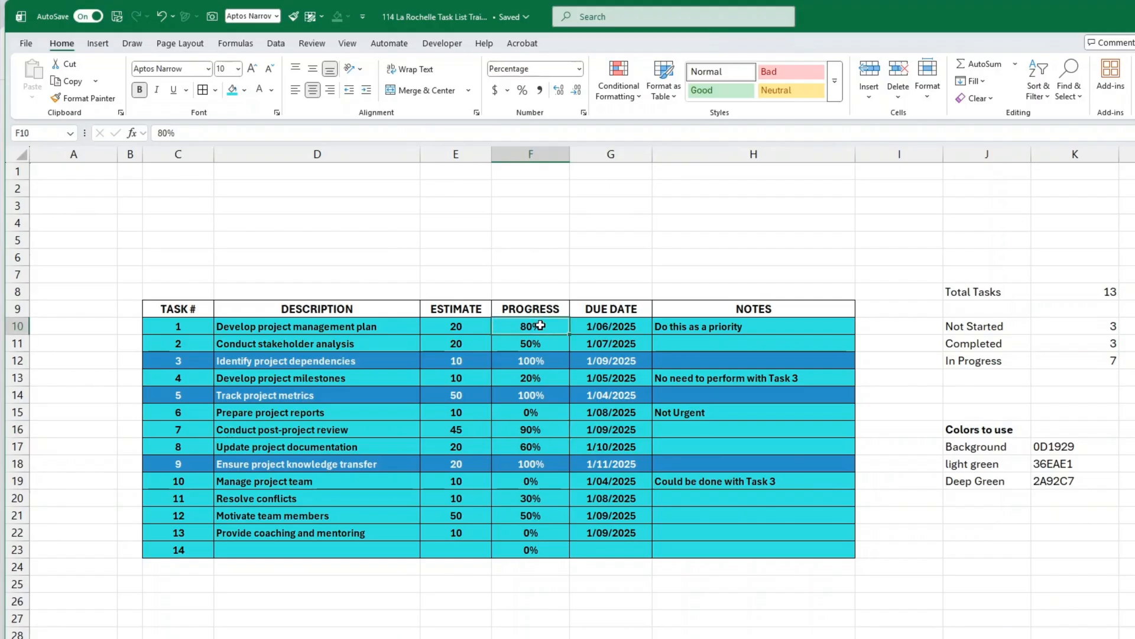
click(534, 551)
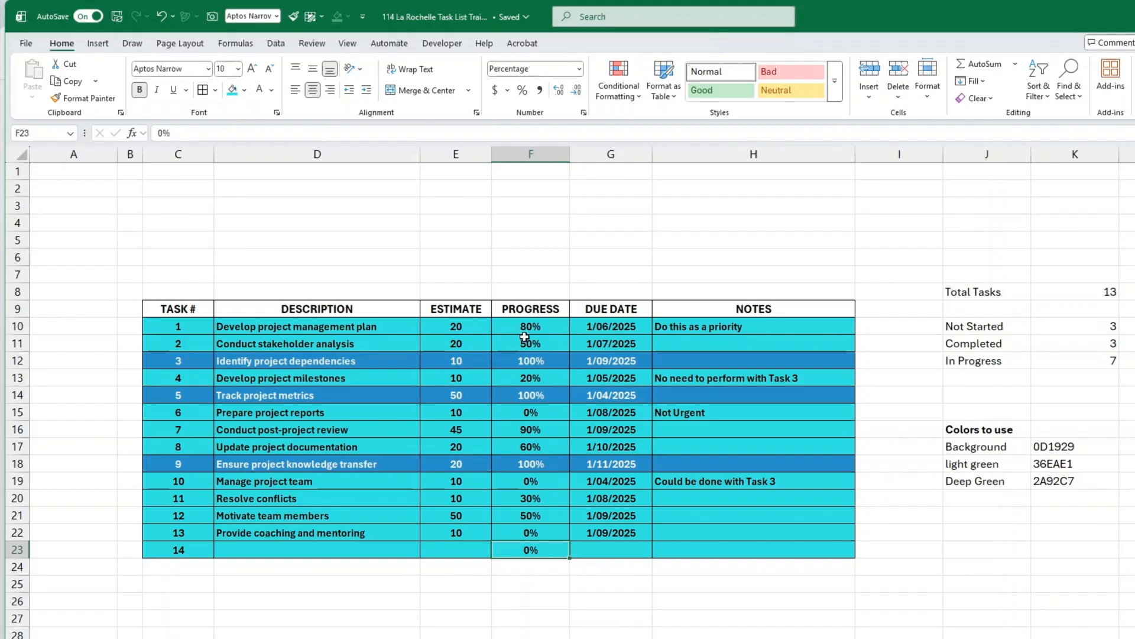
key(Delete)
key(Up)
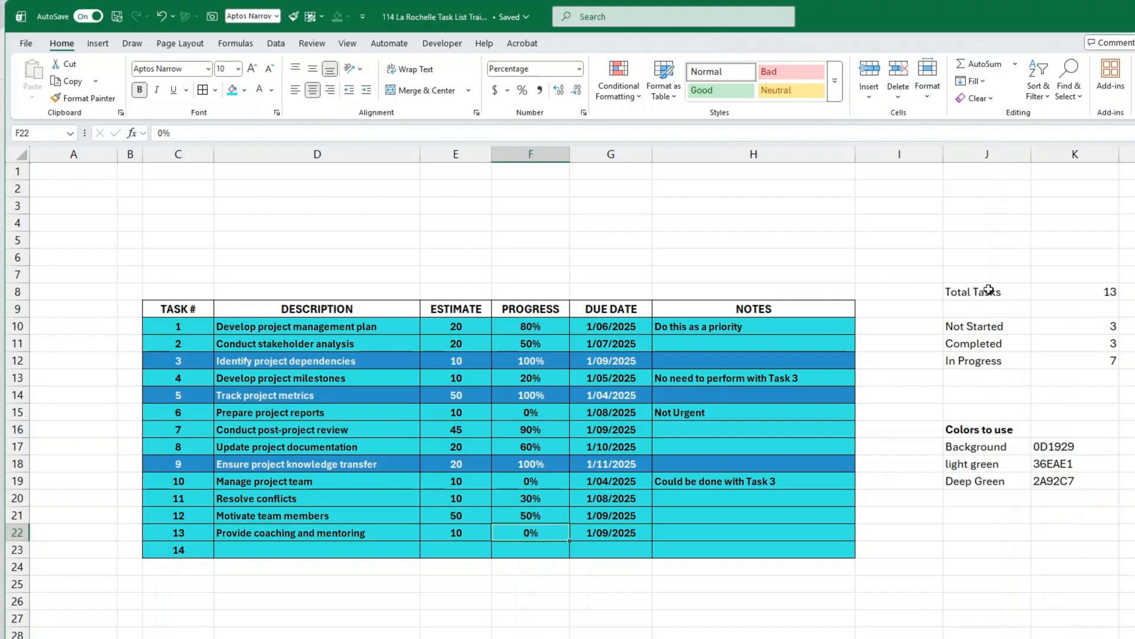
Copy the background colour's hex code 0D1929 from the text of K17.
drag(989, 289, 1118, 509)
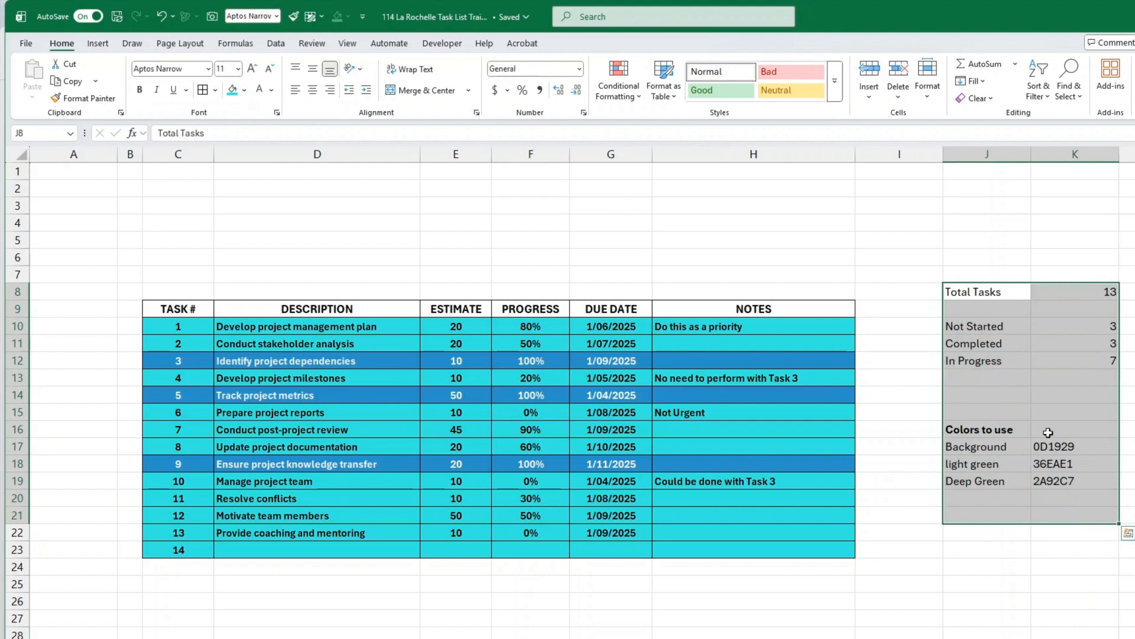
click(1073, 447)
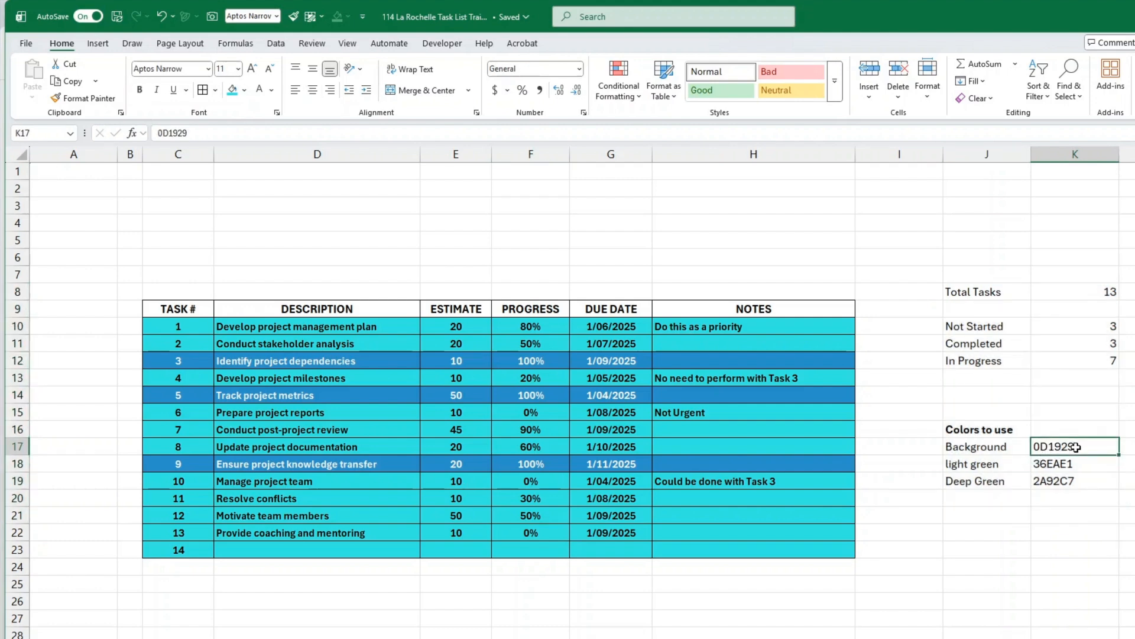
double_click(1082, 447)
drag(1084, 446, 1031, 447)
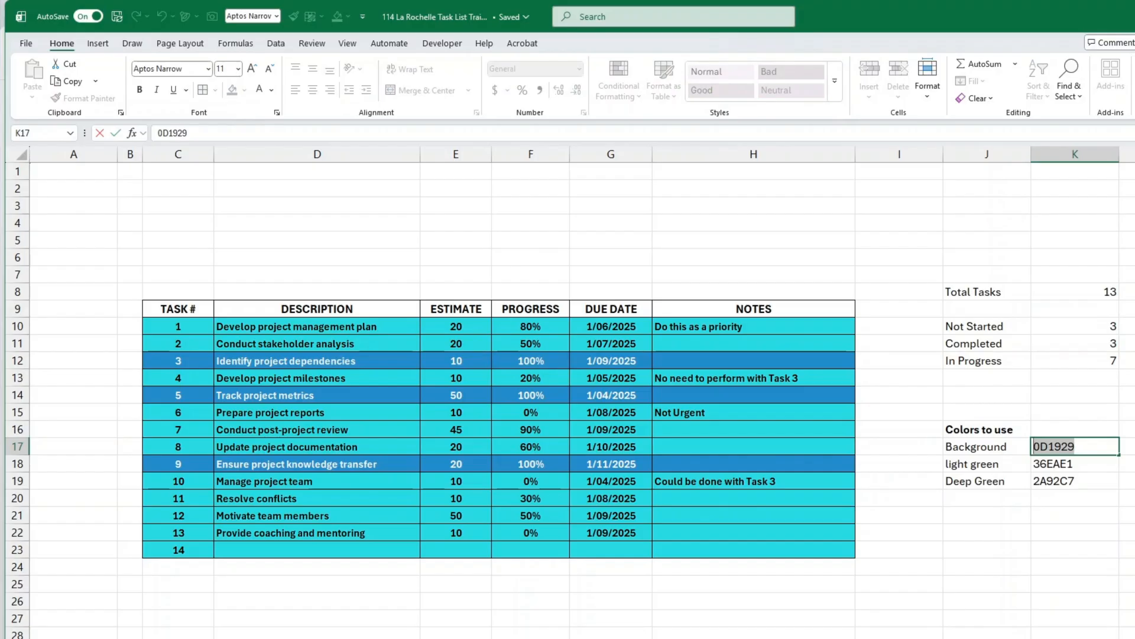
key(ctrl+c)
key(Return)
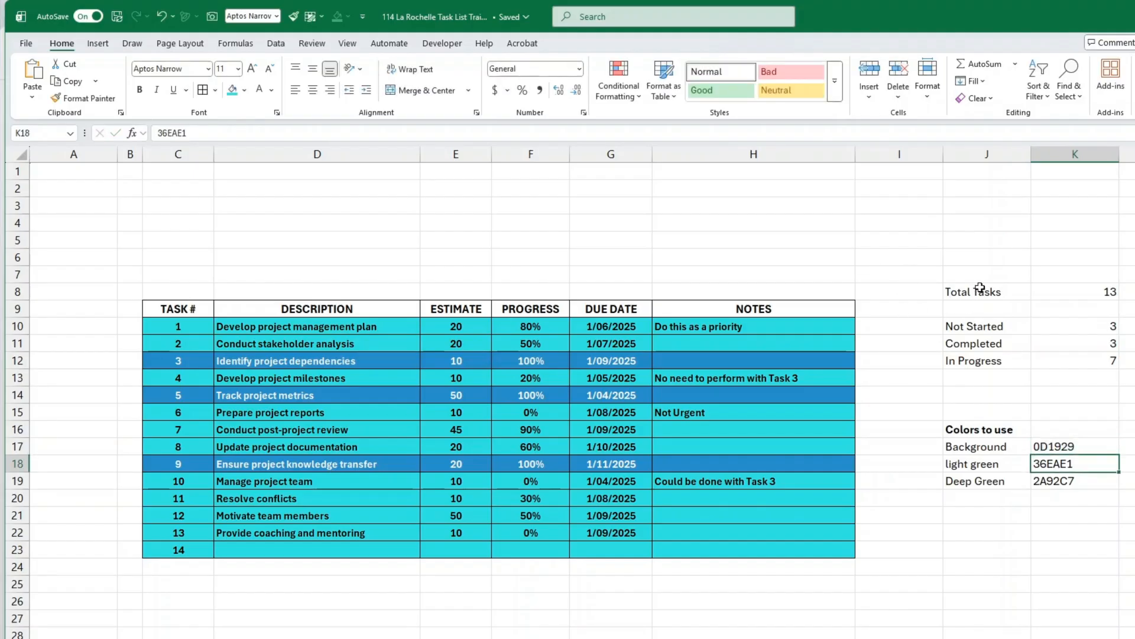
Apply a white font to the status counts and colour list, from J8 down to row 21.
mouse_move(979, 288)
mouse_down()
mouse_move(1116, 363)
mouse_move(1125, 519)
mouse_up()
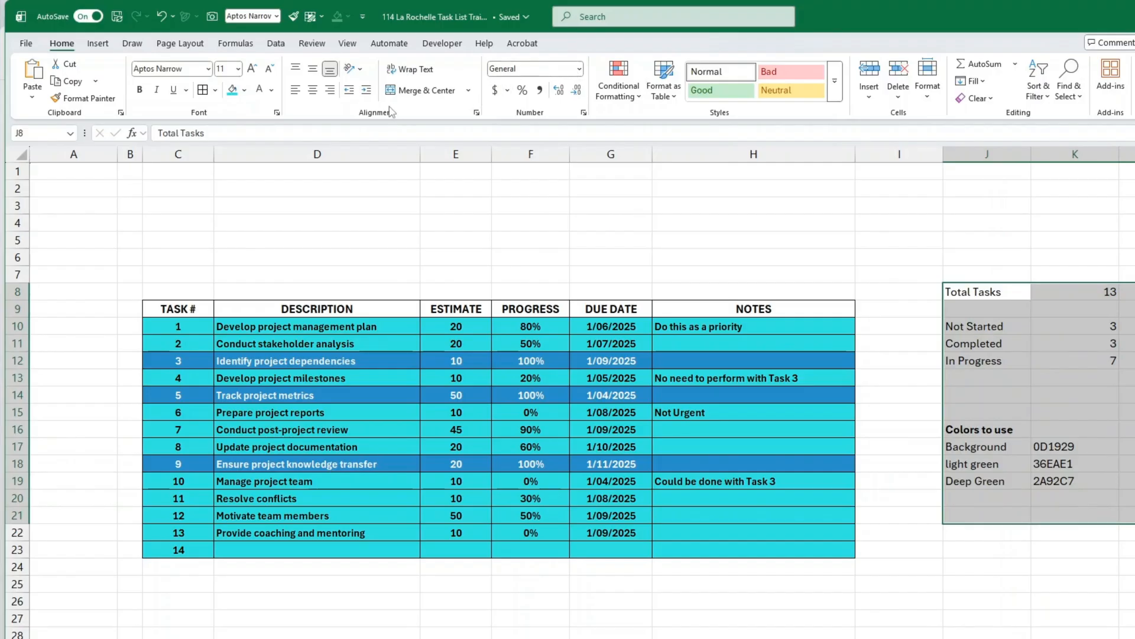
click(261, 92)
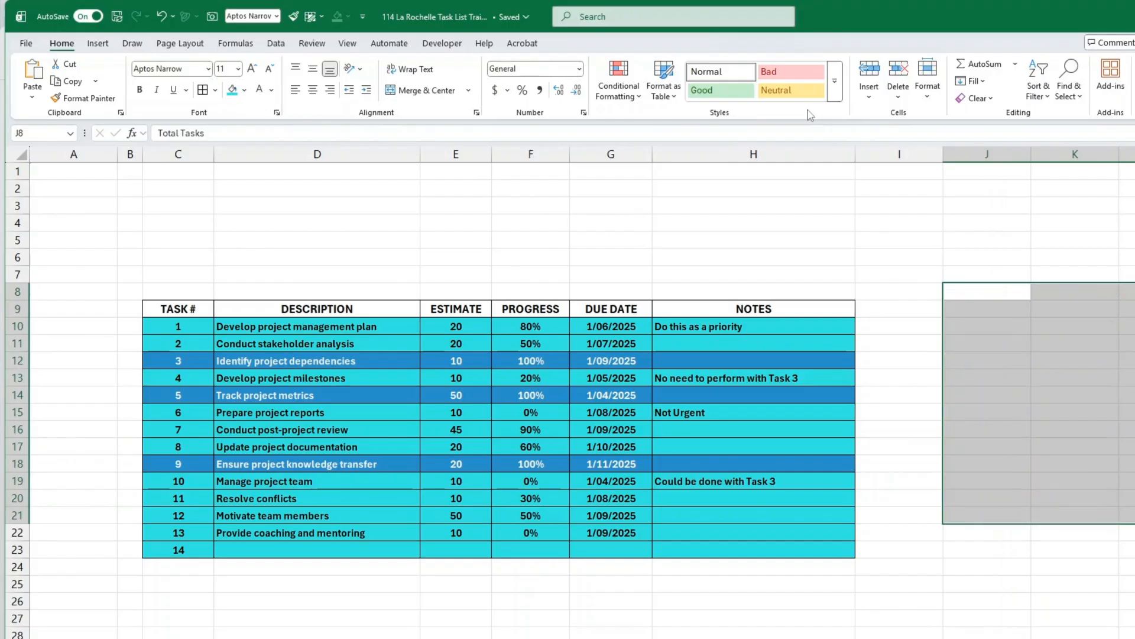
Modify the Normal cell style to use a custom background fill with hex 0D1929.
right_click(724, 76)
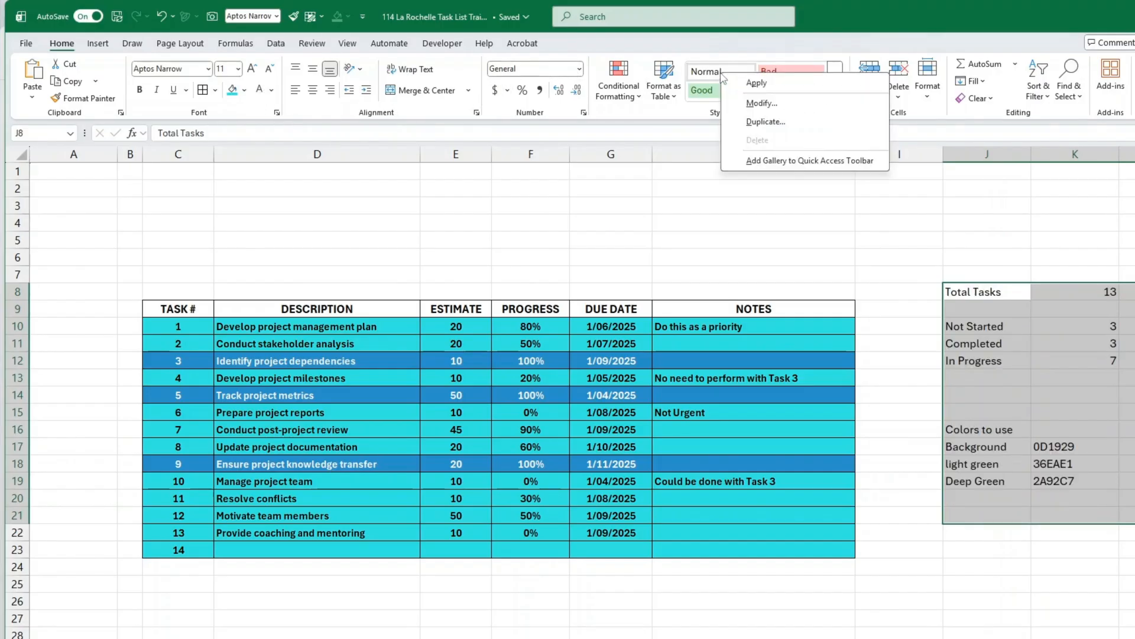
click(761, 103)
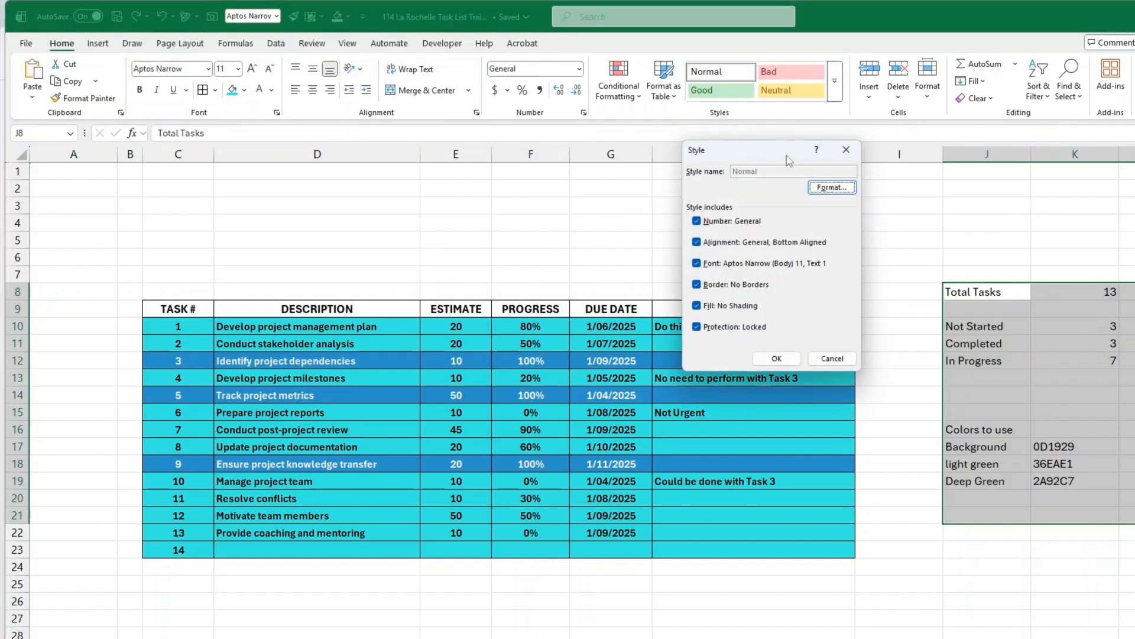
click(835, 188)
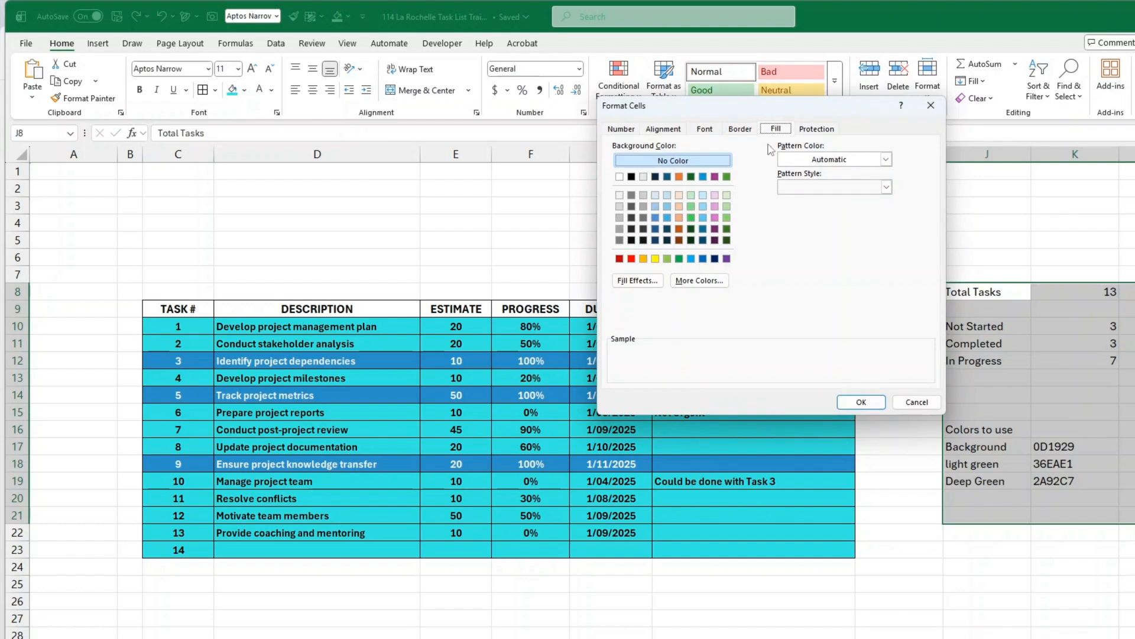
click(701, 279)
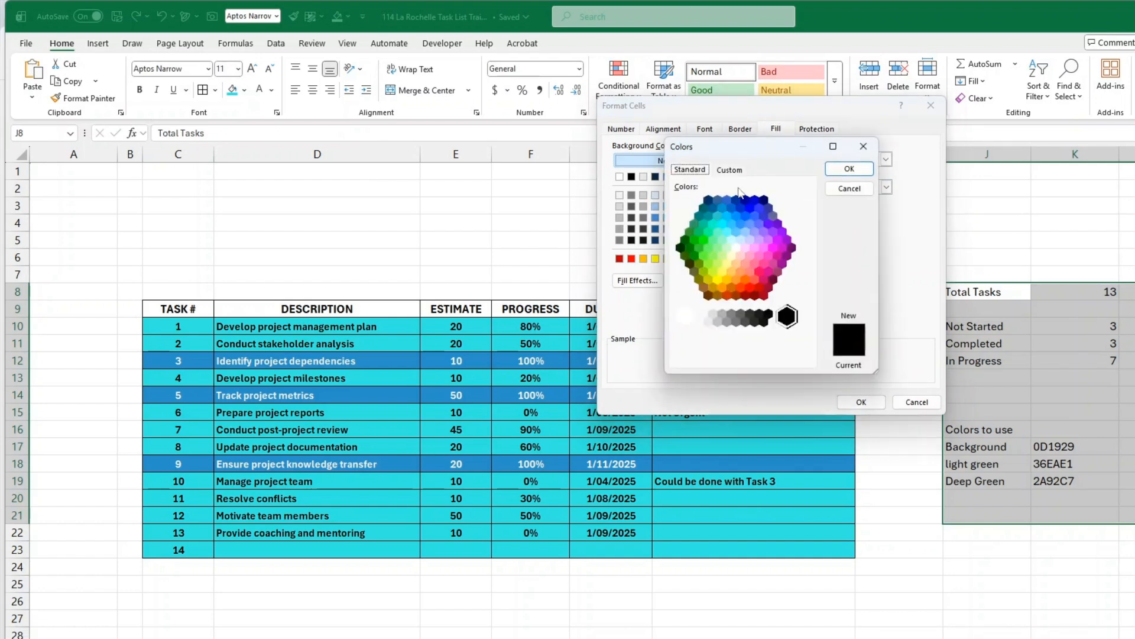
click(730, 171)
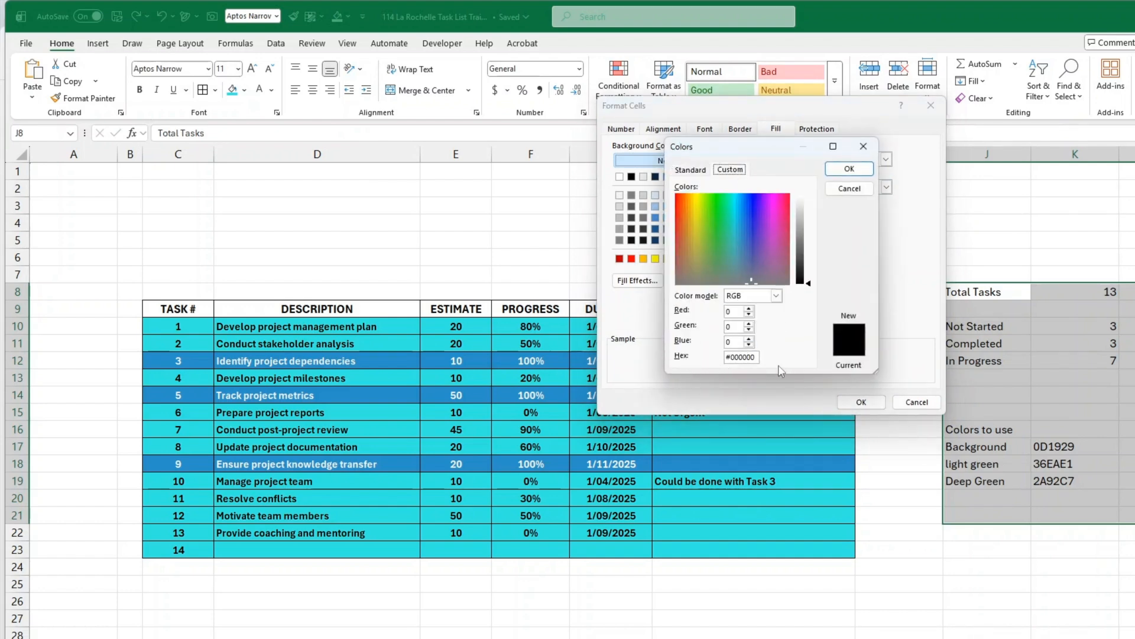
double_click(744, 355)
text(0D1929)
click(849, 169)
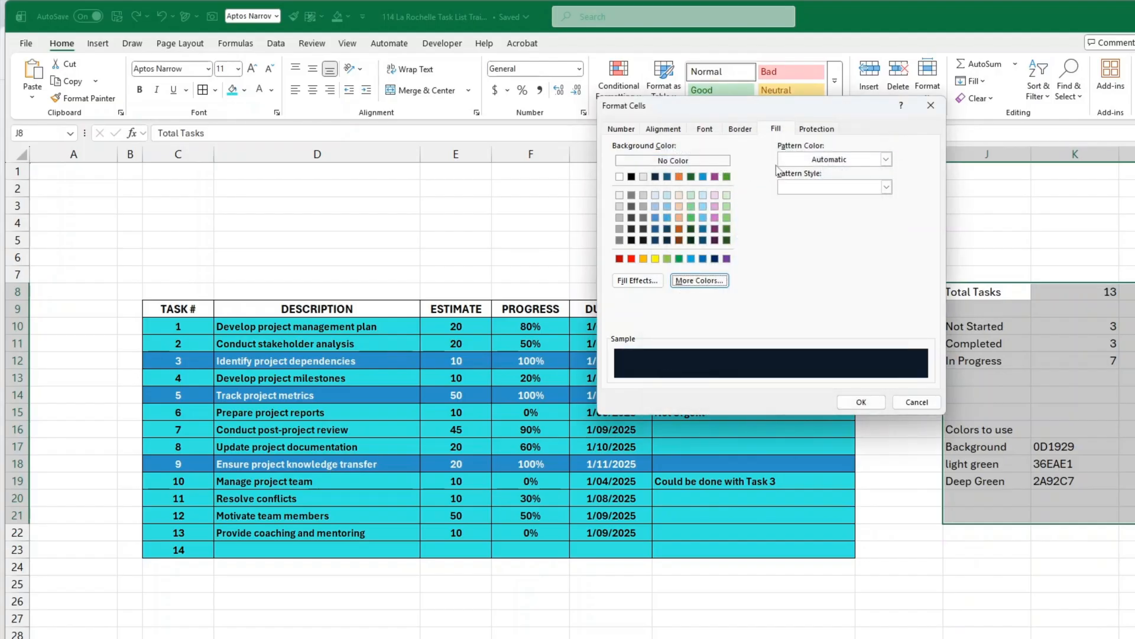
Set the Normal style's font colour to white and apply the modified style to the workbook.
click(705, 130)
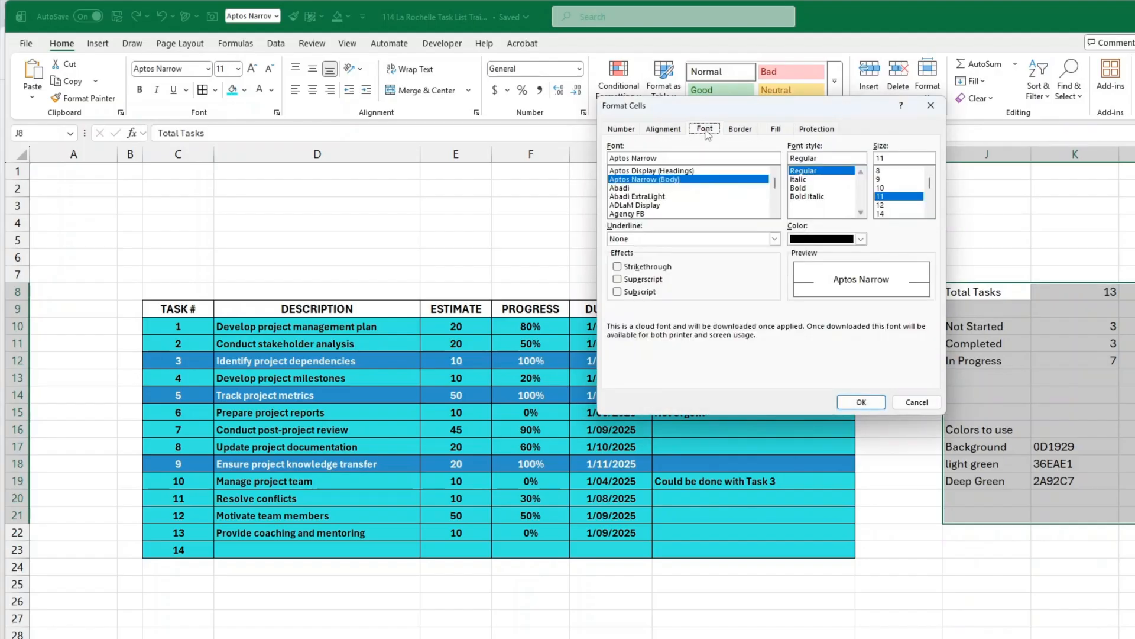
click(808, 240)
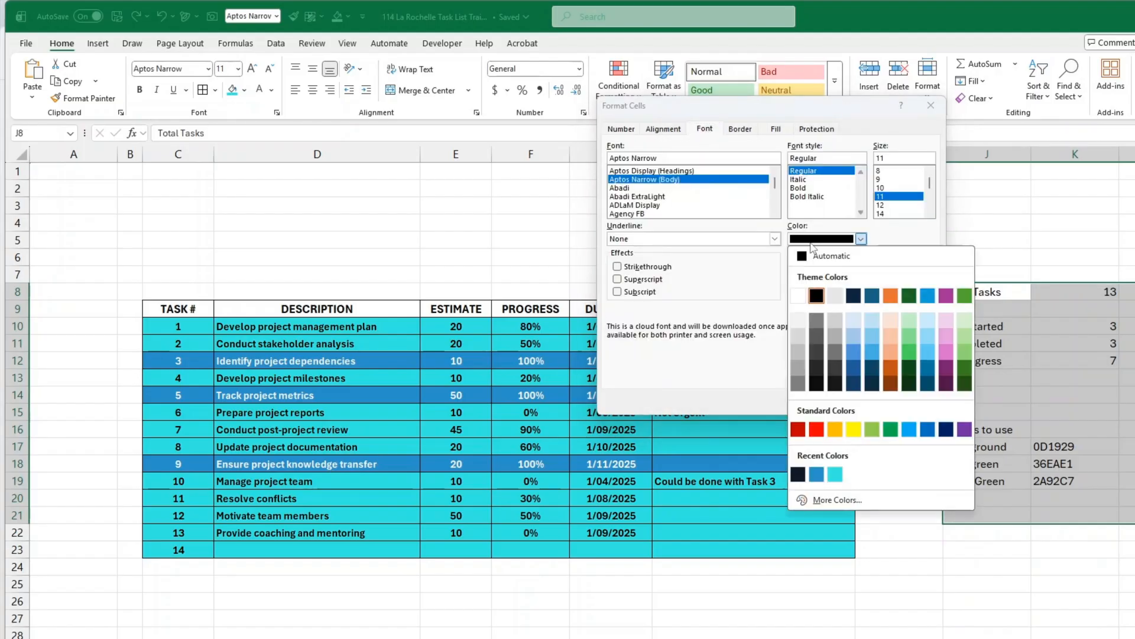
click(798, 298)
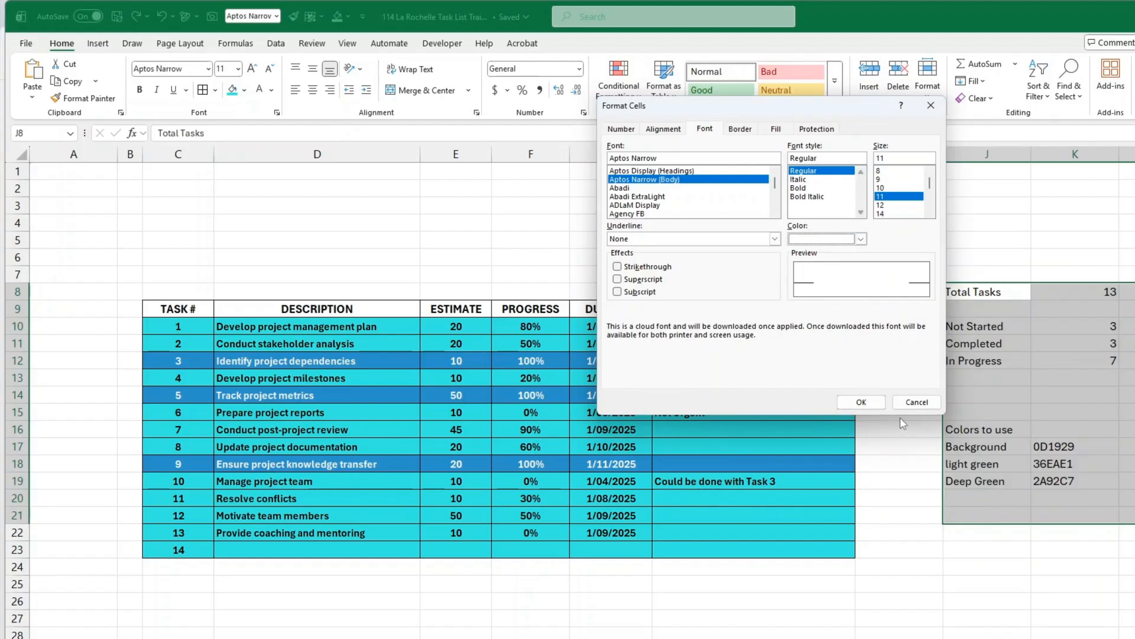
click(862, 403)
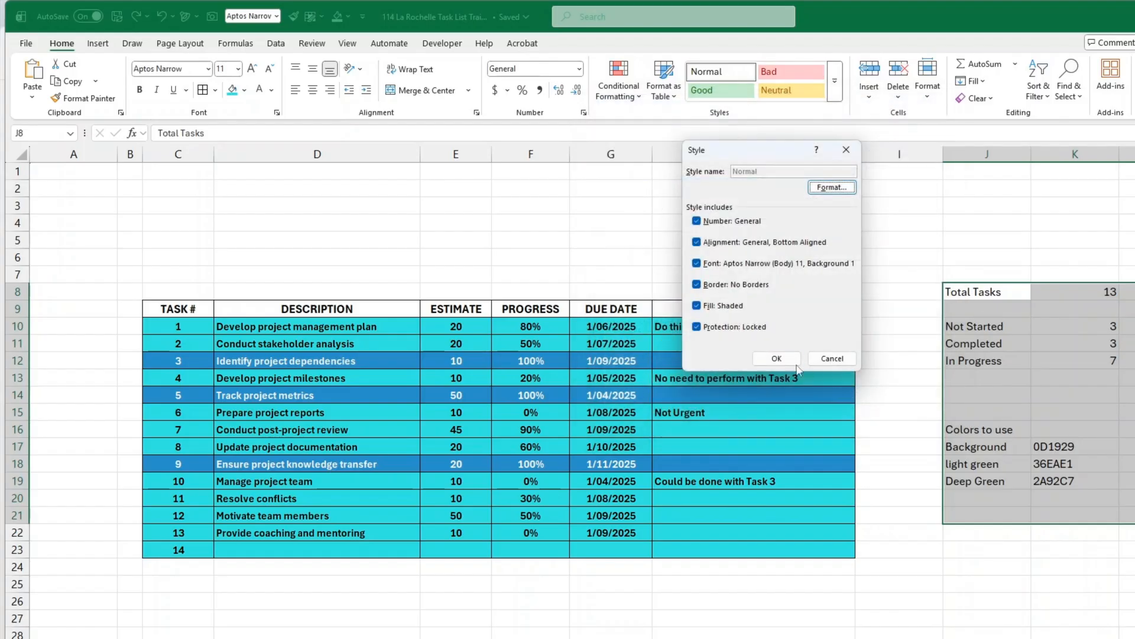
click(776, 359)
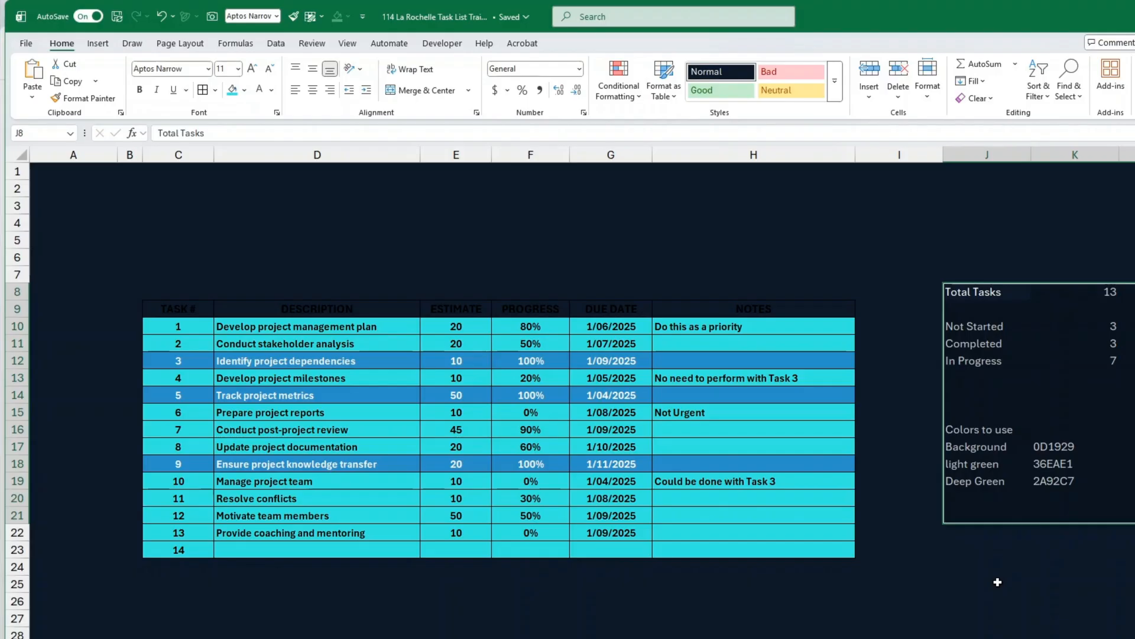
Fill the table's header row C9:H9 with white.
drag(793, 304, 200, 308)
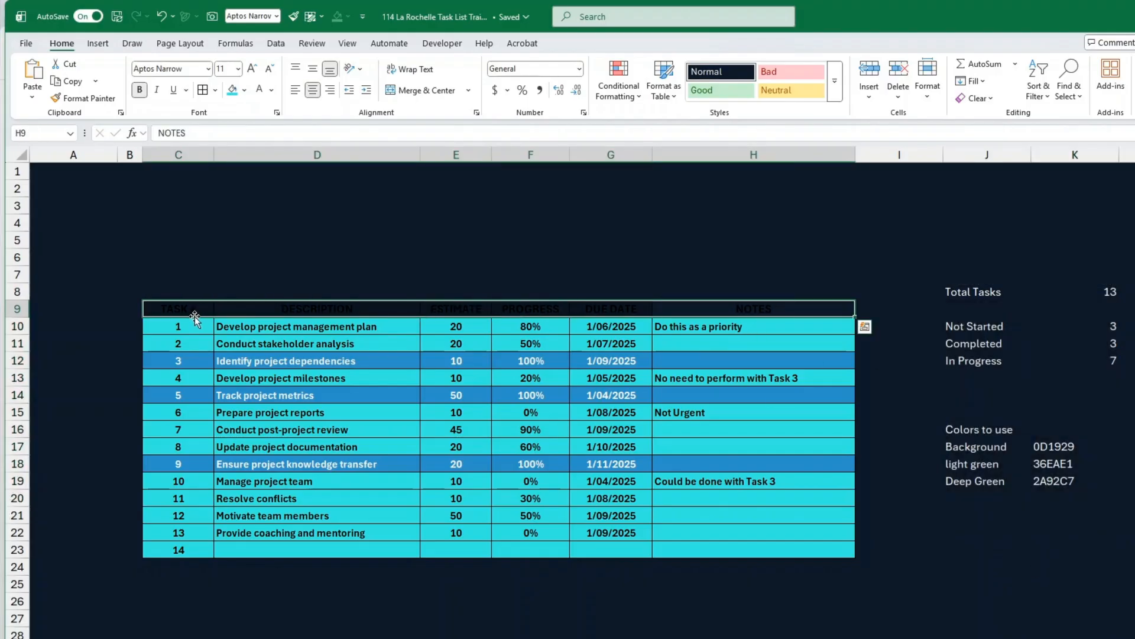
click(245, 92)
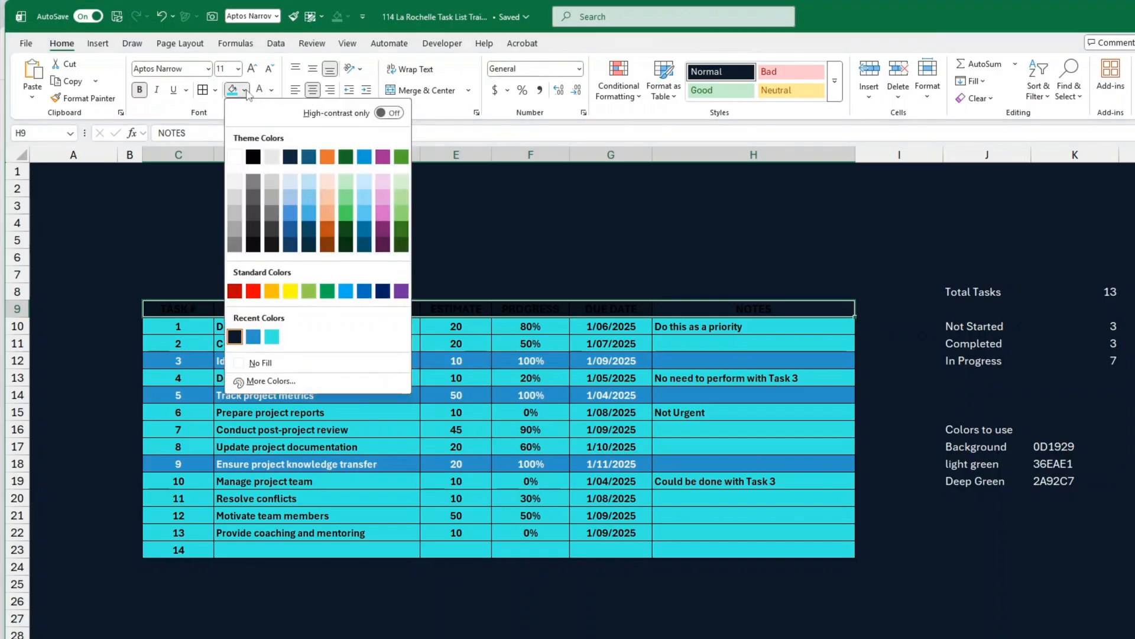
click(238, 163)
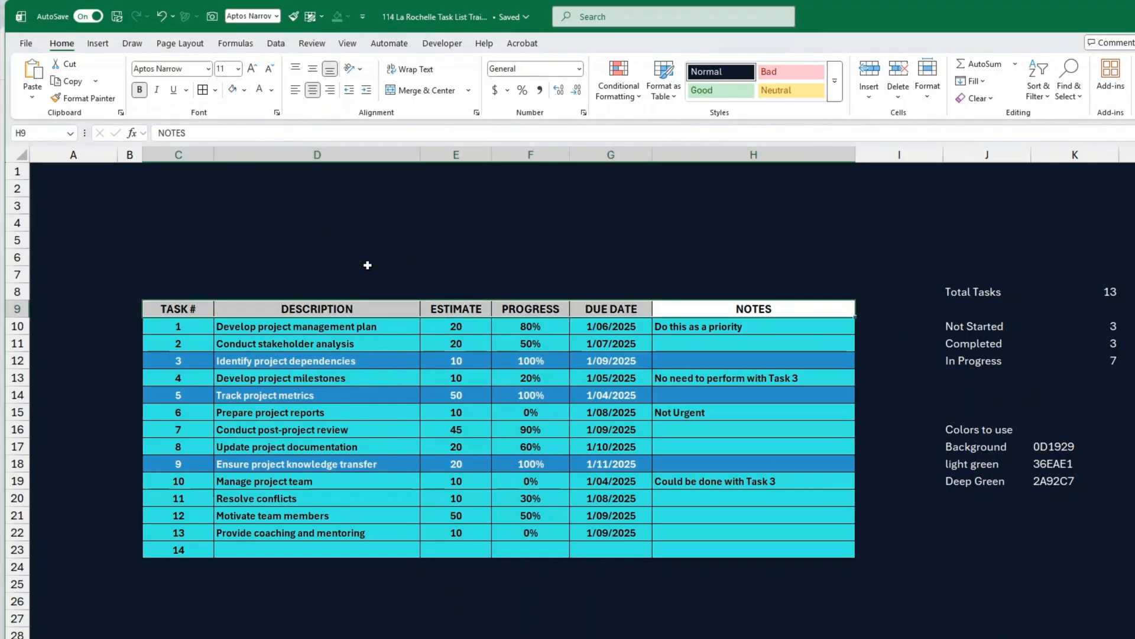
click(408, 259)
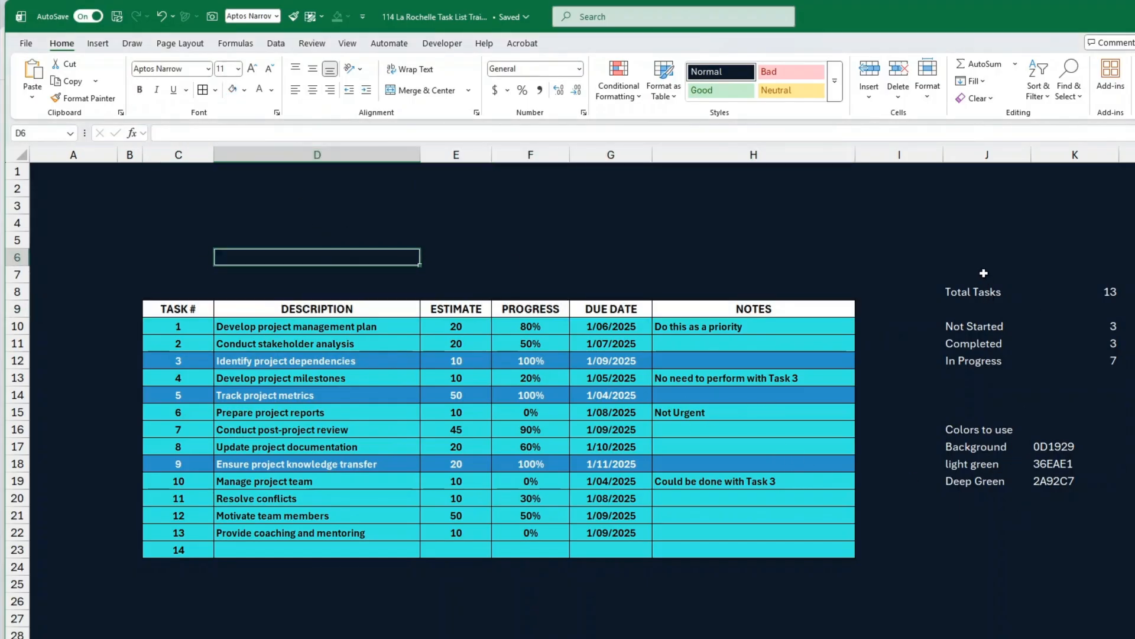
drag(984, 274, 1131, 510)
click(911, 494)
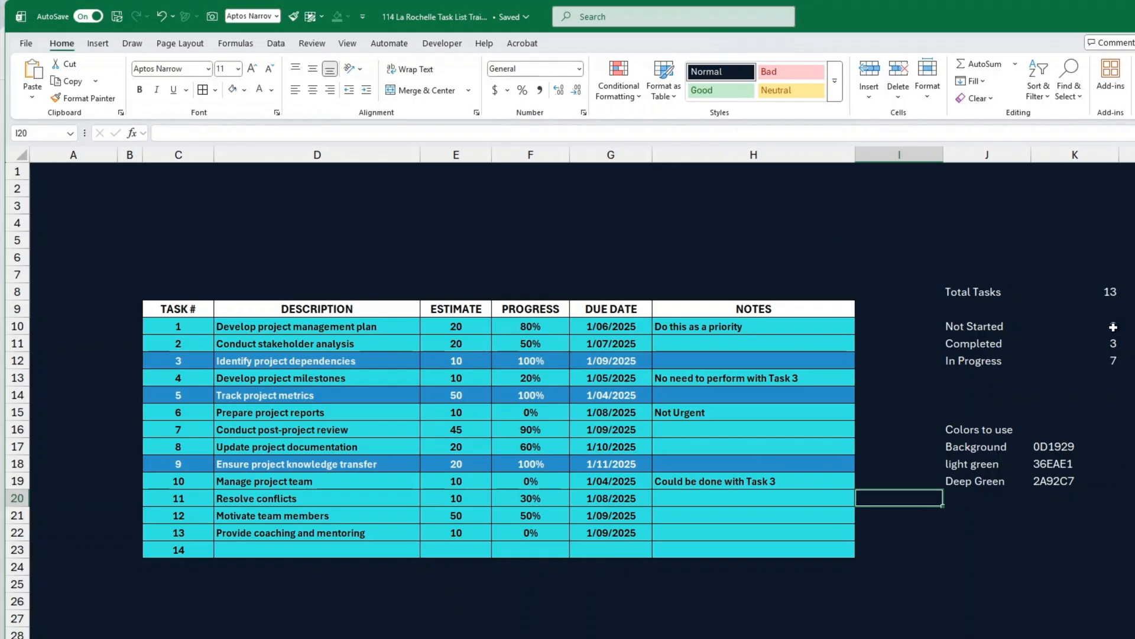
drag(1113, 327, 1110, 362)
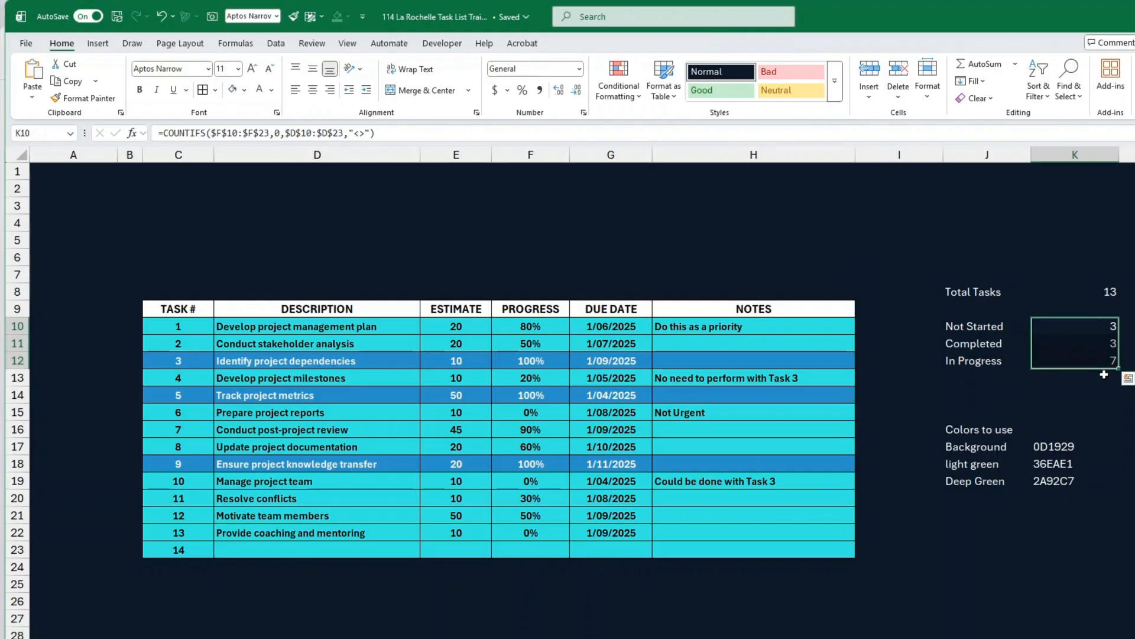
click(1104, 376)
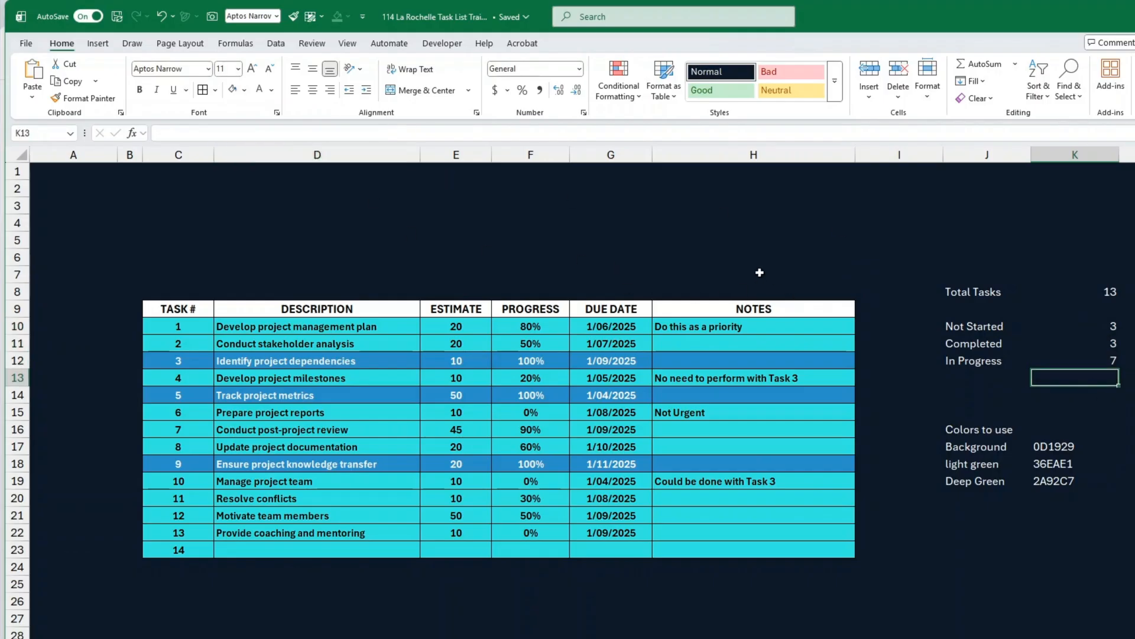
click(312, 224)
click(513, 229)
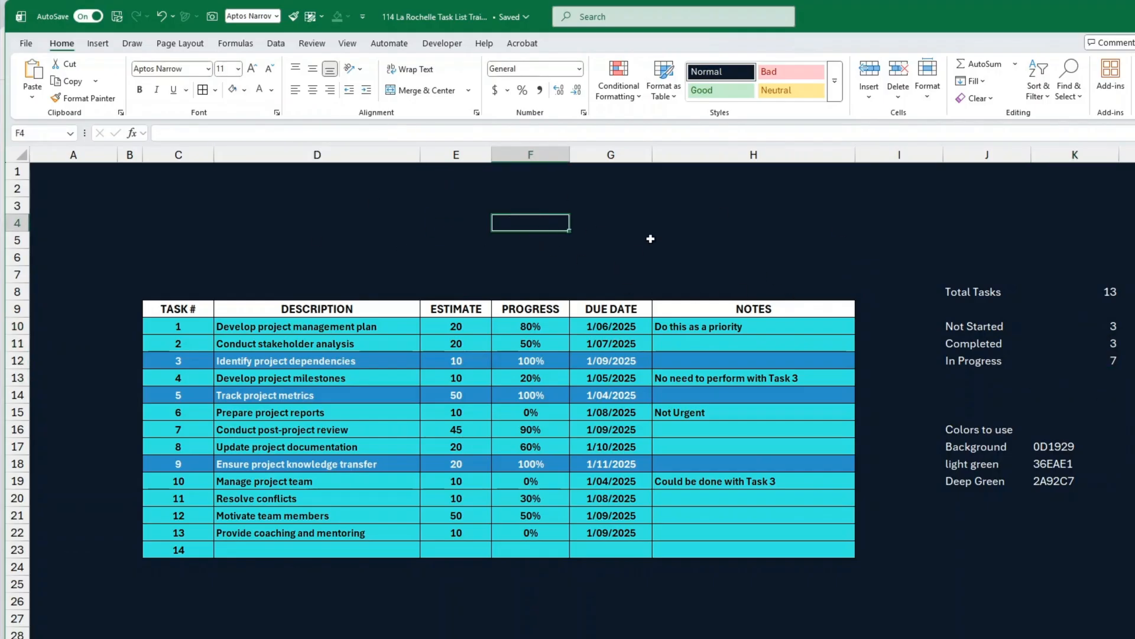
click(663, 240)
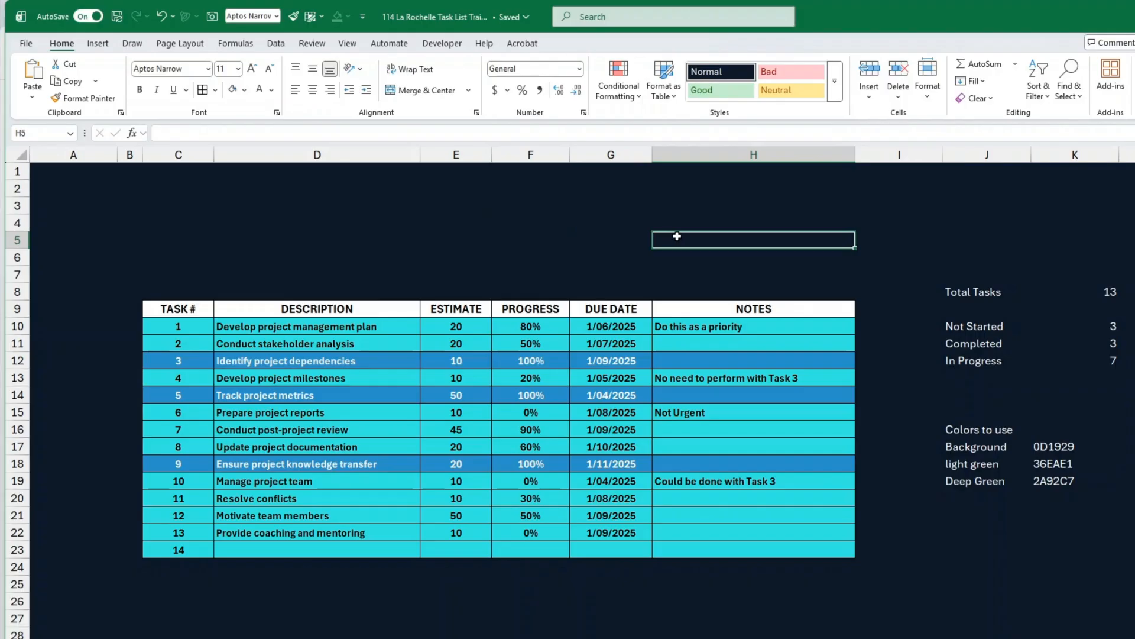
Draw a text box about 3.11 cm wide and 1.57 cm high above the table's Due Date column.
click(98, 43)
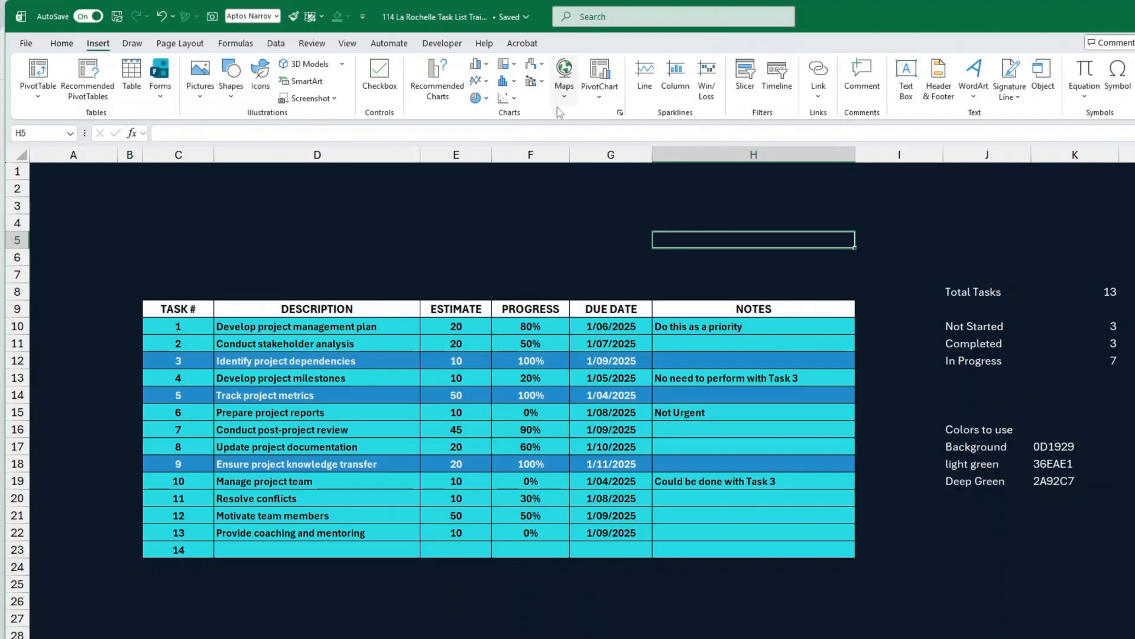
click(908, 75)
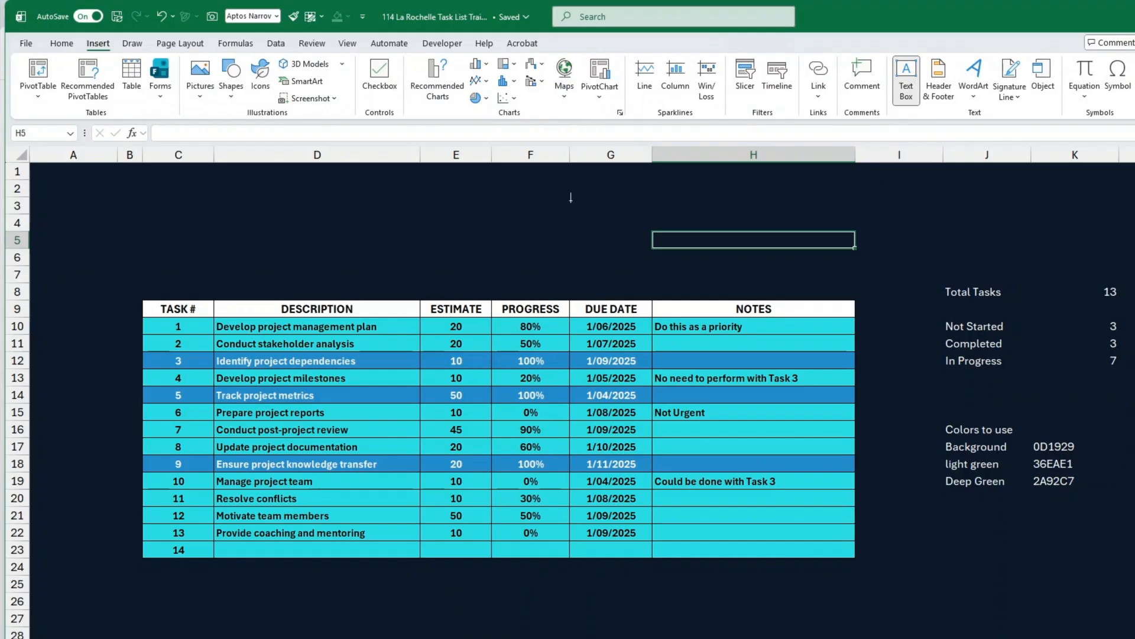
drag(570, 200, 672, 251)
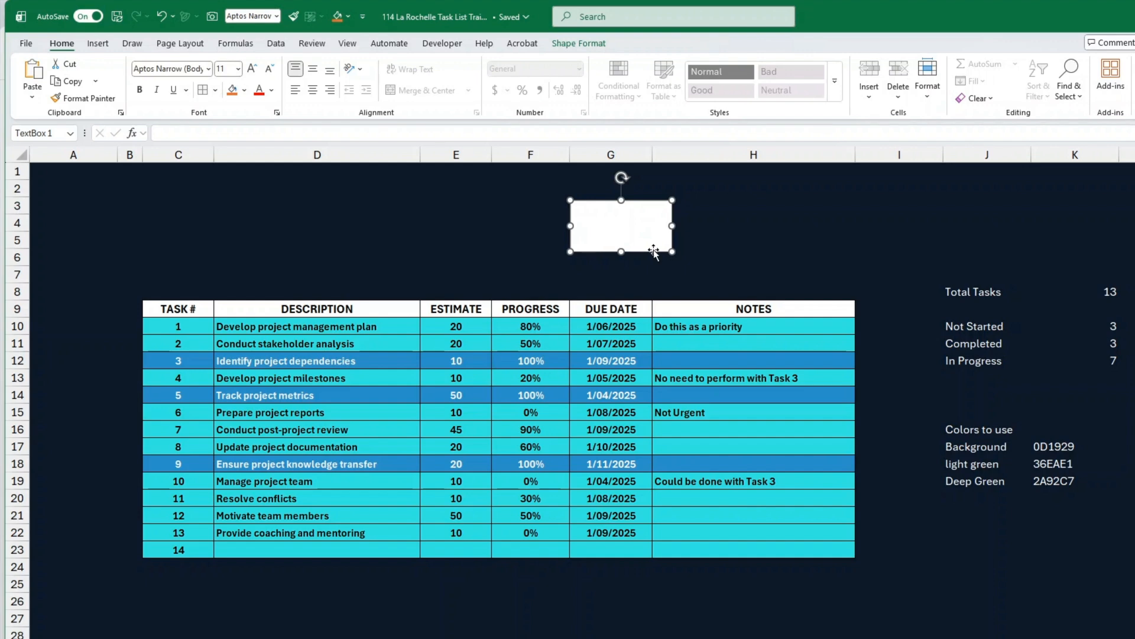
Link the text box to the Not Started count with the formula =$K$10.
click(615, 225)
click(218, 132)
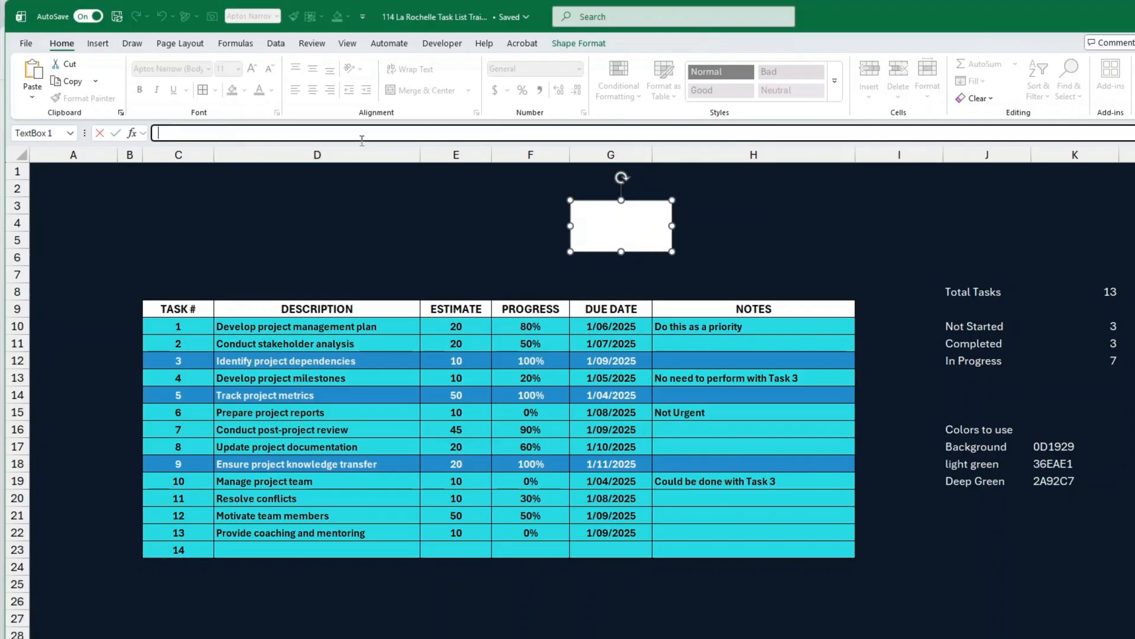
text(=)
click(1103, 327)
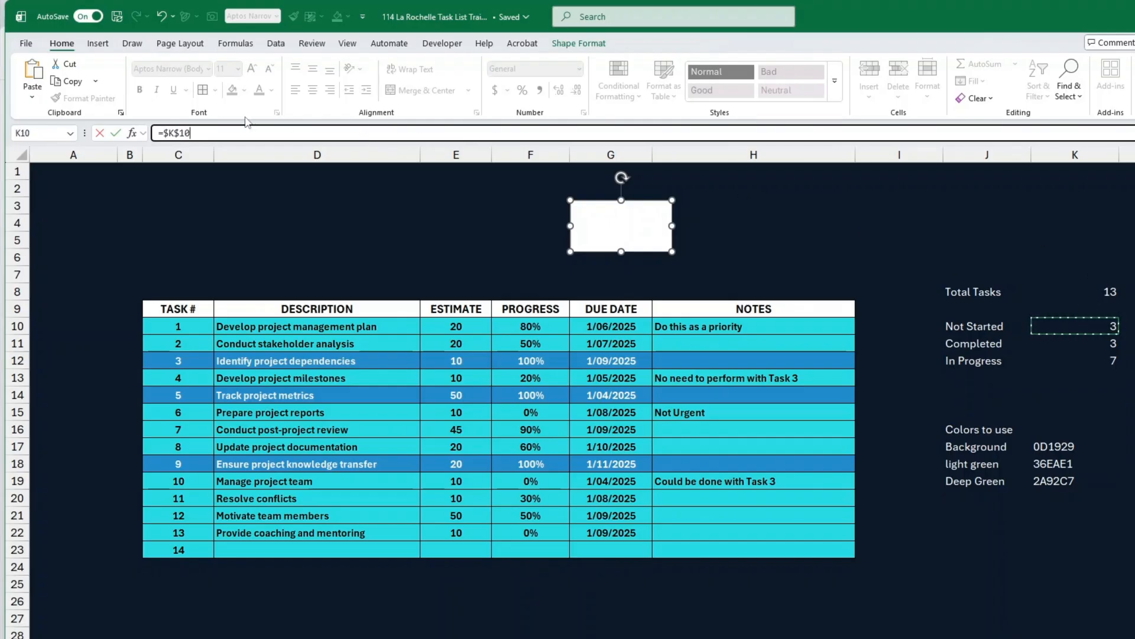
click(114, 135)
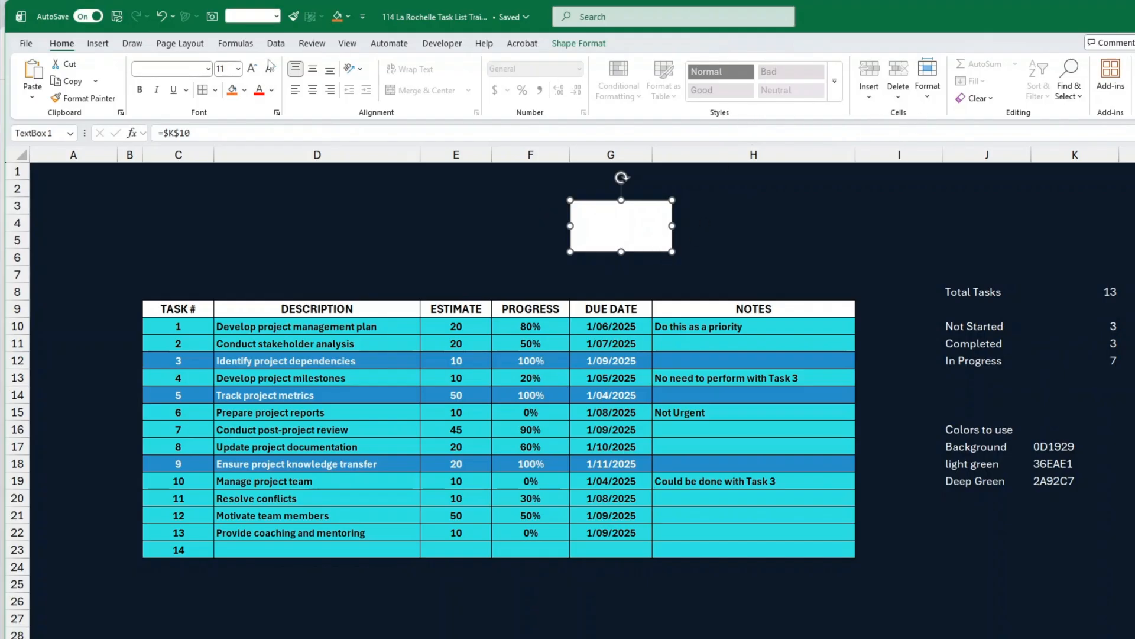
Set the linked text box's font colour to automatic black and move the box slightly lower.
click(272, 91)
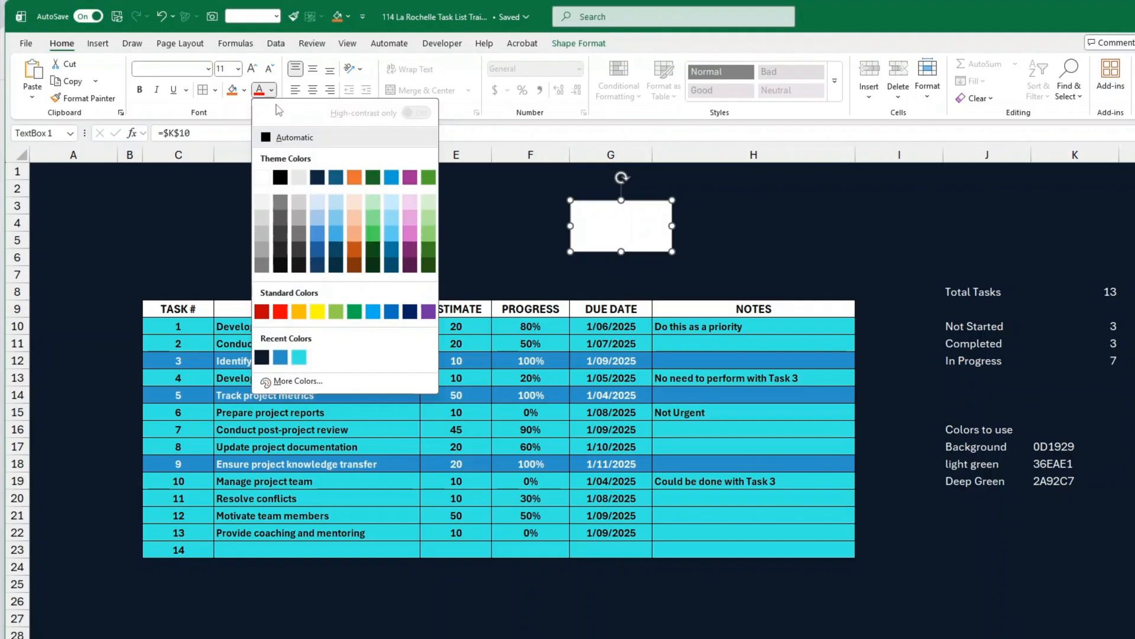
click(267, 140)
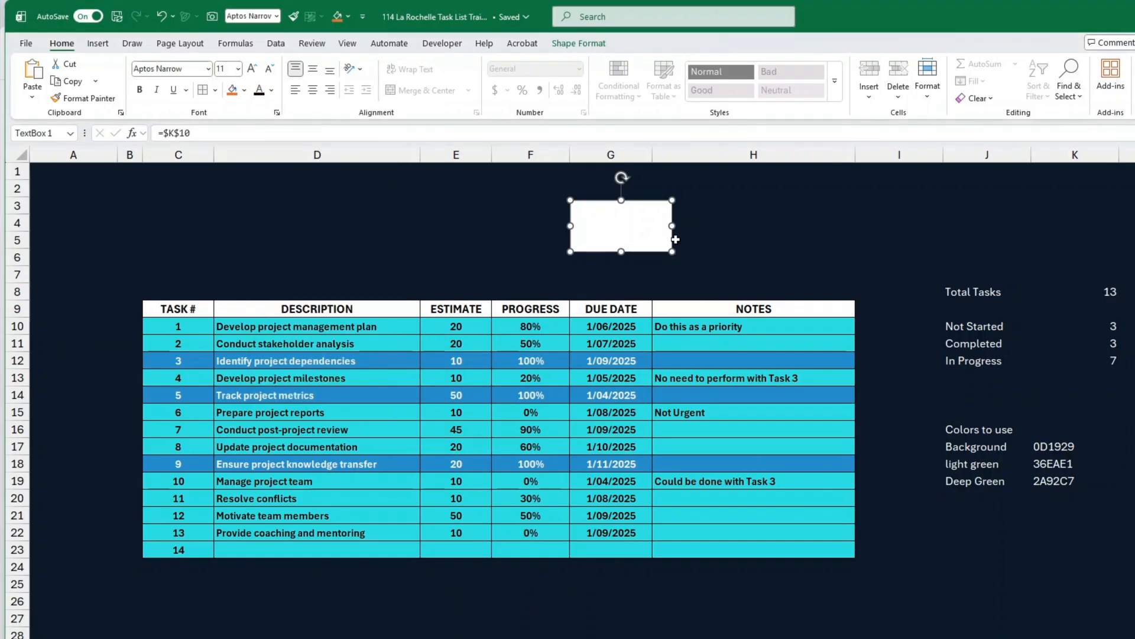
click(263, 92)
drag(647, 252, 644, 257)
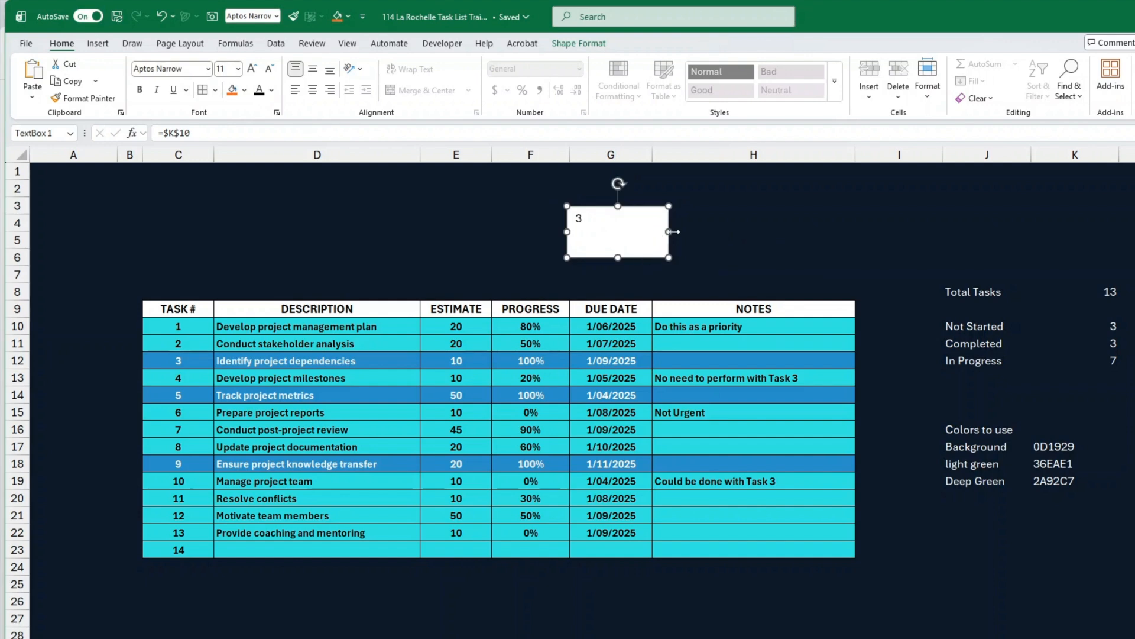
Set the linked text box's font colour to white and remove its fill.
click(272, 90)
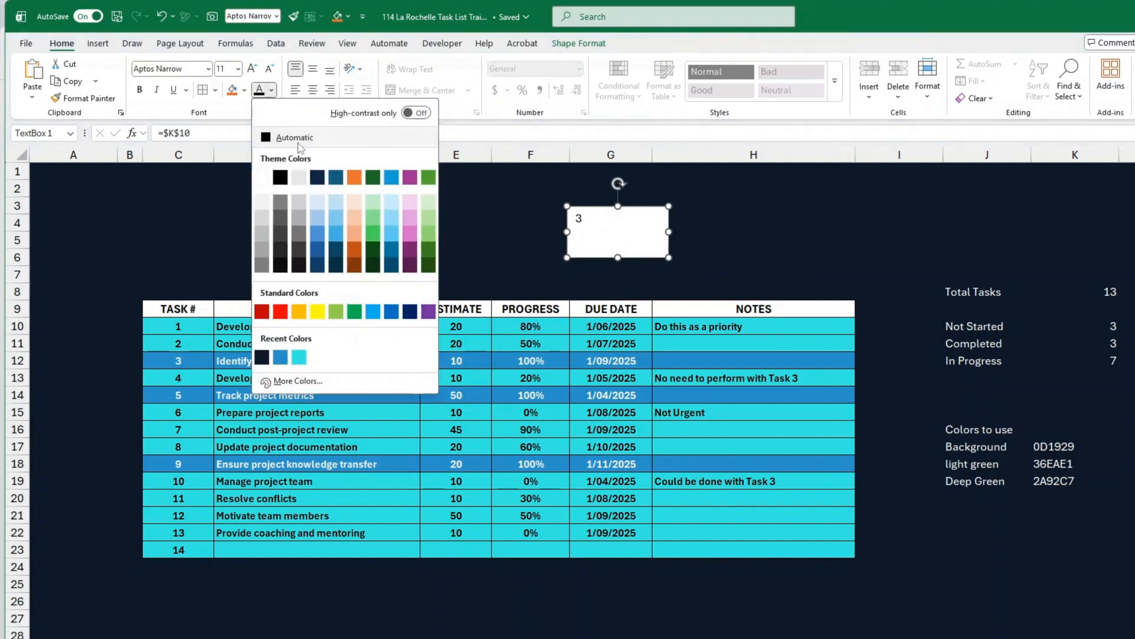
click(265, 176)
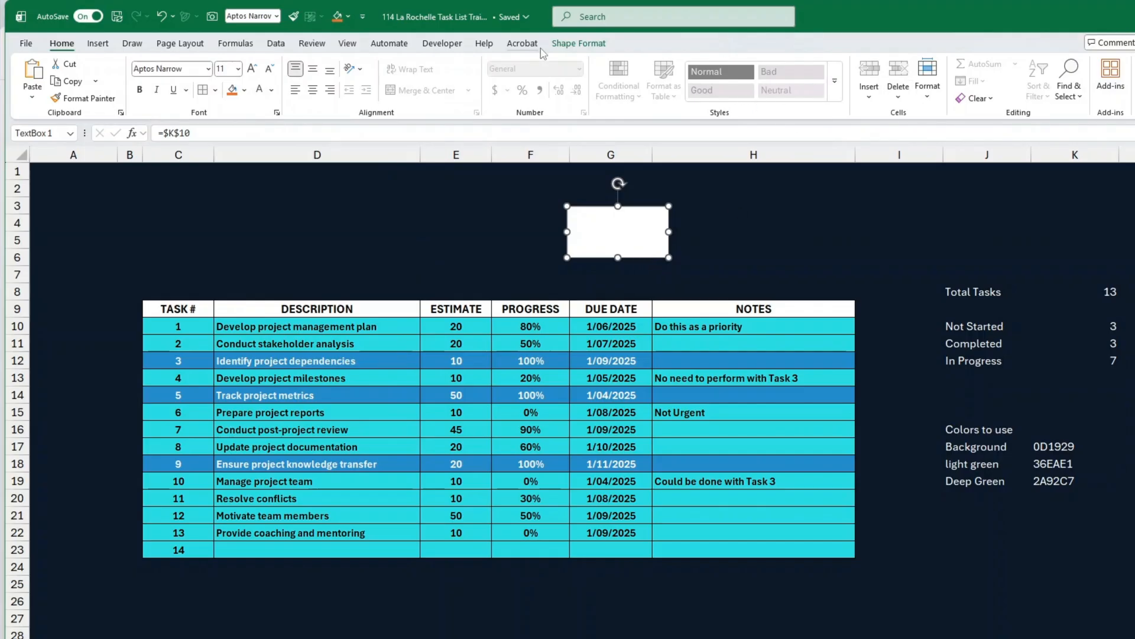
click(583, 45)
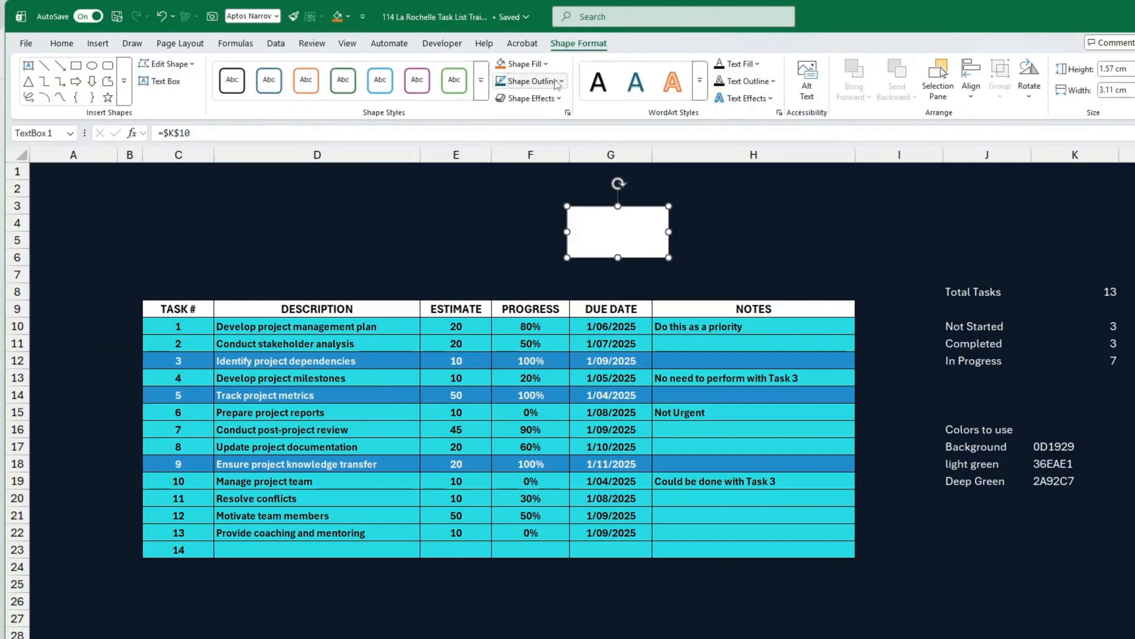
click(520, 64)
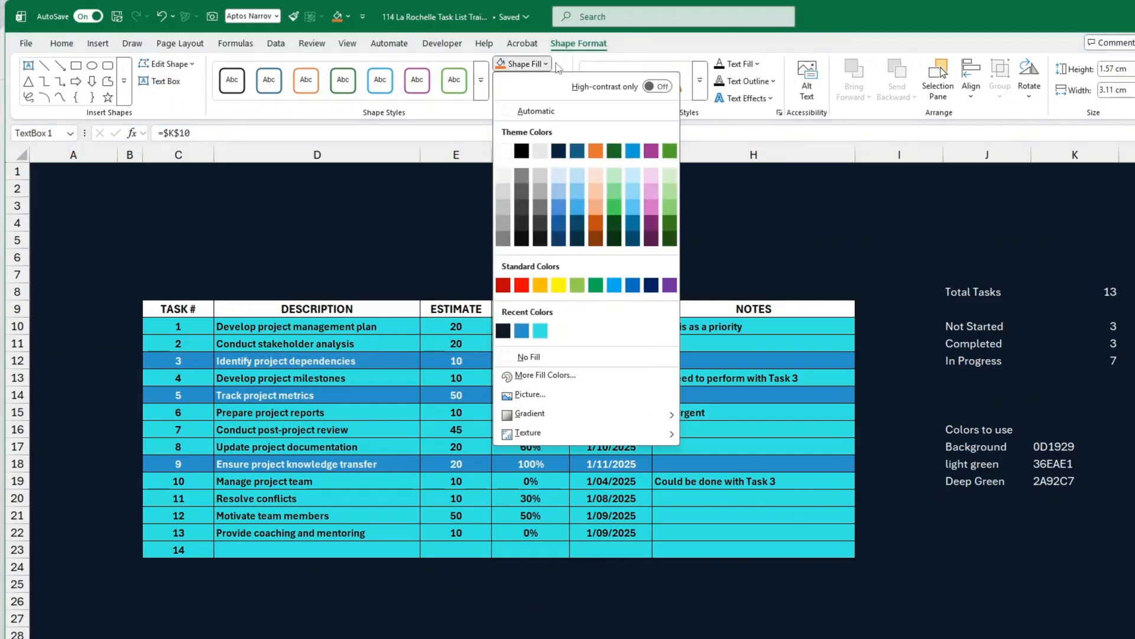
click(532, 357)
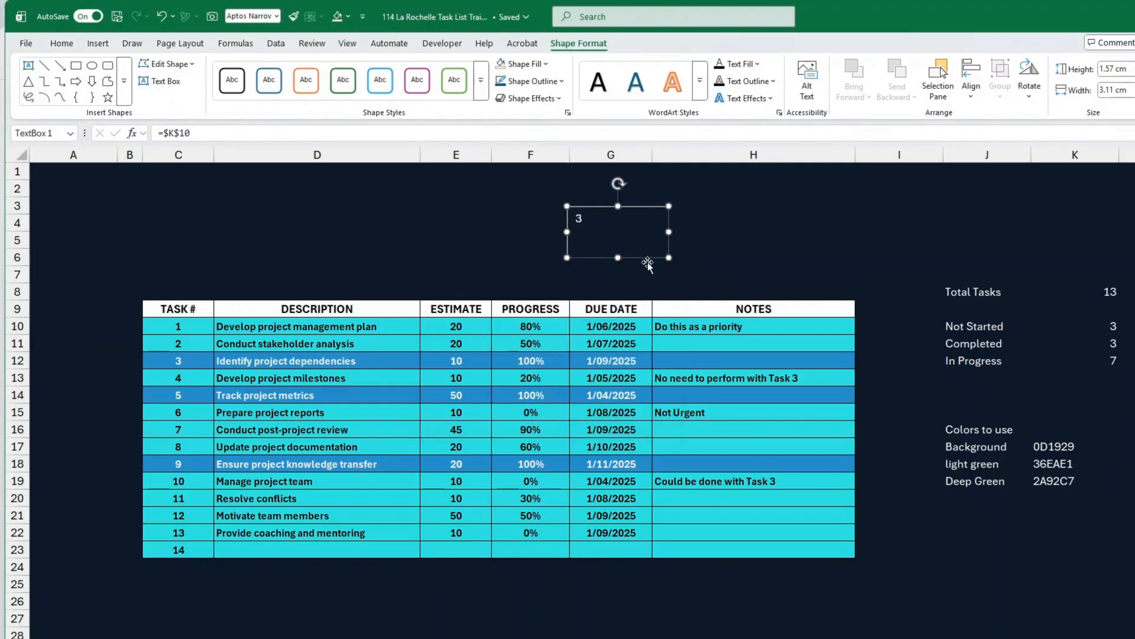
Move the text box above the table's Description column and remove its outline.
drag(648, 260, 314, 271)
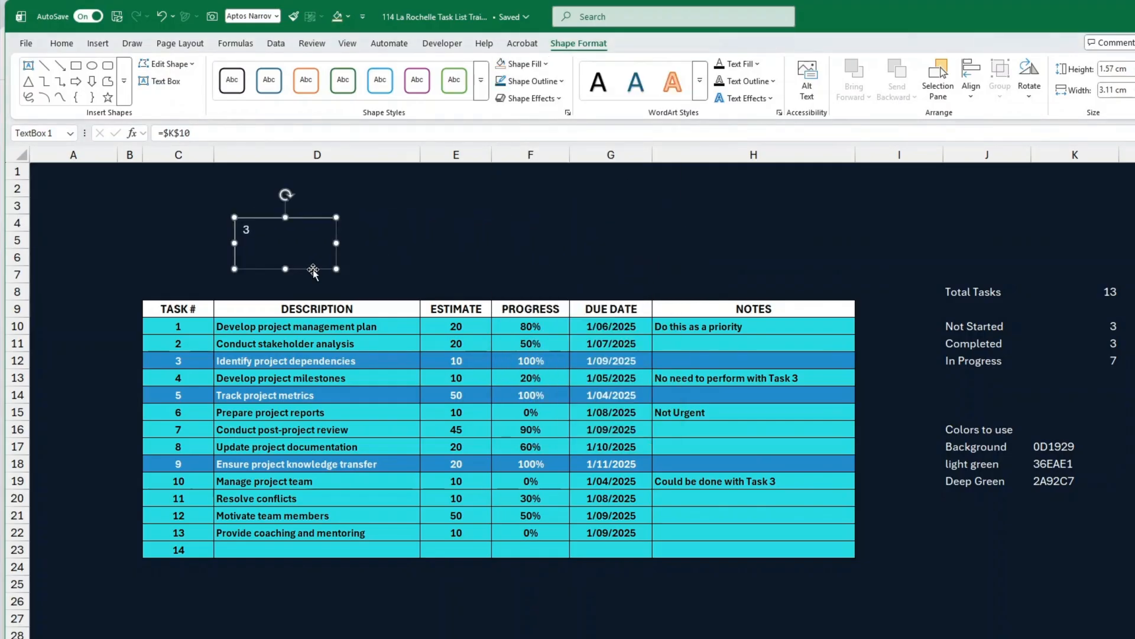
click(530, 81)
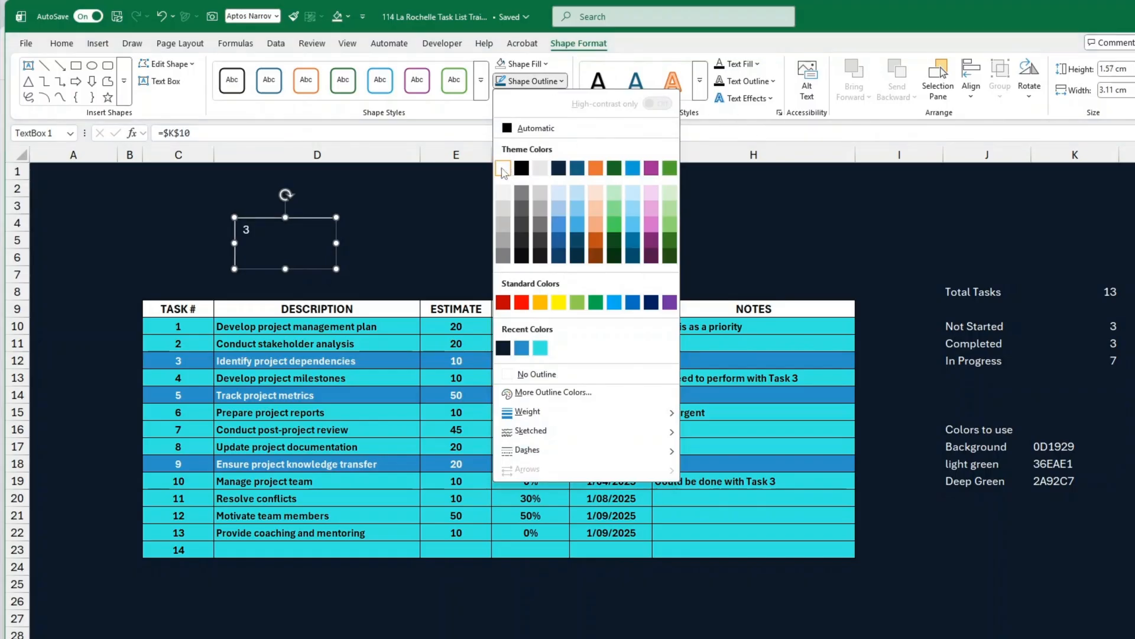
click(550, 374)
click(455, 223)
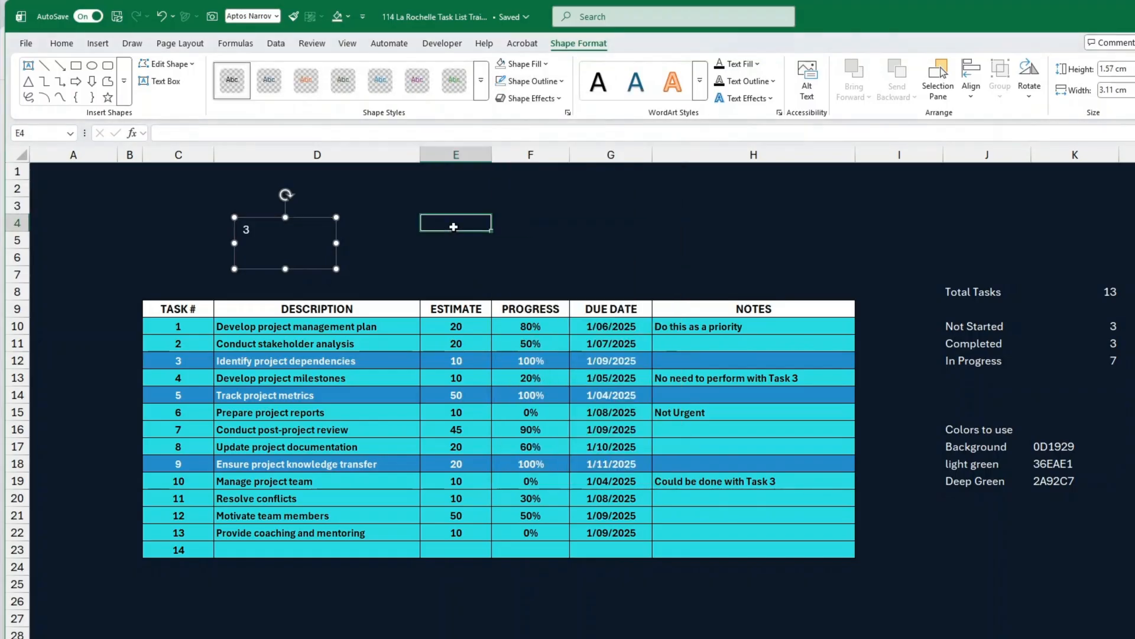
Shrink the text box to about 1.04 cm wide and 1.32 cm high.
click(253, 224)
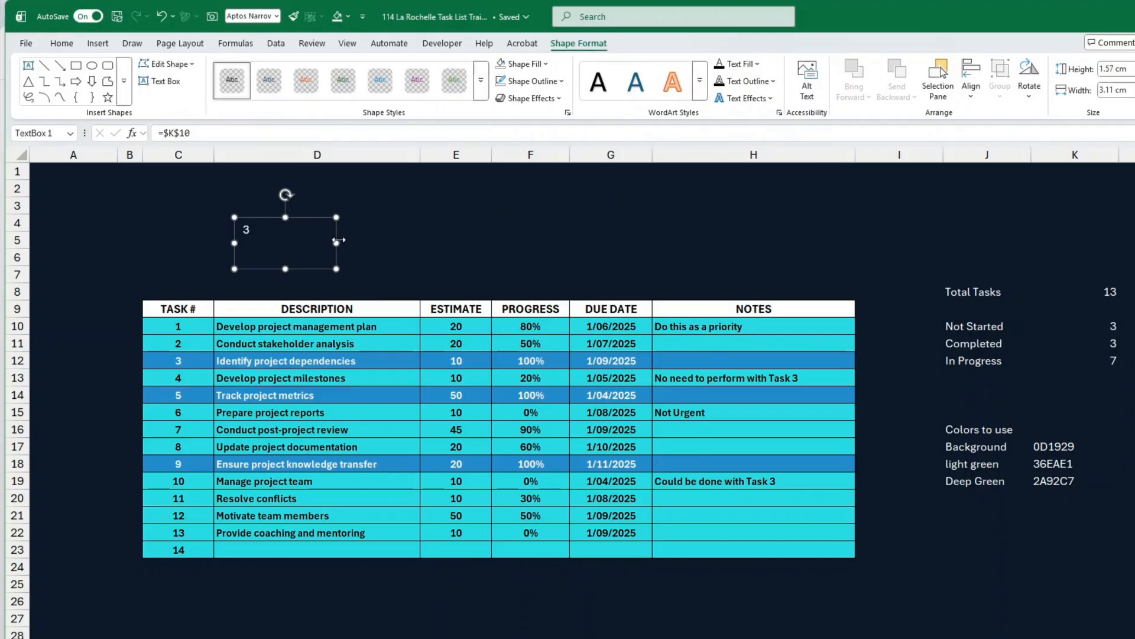
drag(327, 243, 276, 239)
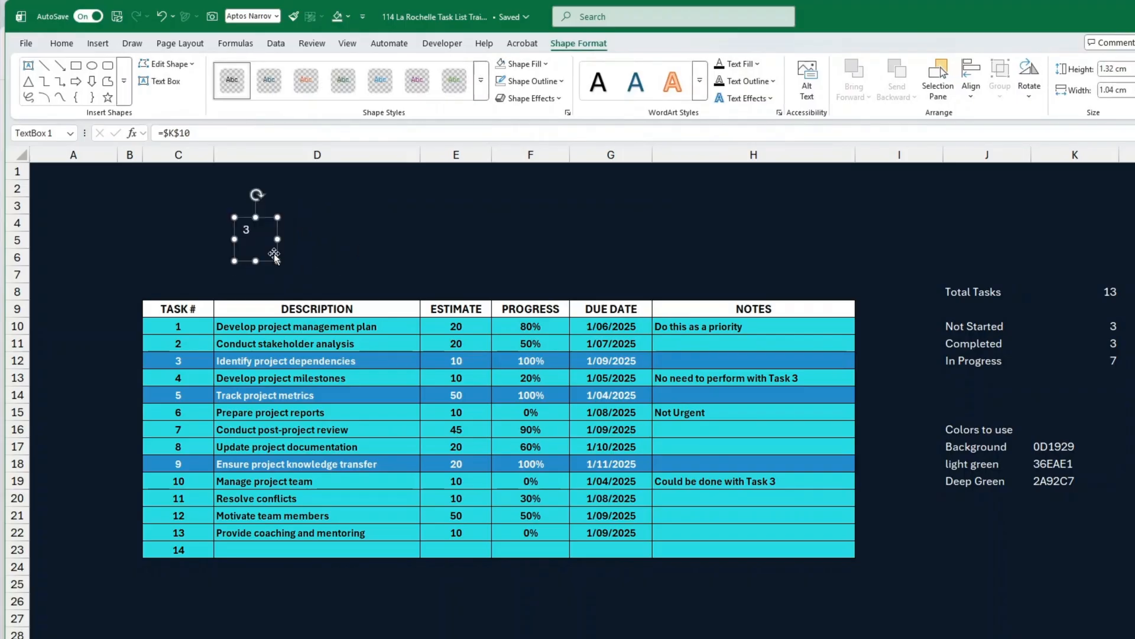
Format the text box's number as bold Bahnschrift SemiCondensed at 24 pt and move the box closer to the table, above Description.
click(62, 46)
click(140, 91)
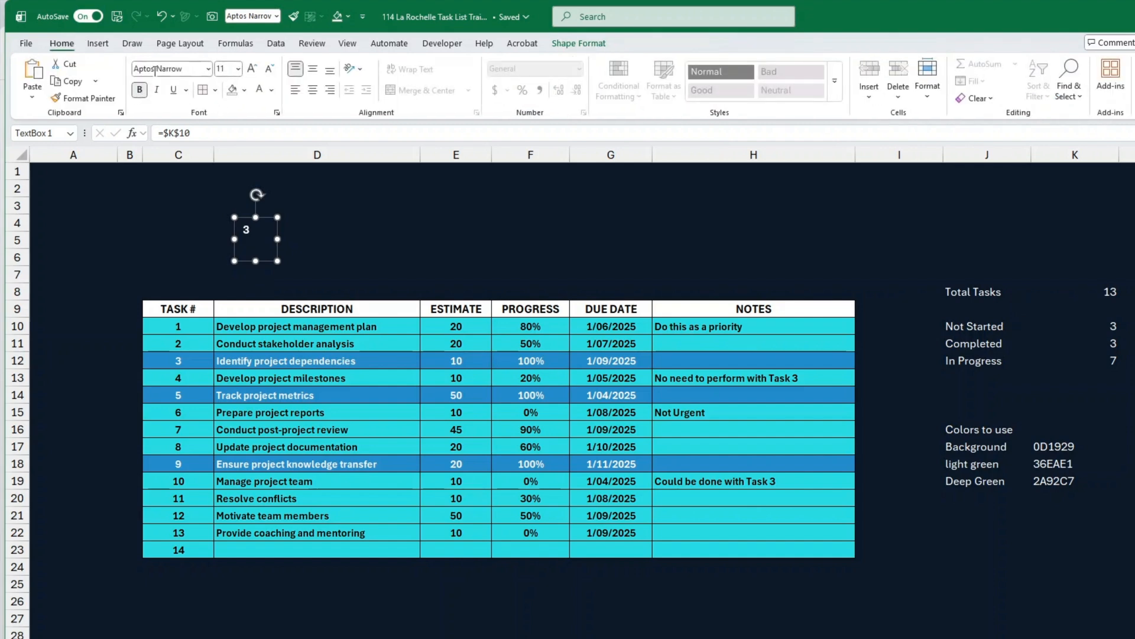
click(208, 68)
scroll(245, 211, down, 10)
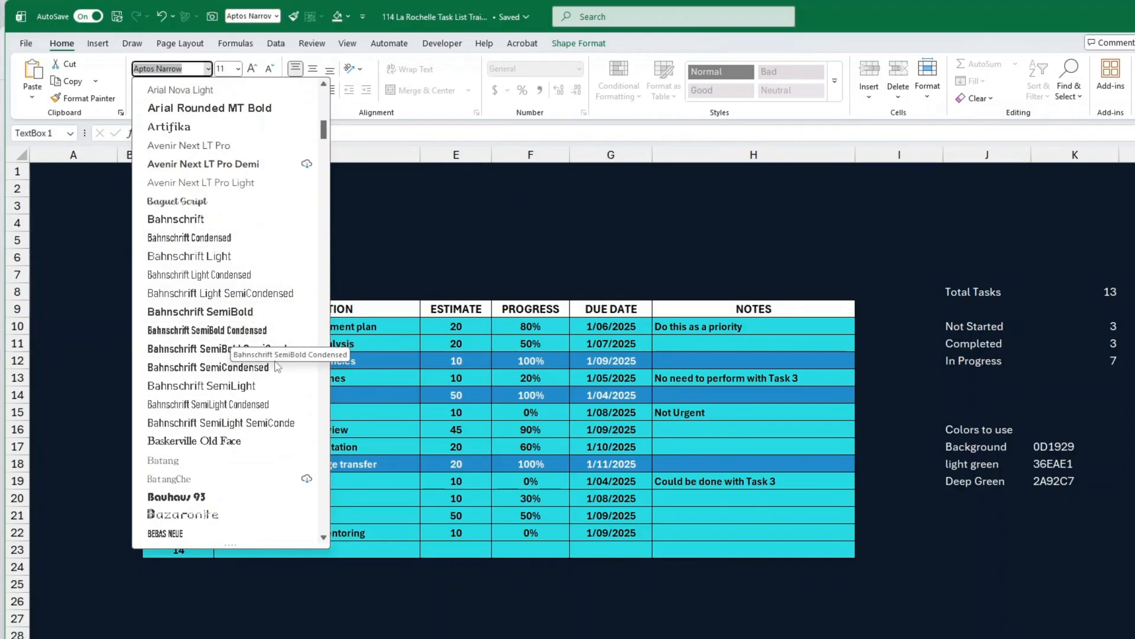
click(224, 367)
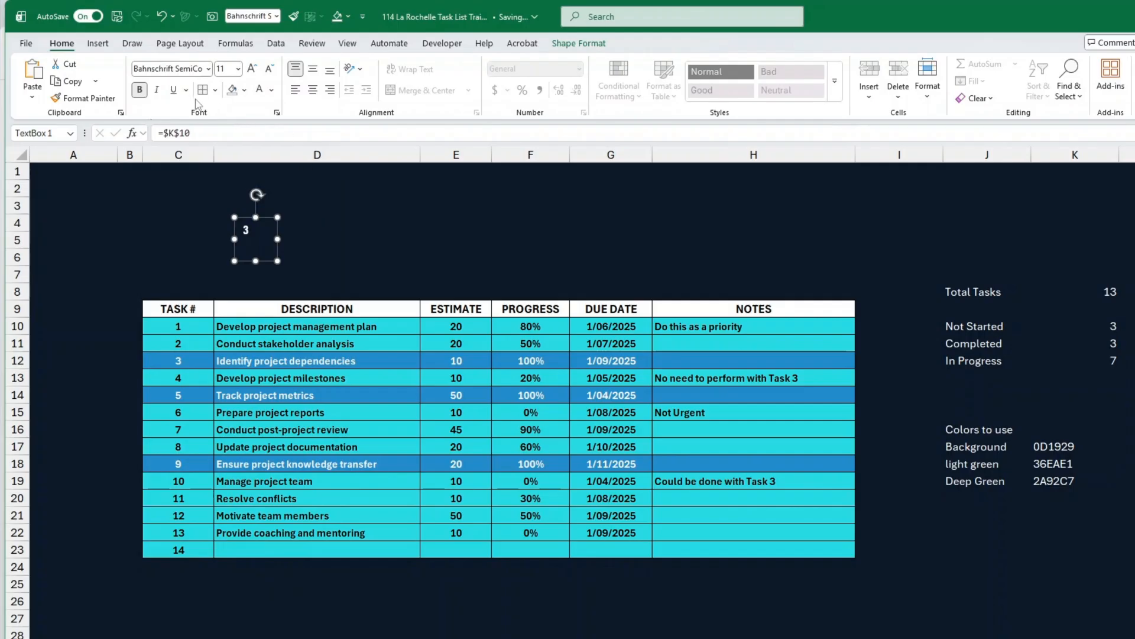
click(254, 70)
click(254, 70)
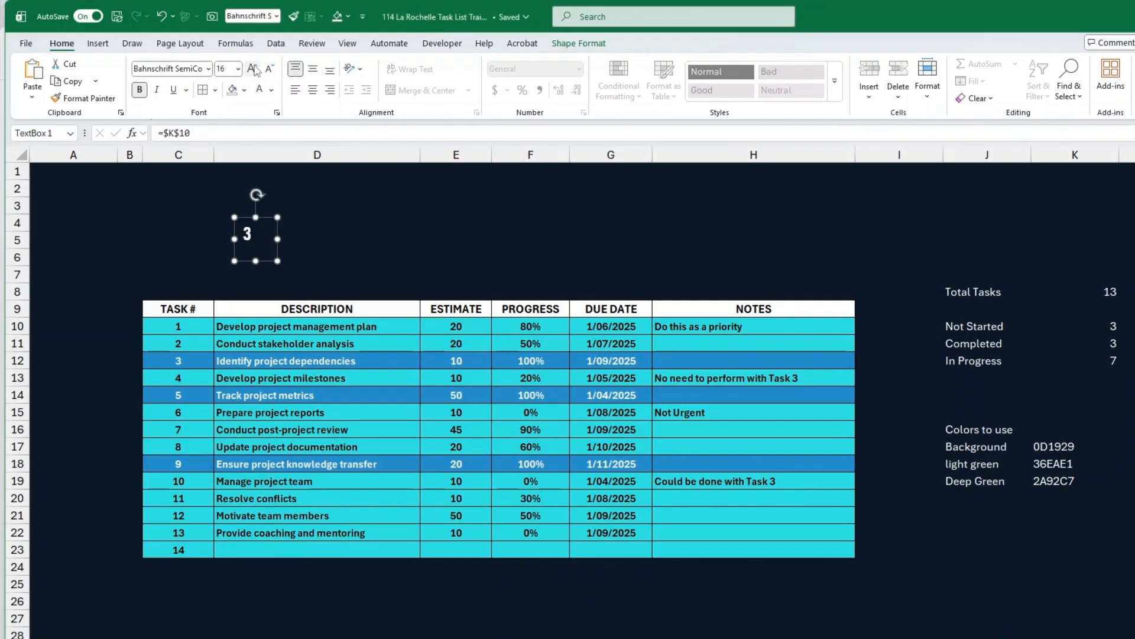
click(254, 70)
click(254, 69)
click(255, 70)
drag(277, 239, 310, 271)
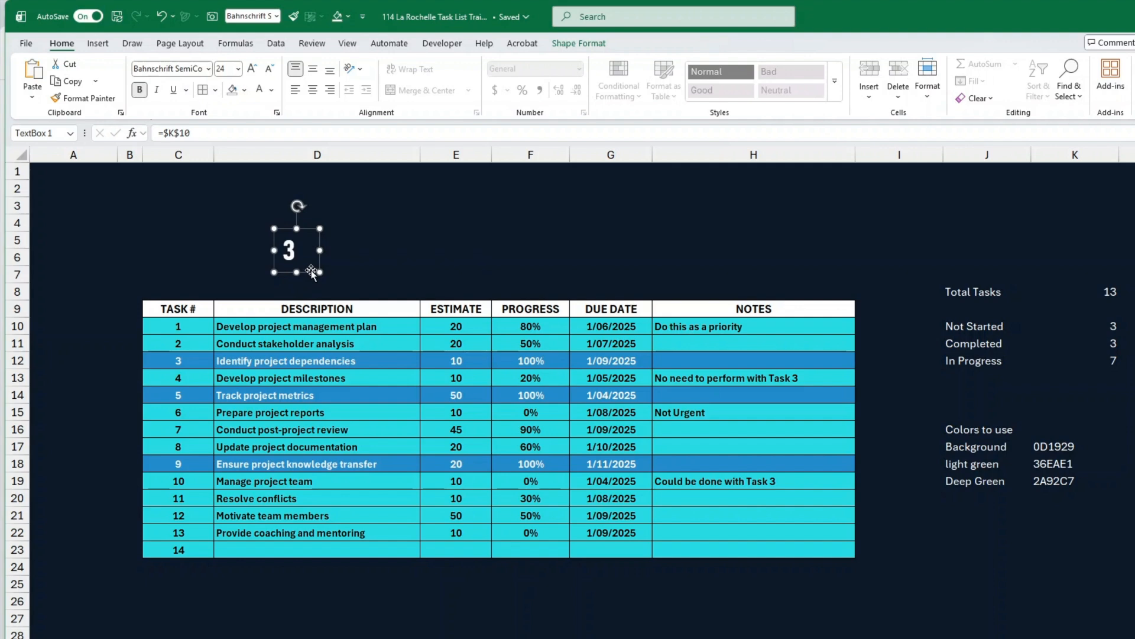
Duplicate the text box above the Estimate column and link the copy to the In Progress count with =$K$12.
drag(311, 273, 487, 272)
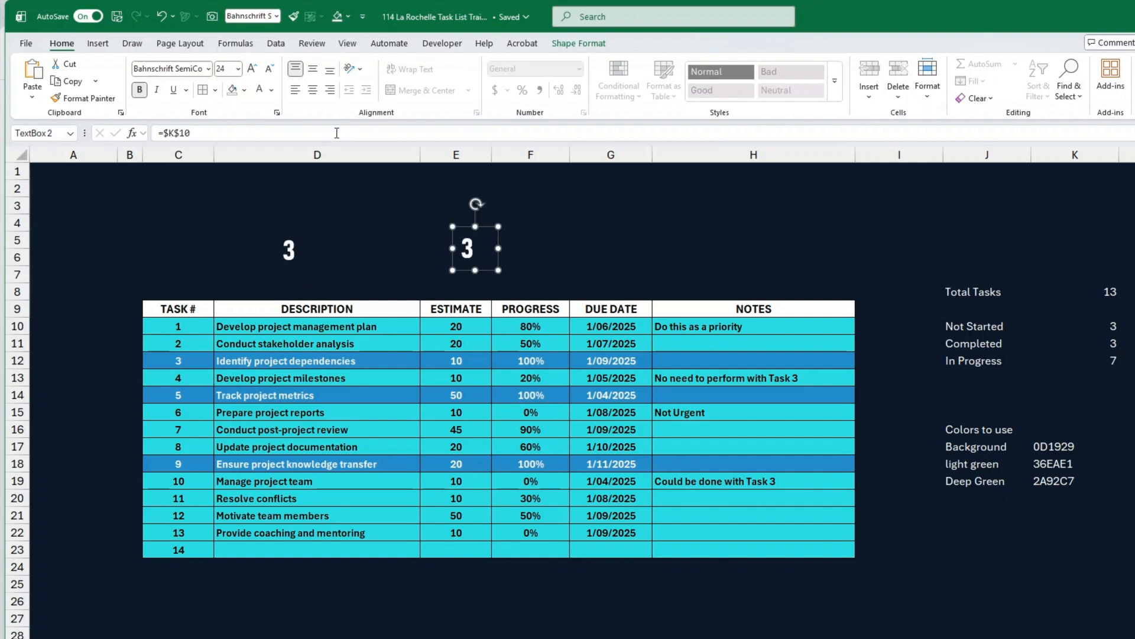
click(204, 131)
drag(204, 130, 166, 128)
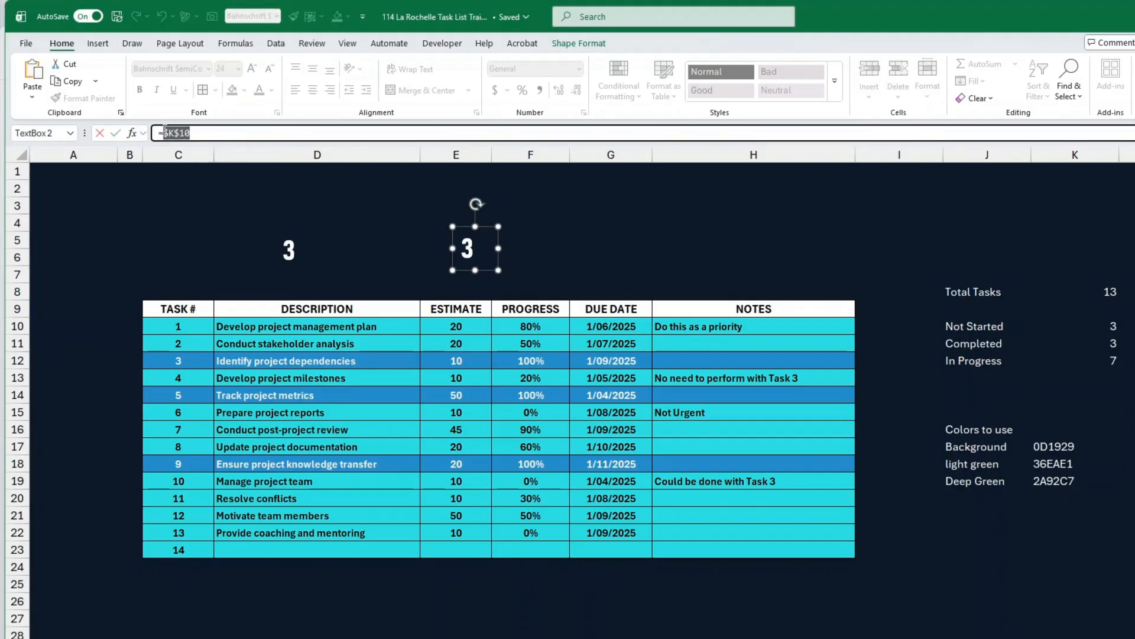
key(BackSpace)
click(1098, 361)
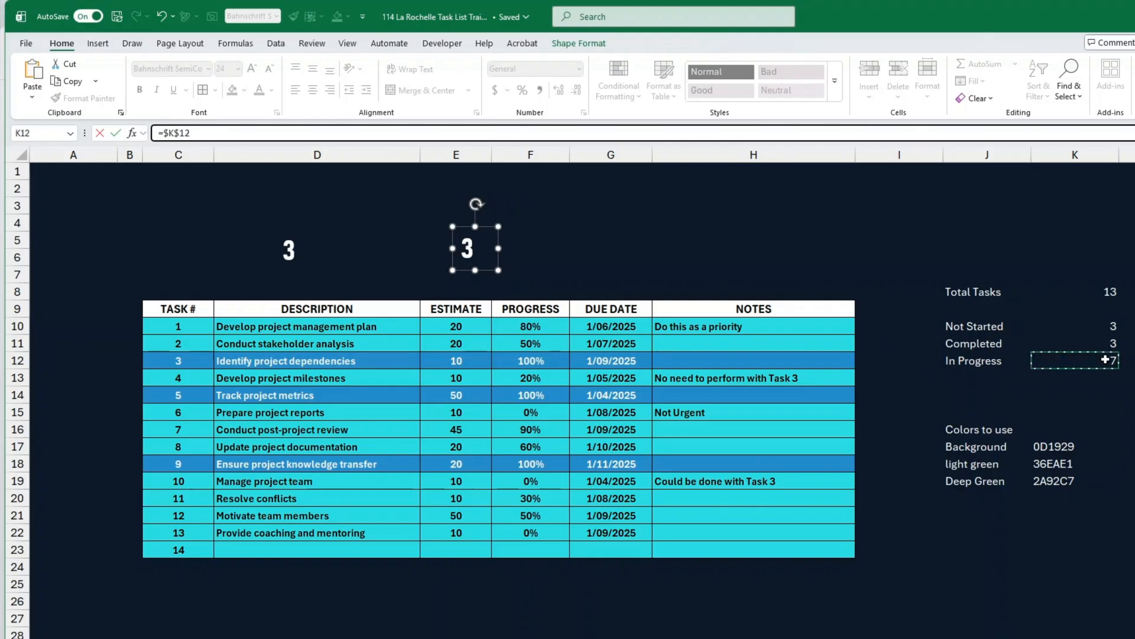
click(116, 134)
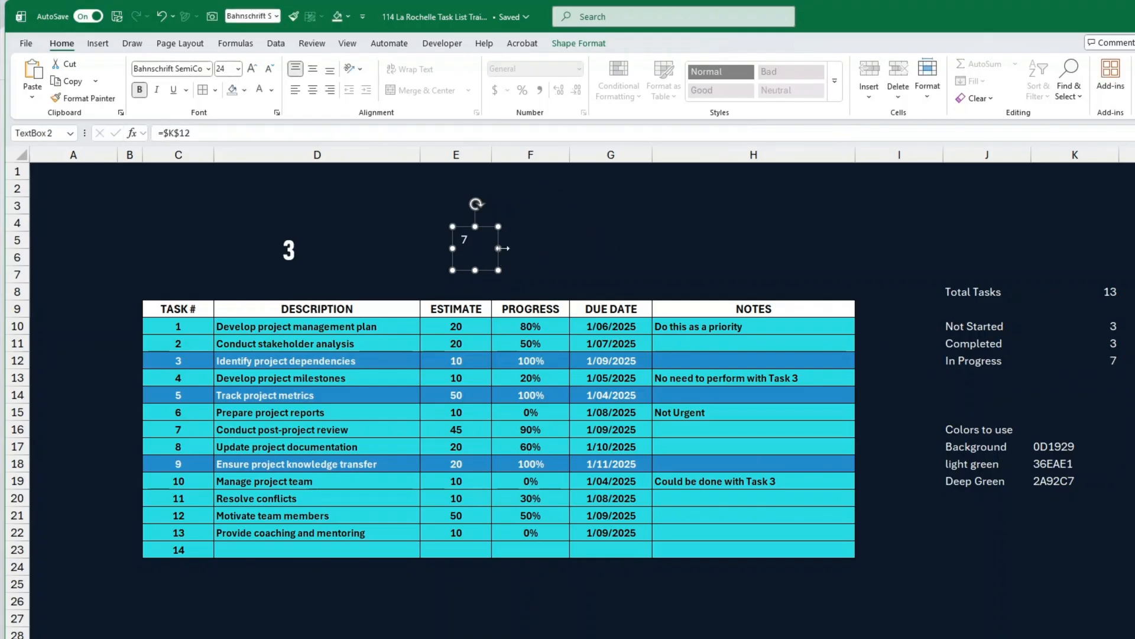
Copy the formatting of the Not Started text box onto the In Progress text box.
click(294, 259)
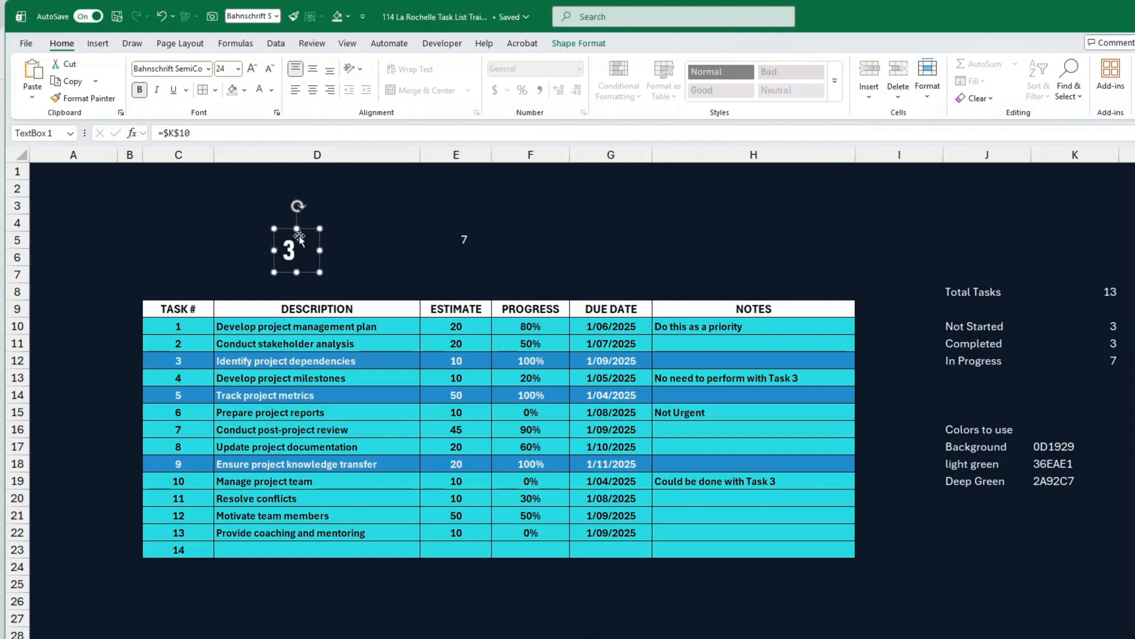
click(84, 99)
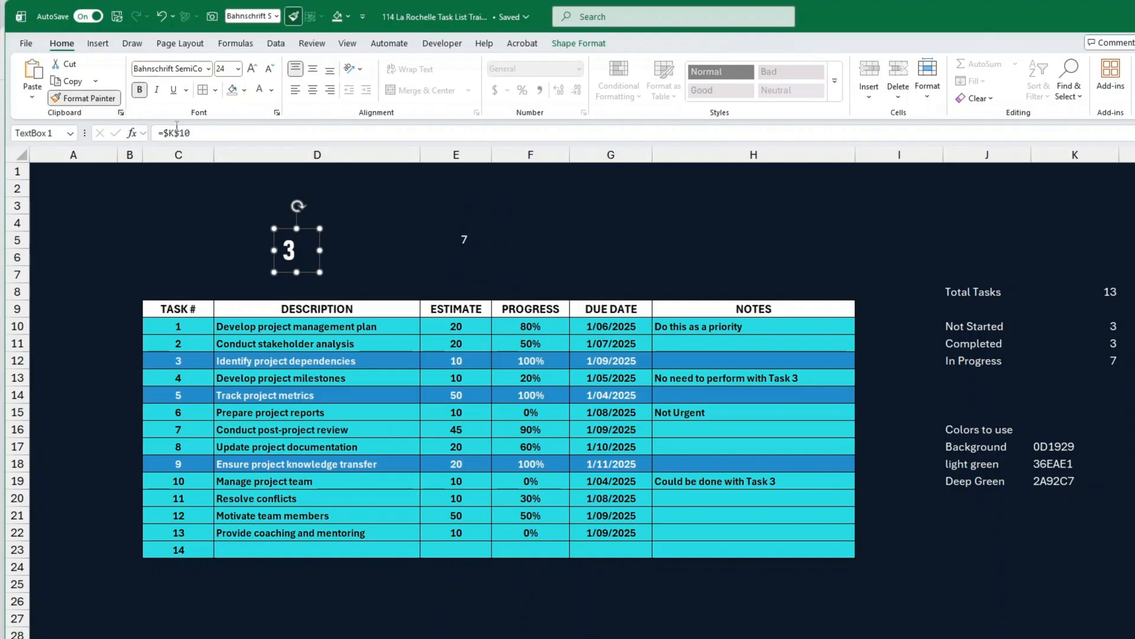
click(466, 244)
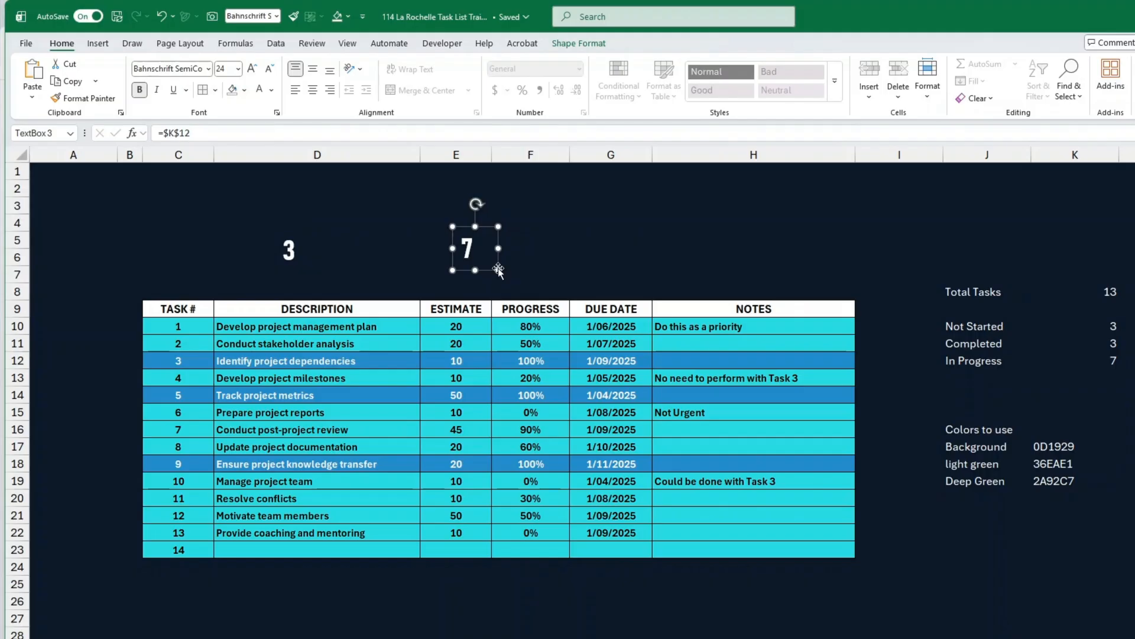
Duplicate the In Progress text box above the Notes column and link the copy to the Completed count with =$K$11.
drag(488, 267, 698, 266)
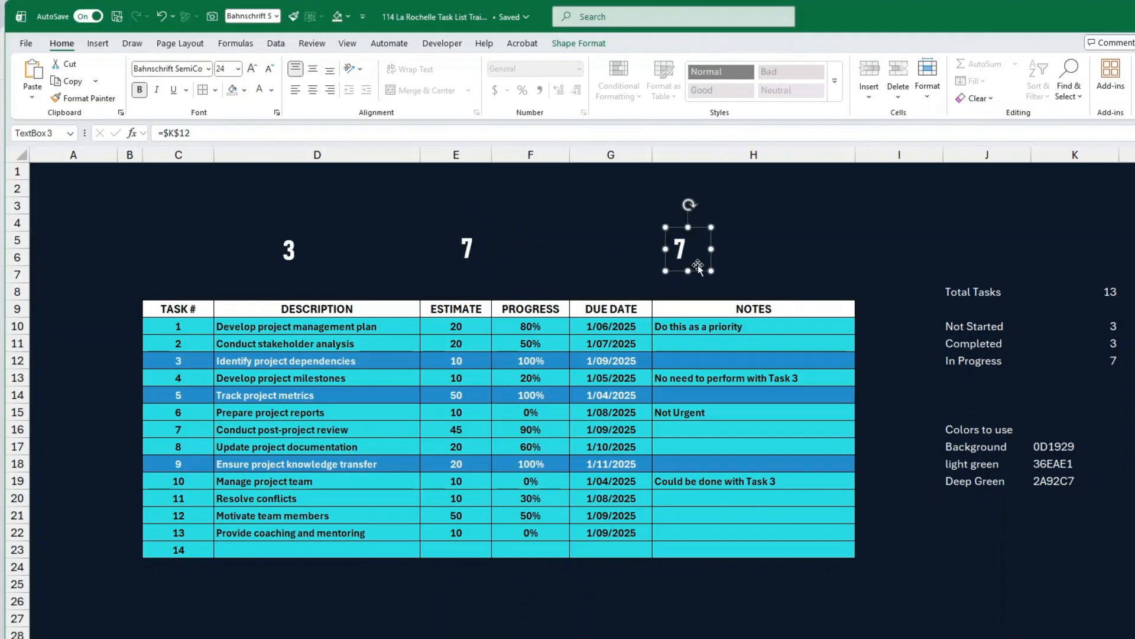
drag(200, 126, 179, 135)
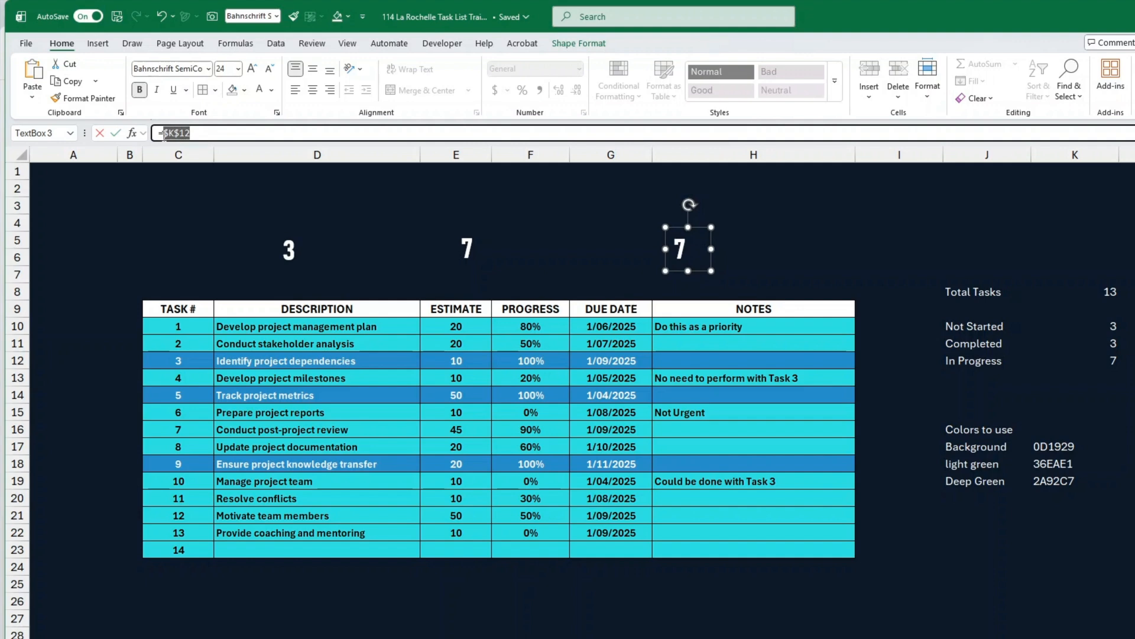
key(BackSpace)
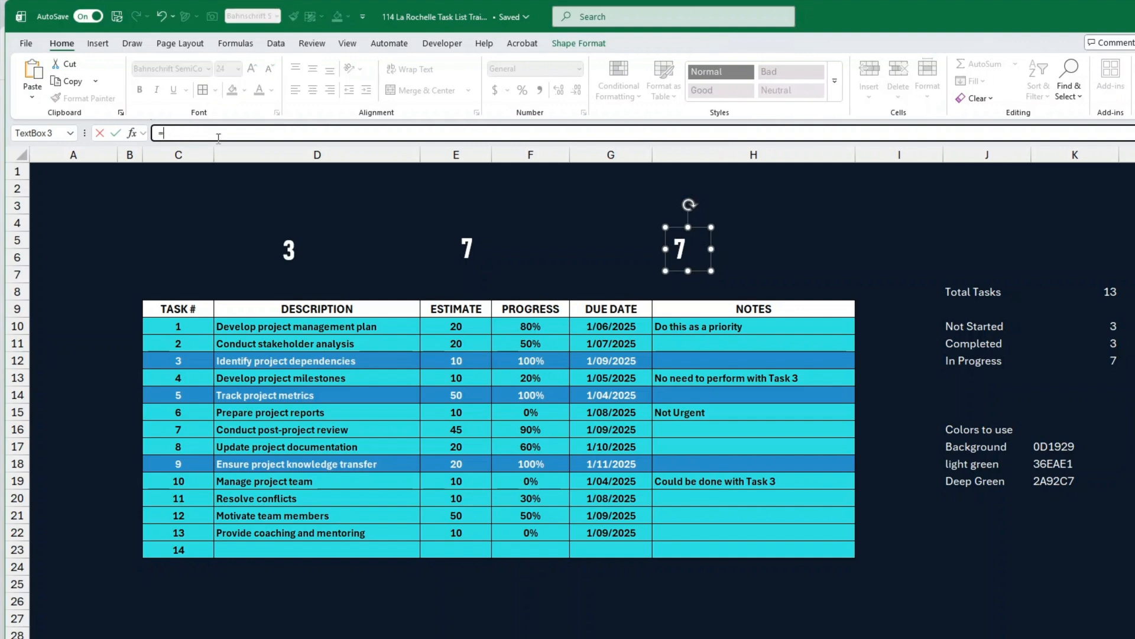
click(1107, 346)
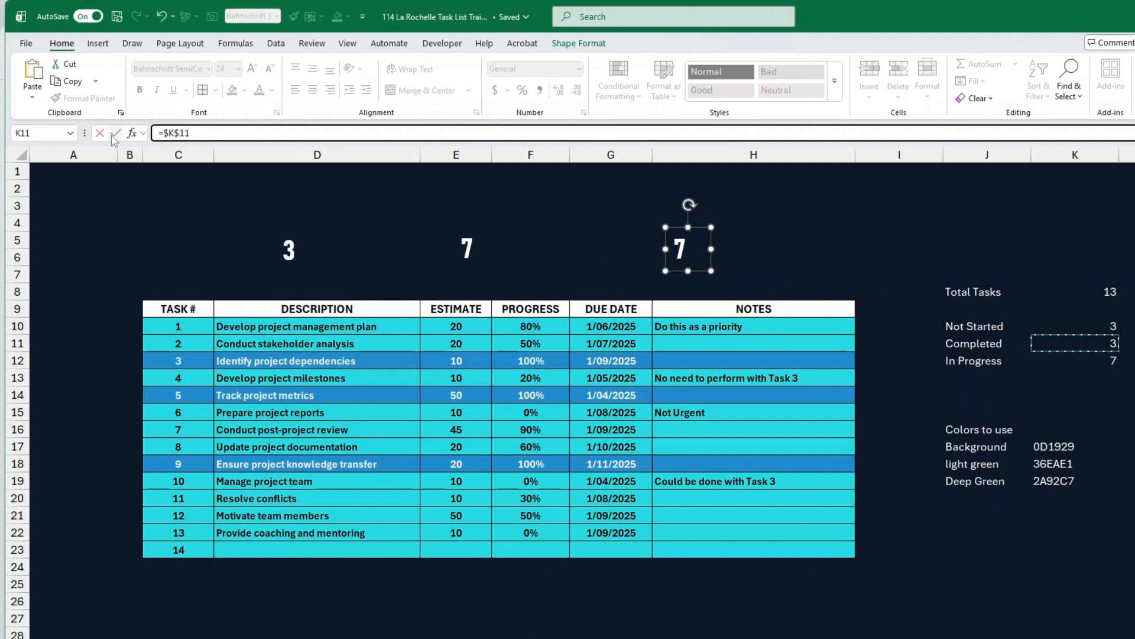
click(116, 134)
Copy the formatting of the In Progress text box onto the Completed text box.
click(466, 248)
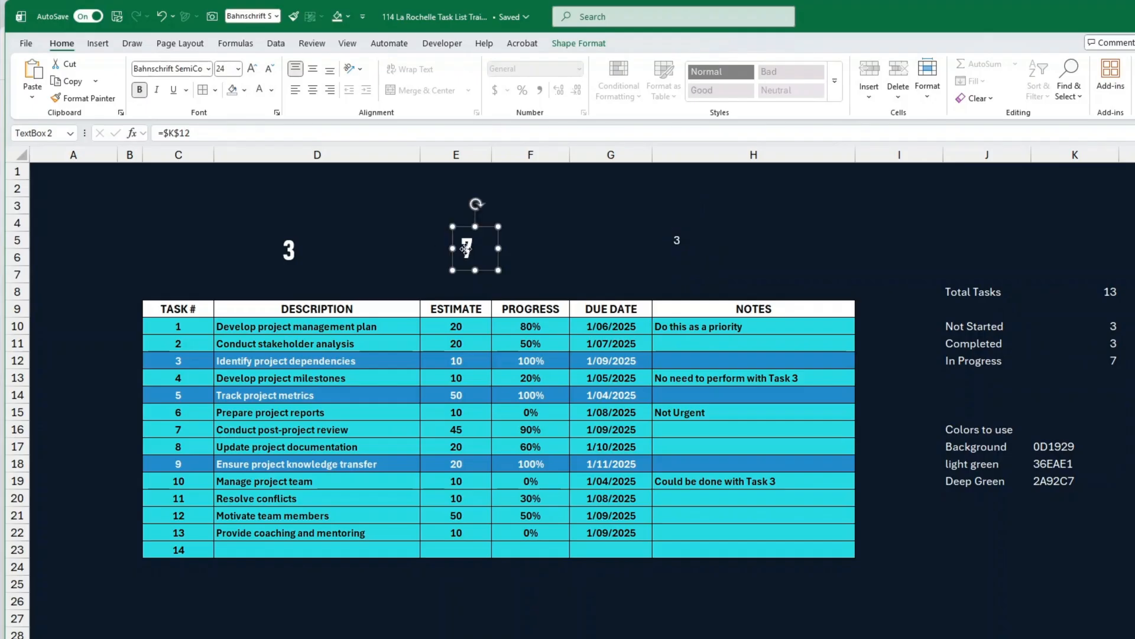
click(84, 98)
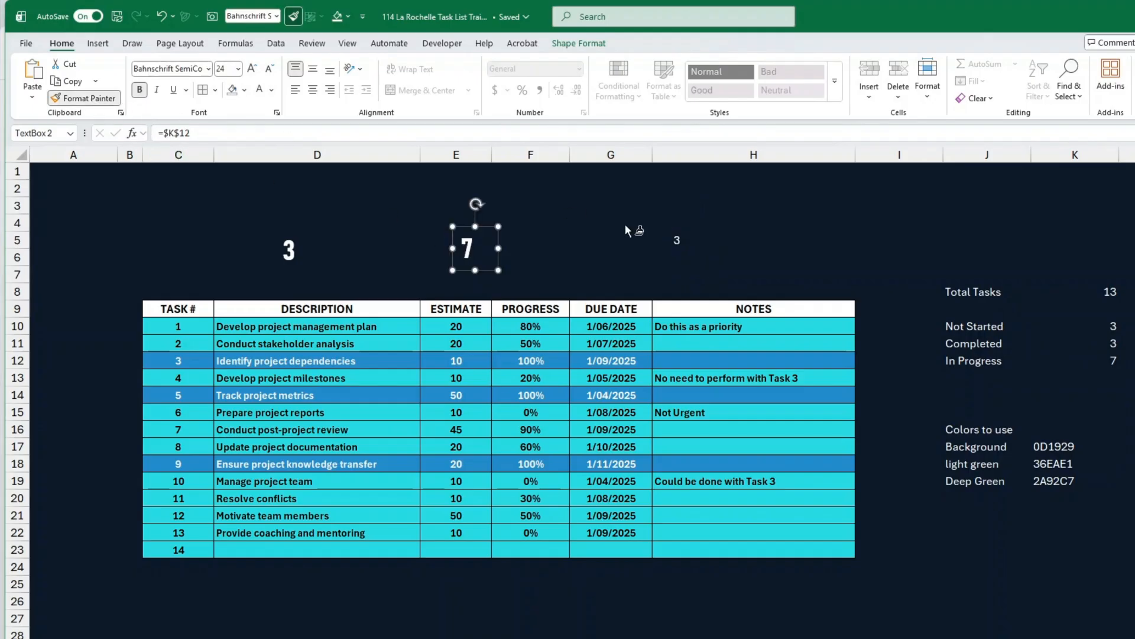
click(673, 243)
Set the progress of task 7, Conduct post-project review, to 100%.
click(550, 428)
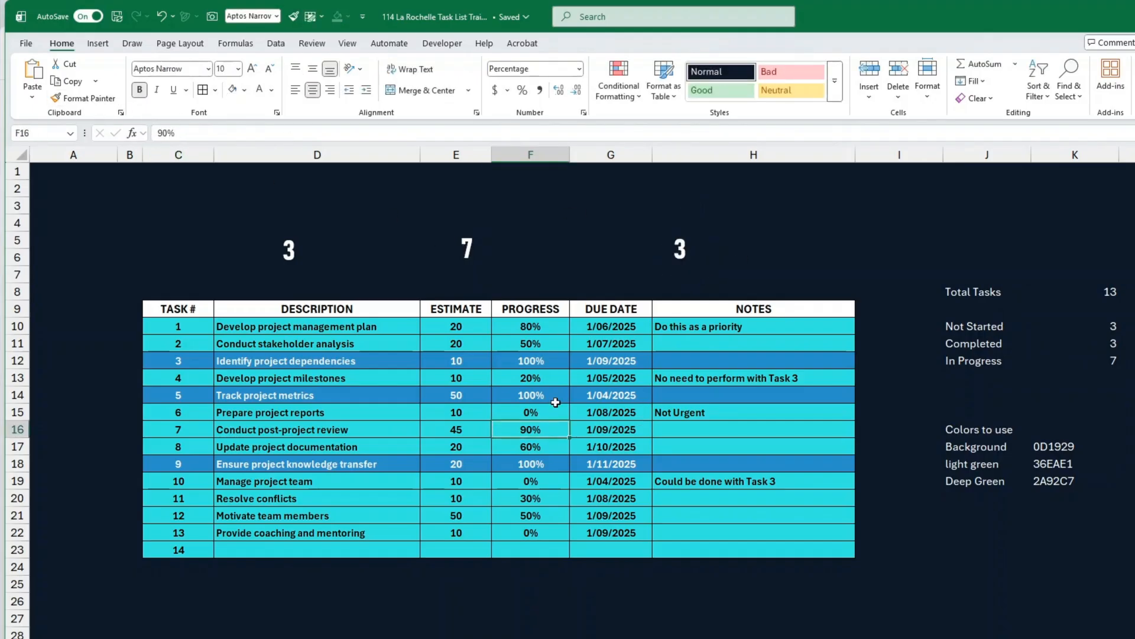
text(100%)
key(ctrl+Return)
key(Return)
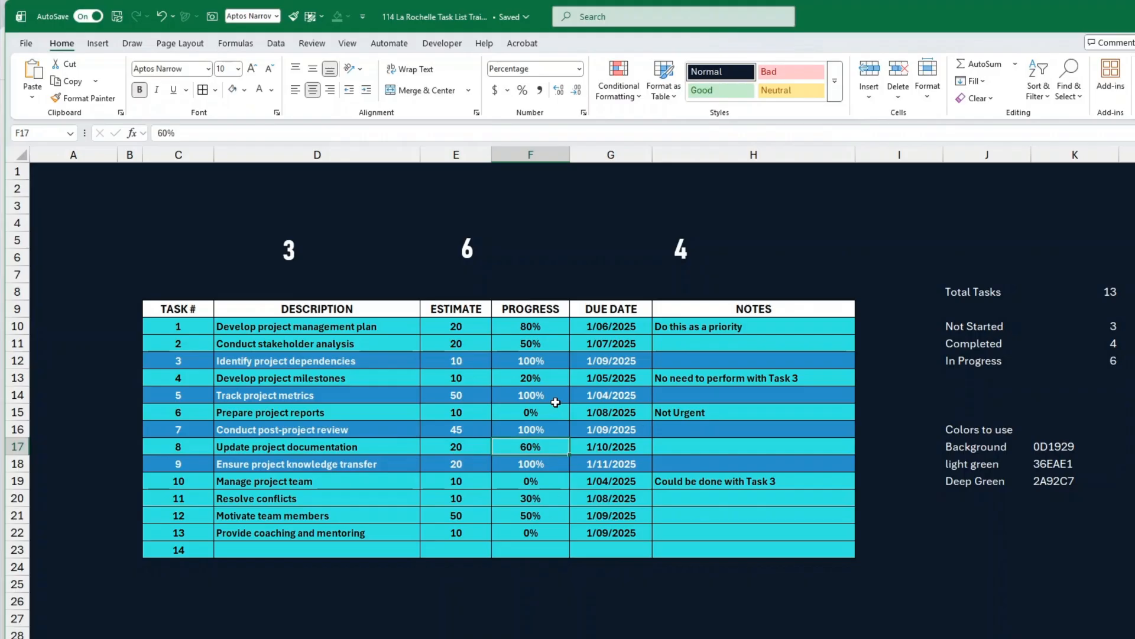
Move the In Progress text box so it sits midway between the Not Started and Completed boxes.
click(469, 250)
drag(468, 251, 489, 251)
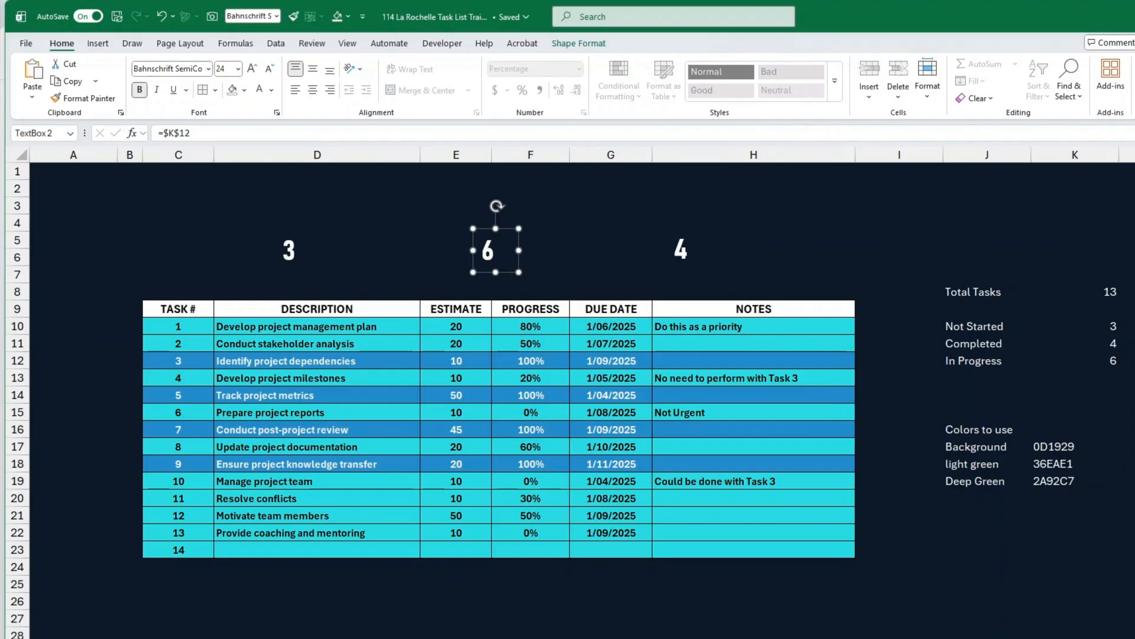
click(904, 376)
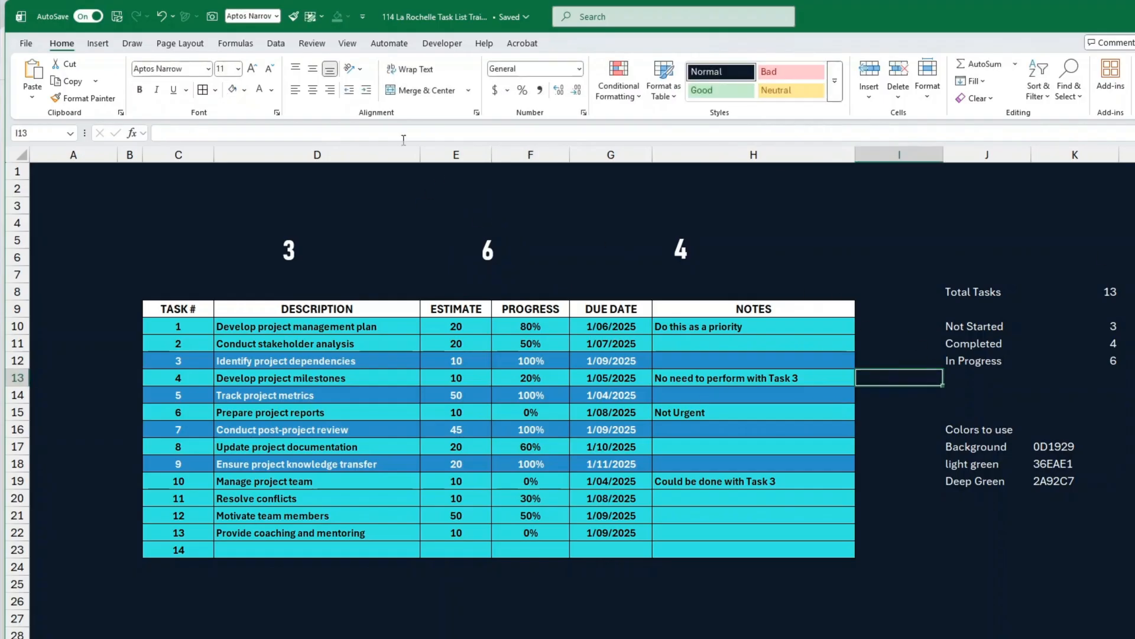
Insert two stock icons: the solid inbox with down arrow found under "task" and the solid crossed checkered flags found under "completed".
click(96, 46)
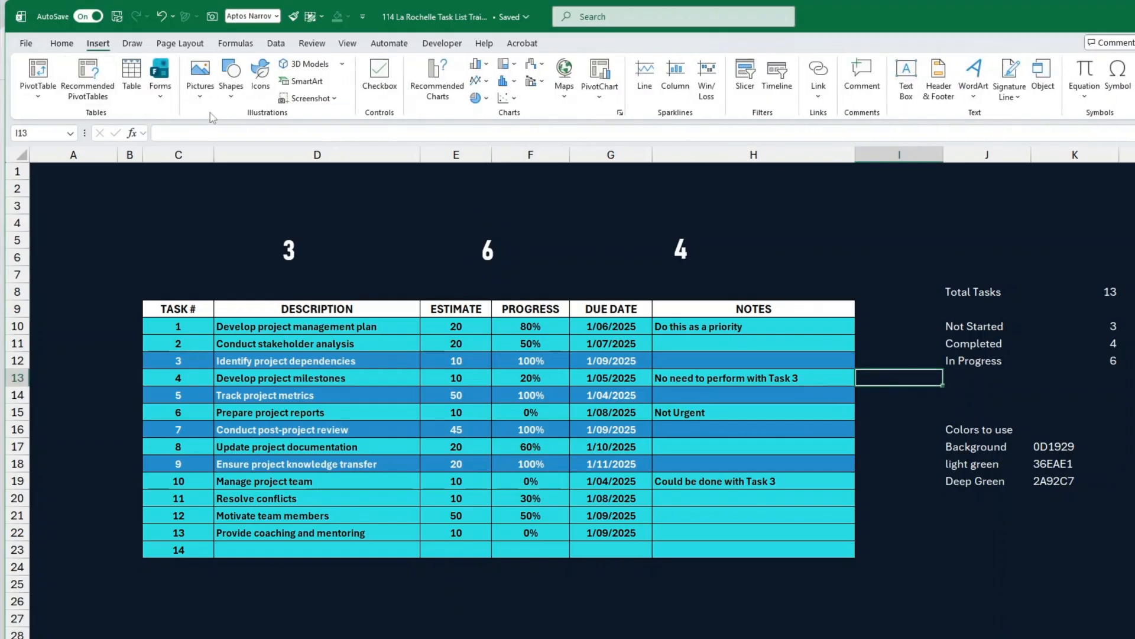
click(261, 80)
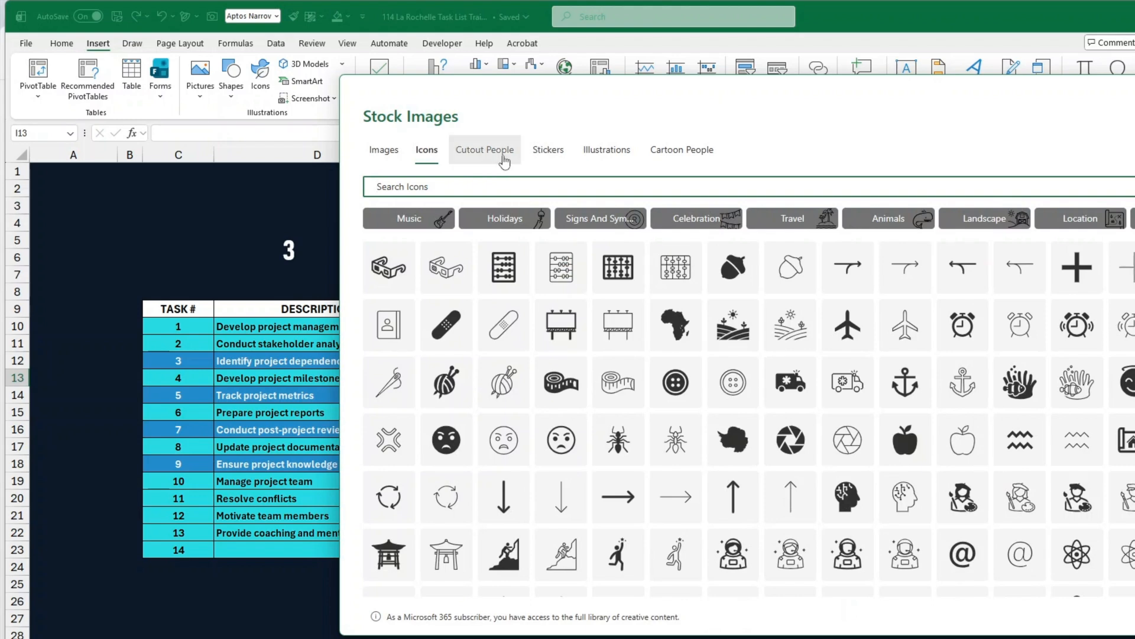
text(task)
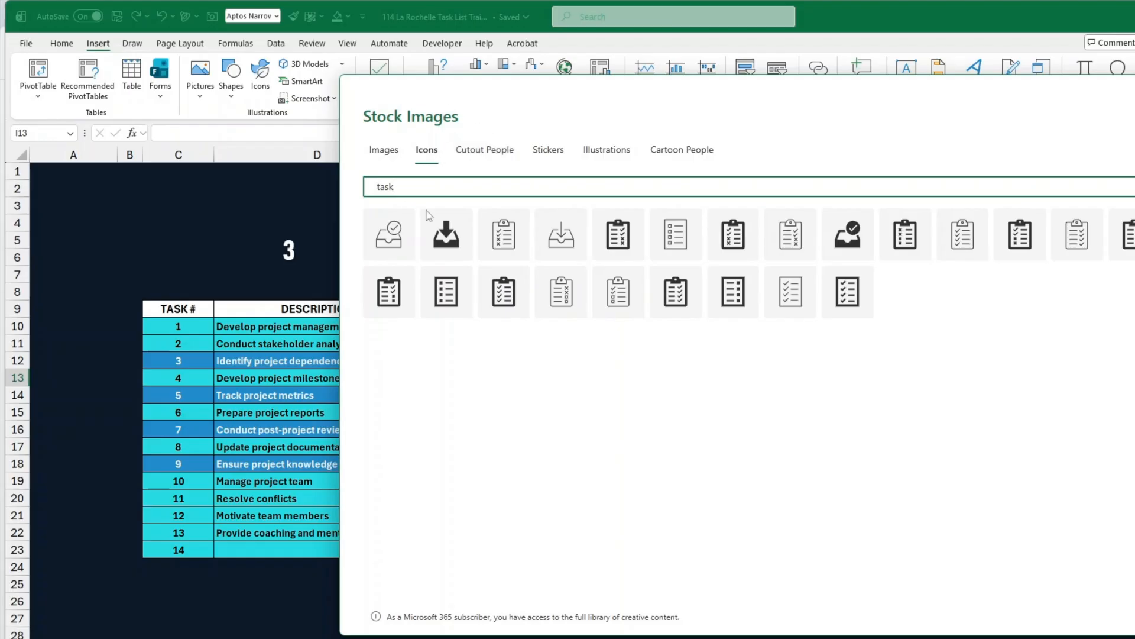
click(451, 244)
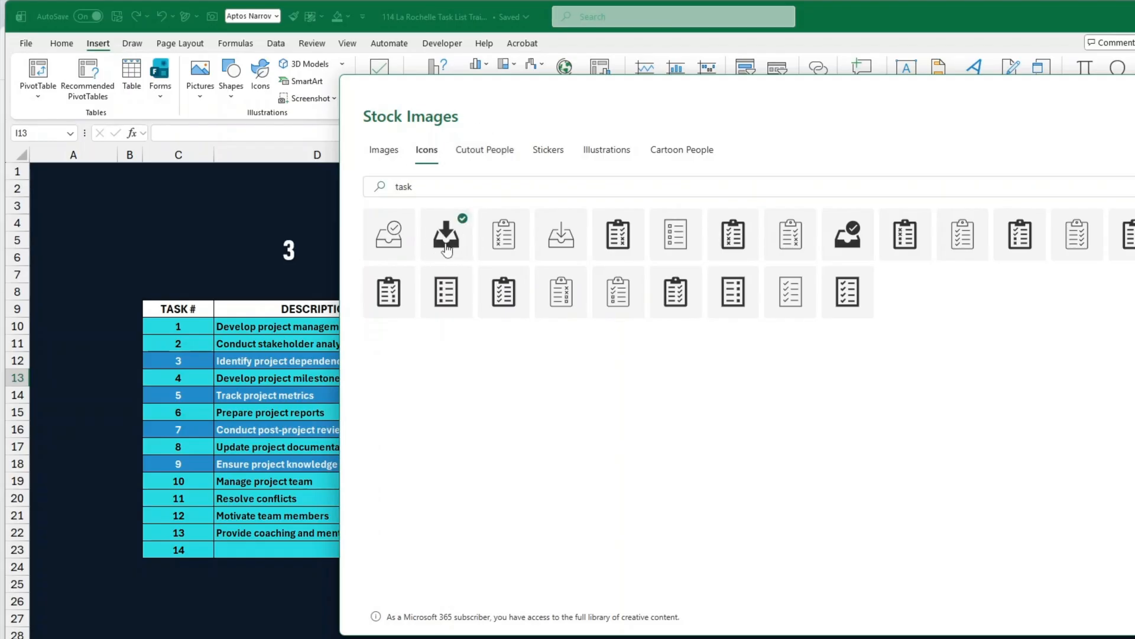
click(423, 190)
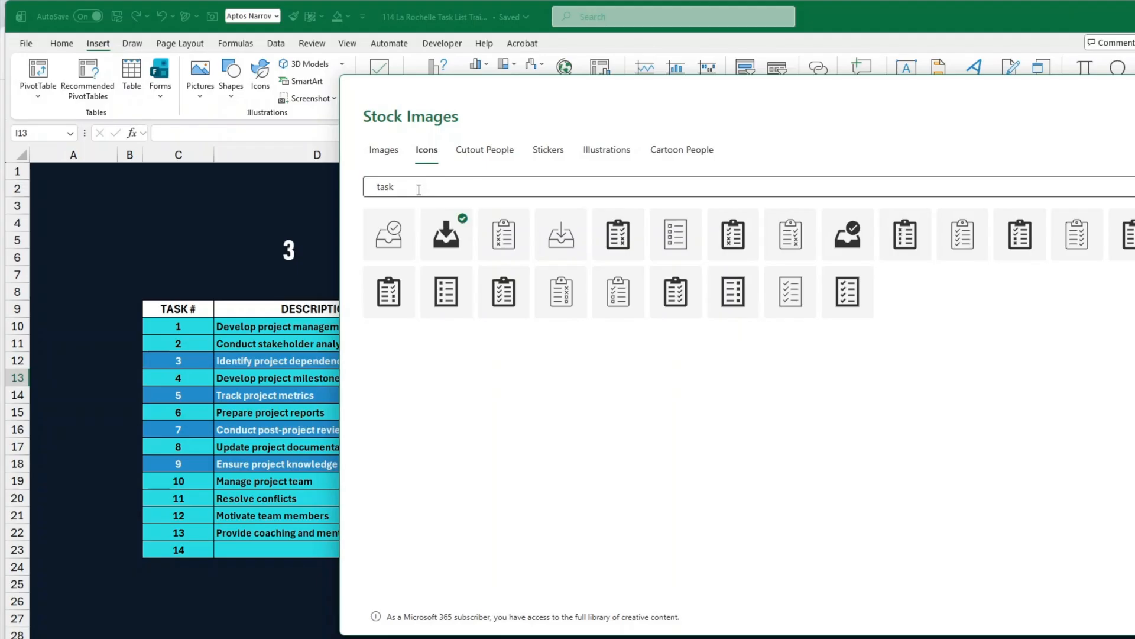
double_click(419, 189)
text(completed)
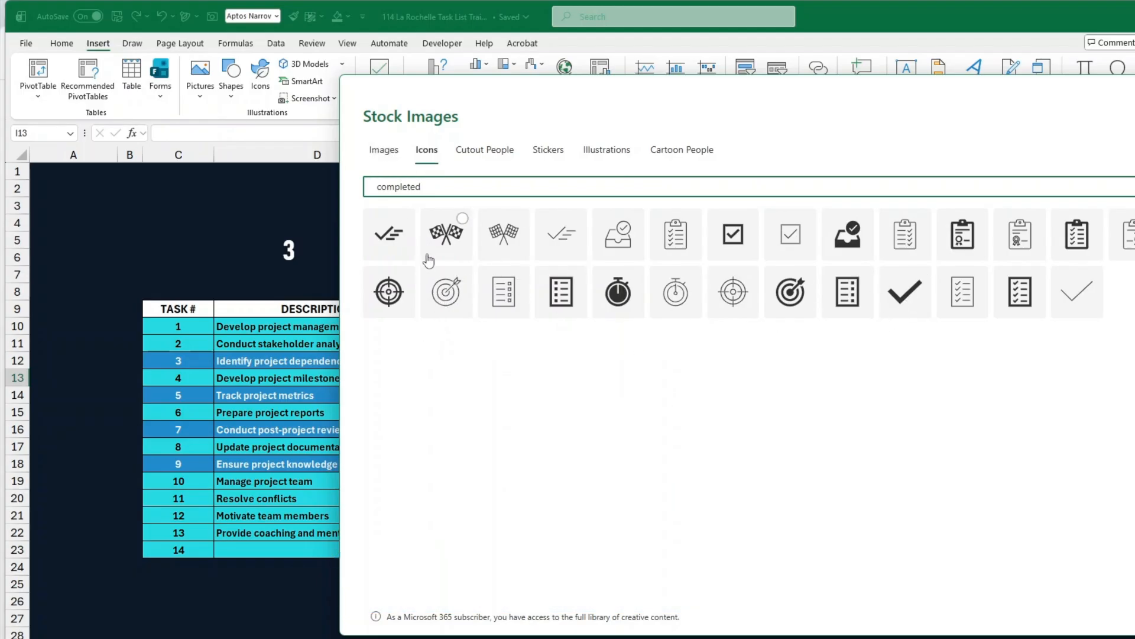
click(445, 224)
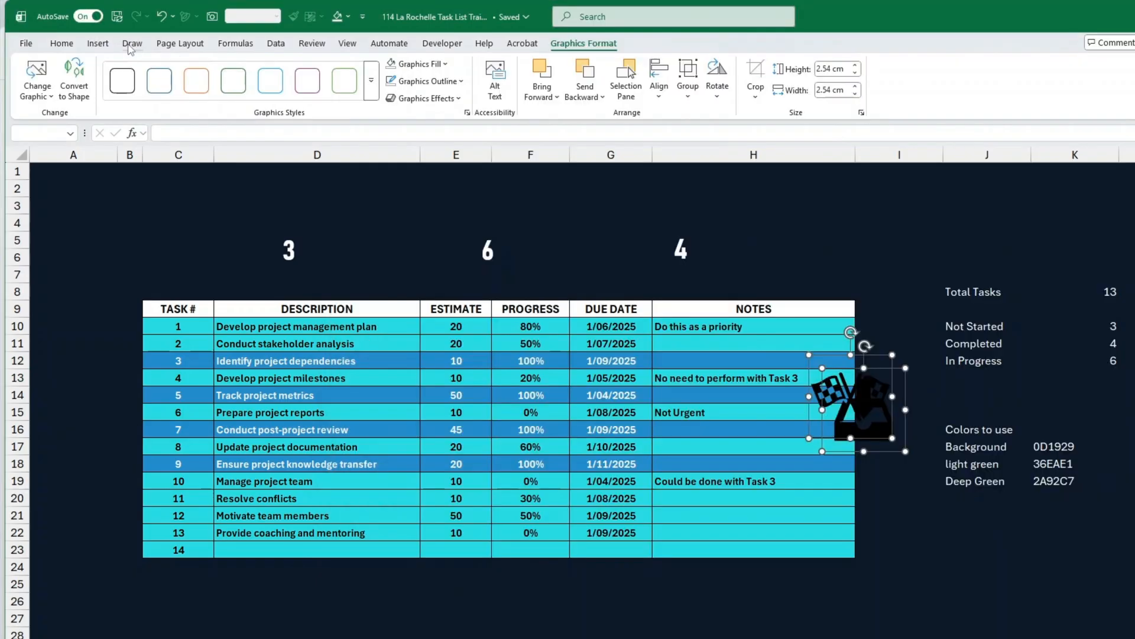
Search the stock icons for "progress" and insert the solid hourglass icon.
click(98, 43)
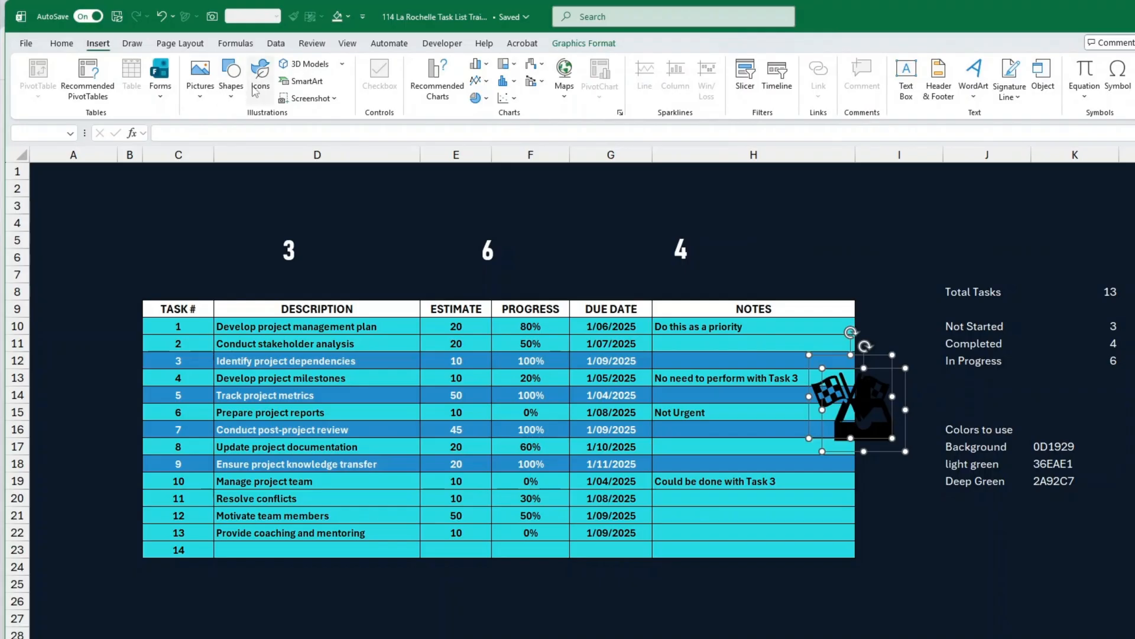
click(260, 75)
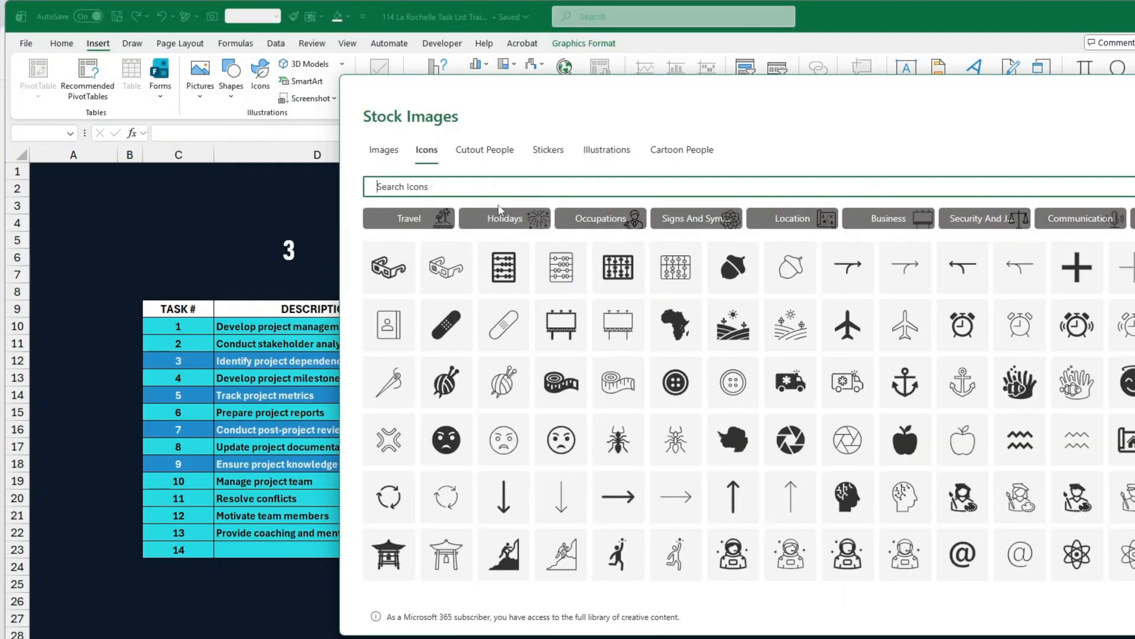
text(progress)
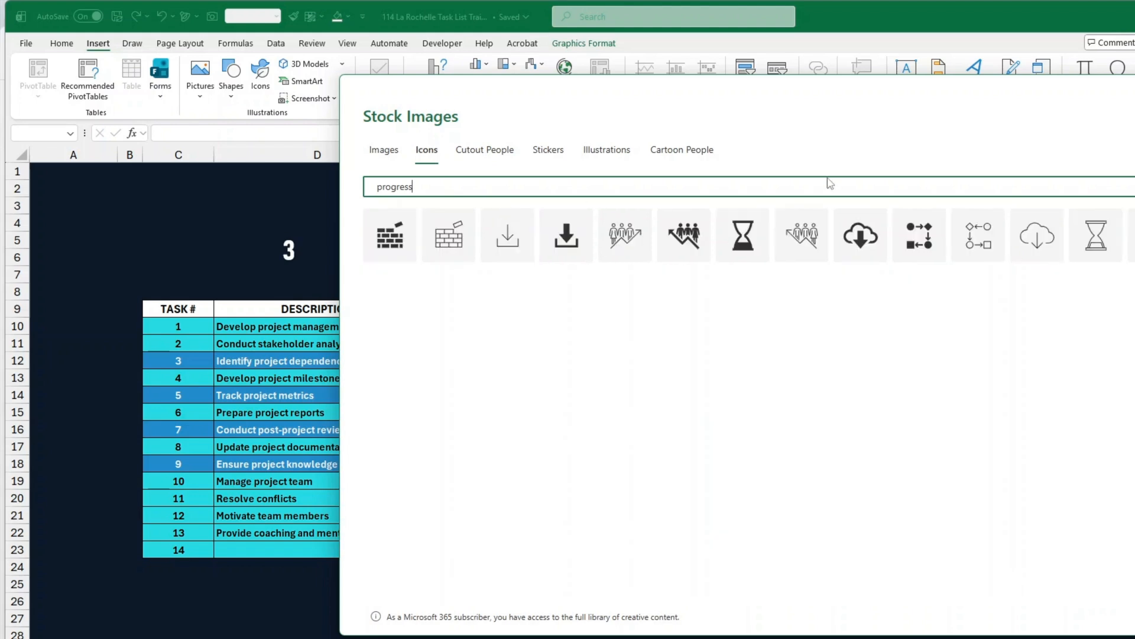
click(743, 261)
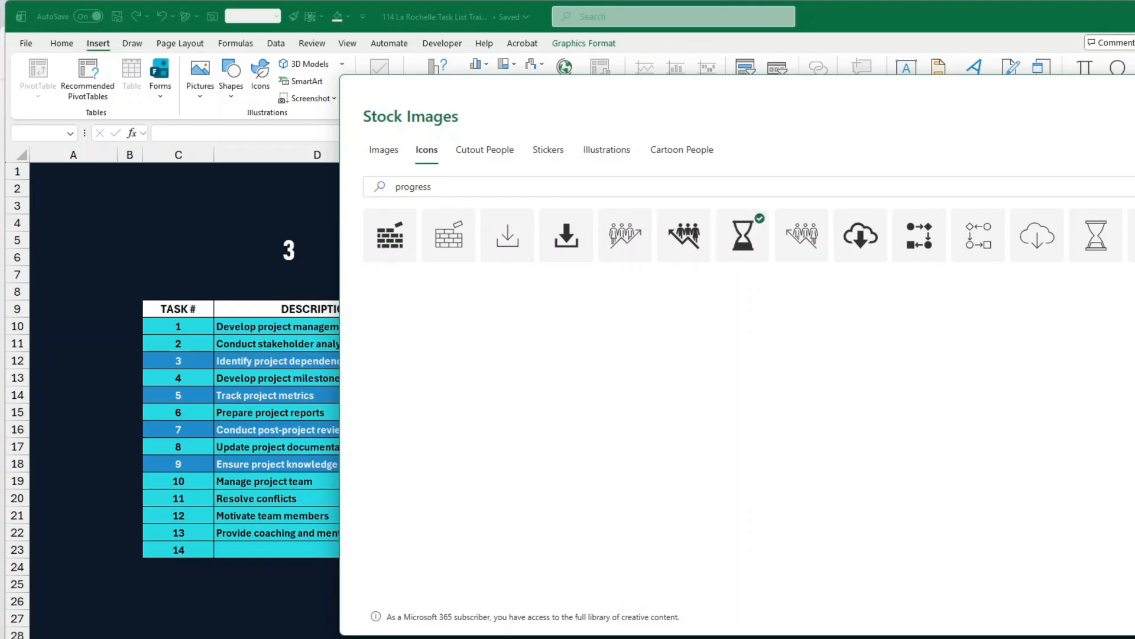
click(1132, 616)
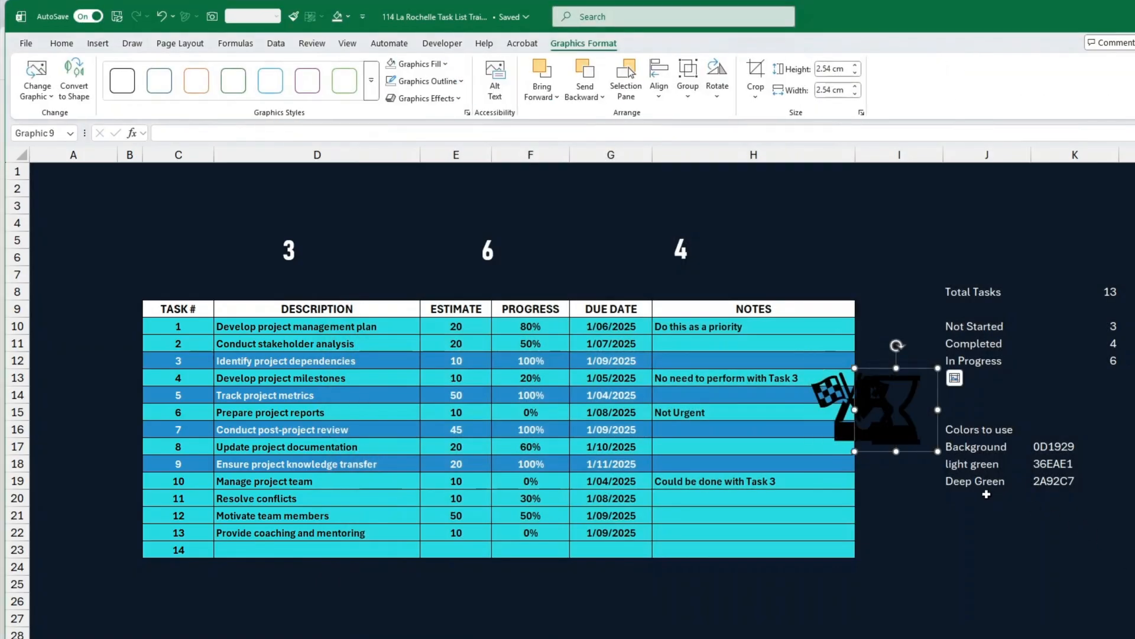
Fill the hourglass icon white, shrink it to about 1.32 cm square, and move it clear of the other icons.
drag(877, 425, 903, 402)
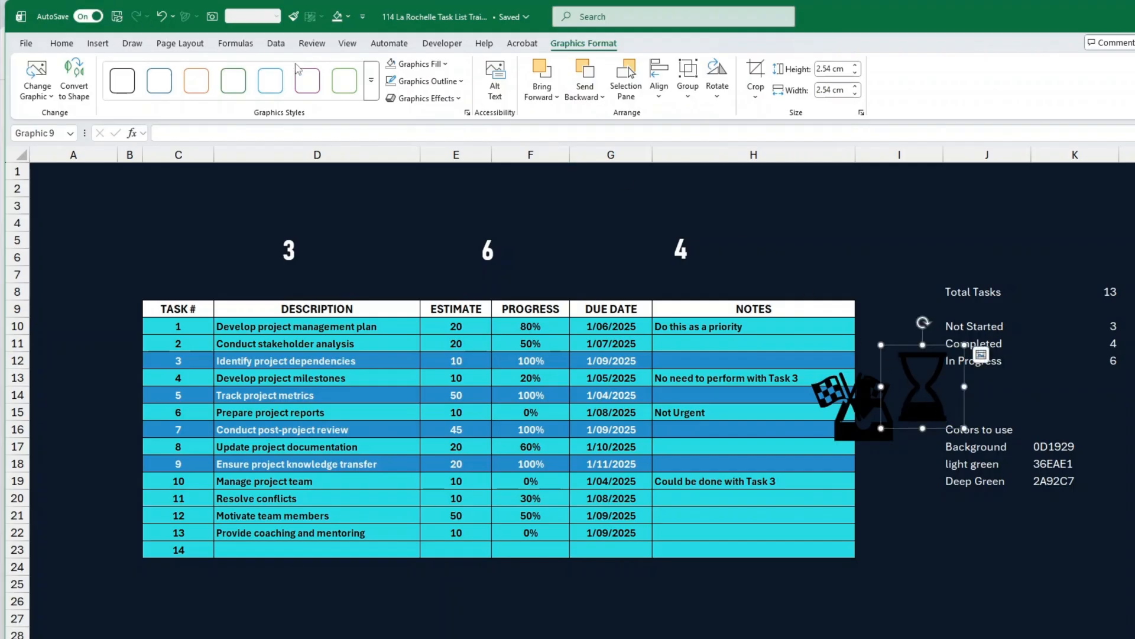
click(419, 64)
click(395, 154)
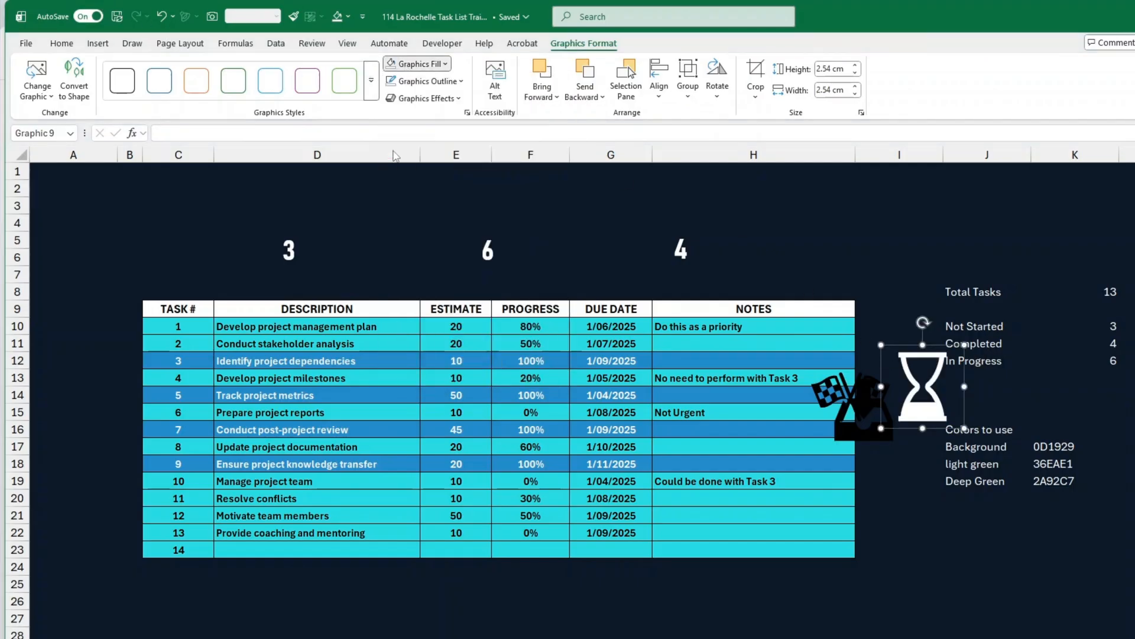
drag(965, 428, 884, 333)
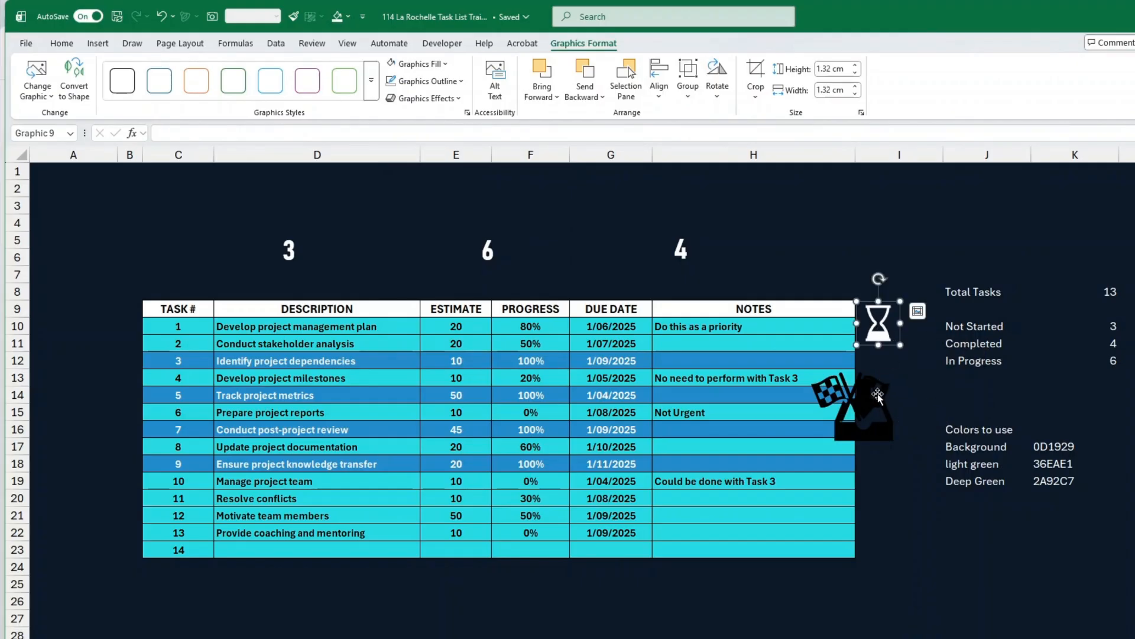
Fill the inbox and checkered flags icons white, separating them by moving the inbox over the Notes column.
click(855, 395)
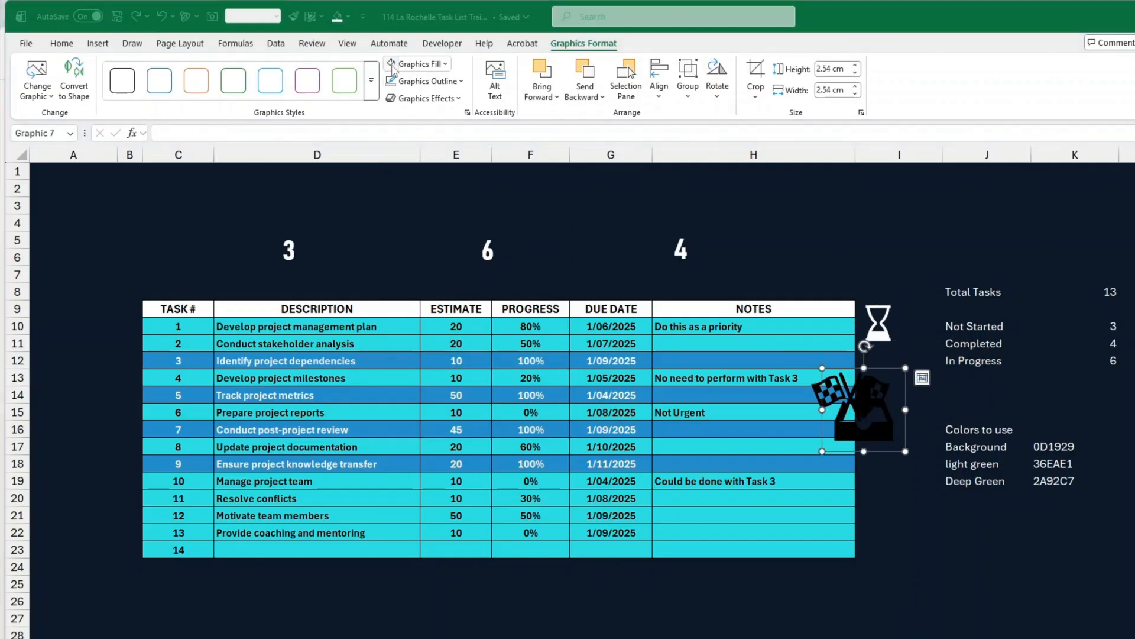
click(391, 65)
drag(858, 389, 768, 315)
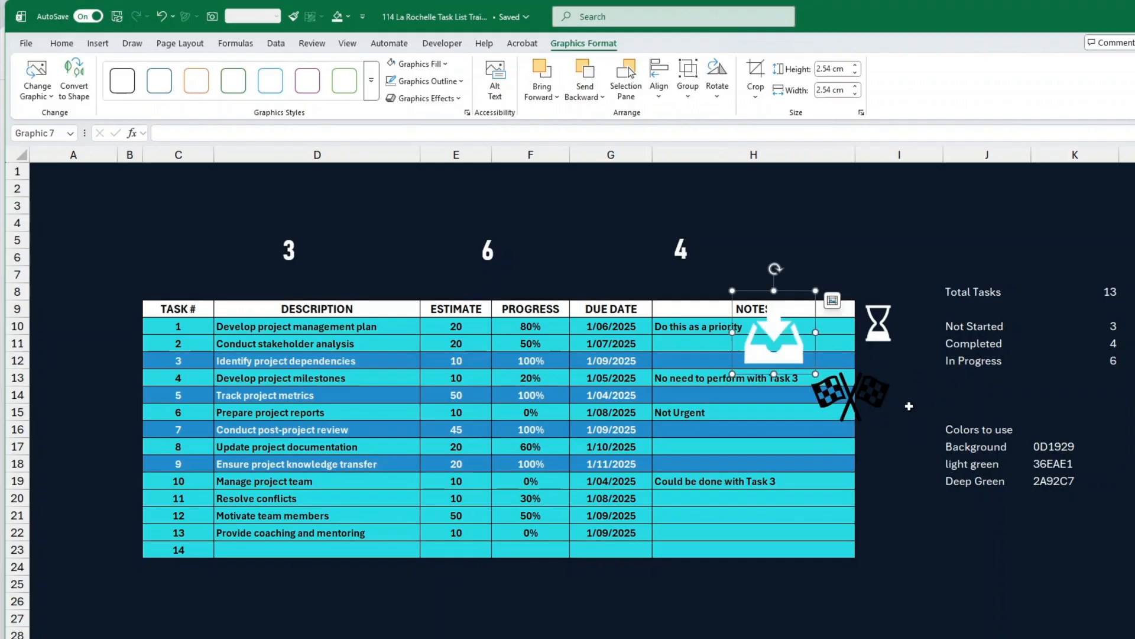
click(852, 389)
click(391, 65)
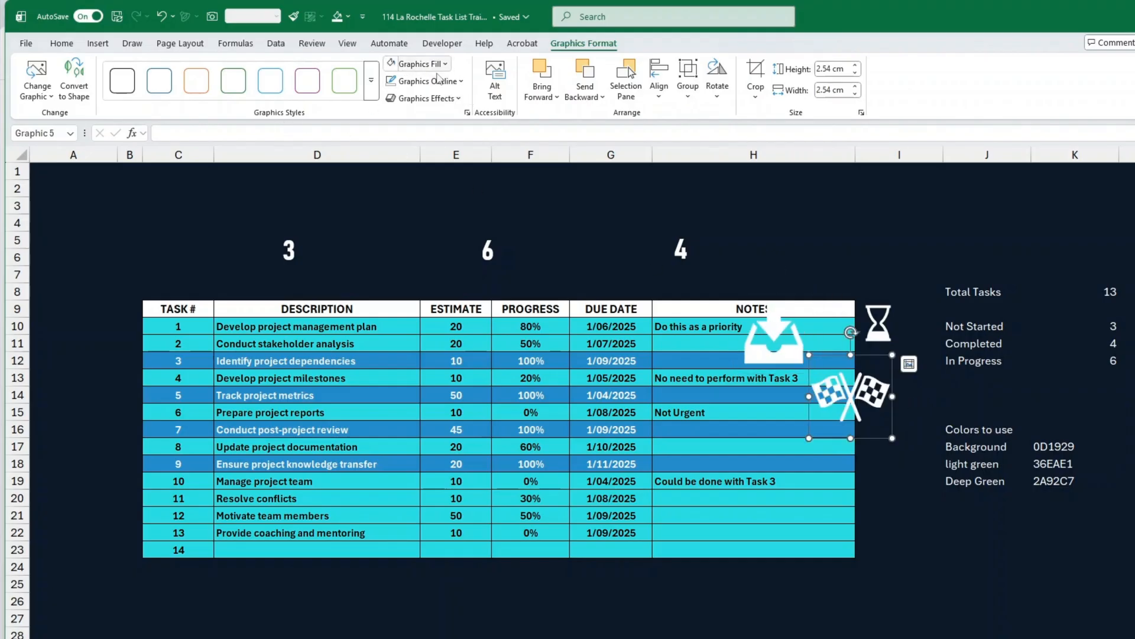
Shrink the flags icon to about 1.43 cm square and place it above the Completed count, with the hourglass above the In Progress count.
drag(891, 437, 710, 235)
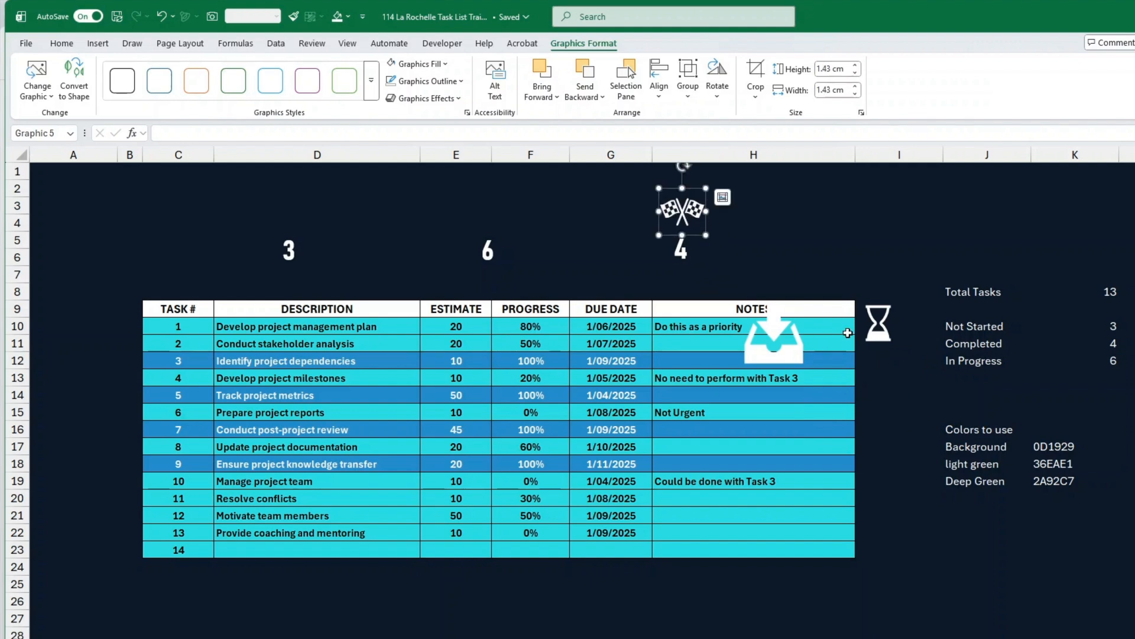
drag(868, 330, 487, 211)
Shrink the inbox icon to about 1.23 cm square and place it above the Not Started count.
click(776, 350)
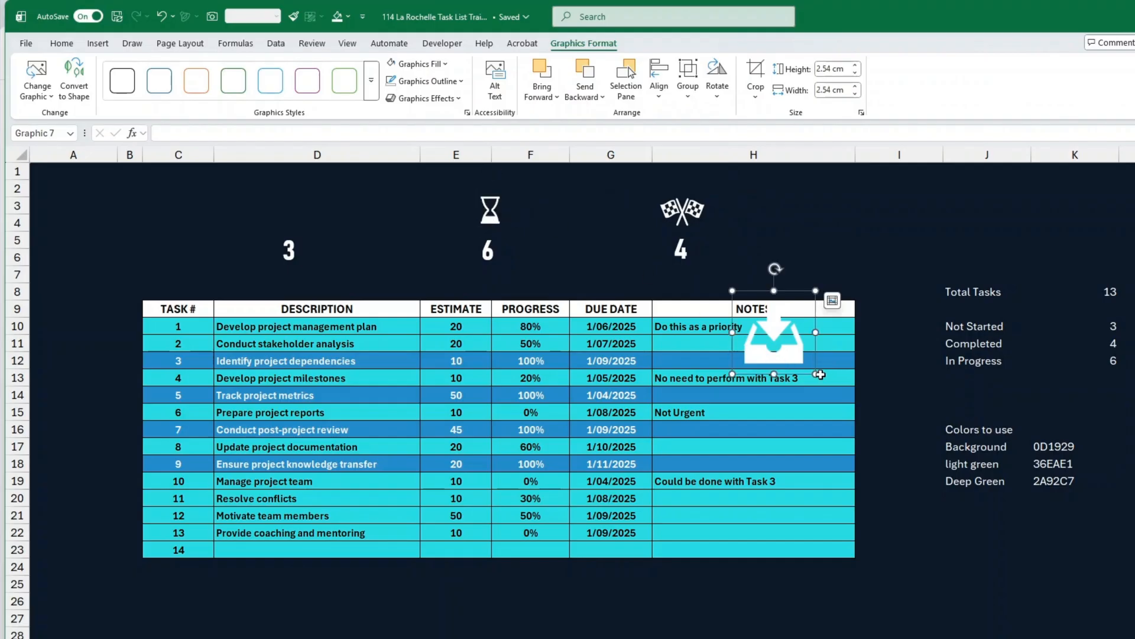
drag(819, 373, 780, 339)
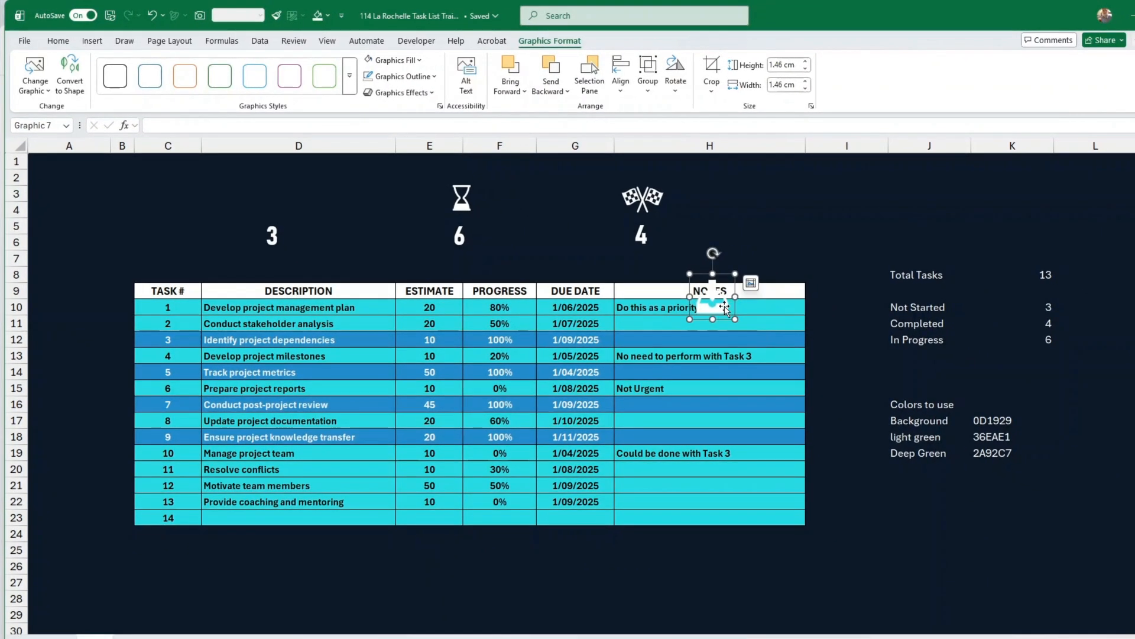
drag(725, 306, 293, 218)
click(329, 226)
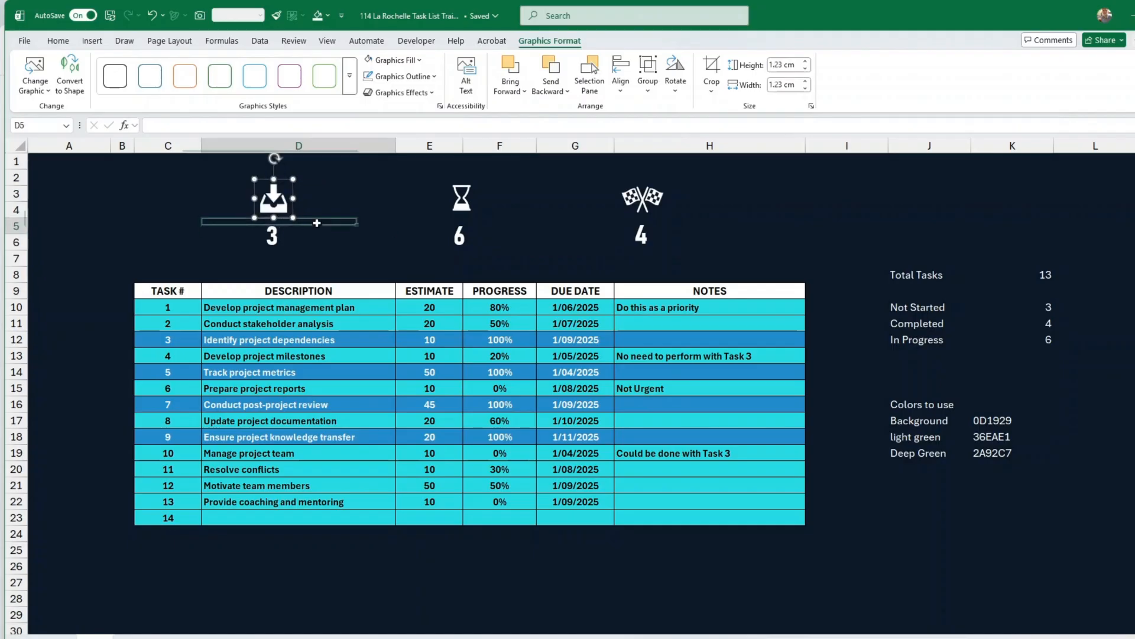
click(273, 202)
click(770, 242)
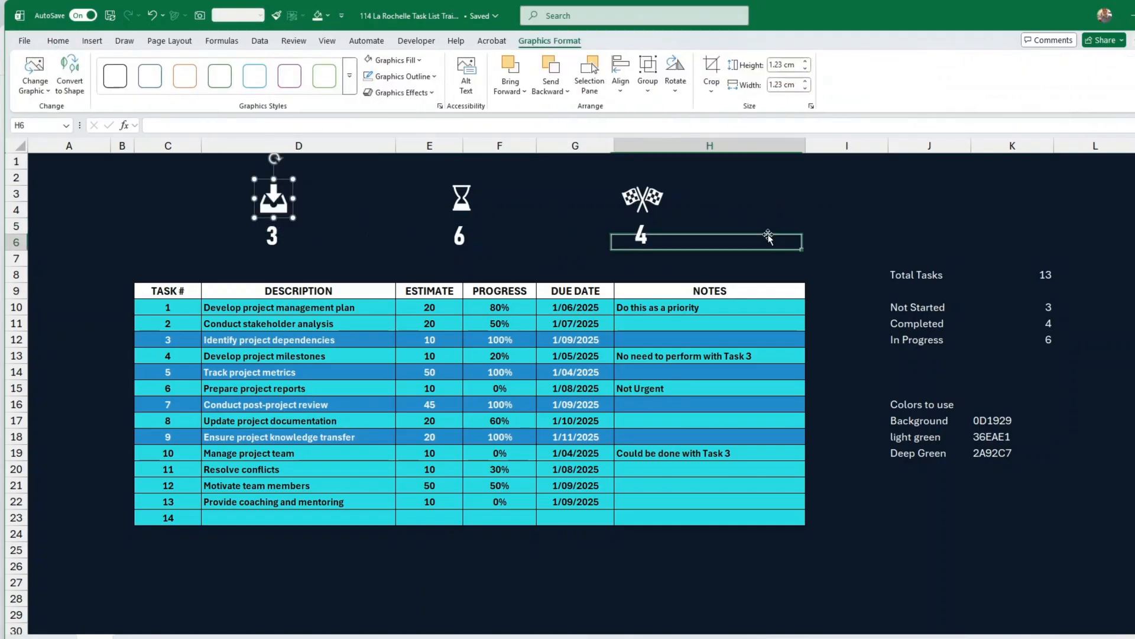
Shift the flags icon and the Completed count slightly right together, keeping the icon centred above the number.
click(647, 211)
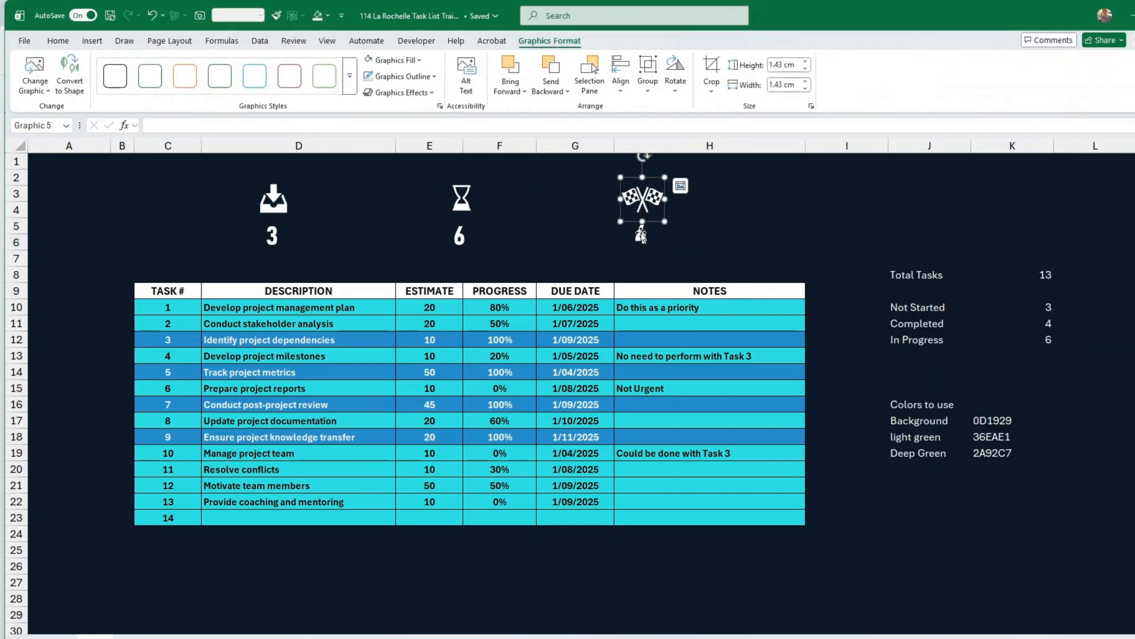
drag(640, 234, 655, 199)
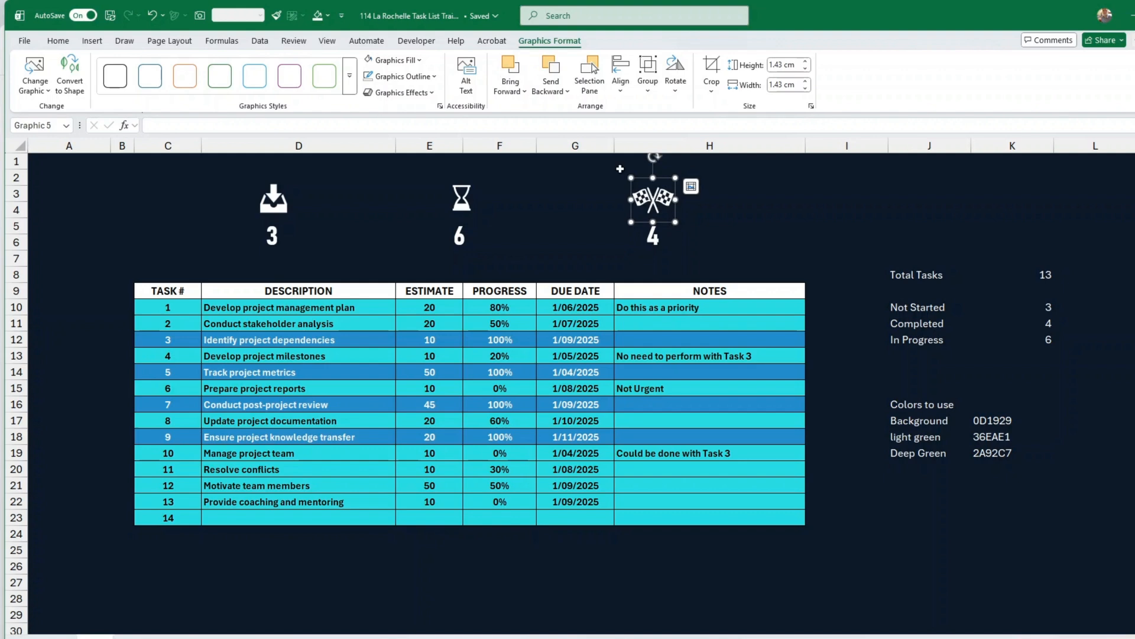
click(869, 467)
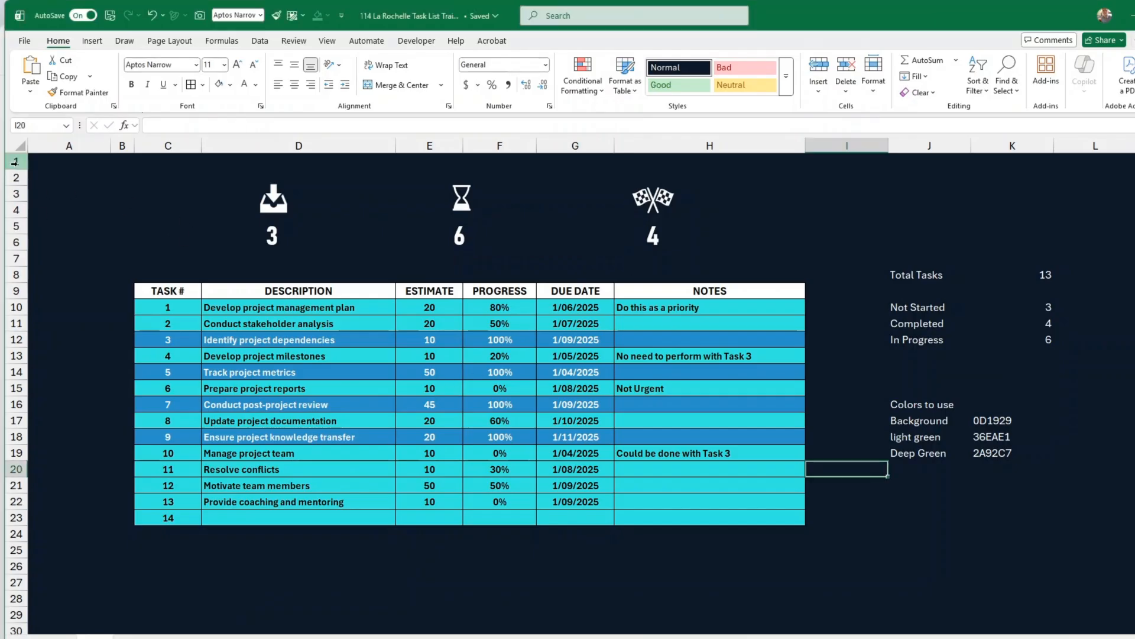
Make row 1 taller and draw a rounded rectangle about 3.26 cm wide and 1.02 cm high above the inbox icon.
drag(16, 169, 16, 199)
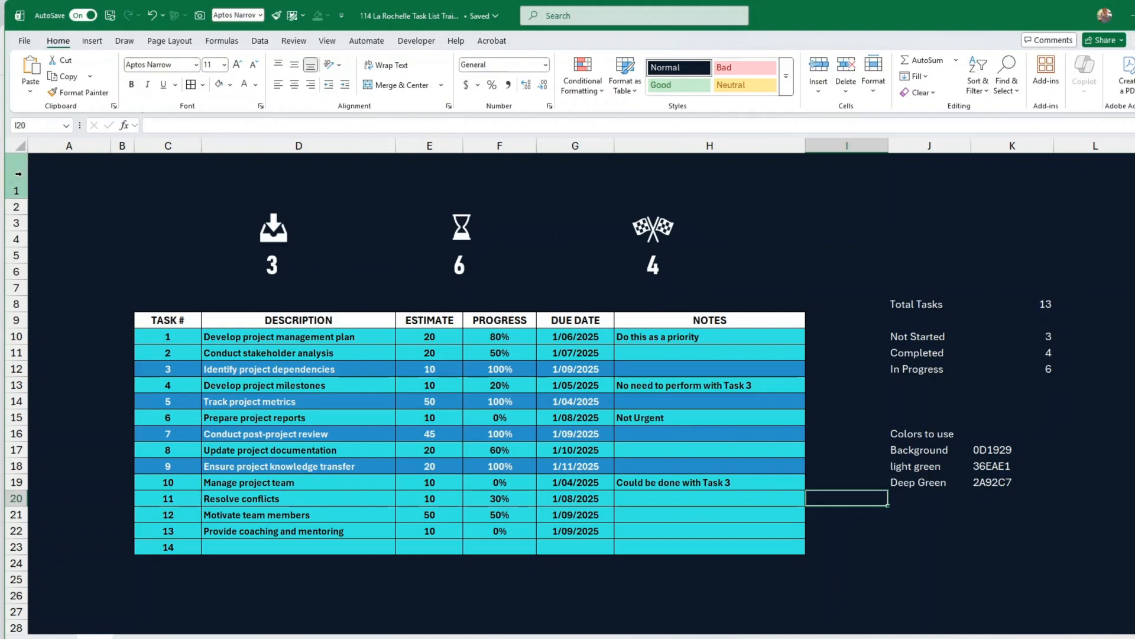
click(92, 42)
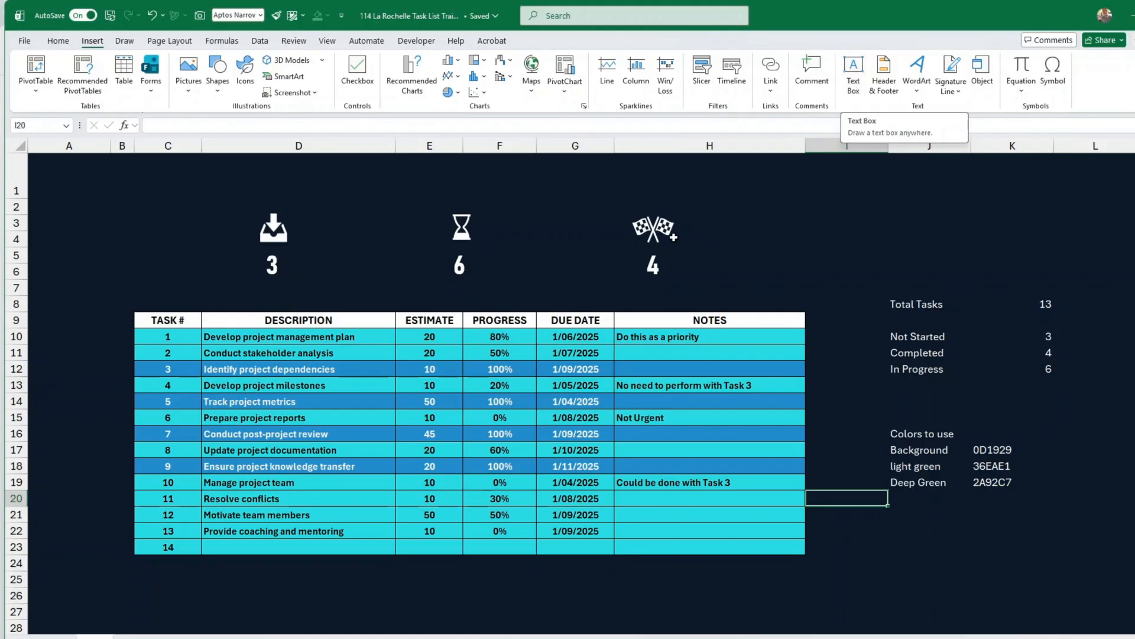
click(857, 90)
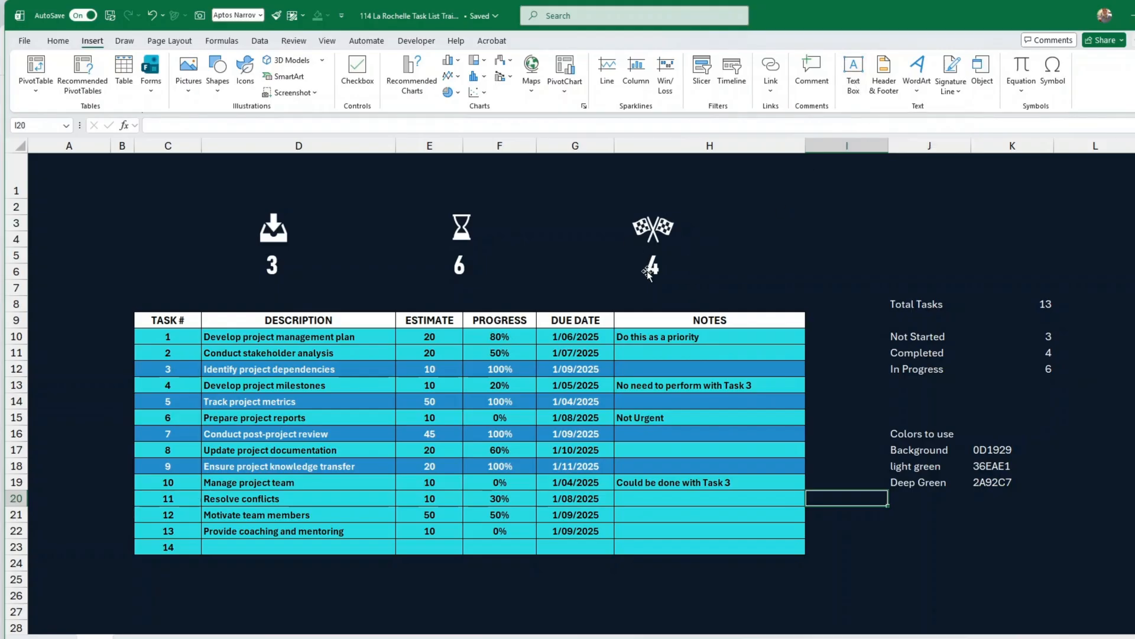
click(223, 92)
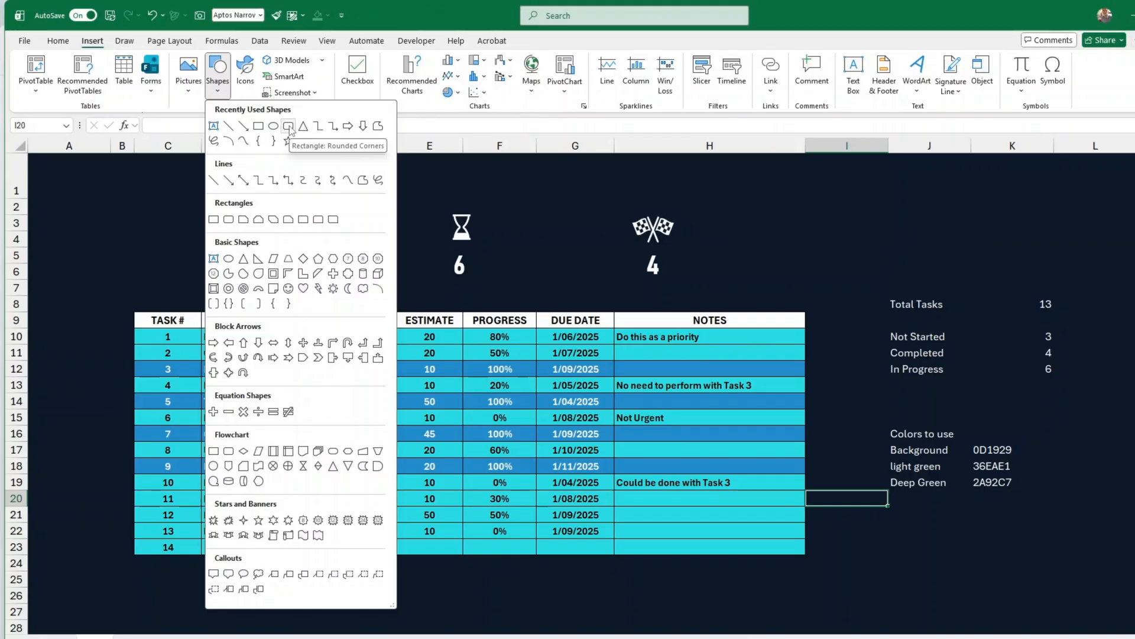
click(288, 126)
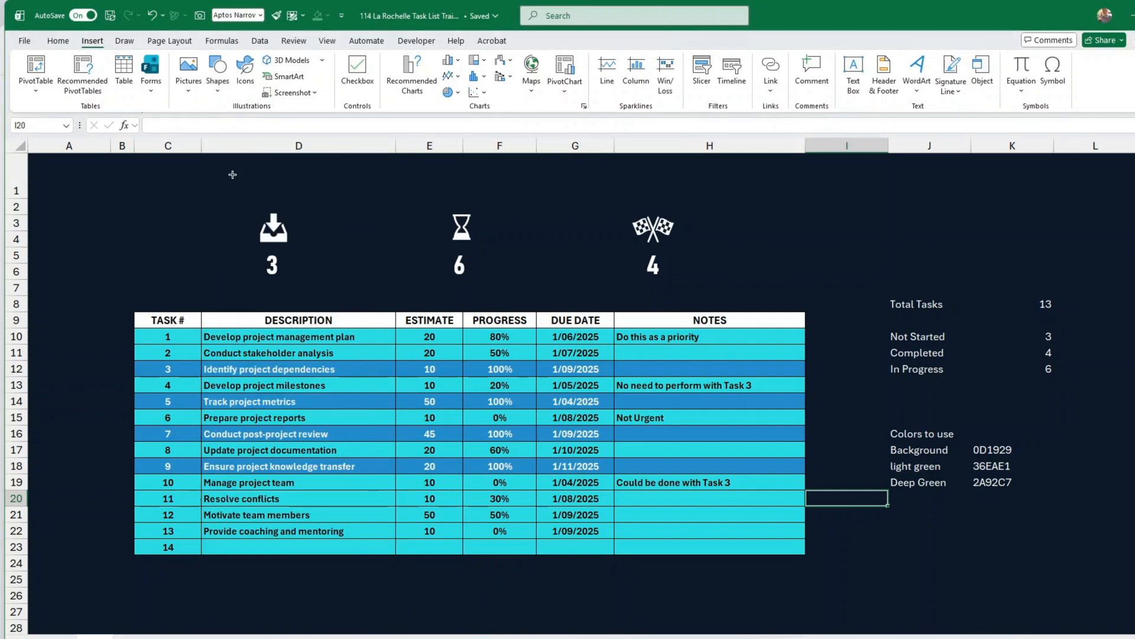
drag(231, 172, 331, 202)
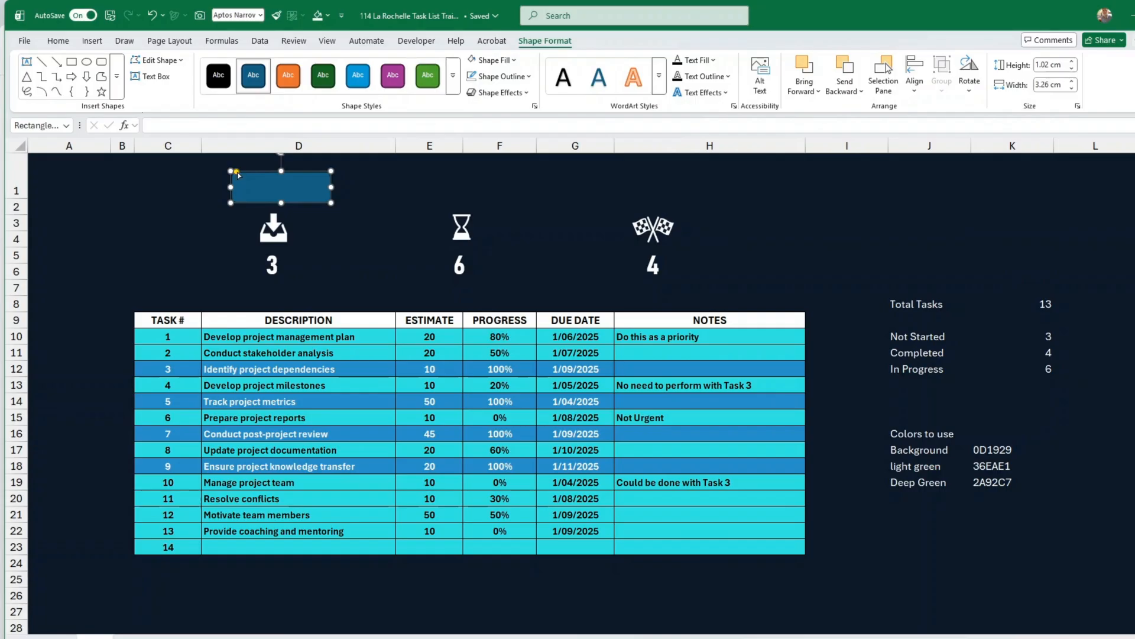
Increase the corner rounding of the rectangle and nudge it slightly up and left to centre it over the inbox icon.
drag(238, 174, 243, 172)
click(355, 208)
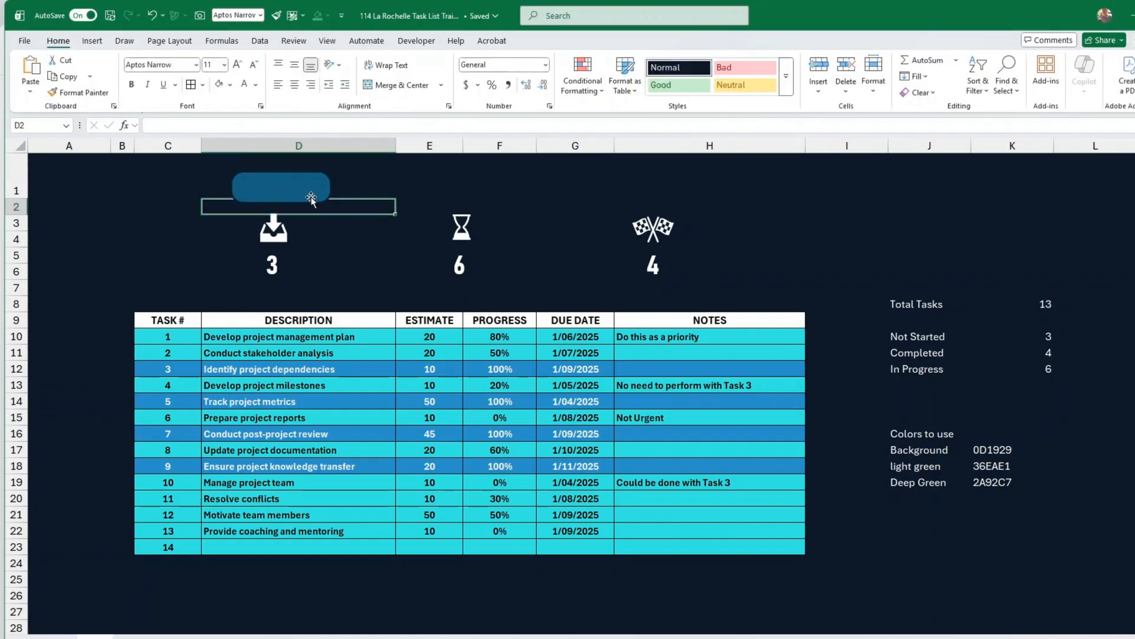
drag(310, 198, 307, 193)
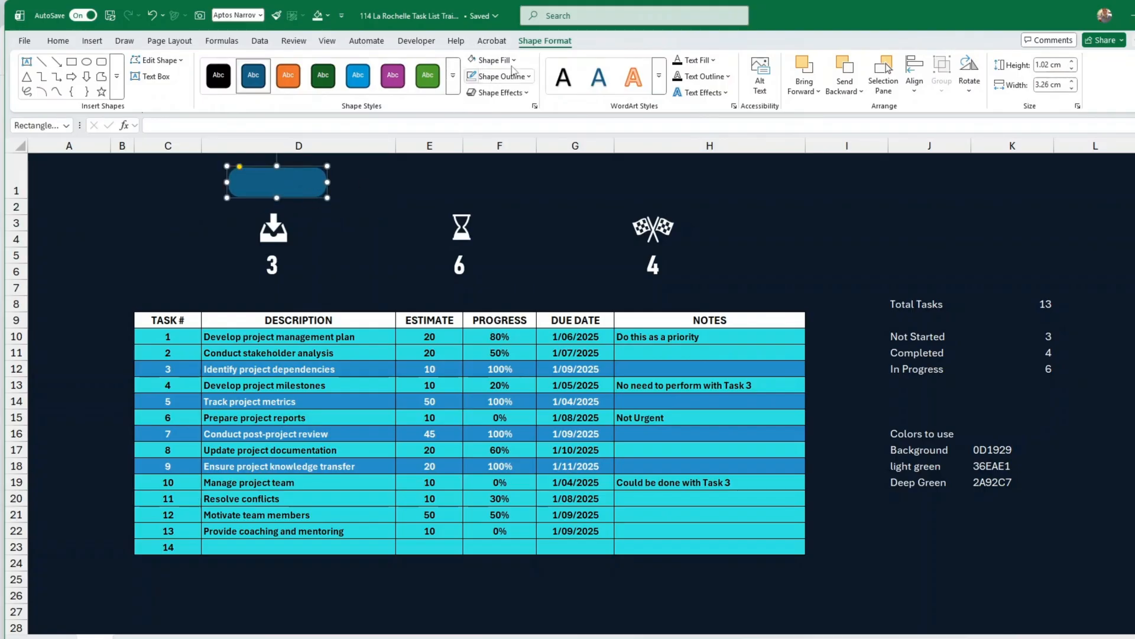
Switch the fill of the rounded rectangle above the inbox icon from solid to a gradient fill.
click(514, 60)
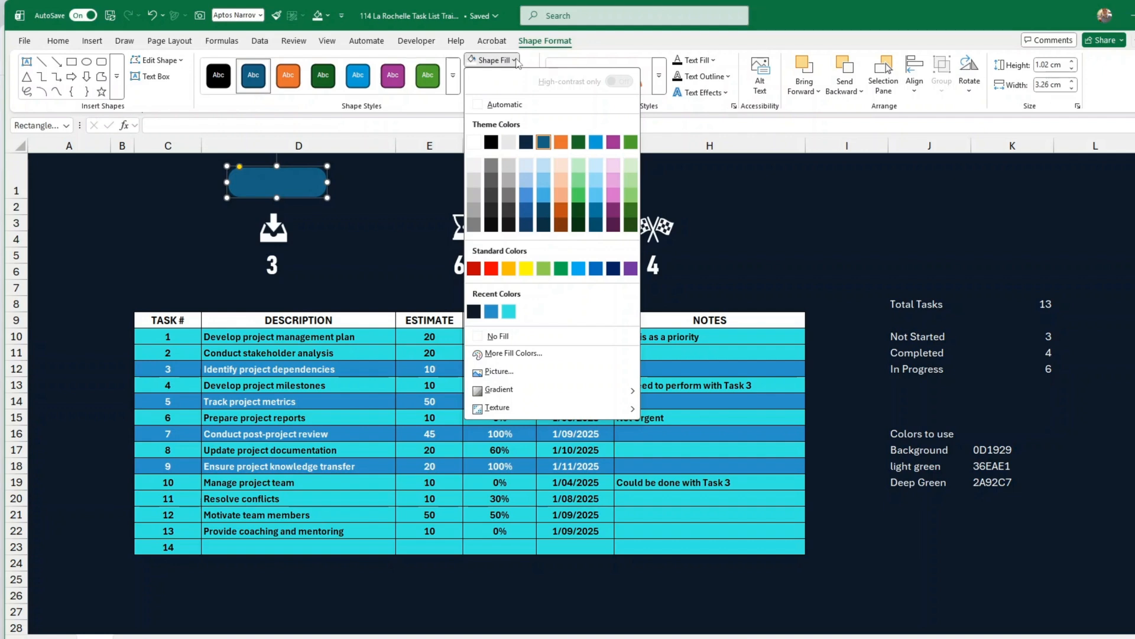
mouse_move(505, 393)
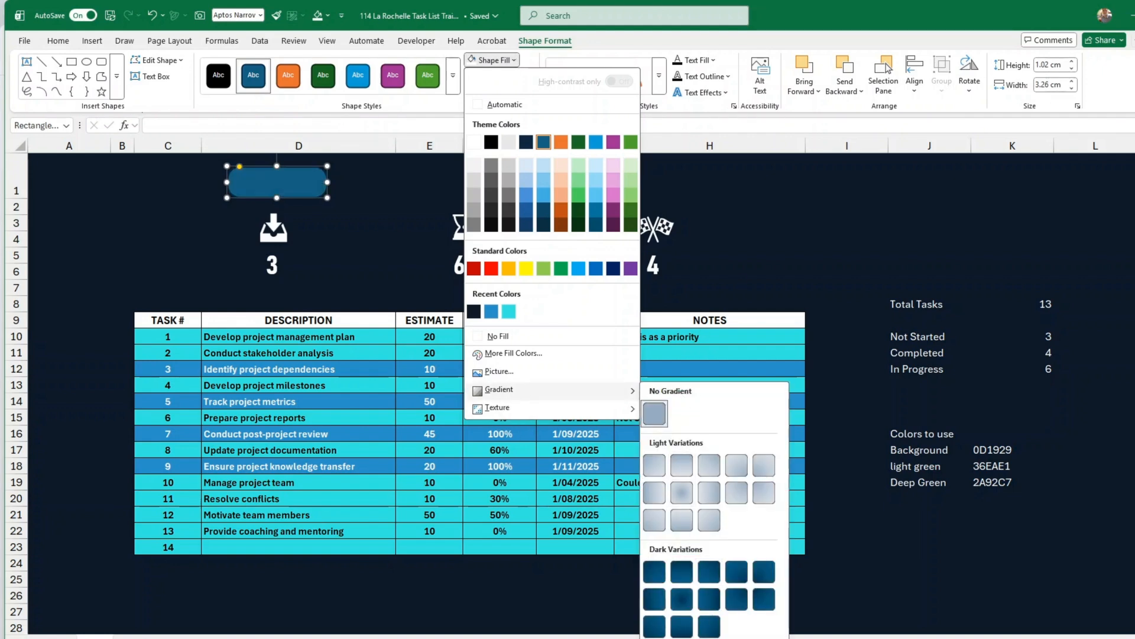
click(686, 638)
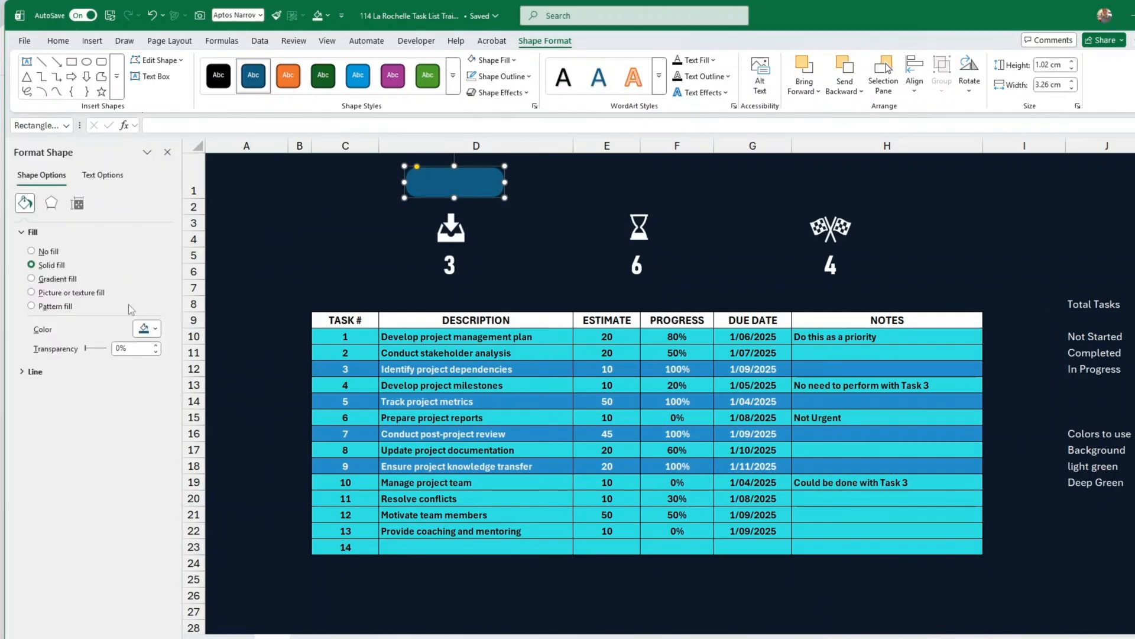
click(31, 279)
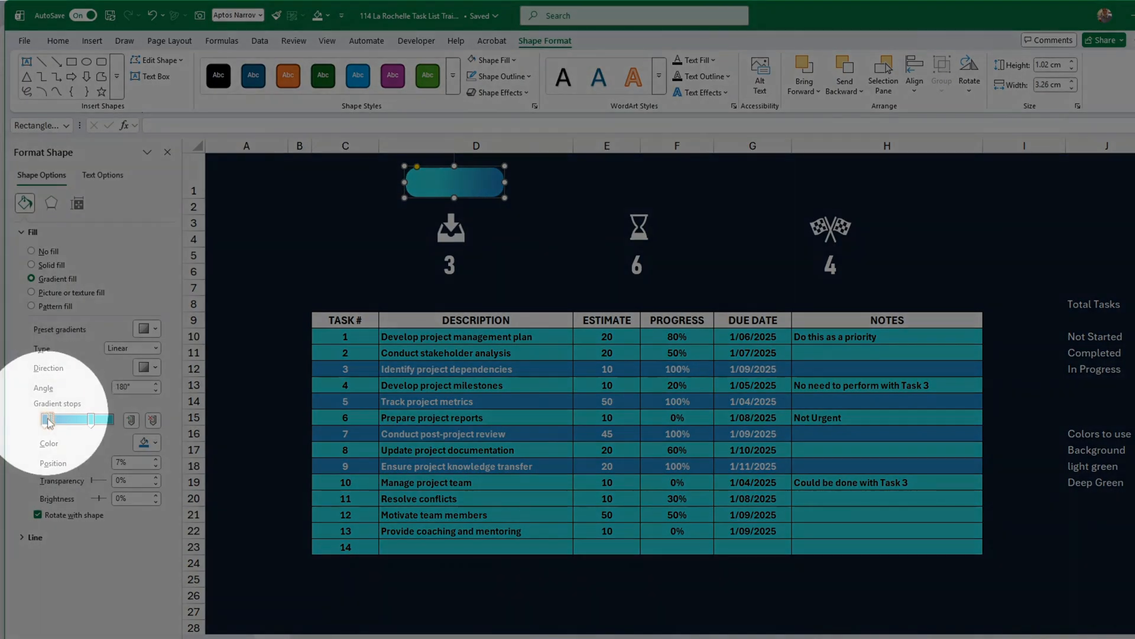
Position the gradient's blue stop at 0% and its light cyan stop at 100%.
click(50, 422)
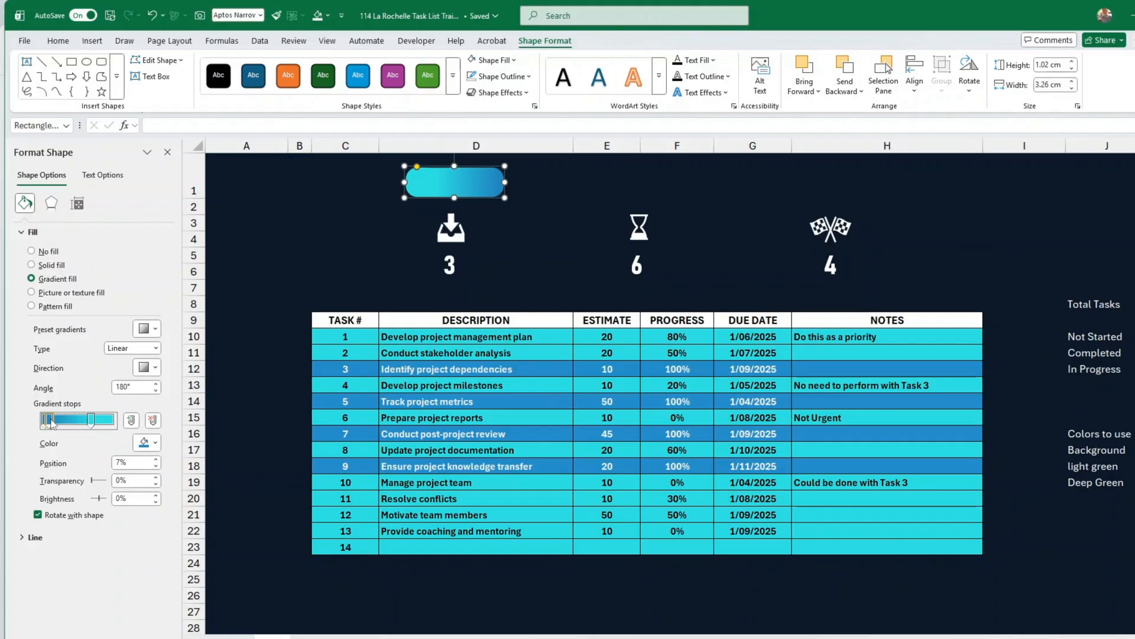
drag(50, 421, 48, 438)
click(153, 420)
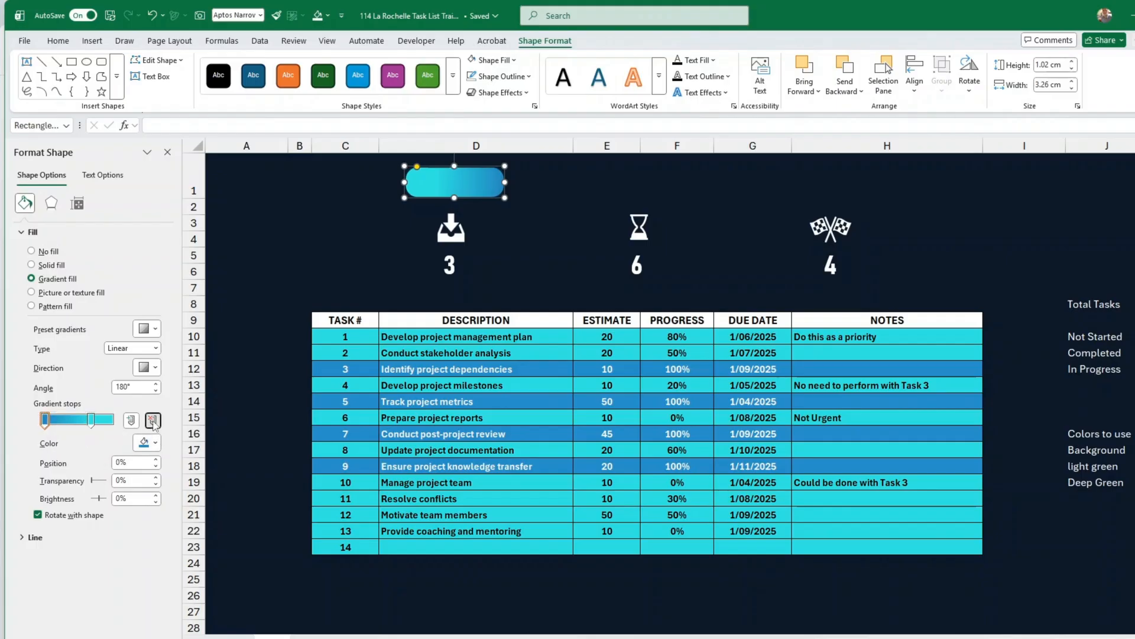
drag(92, 421, 114, 421)
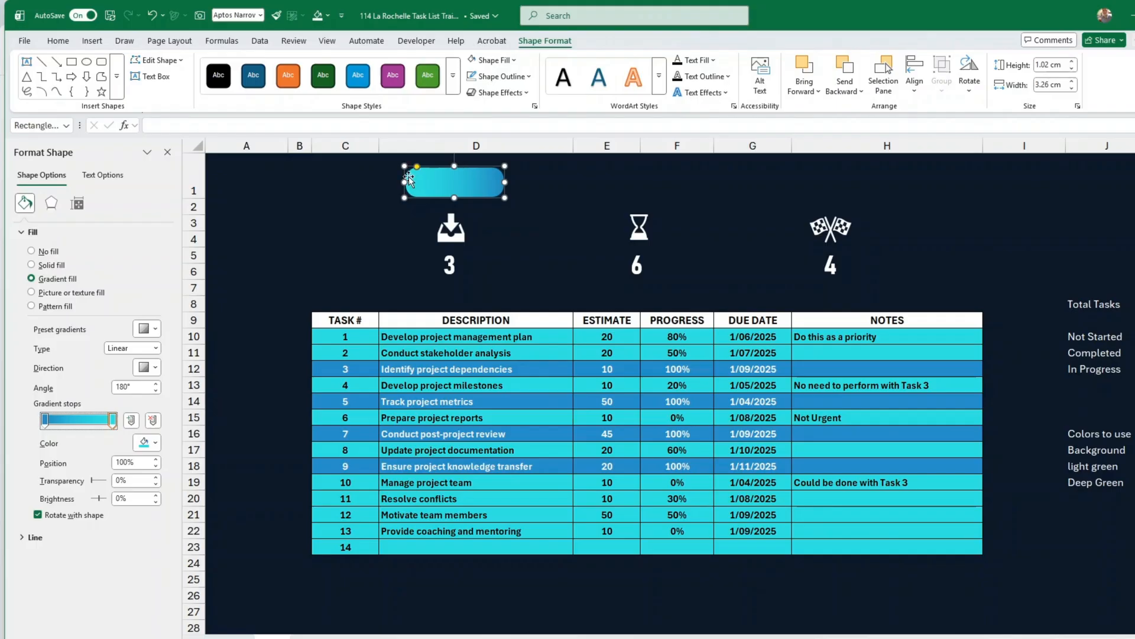
Check the colours of the gradient's two stops and the available gradient directions.
click(45, 422)
click(155, 442)
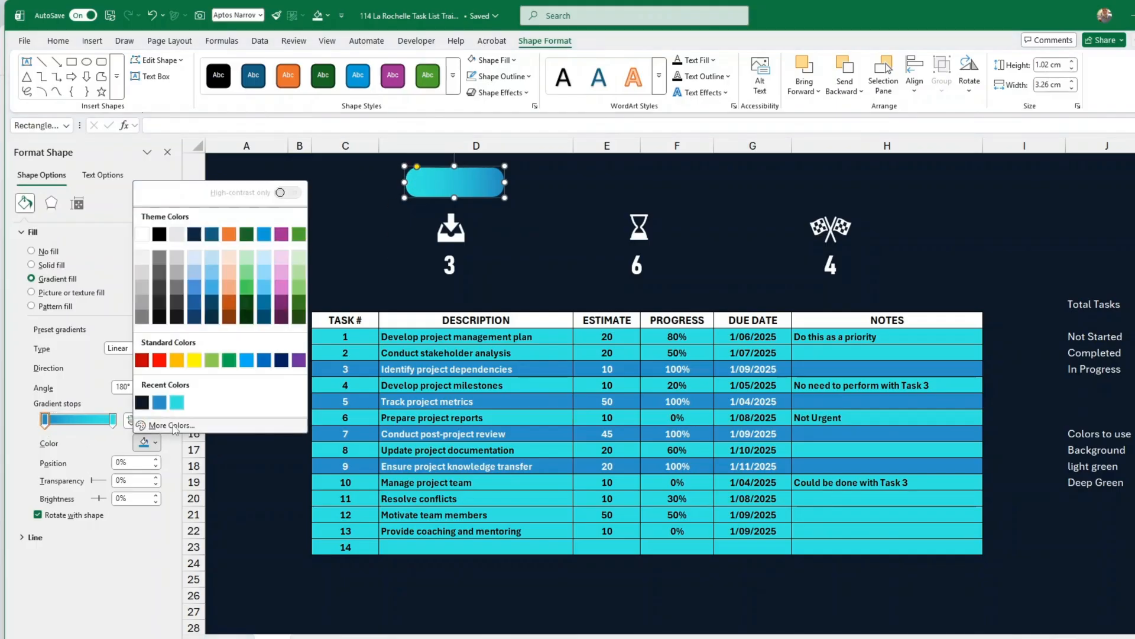
click(175, 428)
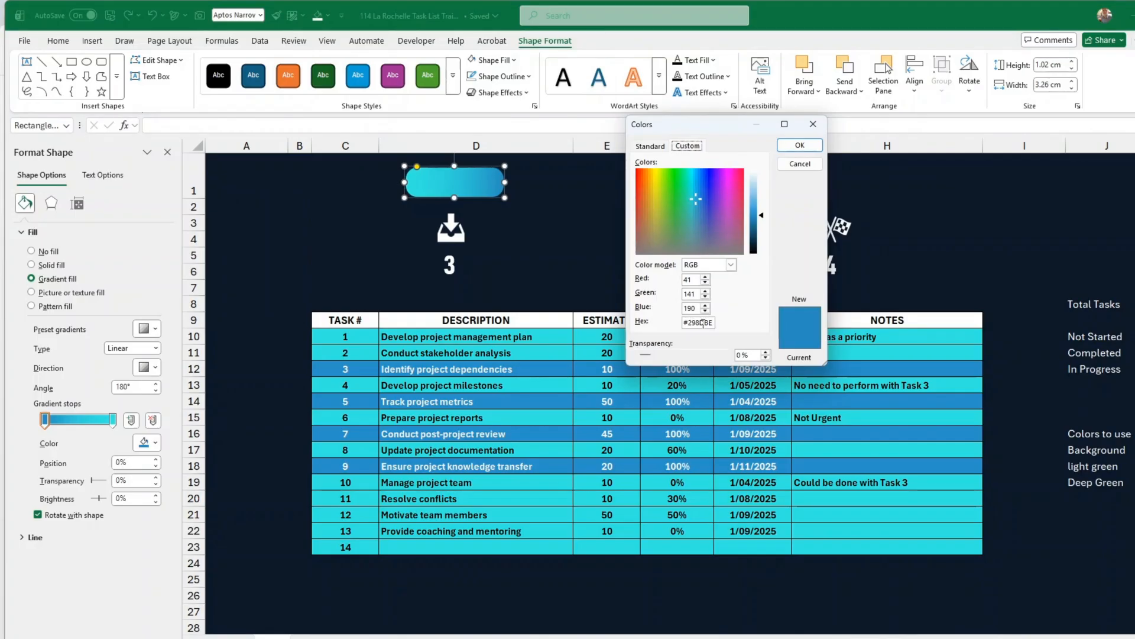
click(799, 144)
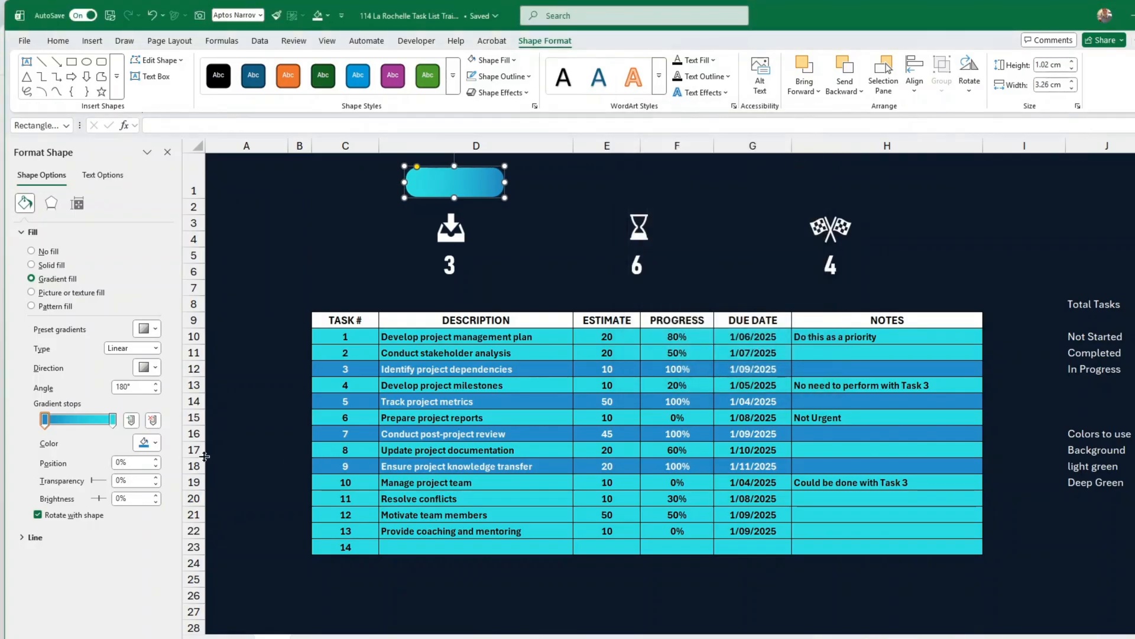
click(153, 442)
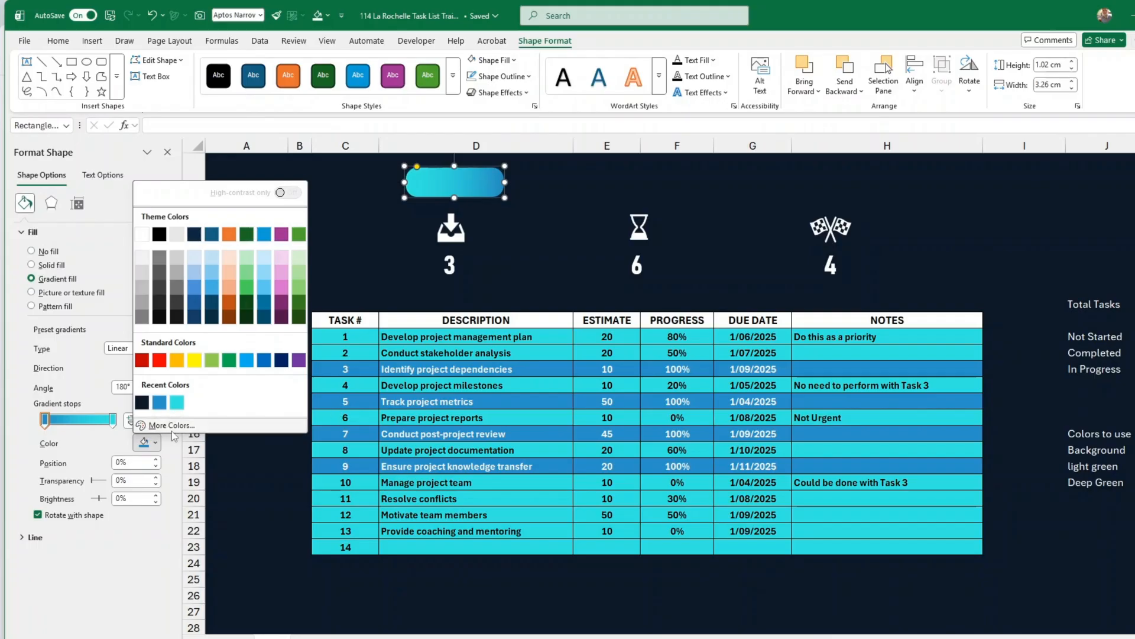
click(112, 420)
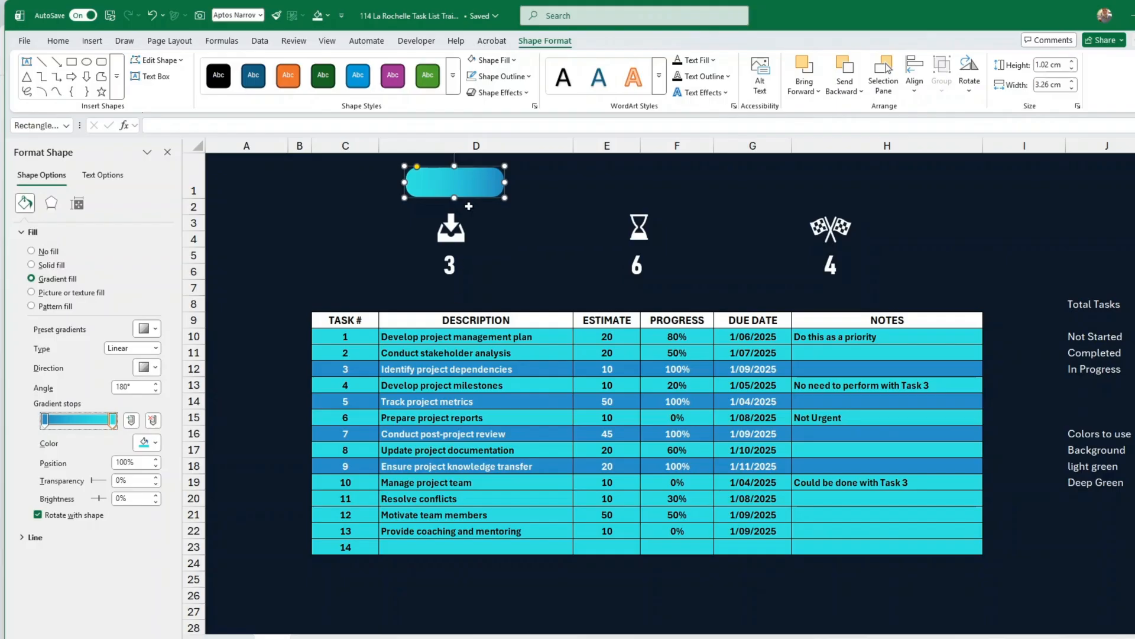
click(157, 368)
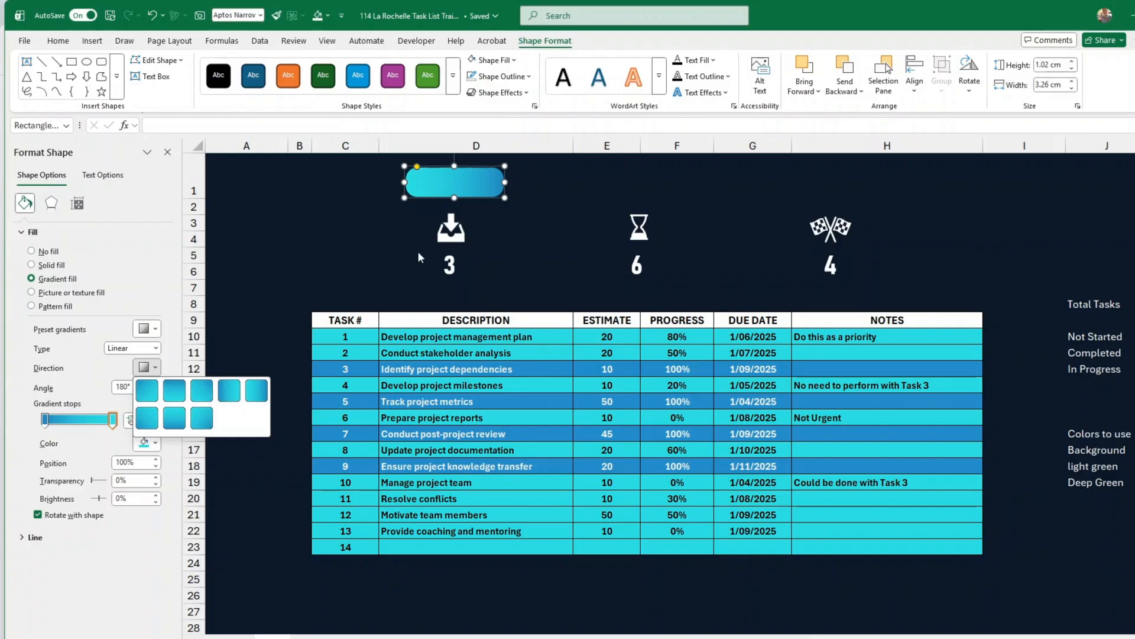
Label the rounded rectangle NOT STARTED and format the text as bold Bahnschrift SemiCondensed.
click(369, 230)
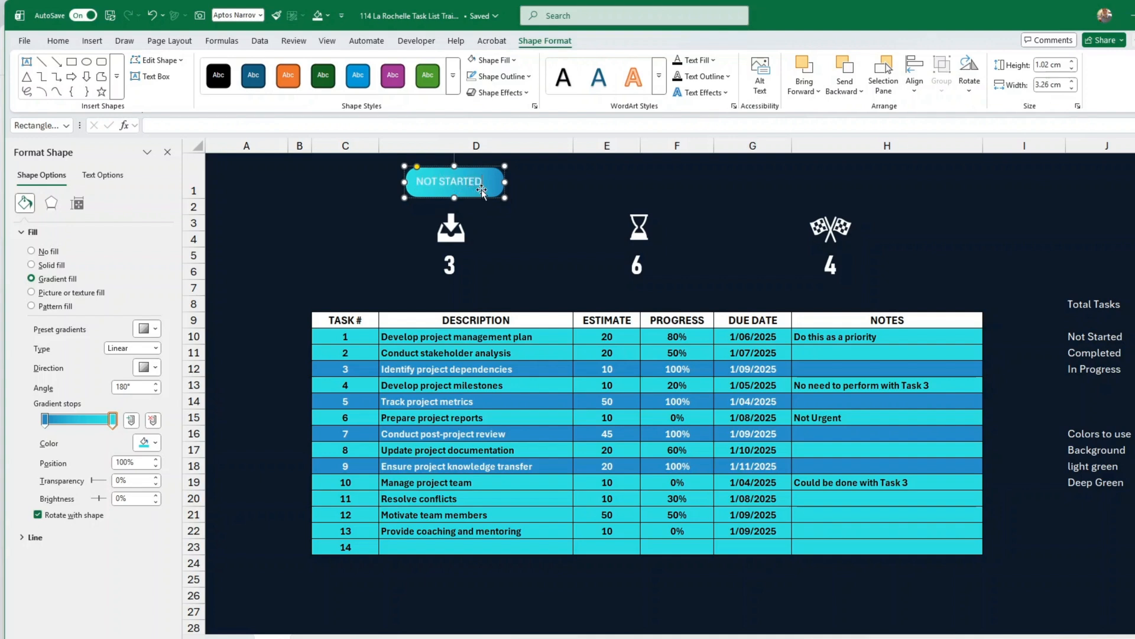
click(601, 237)
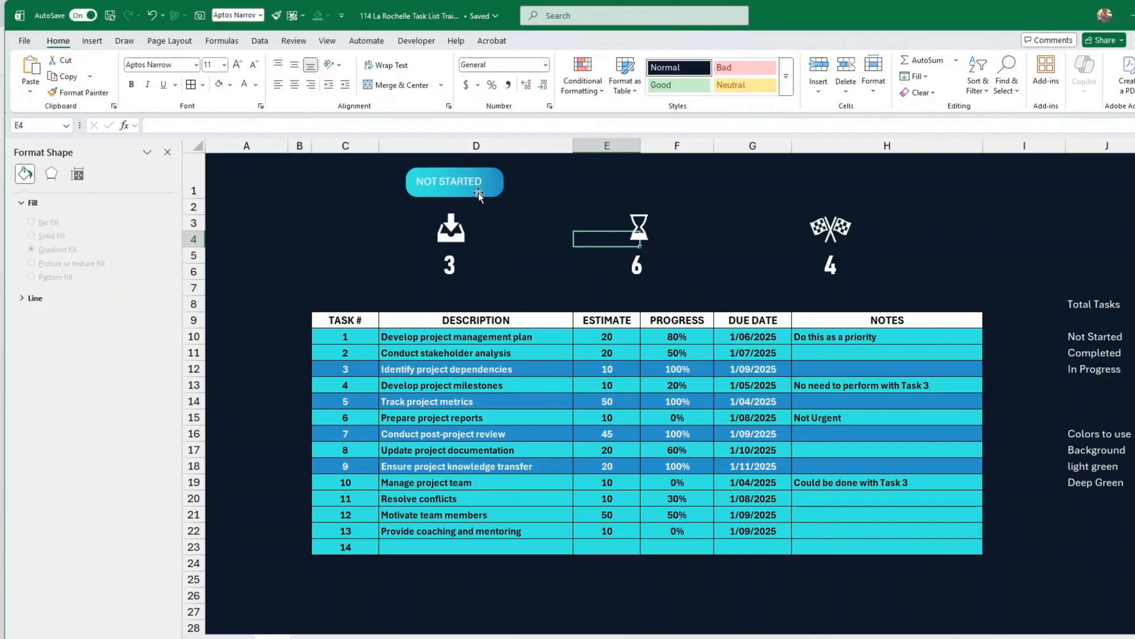
click(478, 193)
click(57, 41)
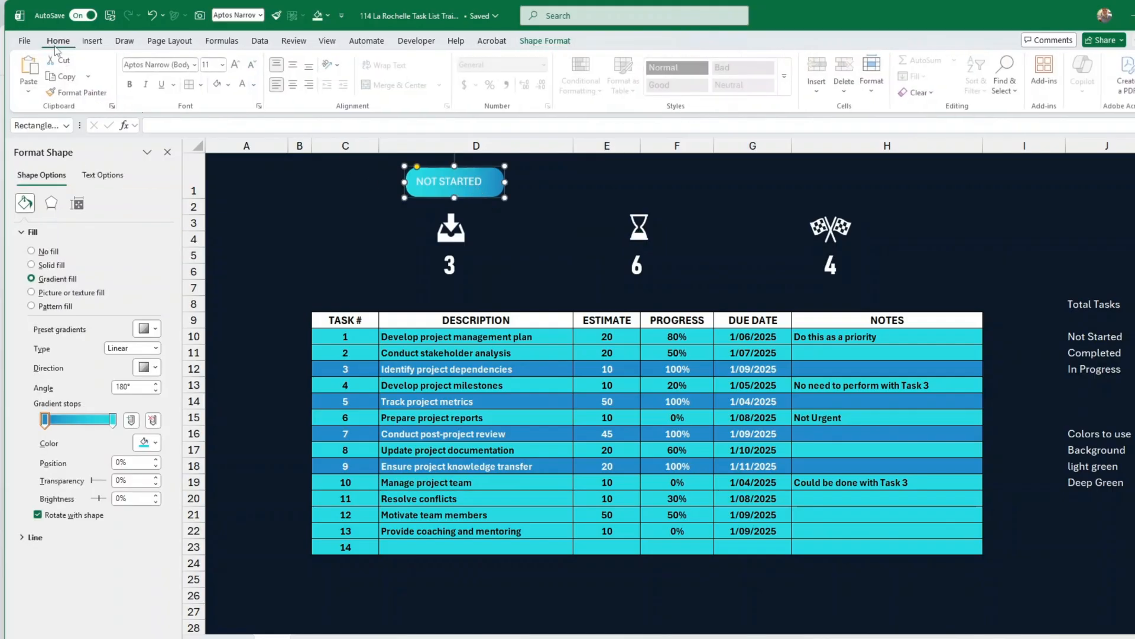
click(131, 84)
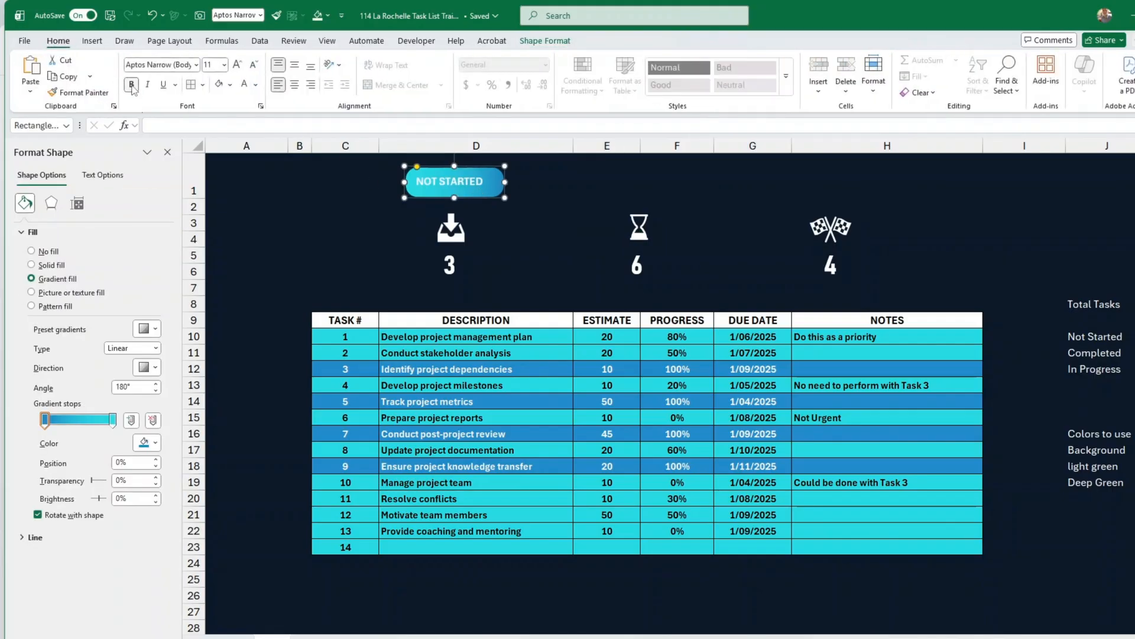
click(196, 65)
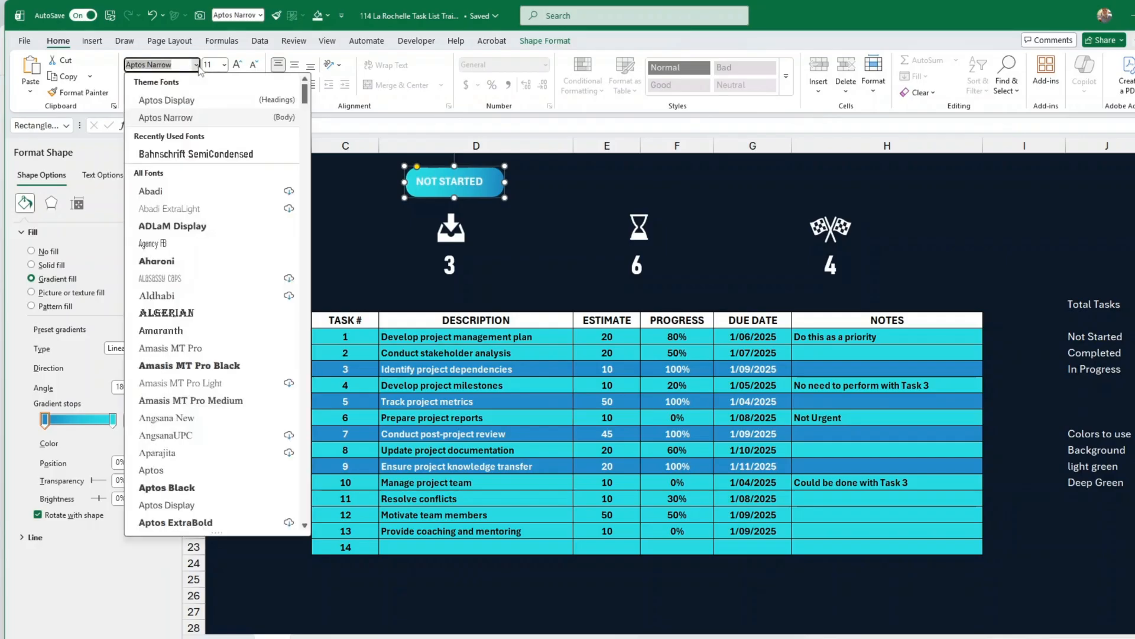
click(219, 153)
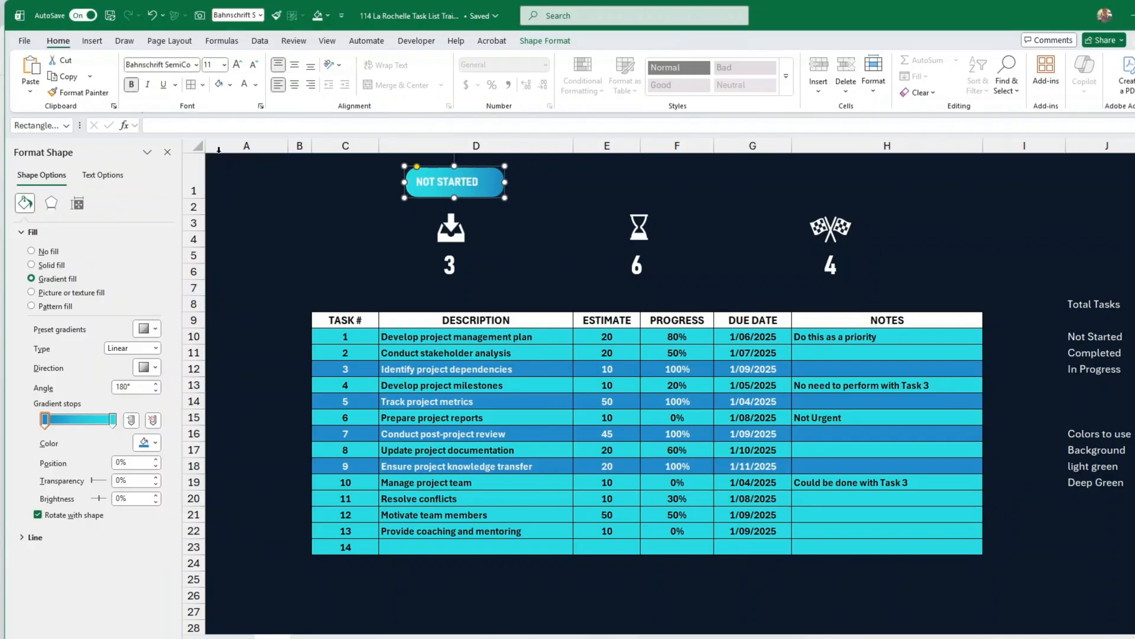
Enlarge the NOT STARTED text to size 14 and widen the shape slightly so the centred label fits on one line.
click(237, 64)
click(237, 65)
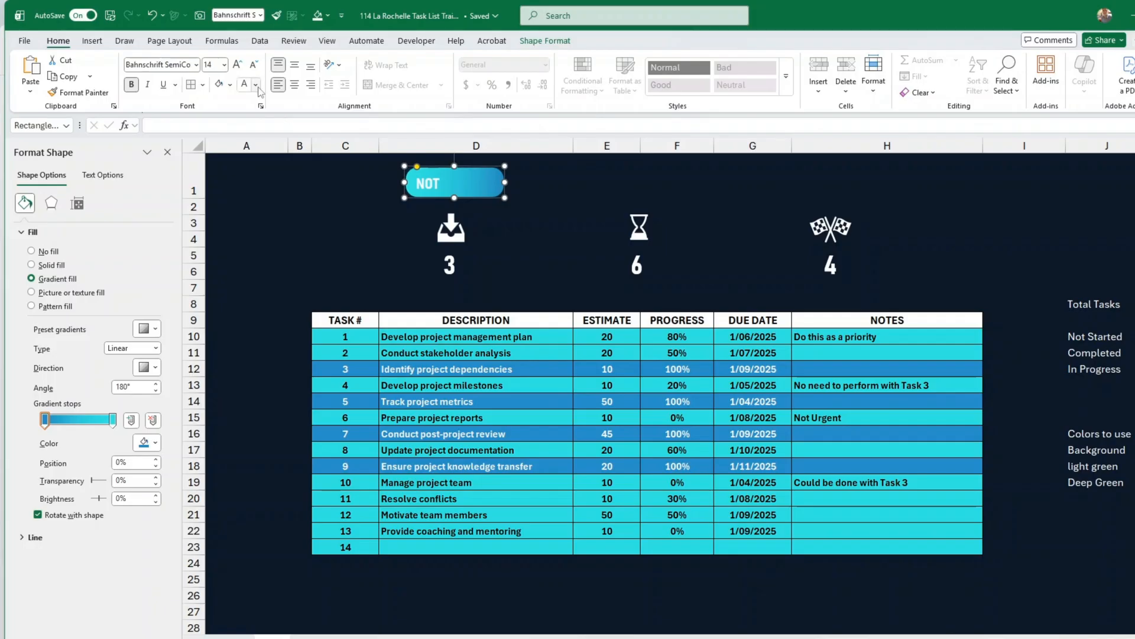
drag(506, 183, 516, 183)
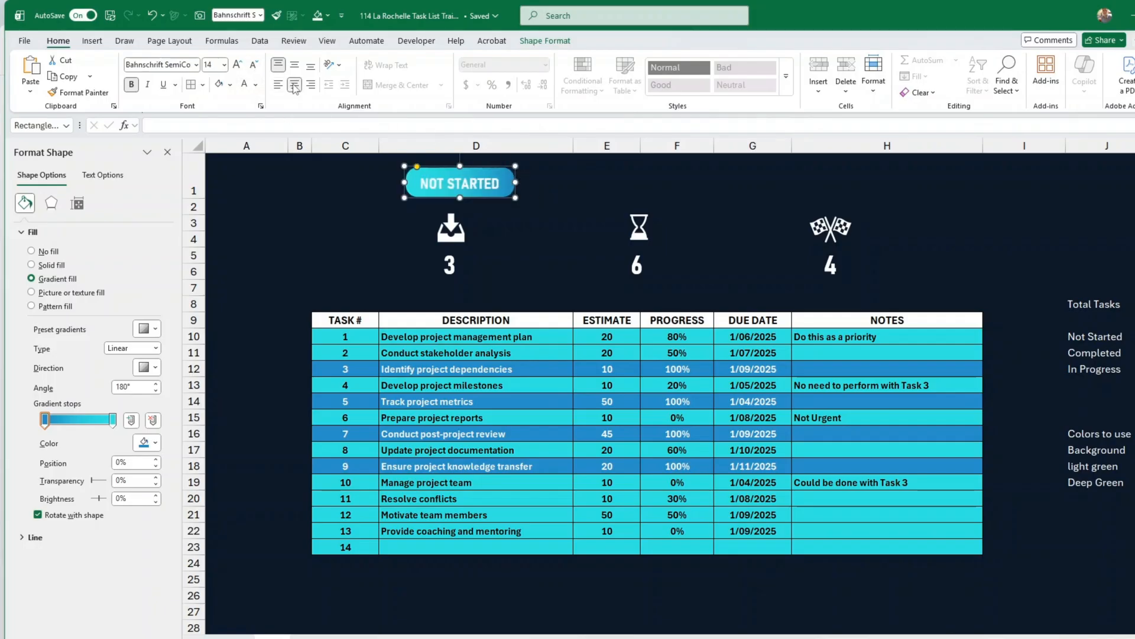
Move the NOT STARTED shape slightly left and down to centre it over the inbox icon.
click(553, 239)
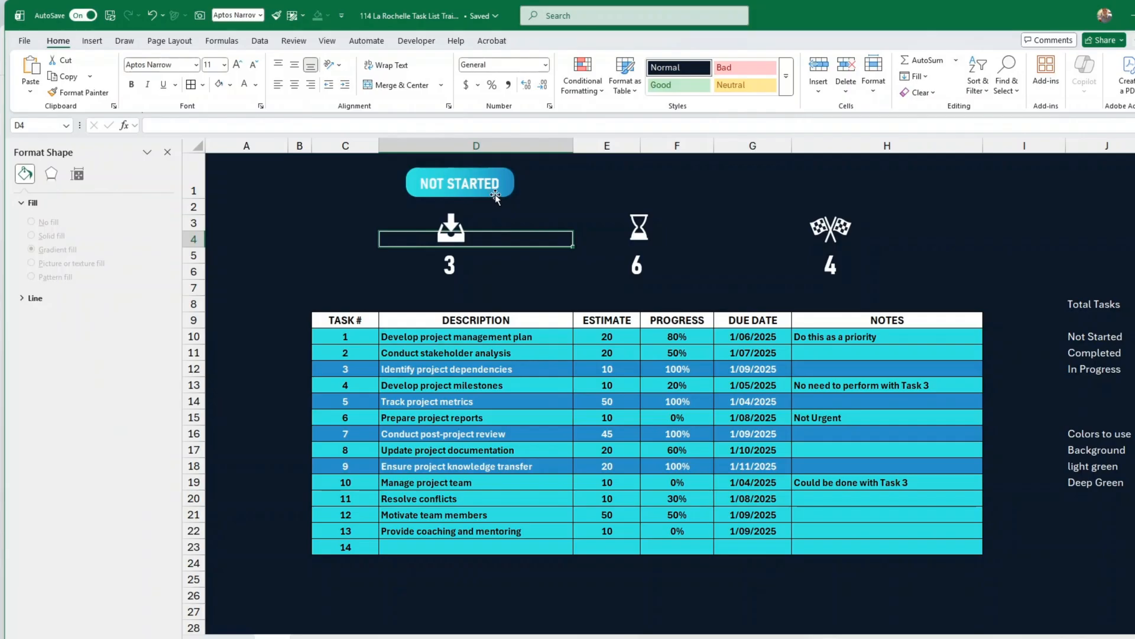
drag(493, 195, 489, 198)
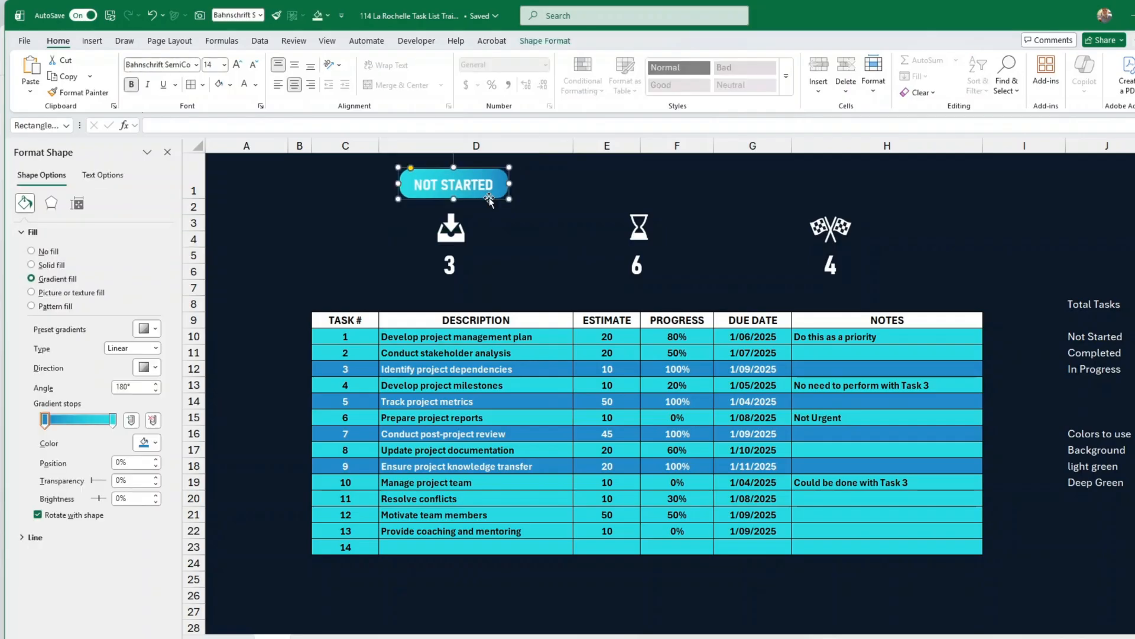
click(493, 228)
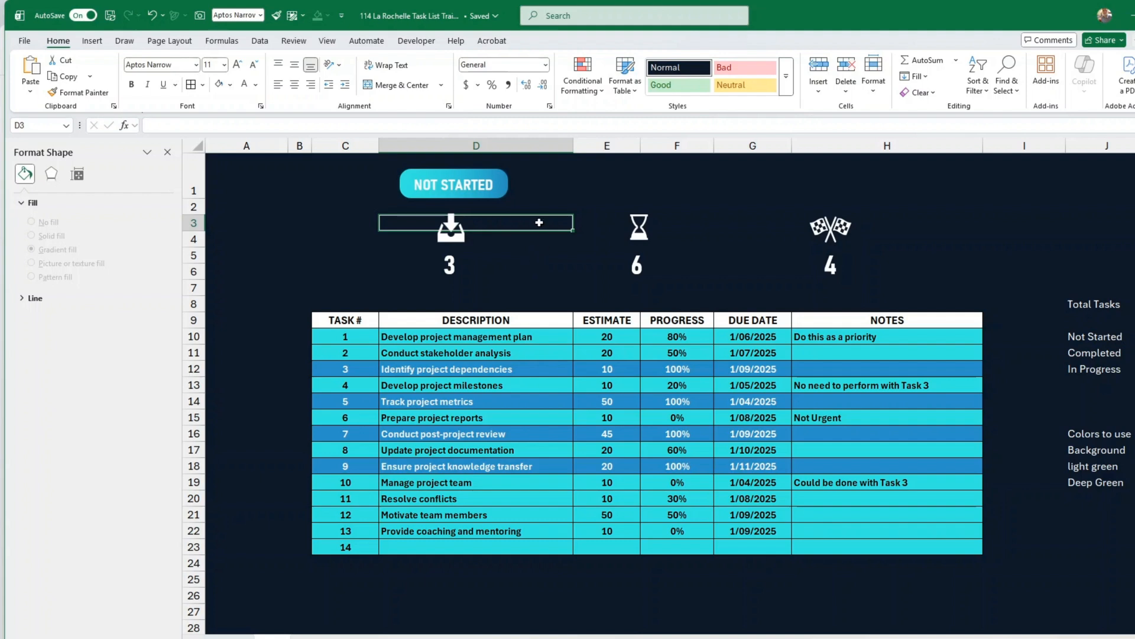
Duplicate the NOT STARTED shape above the hourglass icon and change the copy's text to IN PROGRESS.
click(481, 198)
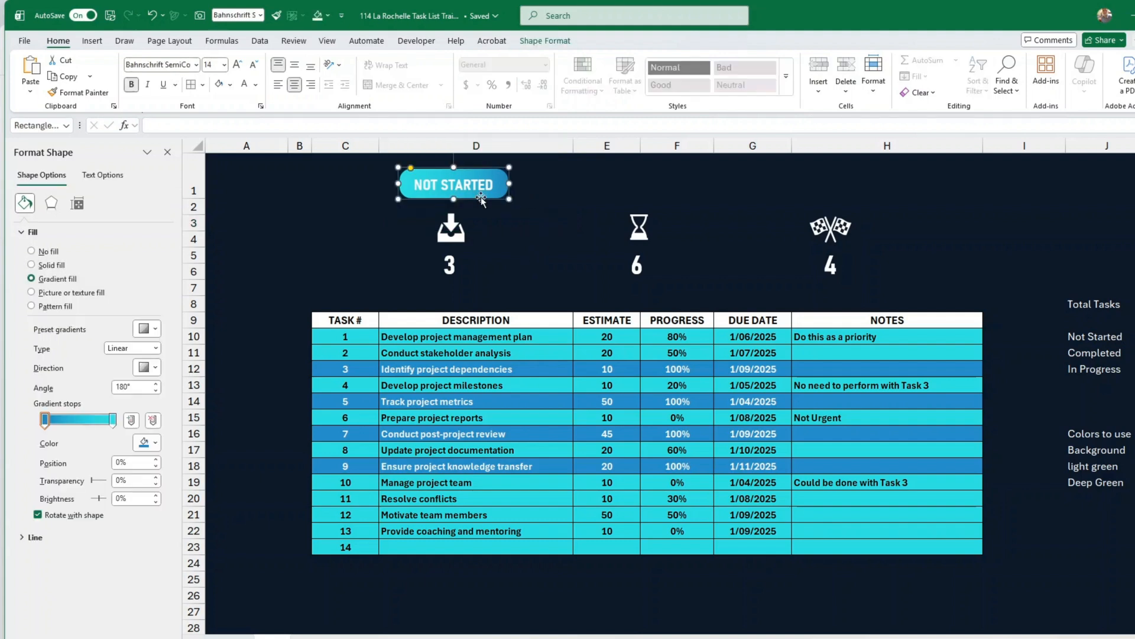
drag(482, 199, 663, 200)
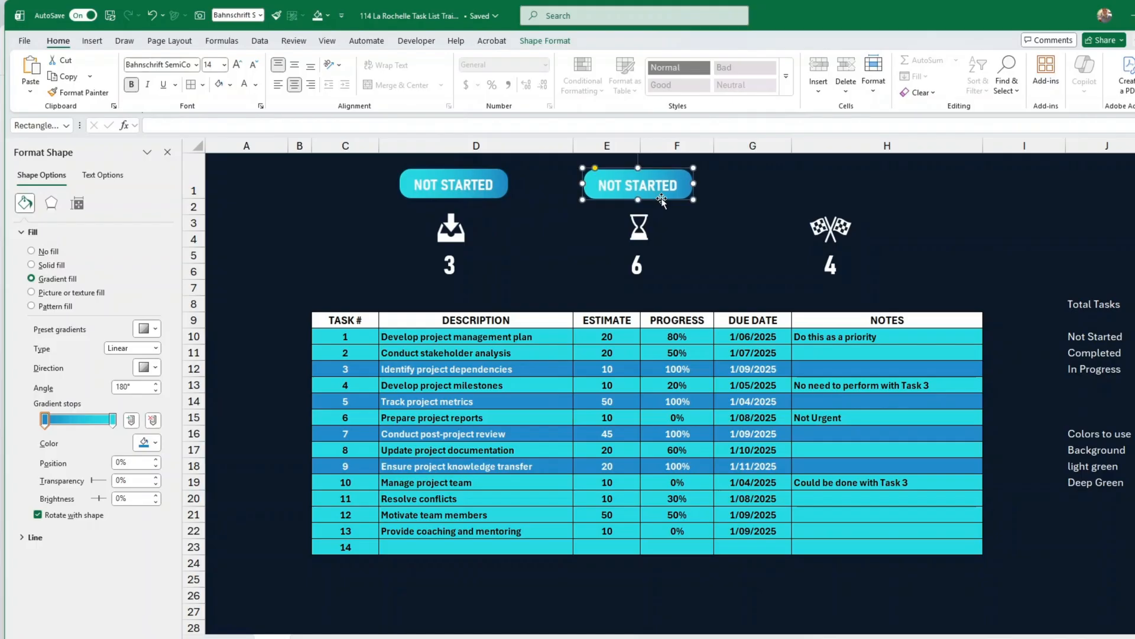
double_click(643, 186)
text(IN PROG)
text(RESS)
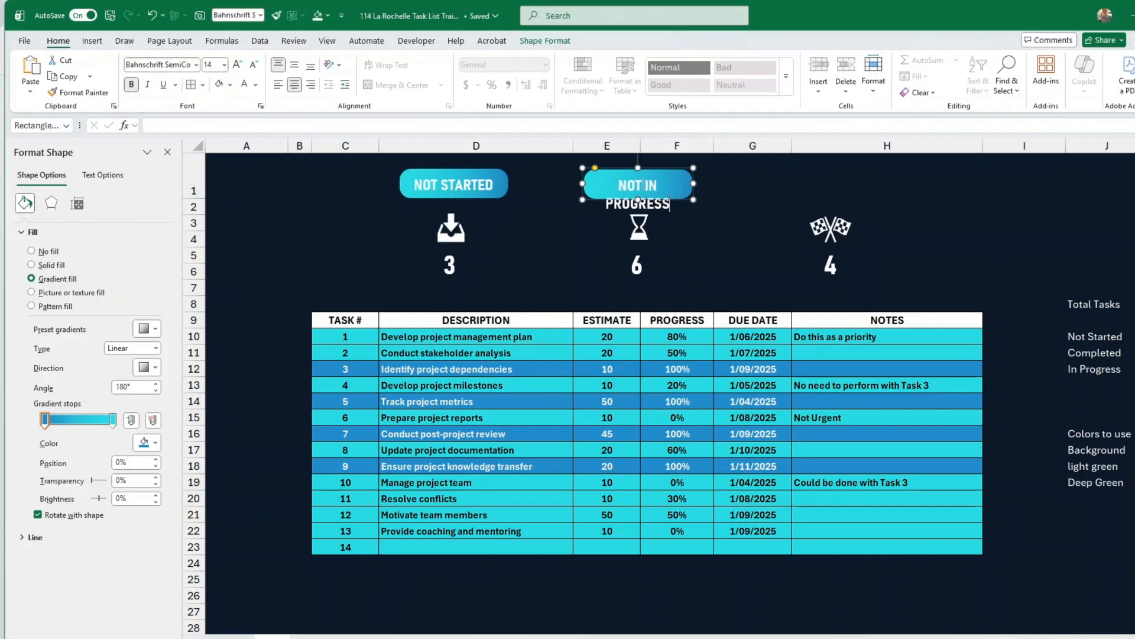
drag(642, 185, 617, 185)
key(Delete)
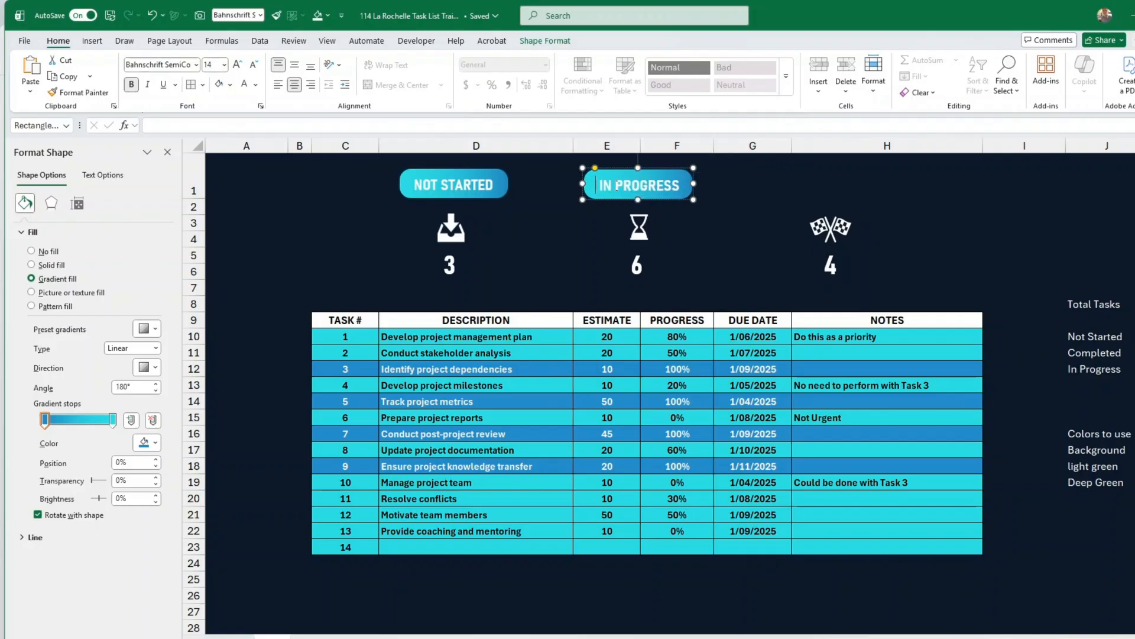
key(Delete)
click(733, 196)
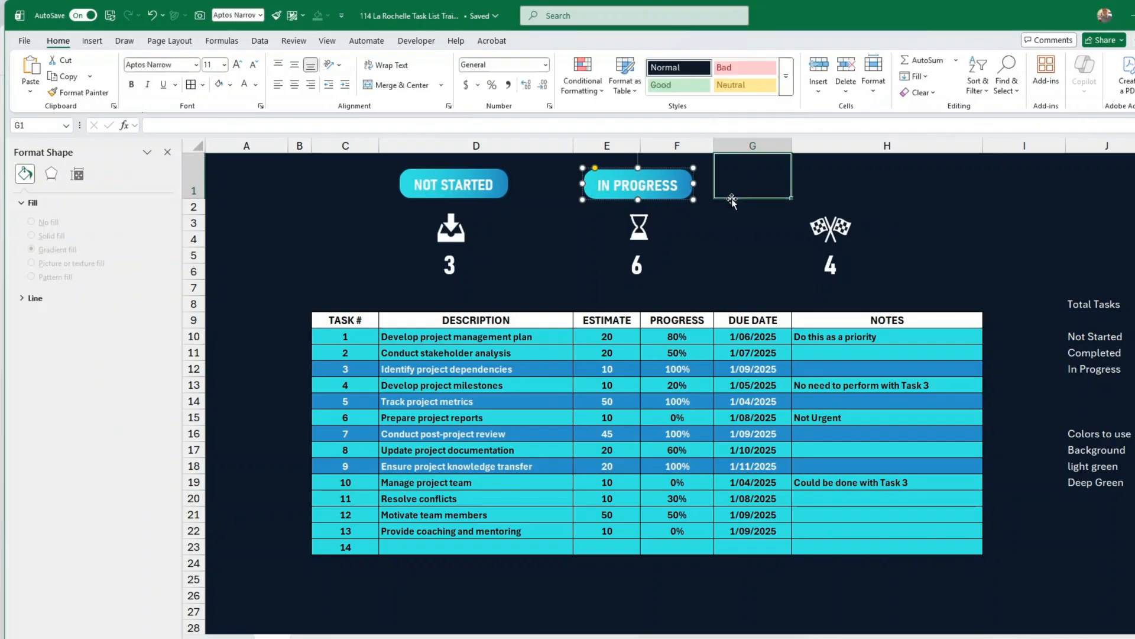
Duplicate the IN PROGRESS shape above the flags icon and change the copy's text to COMPLETED.
click(676, 200)
drag(676, 200, 870, 202)
click(839, 186)
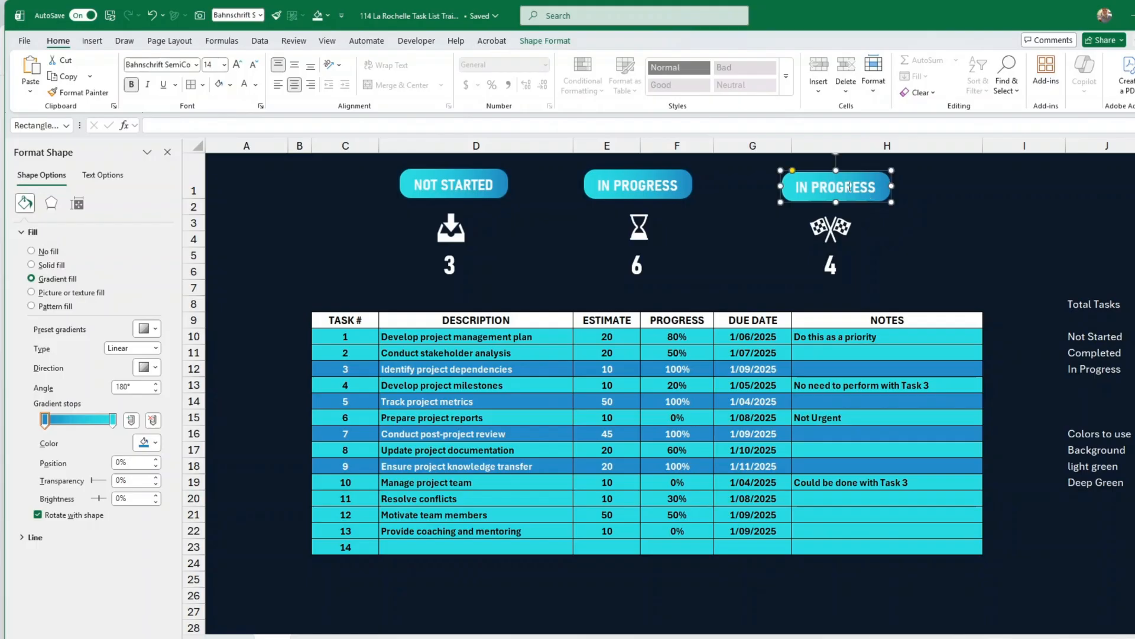
triple_click(841, 187)
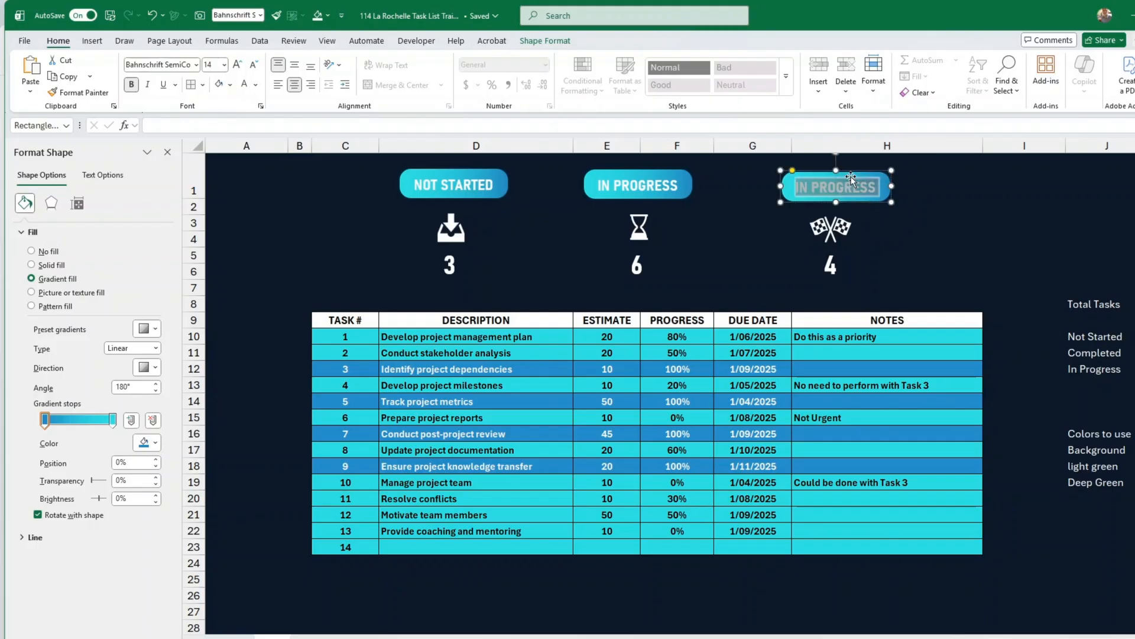
text(COMPLETED)
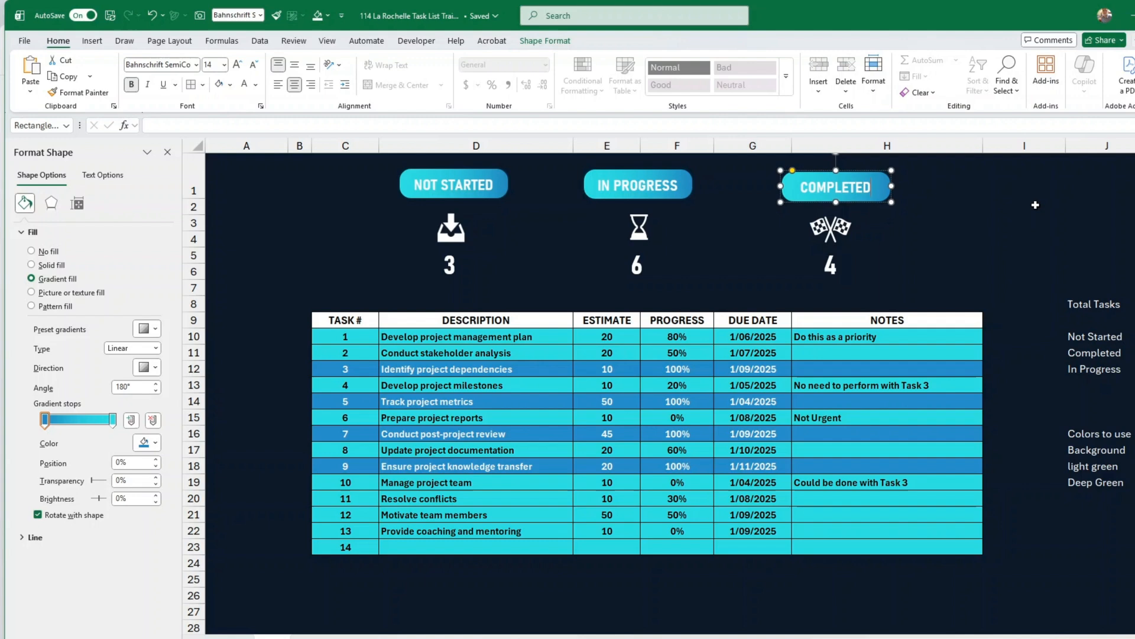
key(Escape)
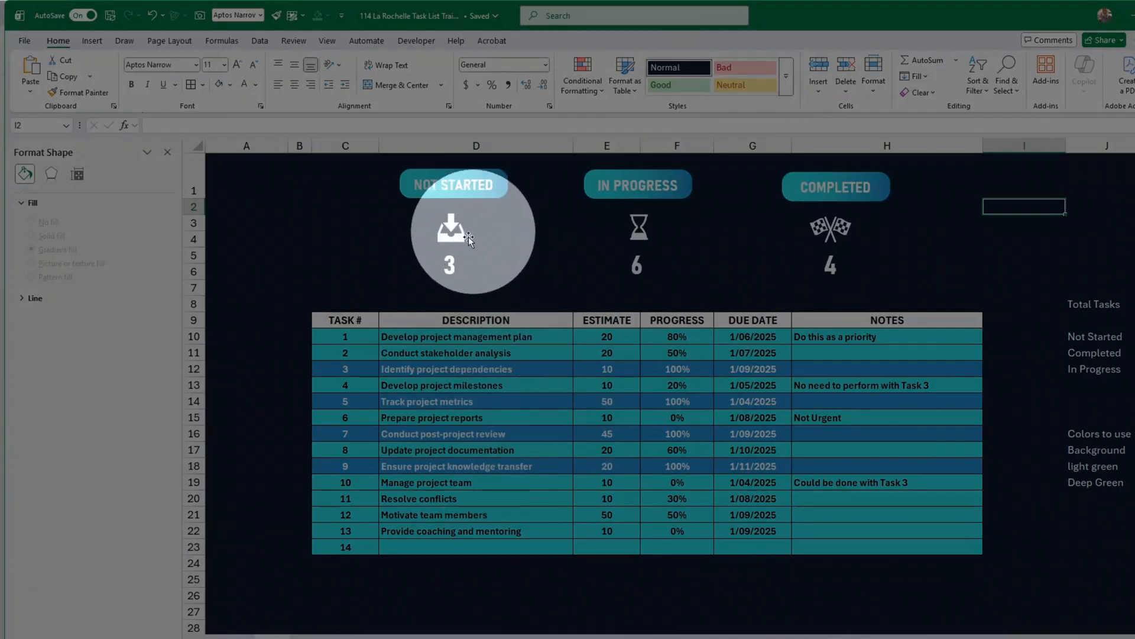
click(331, 240)
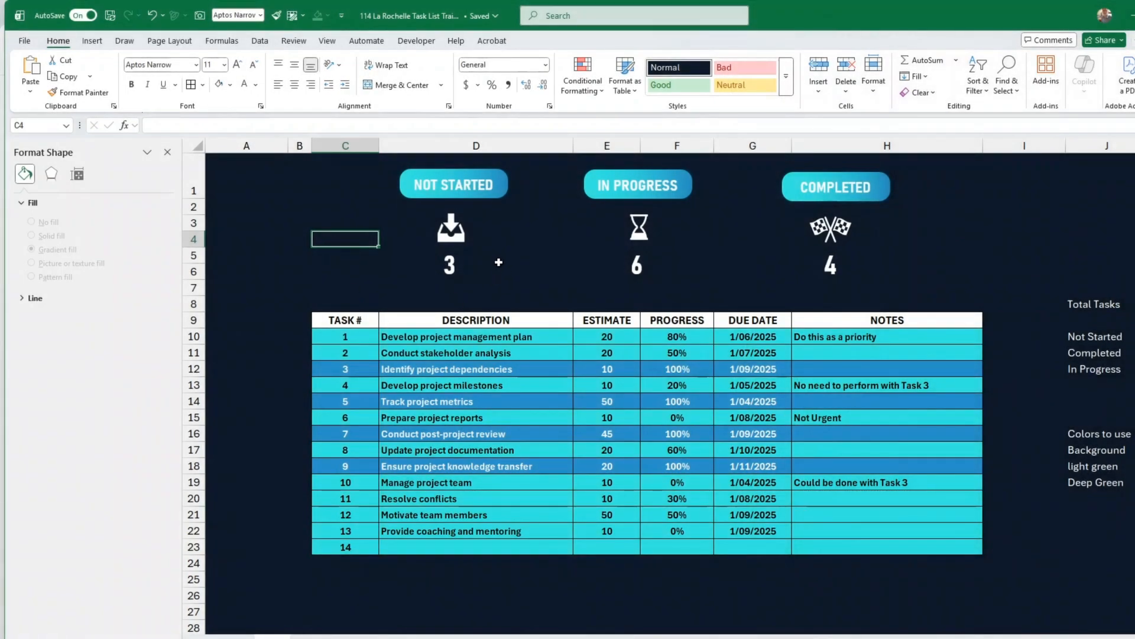
click(93, 42)
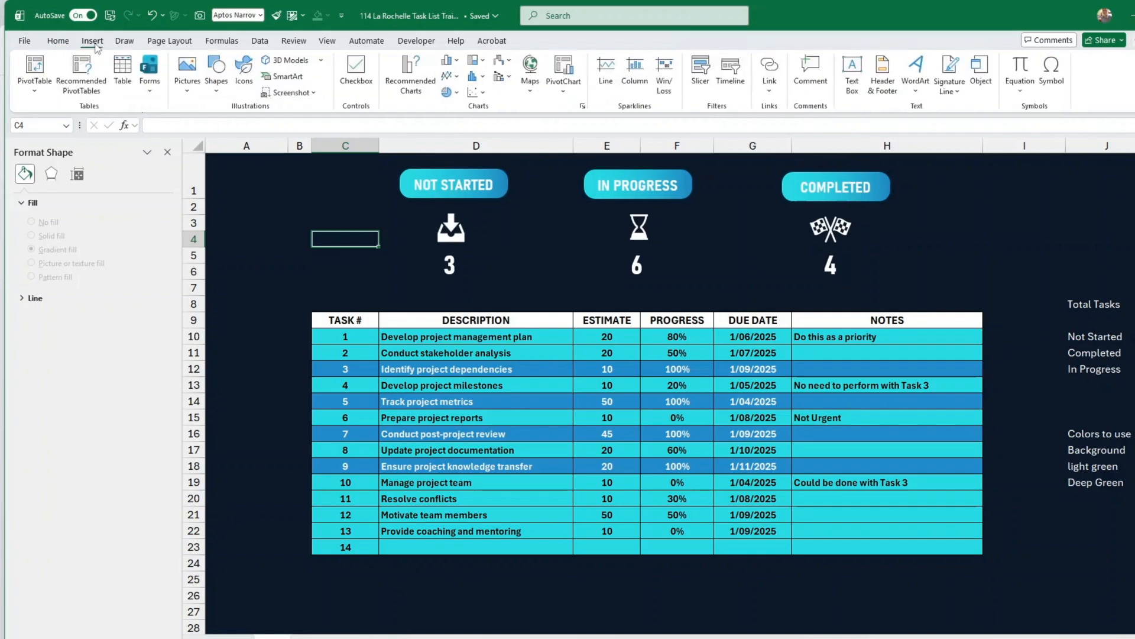
click(217, 74)
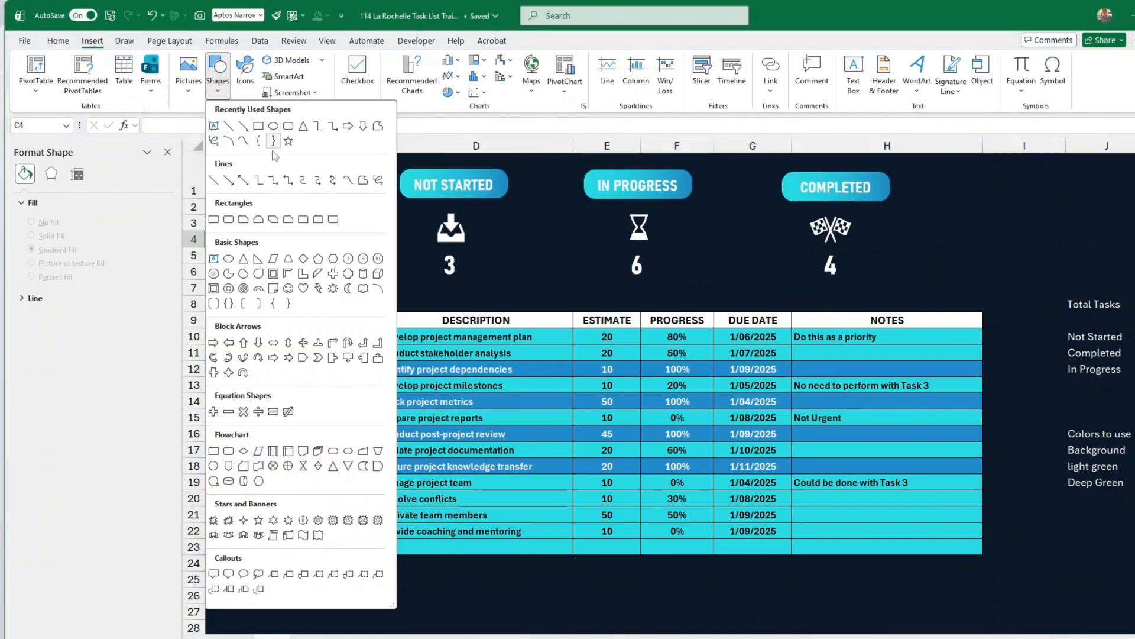
click(213, 467)
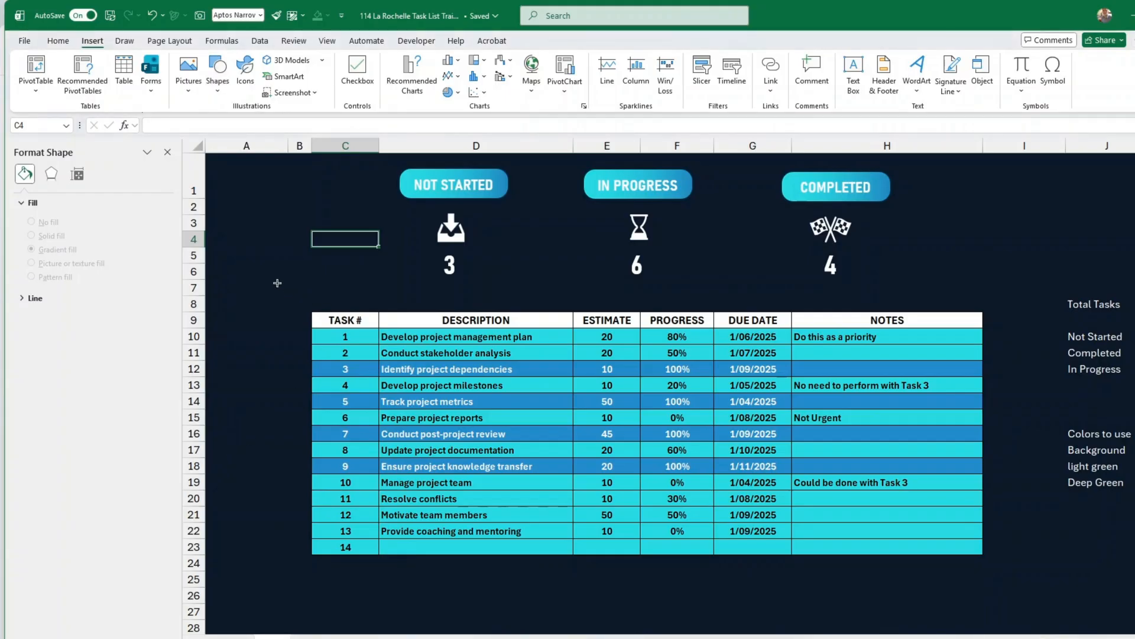
drag(264, 262, 360, 362)
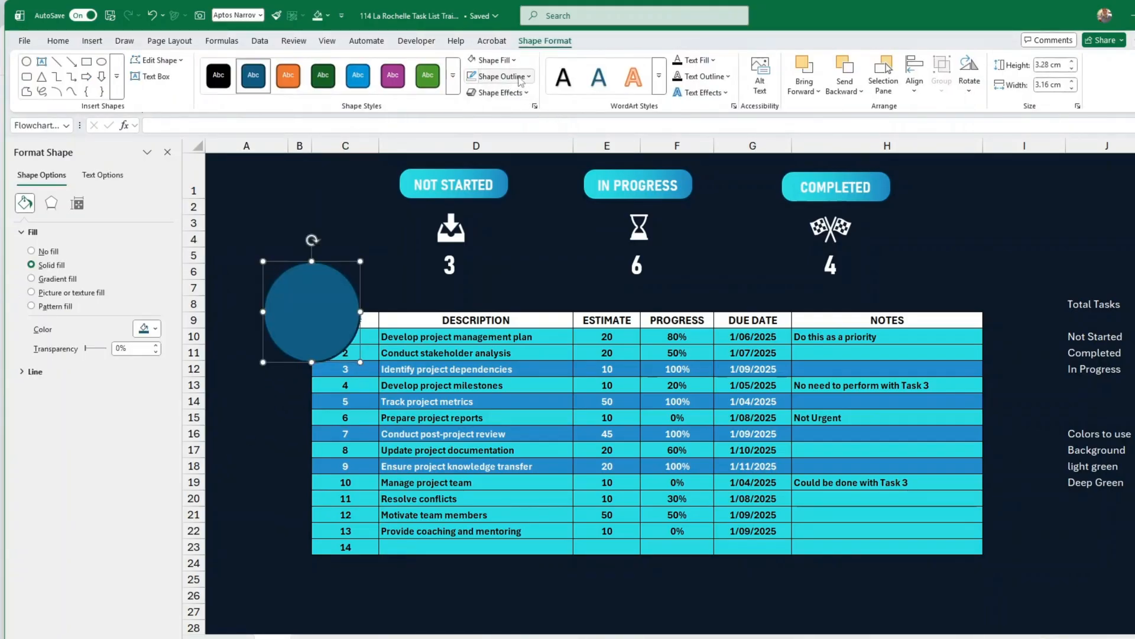
click(491, 60)
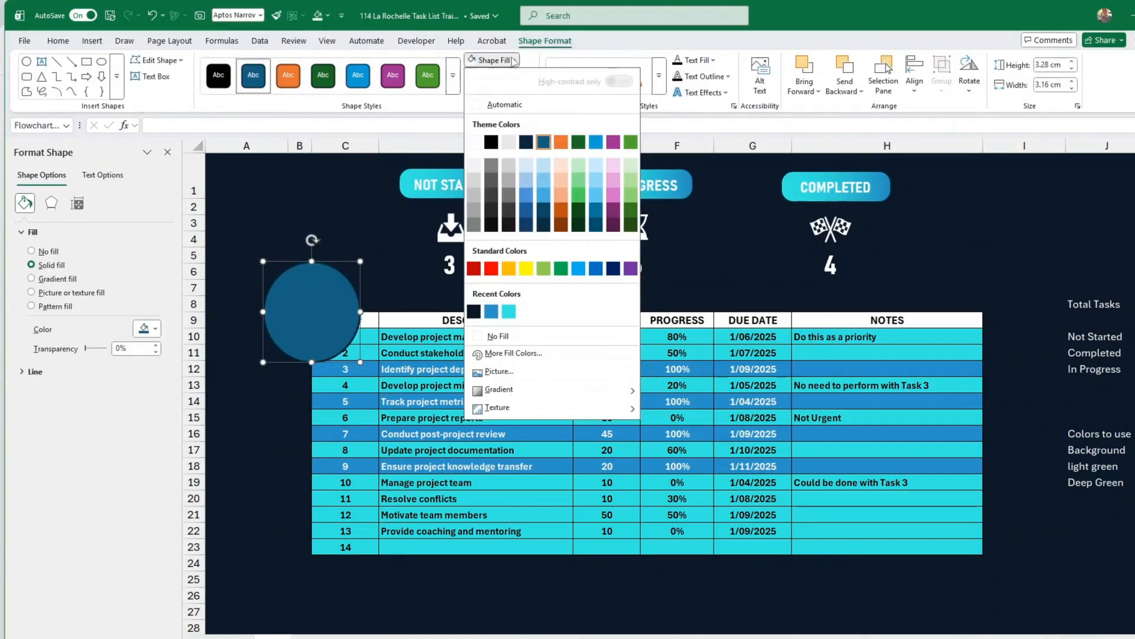
click(503, 336)
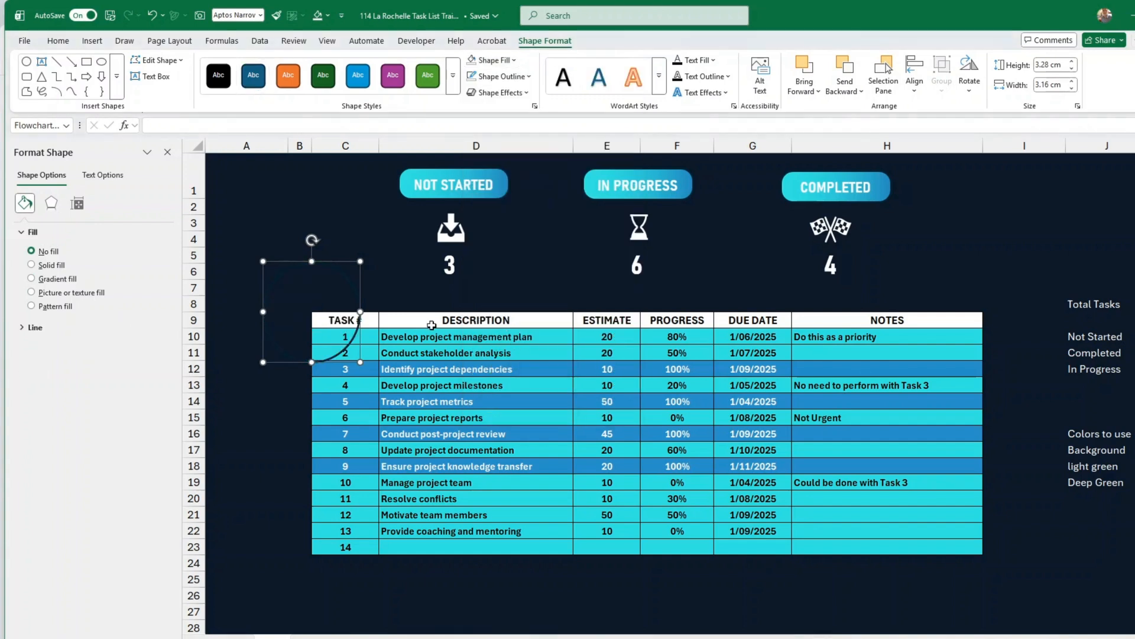
click(528, 78)
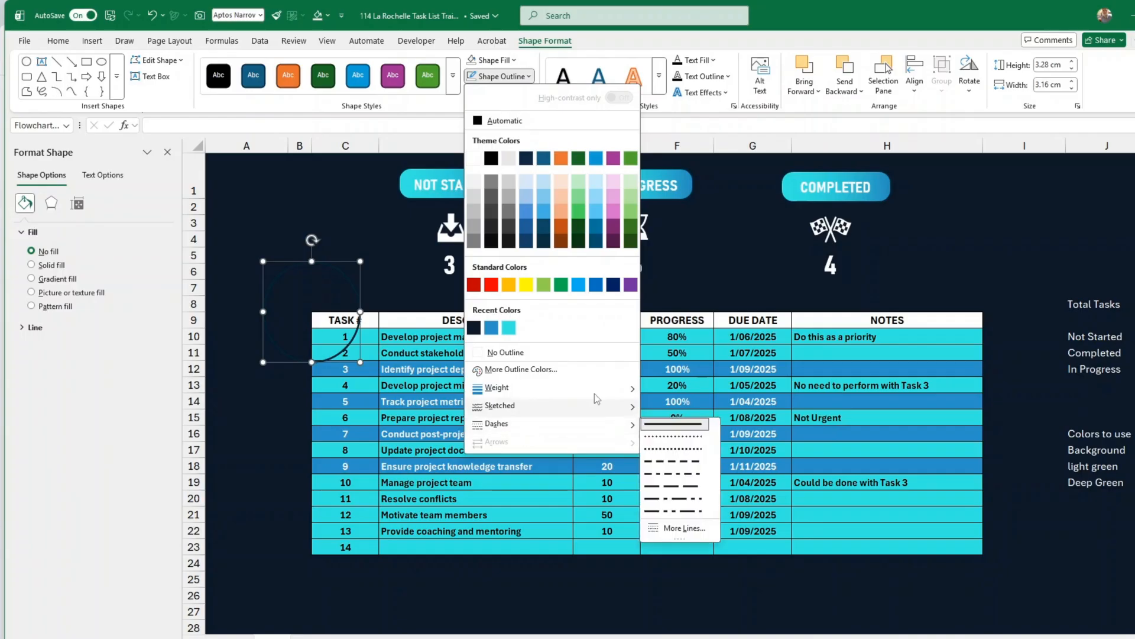
mouse_move(521, 423)
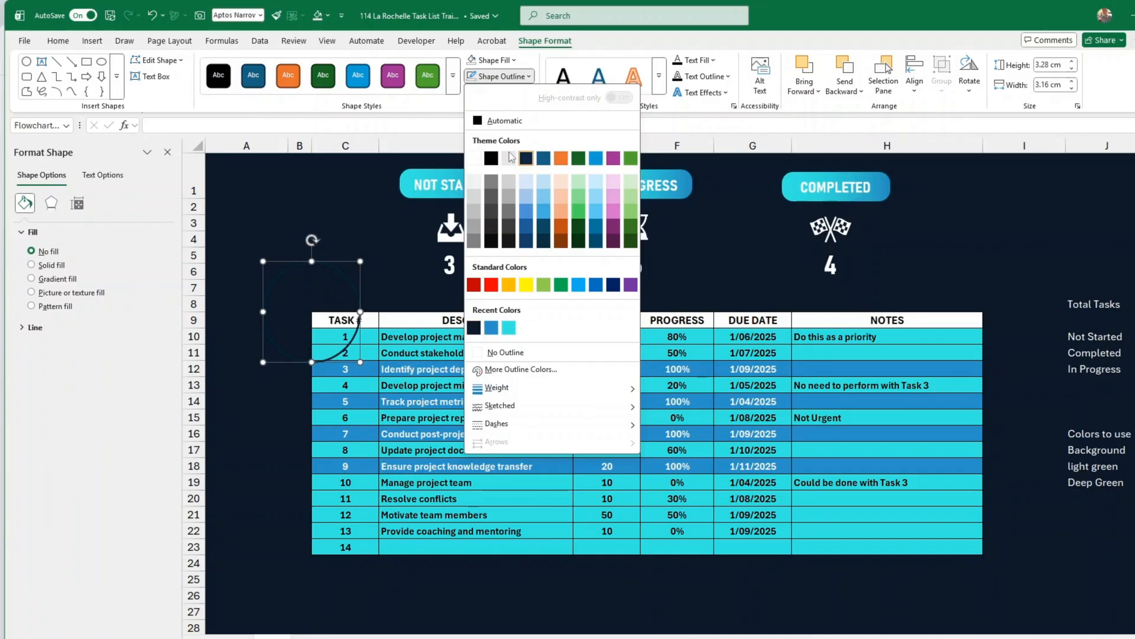
click(515, 61)
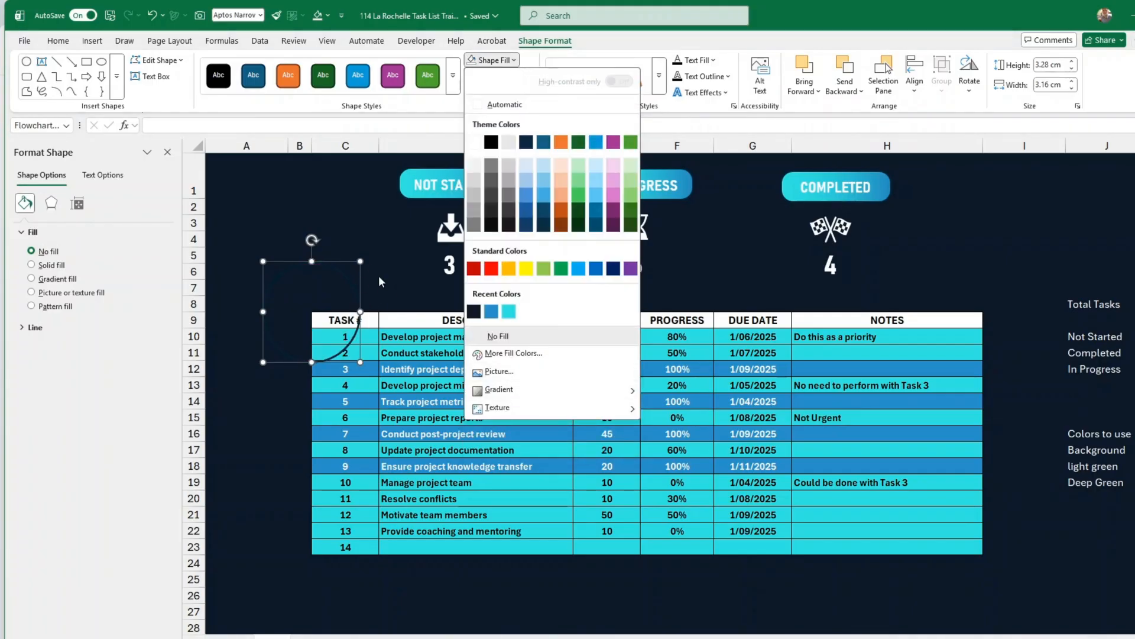
click(329, 362)
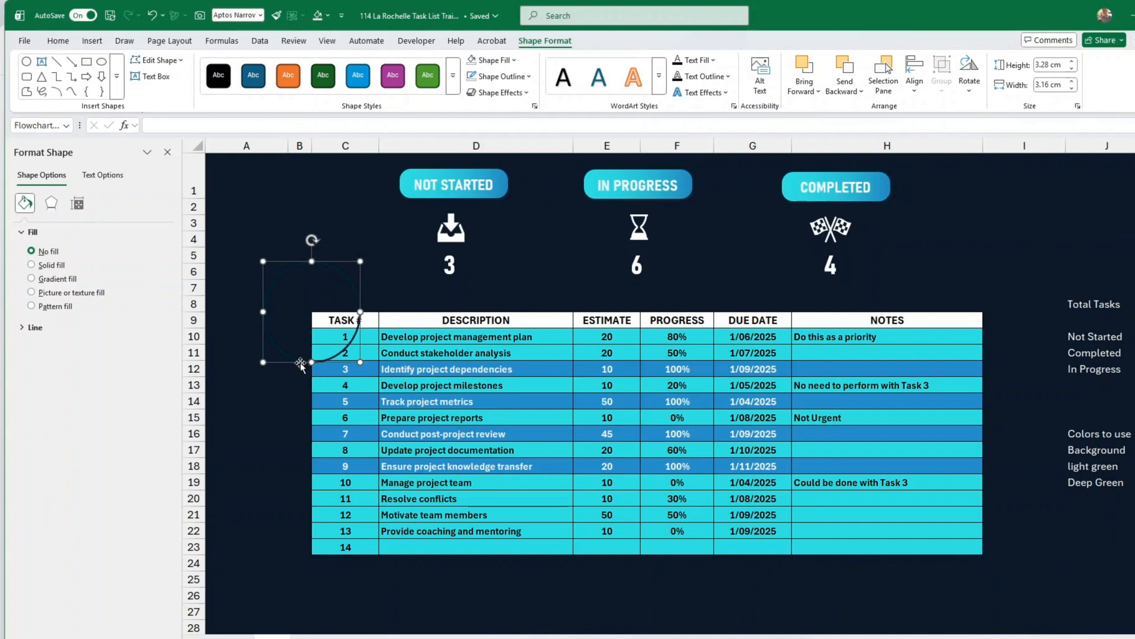
key(Delete)
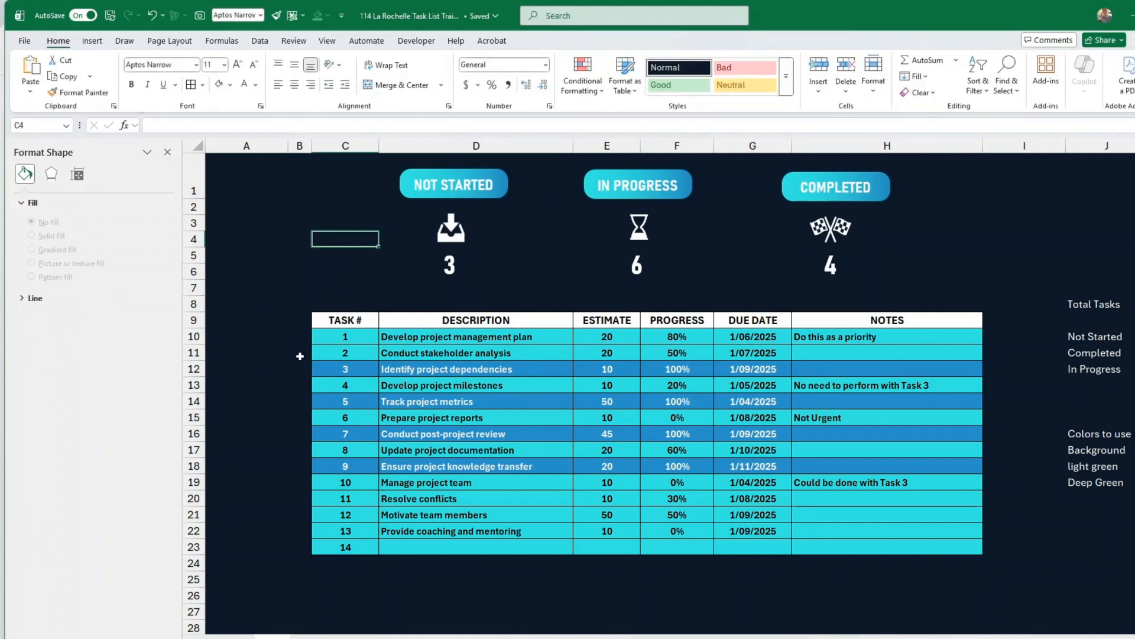
Insert a doughnut chart from the task status counts and limit its source data to the Not Started row.
drag(1101, 400, 1133, 401)
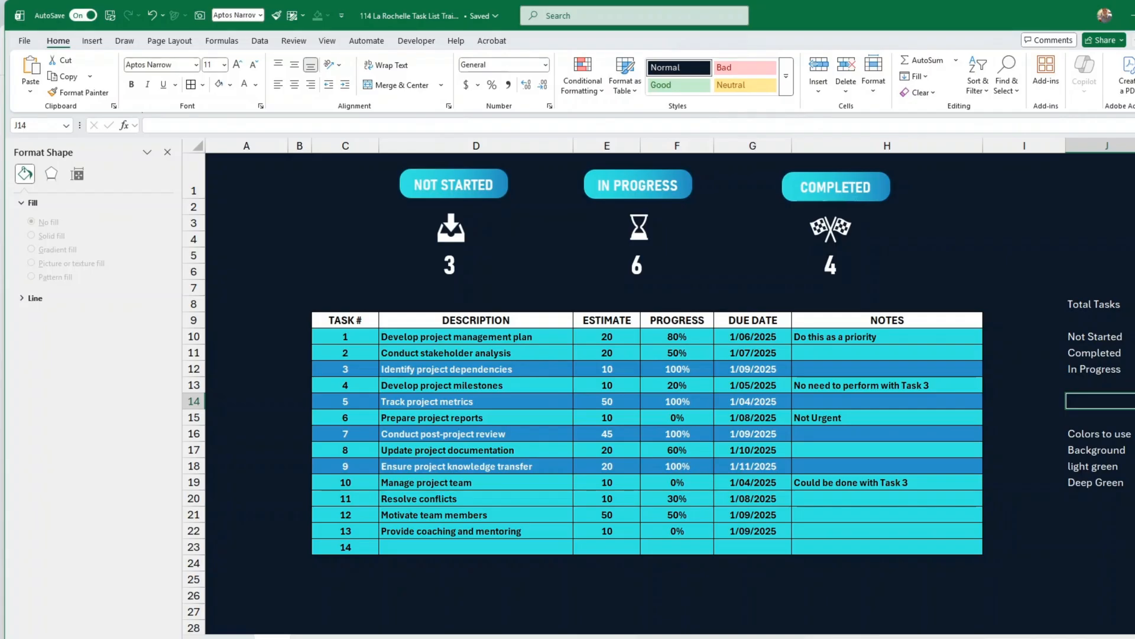
key(Right)
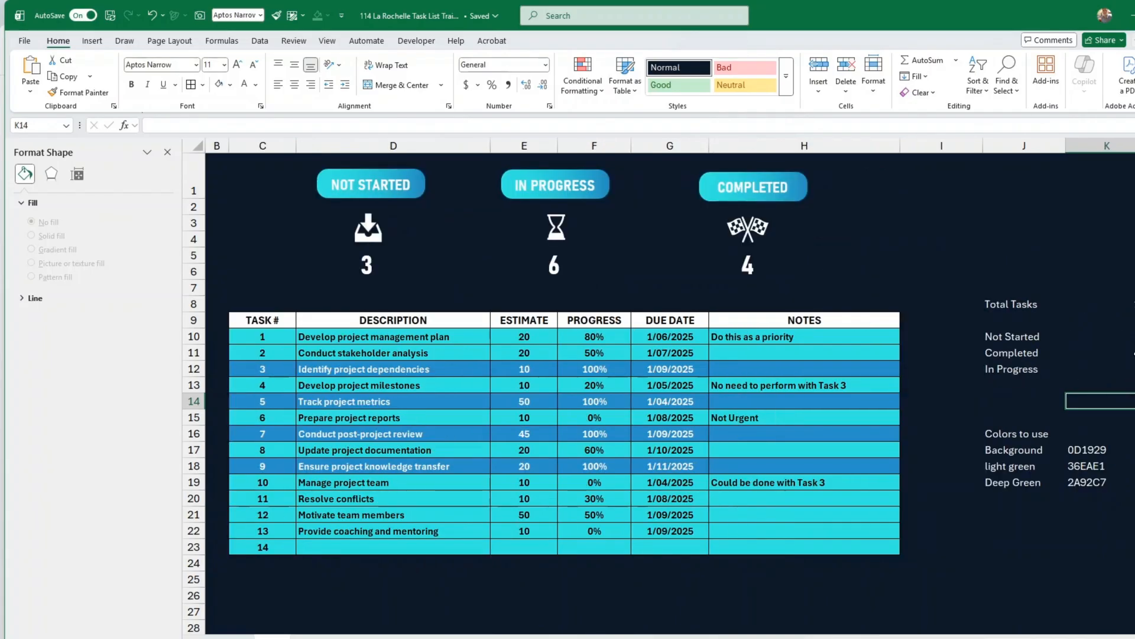
click(1127, 338)
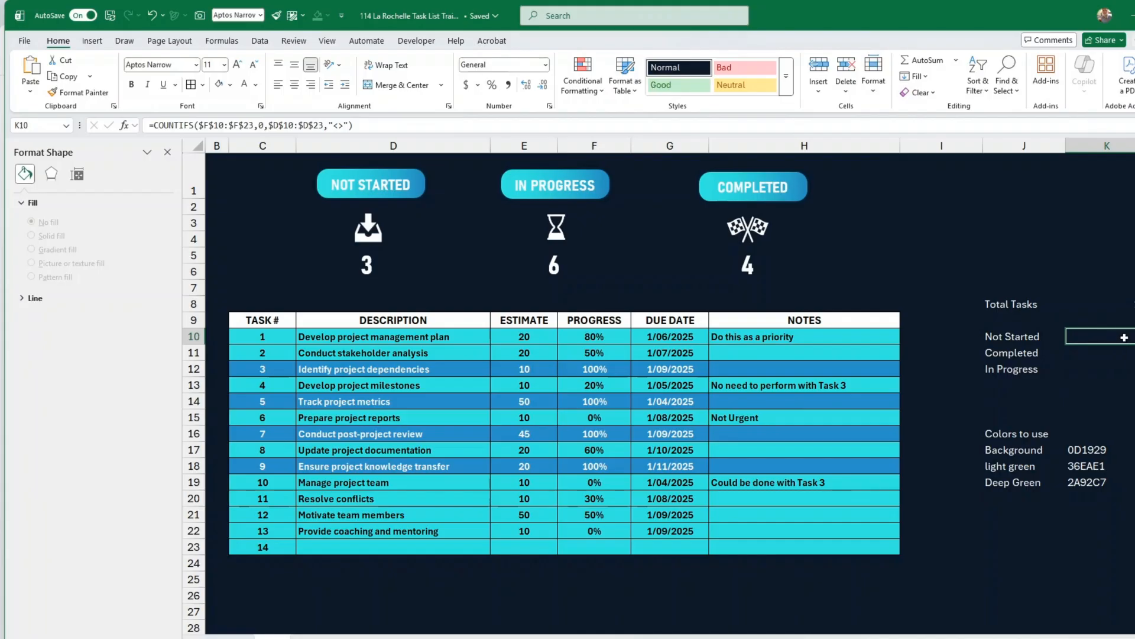
click(92, 41)
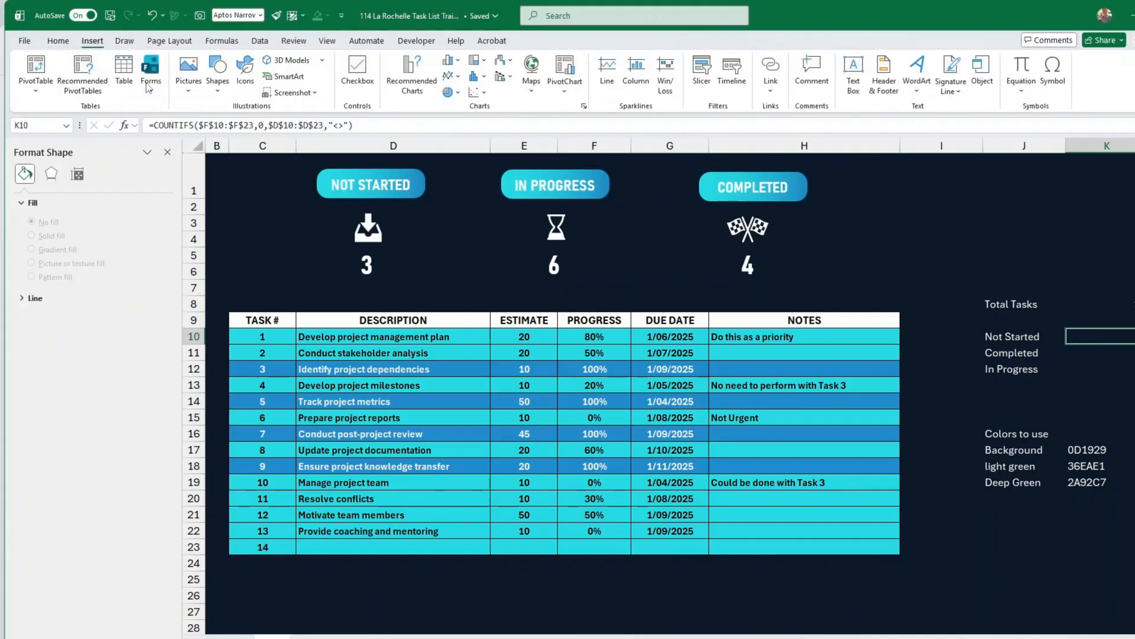
click(459, 93)
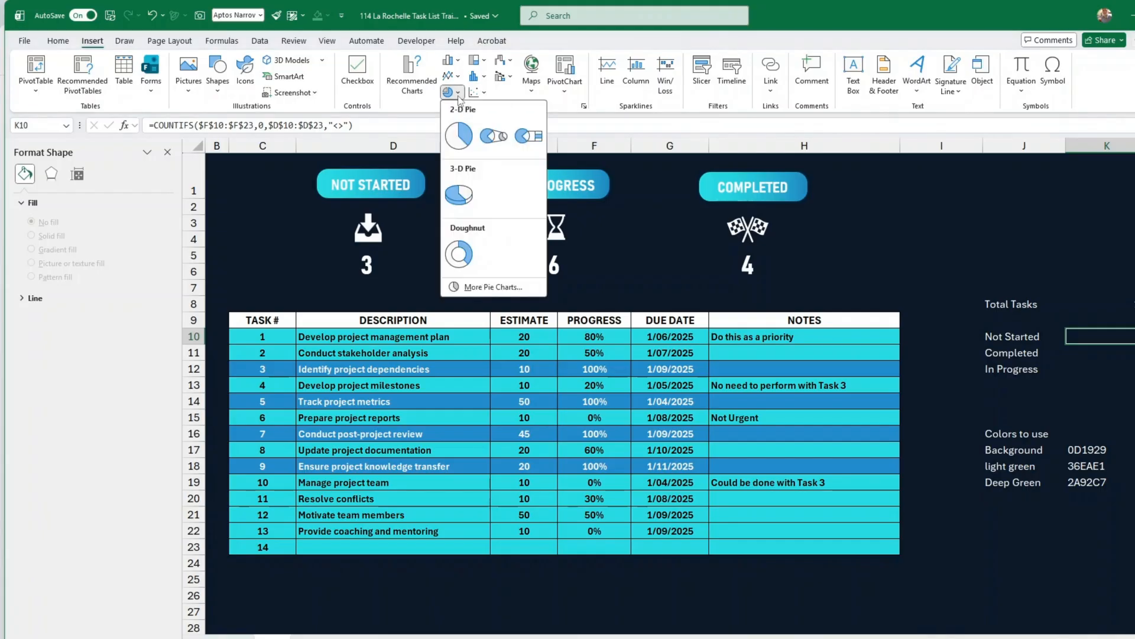
click(460, 256)
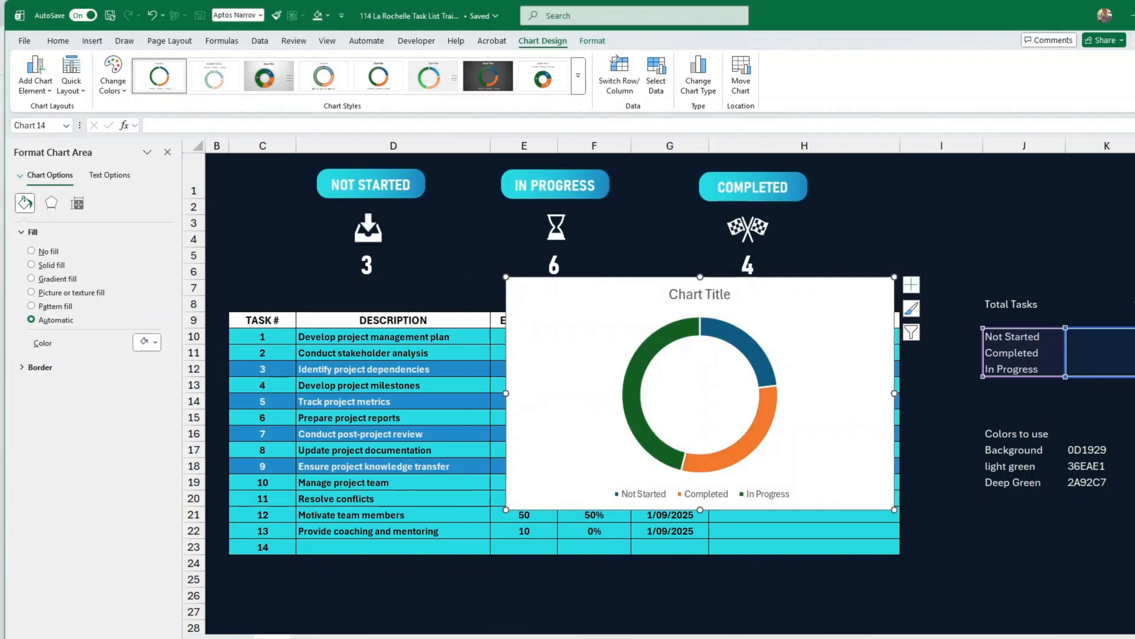
drag(1066, 377, 1065, 344)
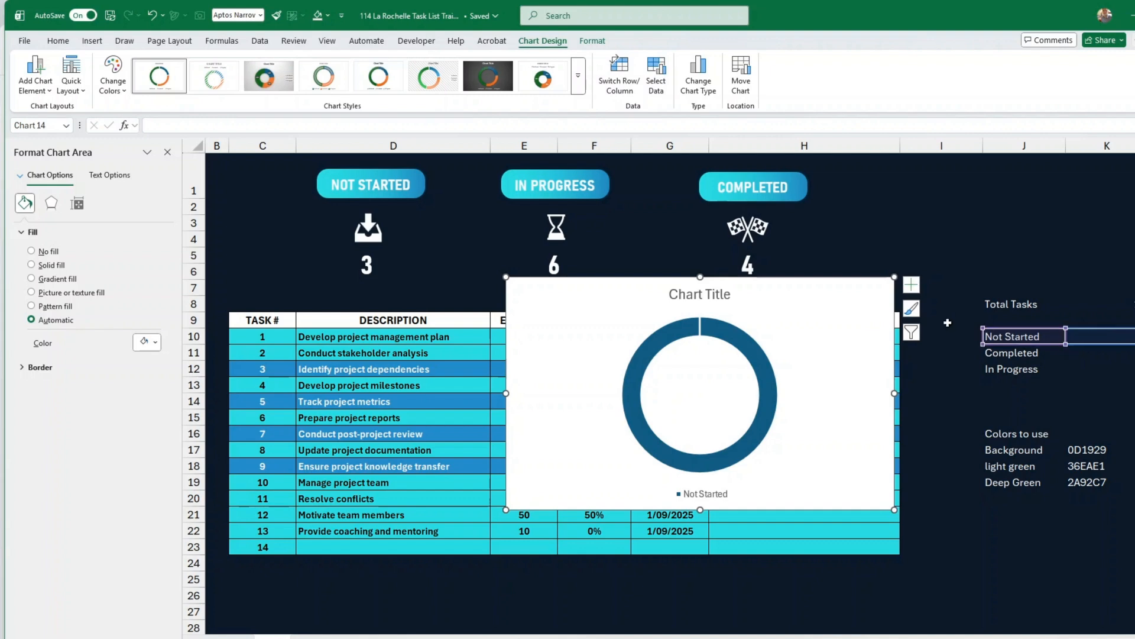
Delete the legend and the title from the doughnut chart.
click(717, 499)
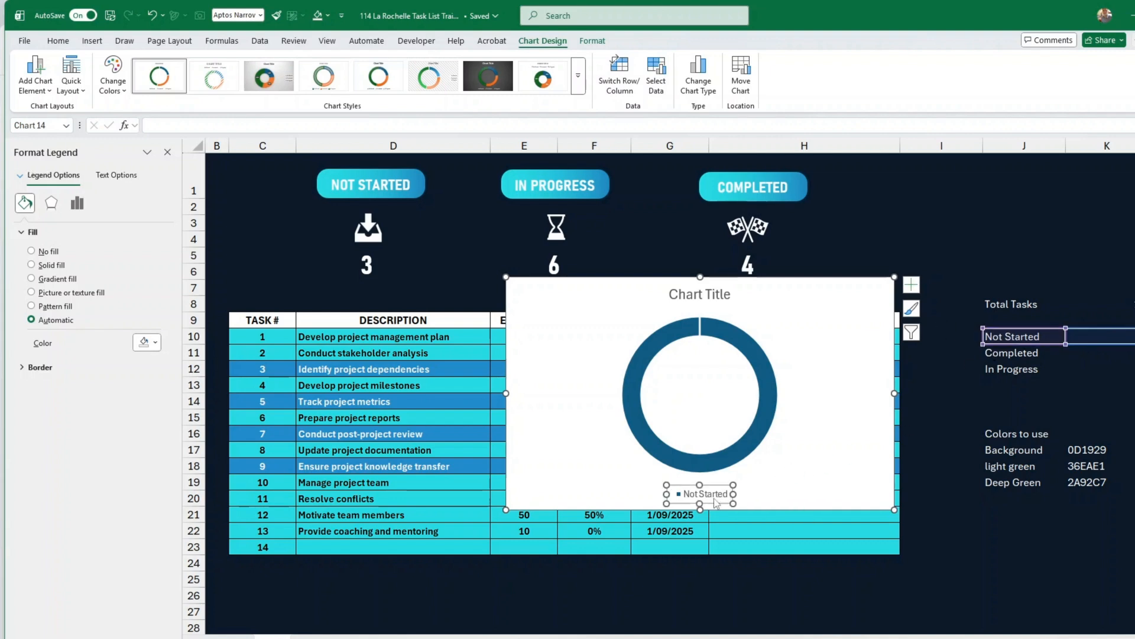
key(Delete)
click(703, 297)
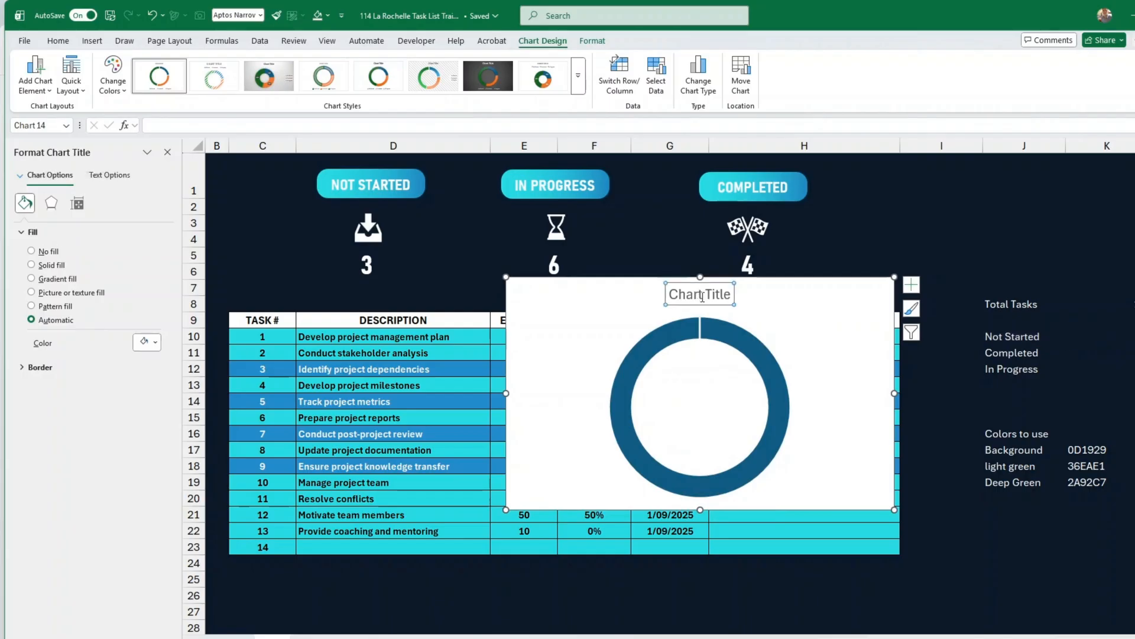
key(Delete)
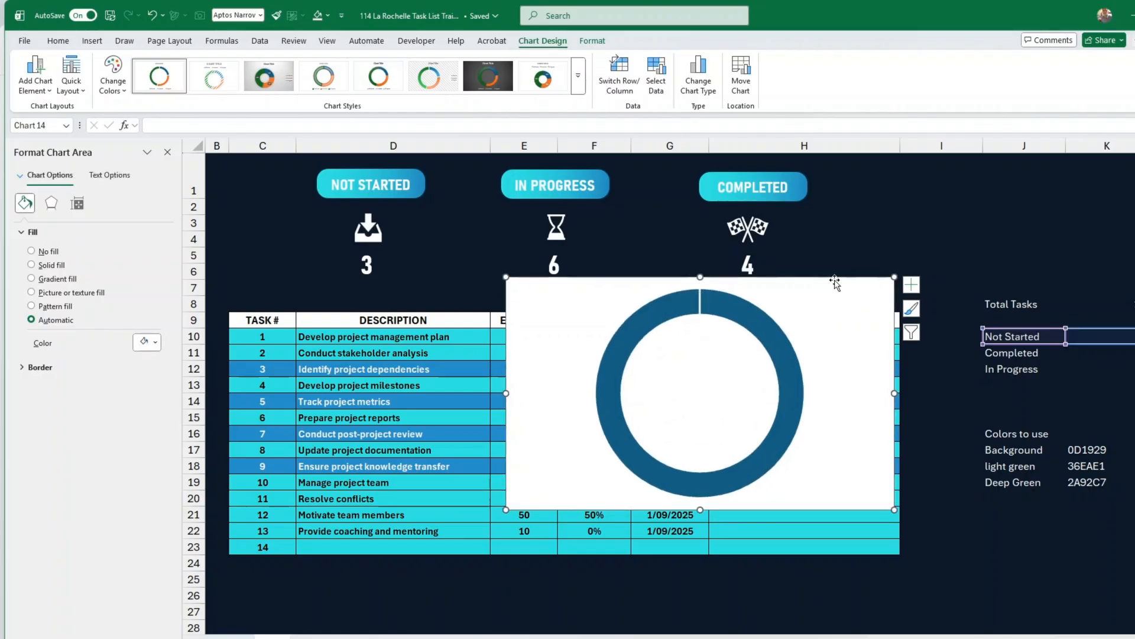
Give the chart area no fill and no outline, and shrink the chart to about 5.7 cm high by 11.2 cm wide.
click(64, 41)
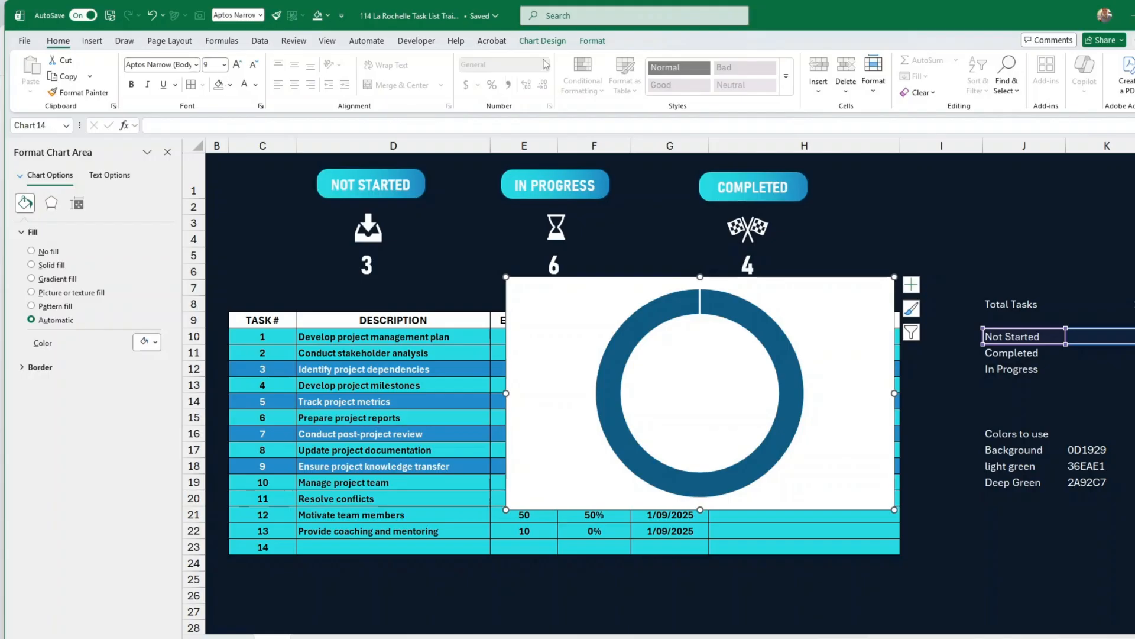
click(603, 42)
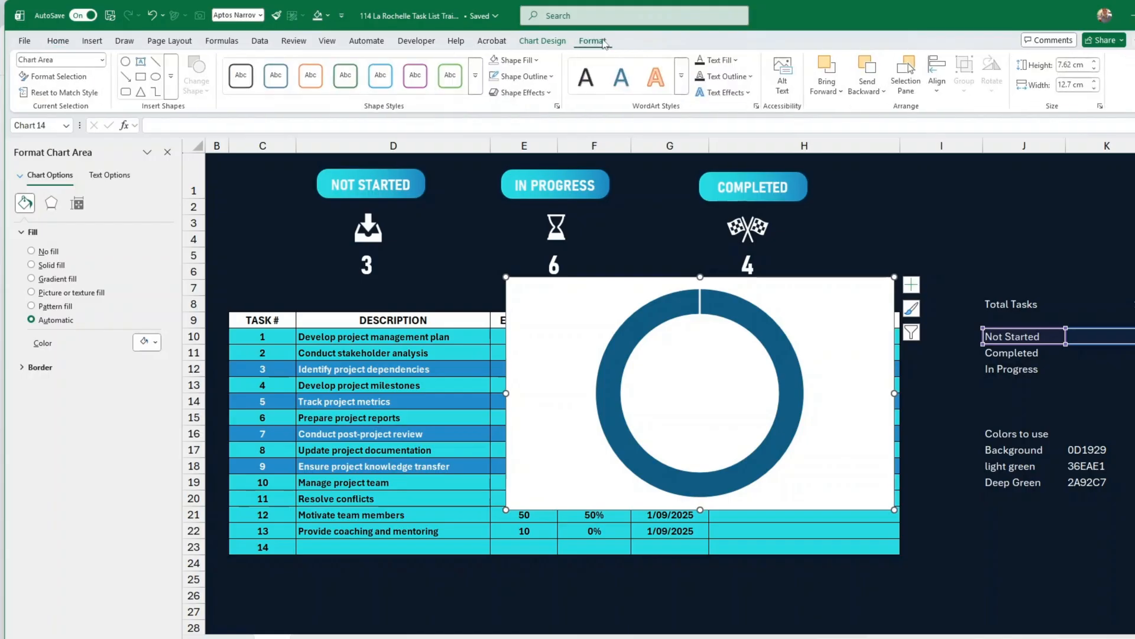
click(538, 61)
click(522, 336)
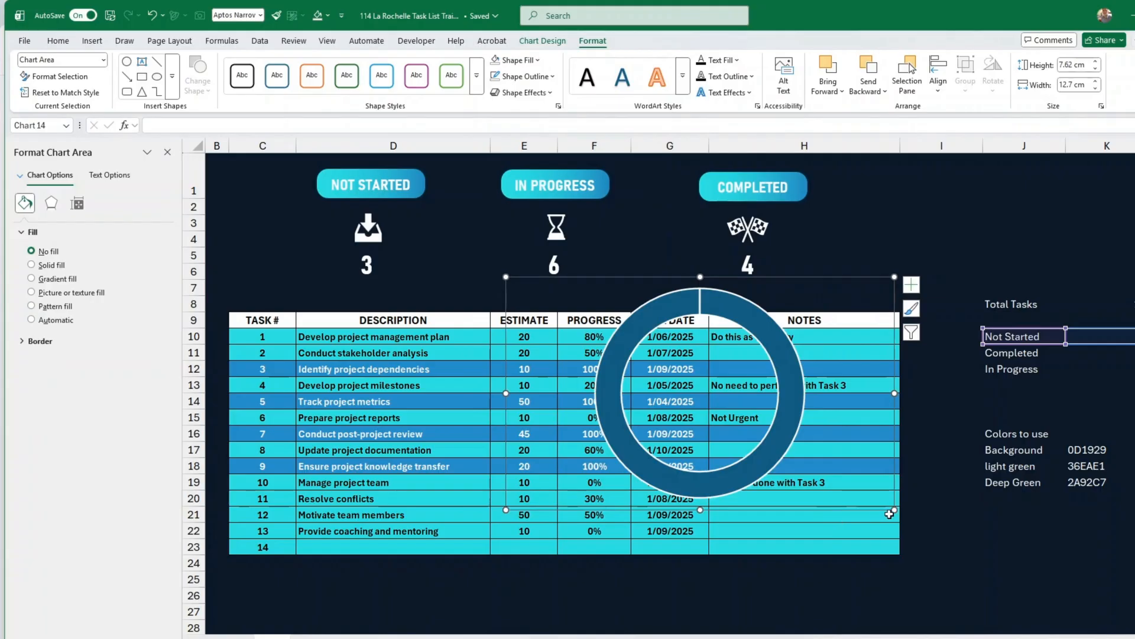
mouse_move(896, 510)
mouse_down()
mouse_move(850, 450)
mouse_move(801, 443)
mouse_move(788, 395)
mouse_up()
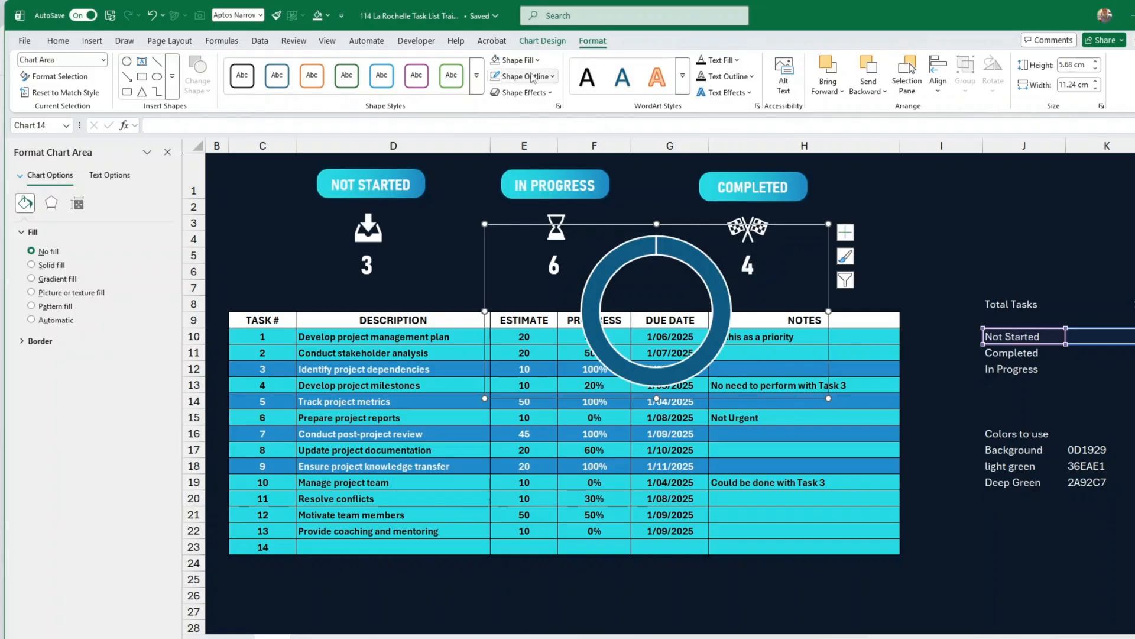
click(525, 77)
click(523, 353)
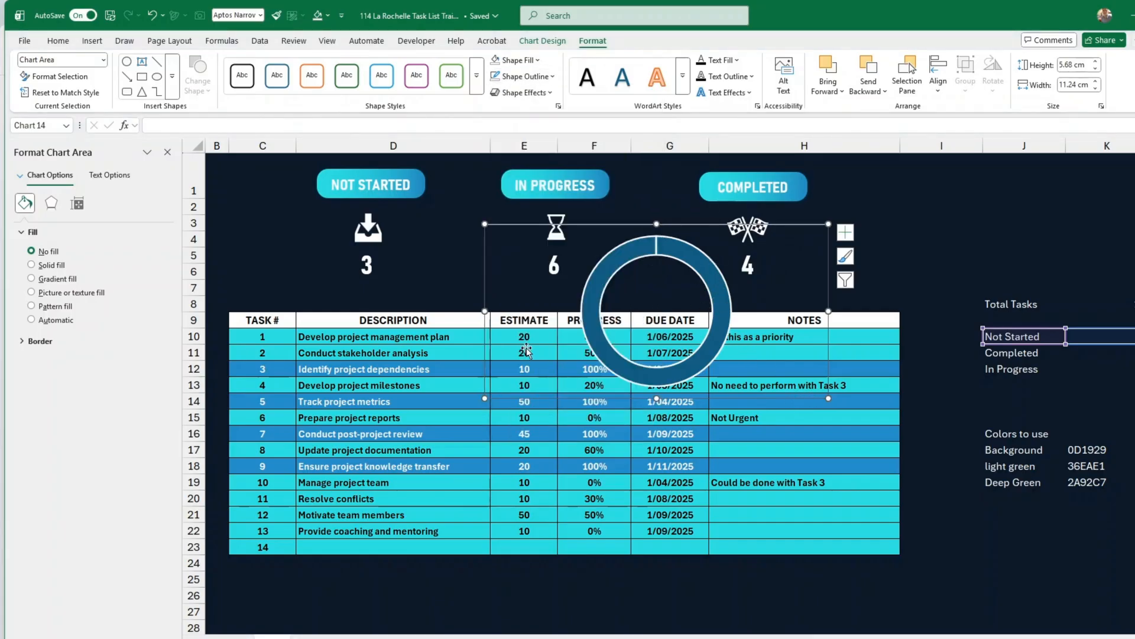
Remove the outline from the doughnut ring's data series.
click(721, 298)
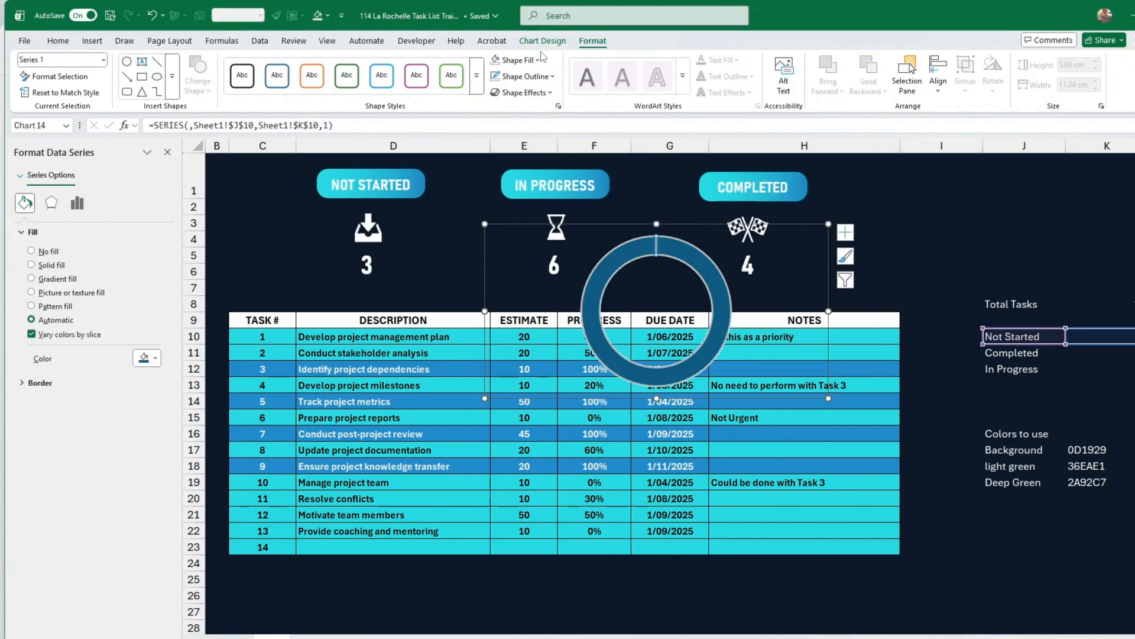
click(550, 77)
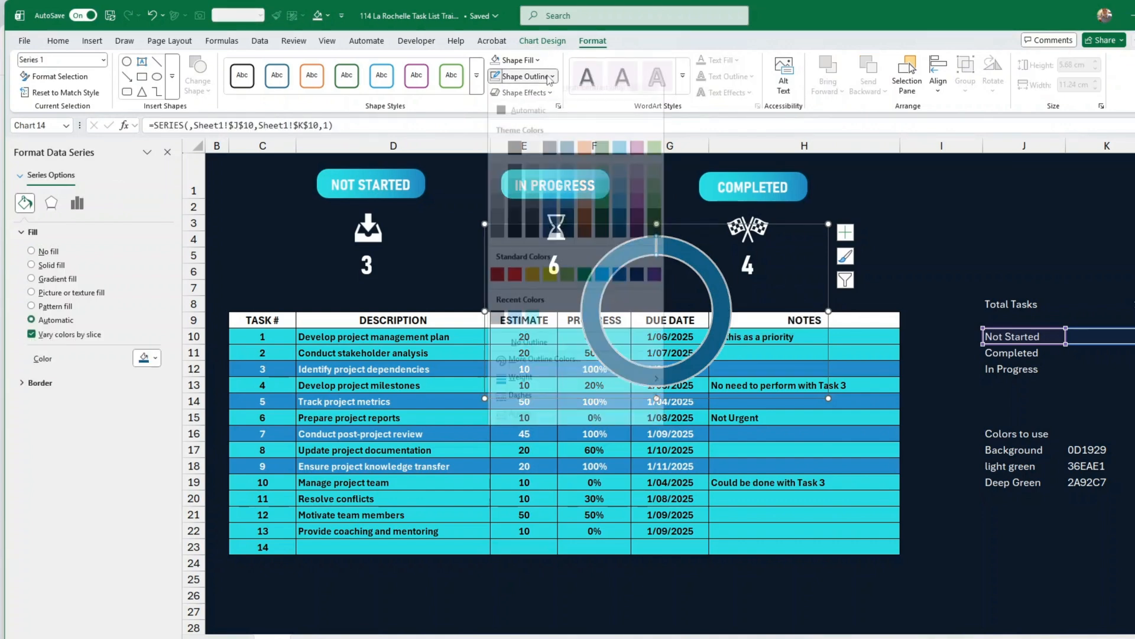
click(529, 353)
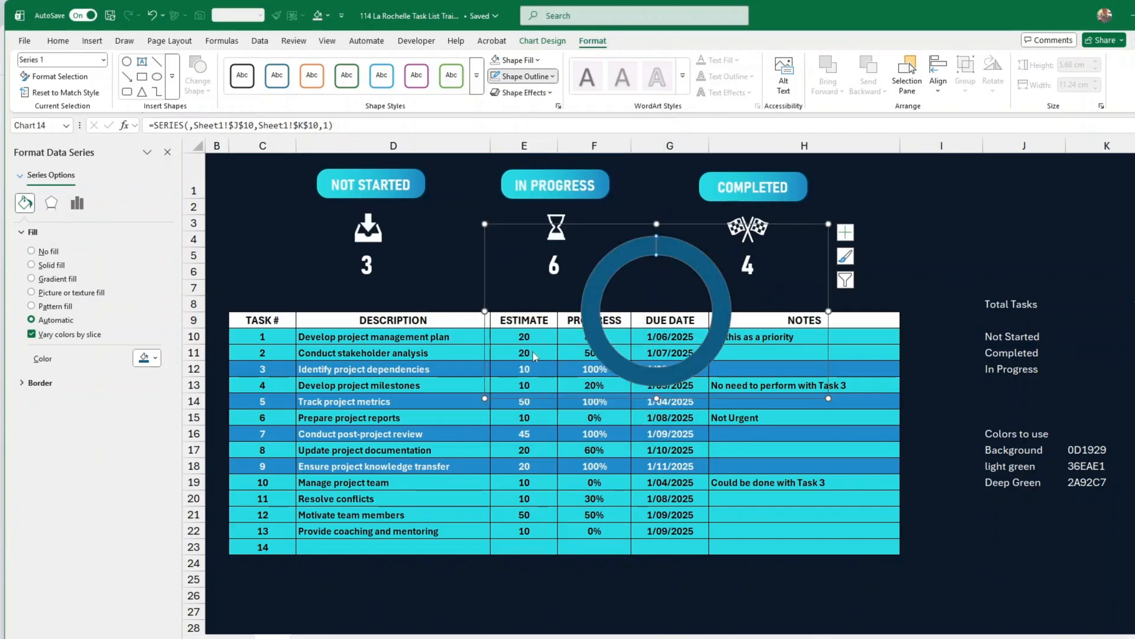
click(913, 464)
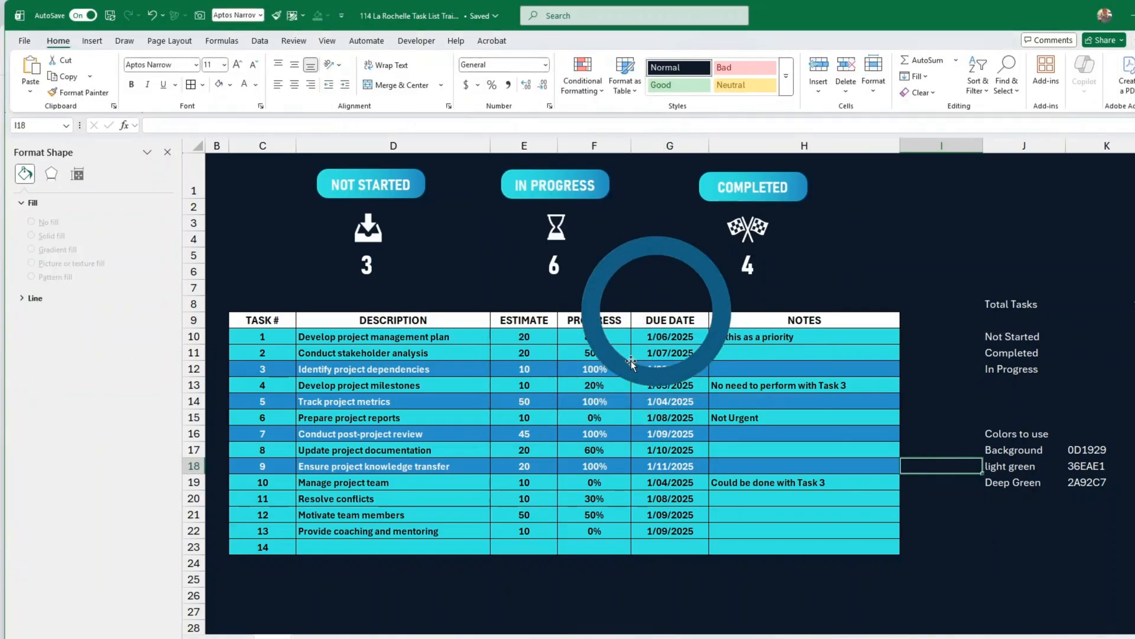
Shrink the chart to about 5 cm high by 9.5 cm wide and place its ring around the inbox icon and Not Started count.
click(720, 348)
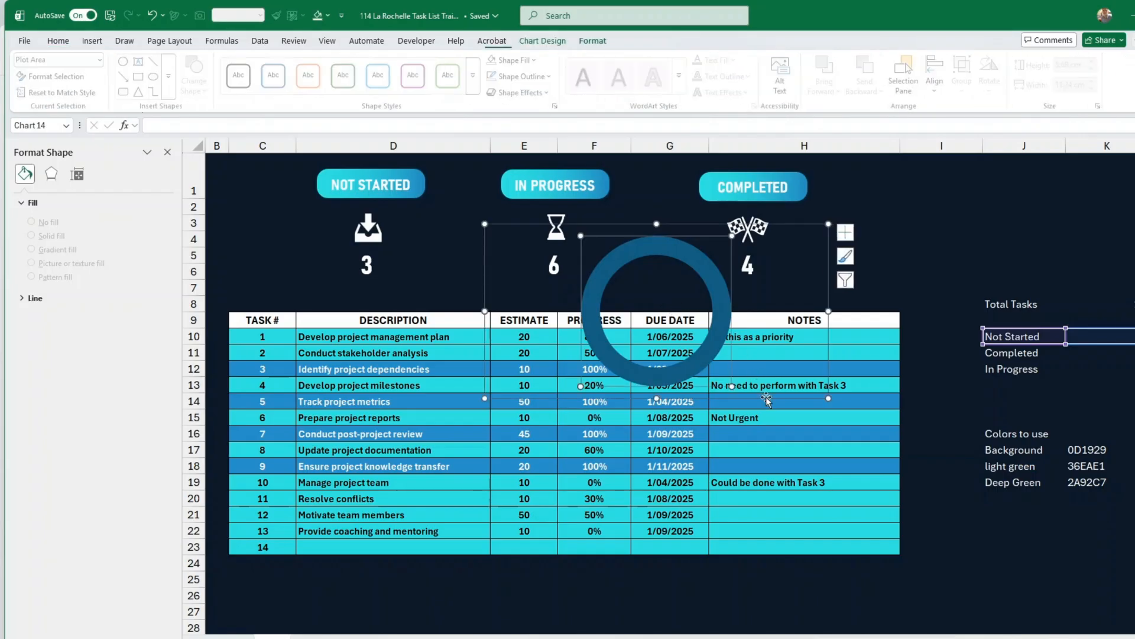
drag(831, 400, 508, 311)
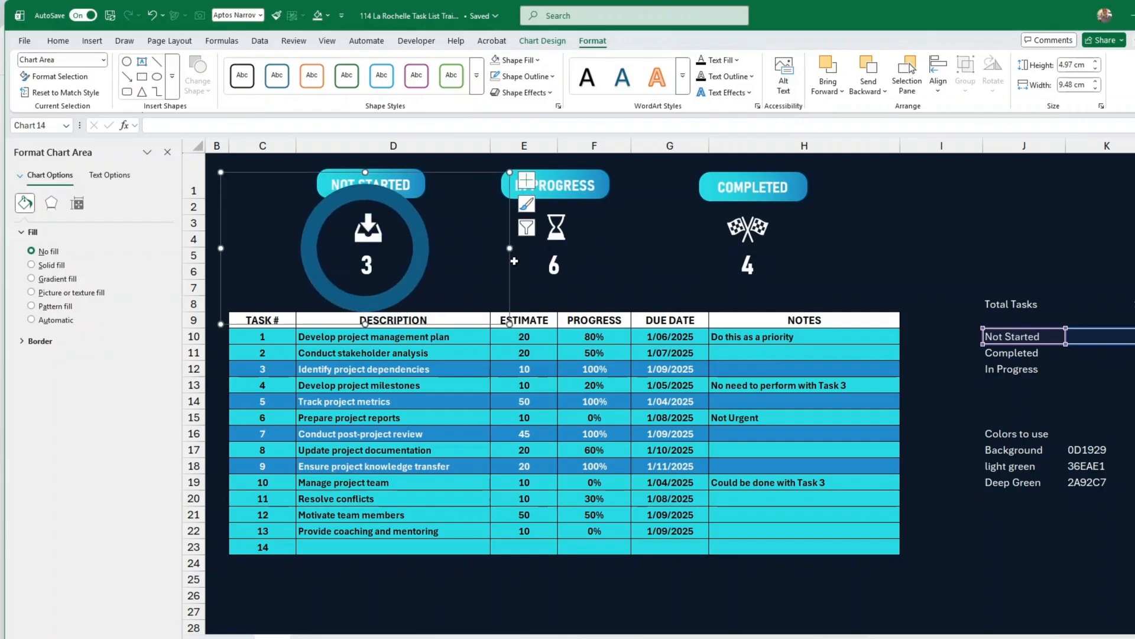
Set the ring's doughnut hole size to 82%, and shrink the chart to about 4.3 by 8.9 cm around the inbox icon and Not Started count.
click(416, 275)
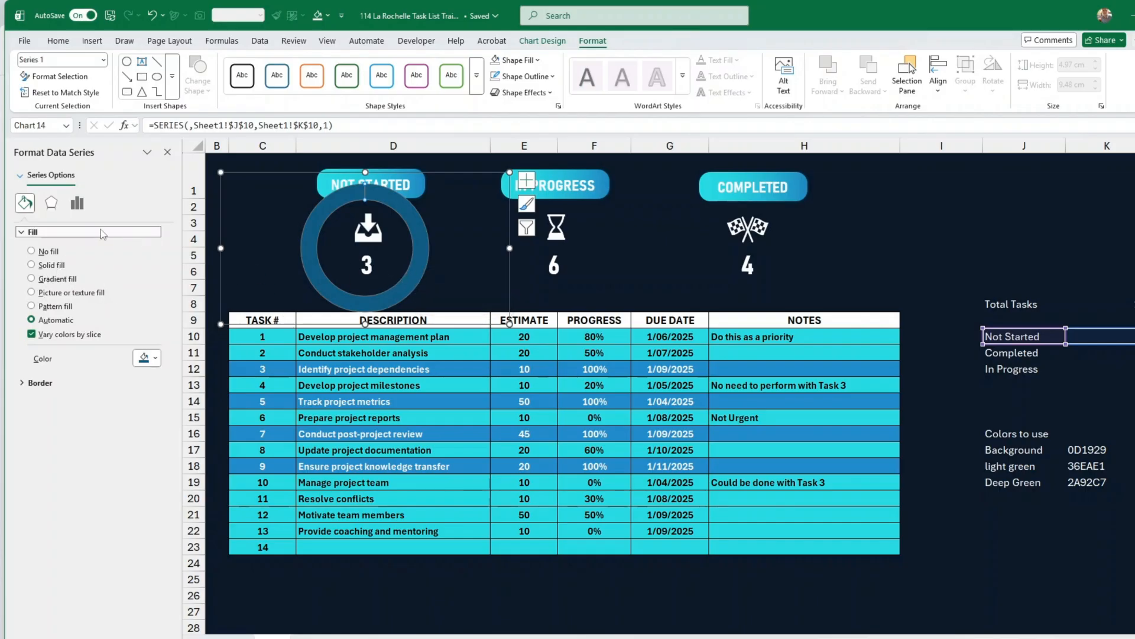
click(77, 204)
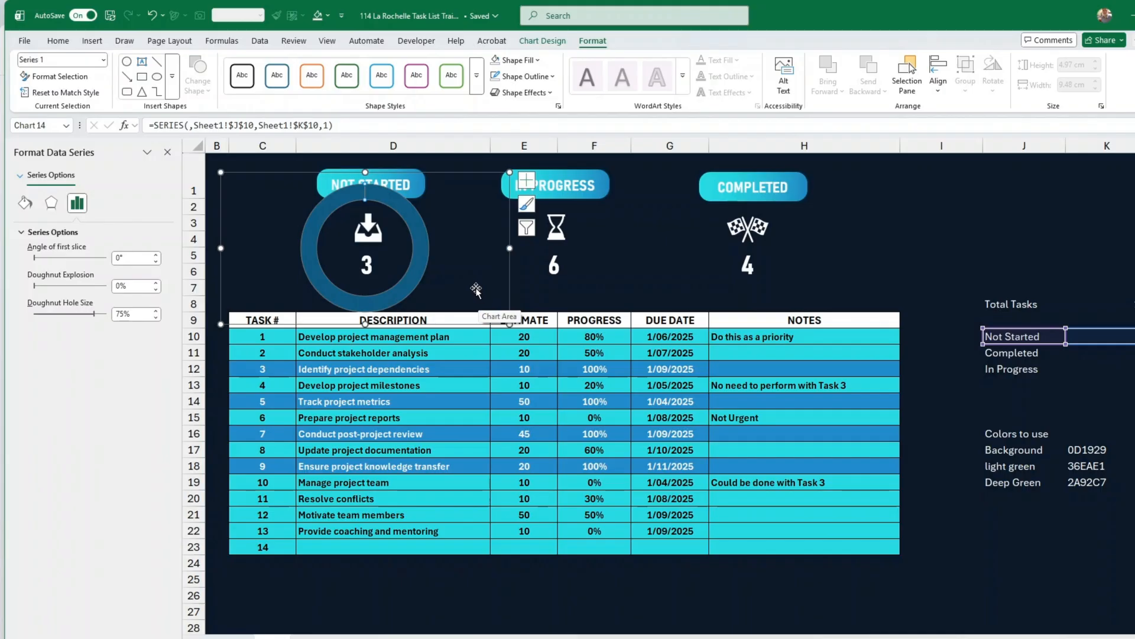
click(155, 317)
click(156, 317)
click(156, 318)
click(155, 317)
click(155, 317)
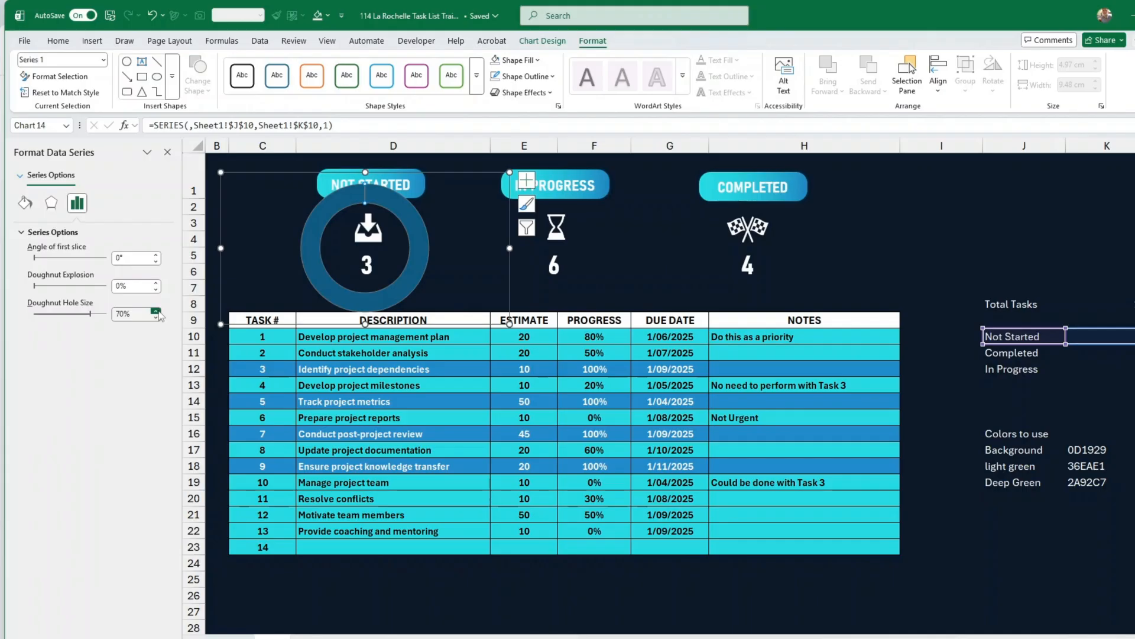
click(156, 311)
click(156, 311)
click(156, 311)
click(156, 311)
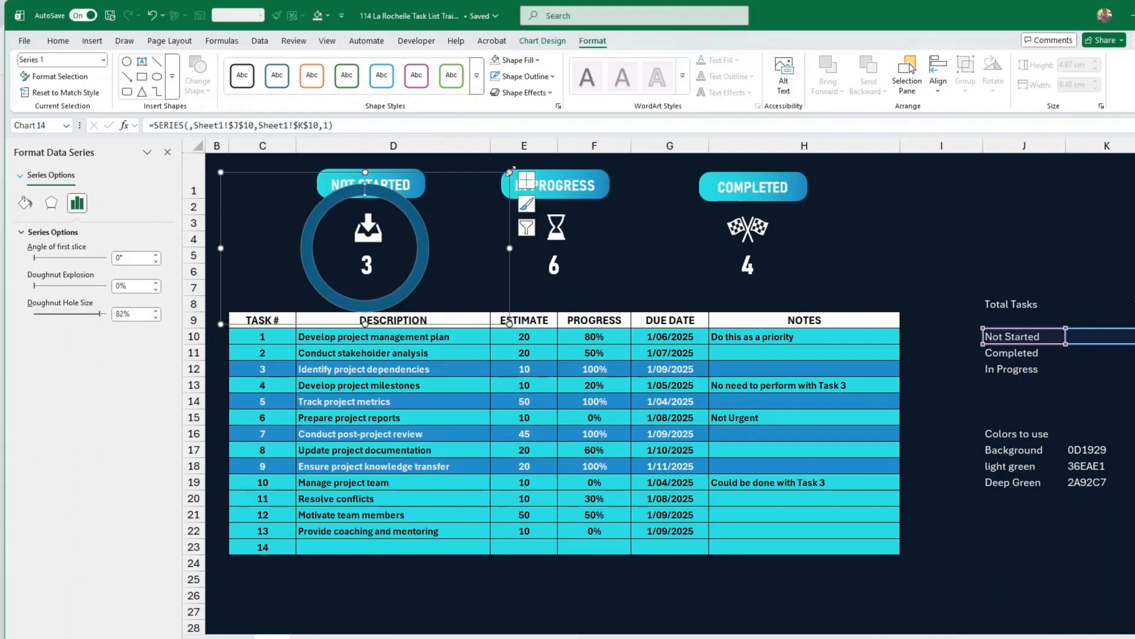
drag(511, 170, 492, 191)
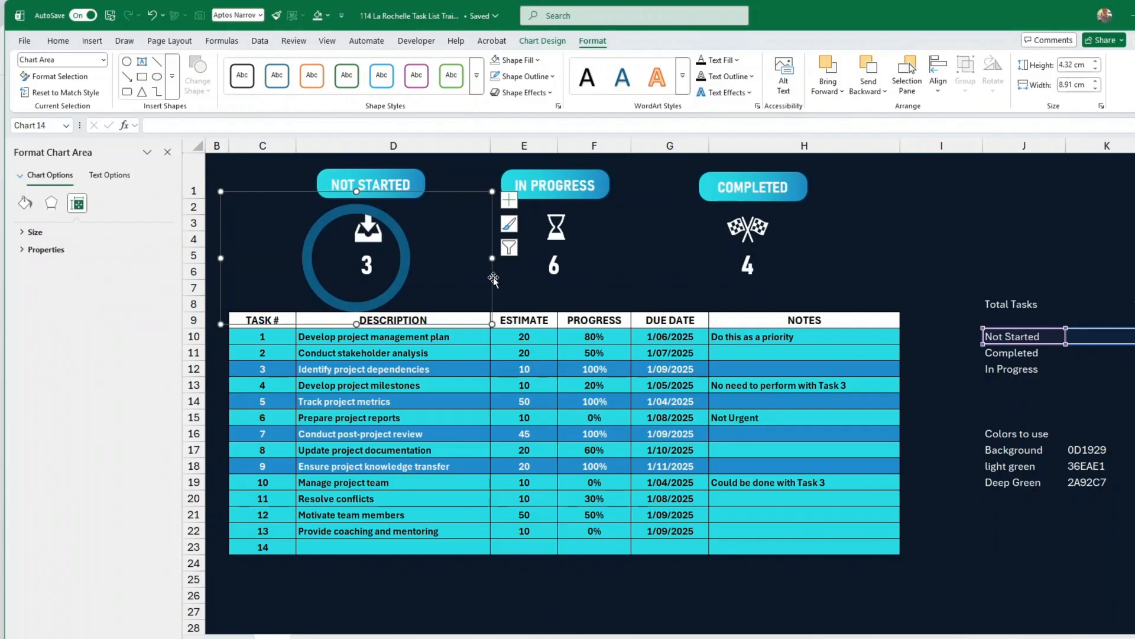
drag(493, 278, 504, 266)
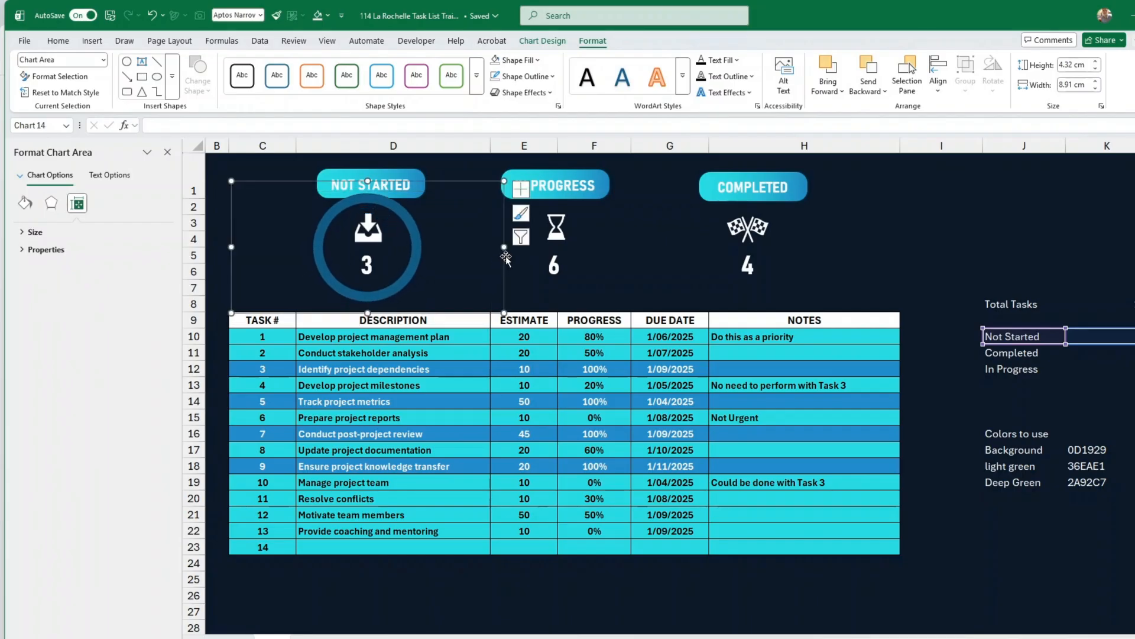
Thin the Not Started ring by setting its doughnut hole size to 89%.
click(320, 244)
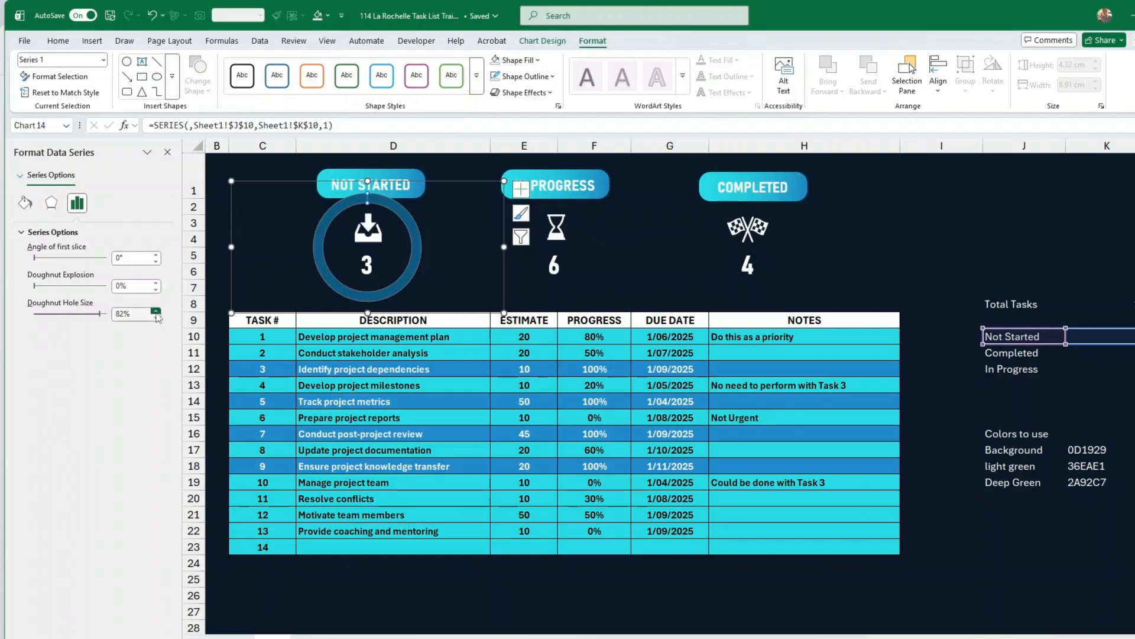
click(156, 311)
click(155, 311)
click(155, 311)
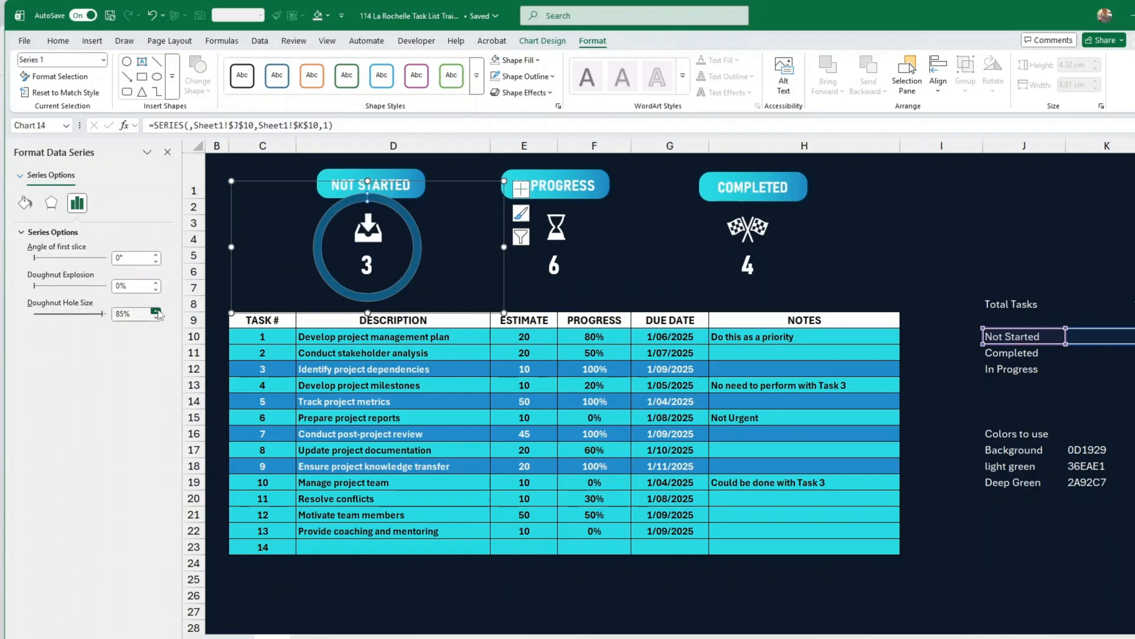
click(156, 311)
click(156, 311)
click(156, 311)
click(156, 311)
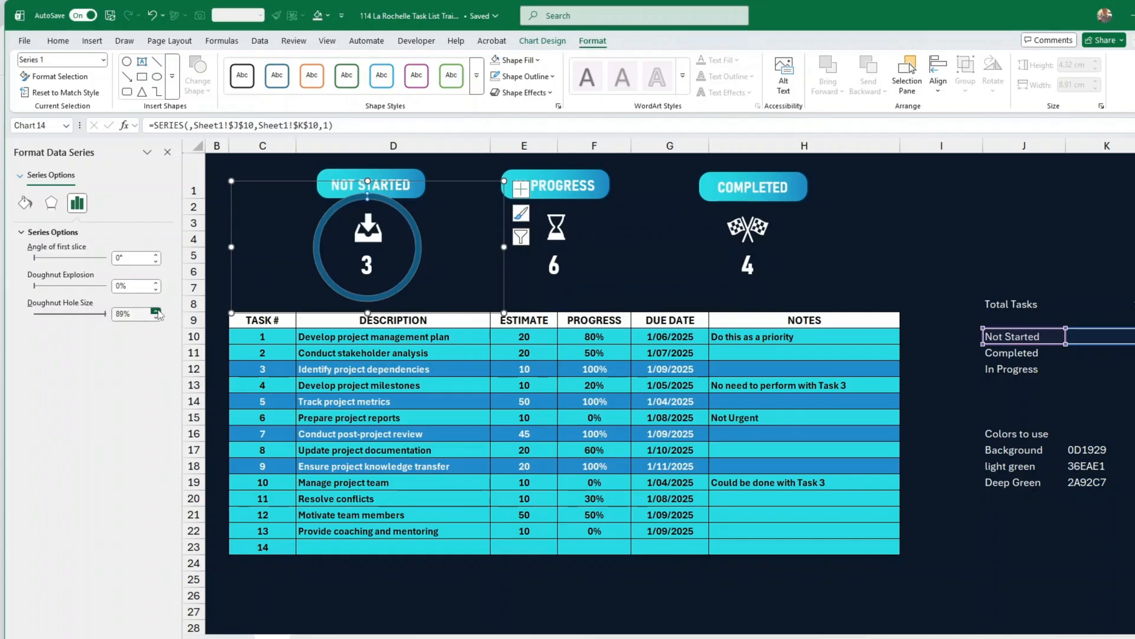
click(249, 388)
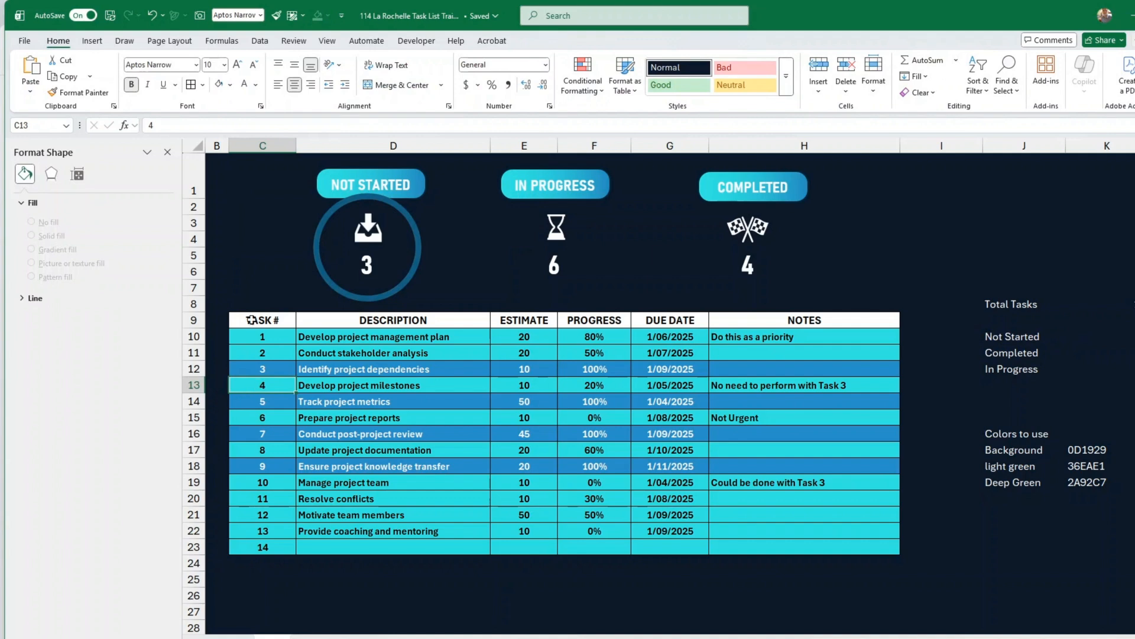
drag(197, 230, 197, 230)
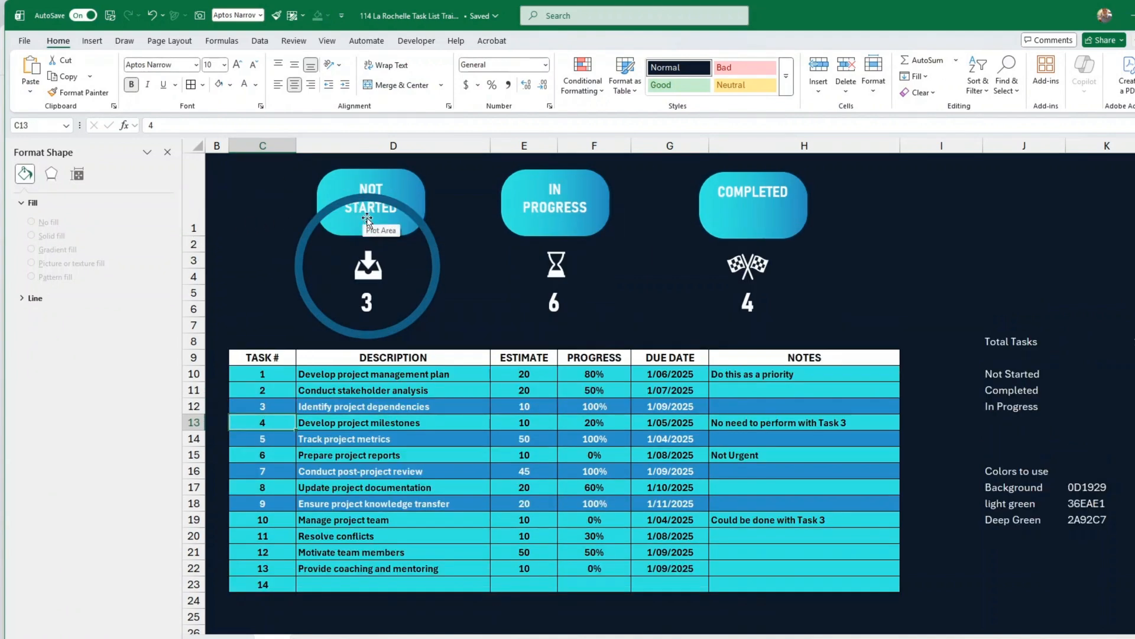
key(ctrl+z)
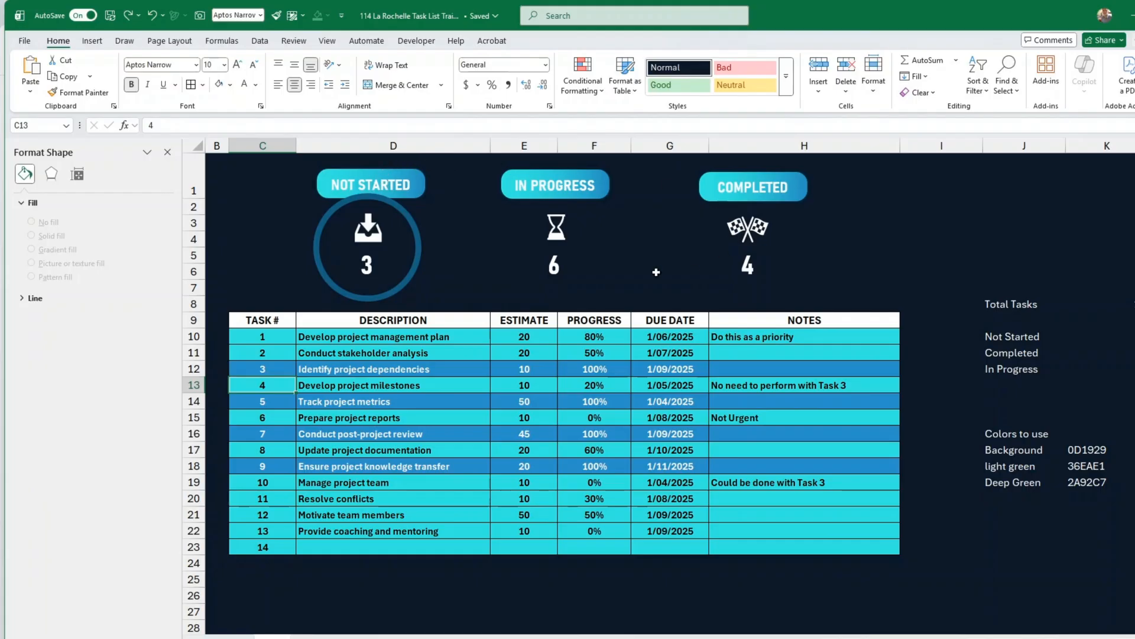
Set all labels, icons, counts and the chart above the task table to not move or size with cells.
click(424, 181)
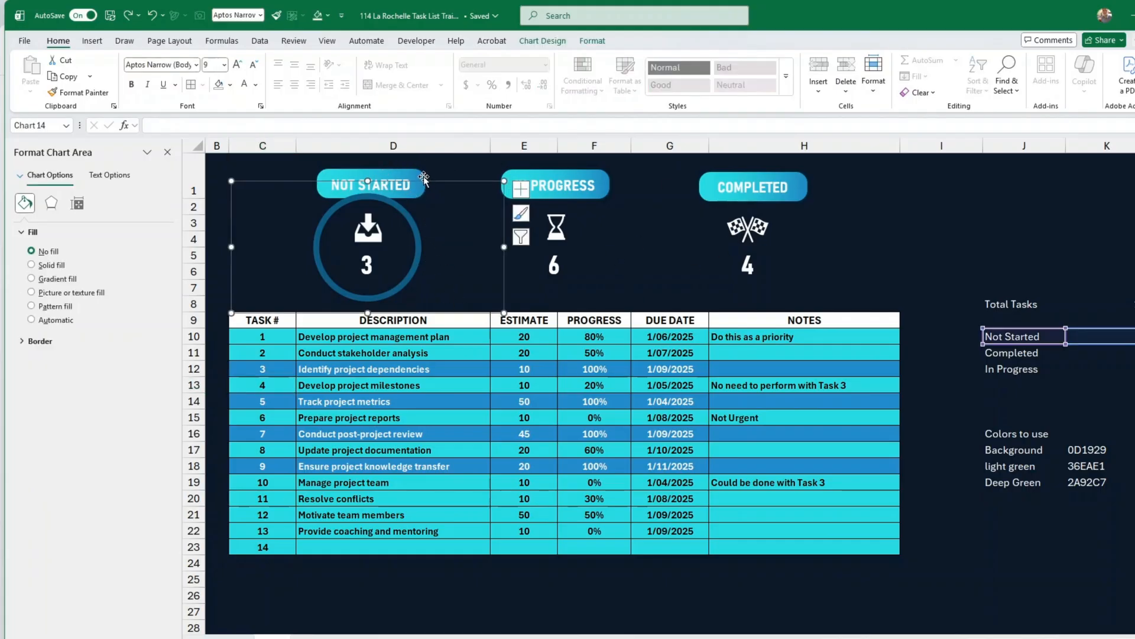
click(422, 172)
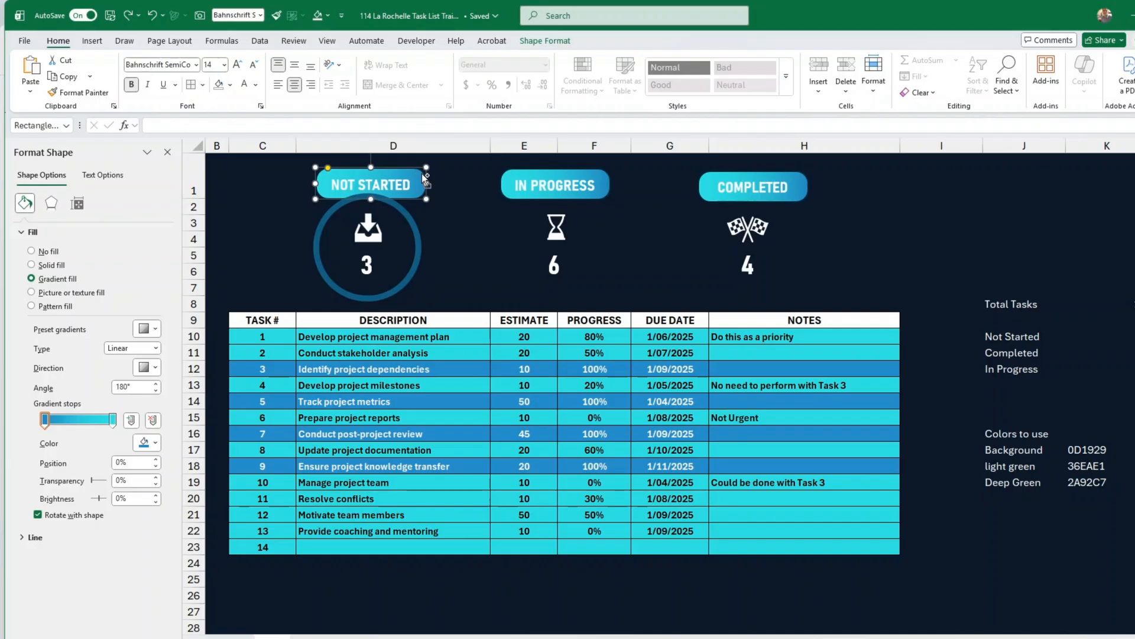
key(ctrl+a)
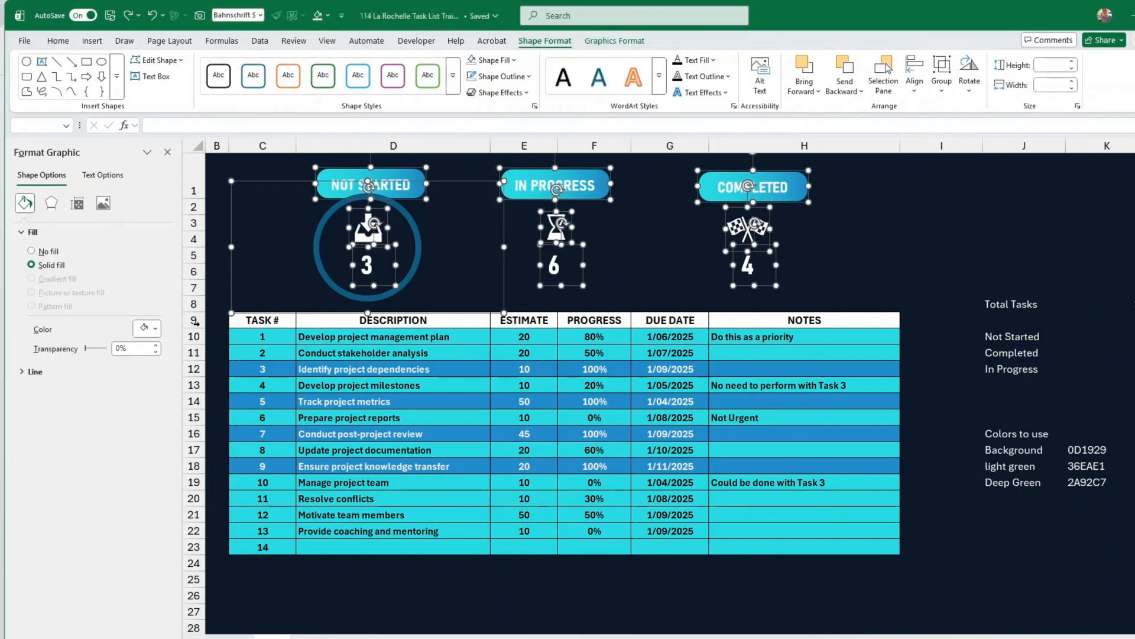
click(55, 207)
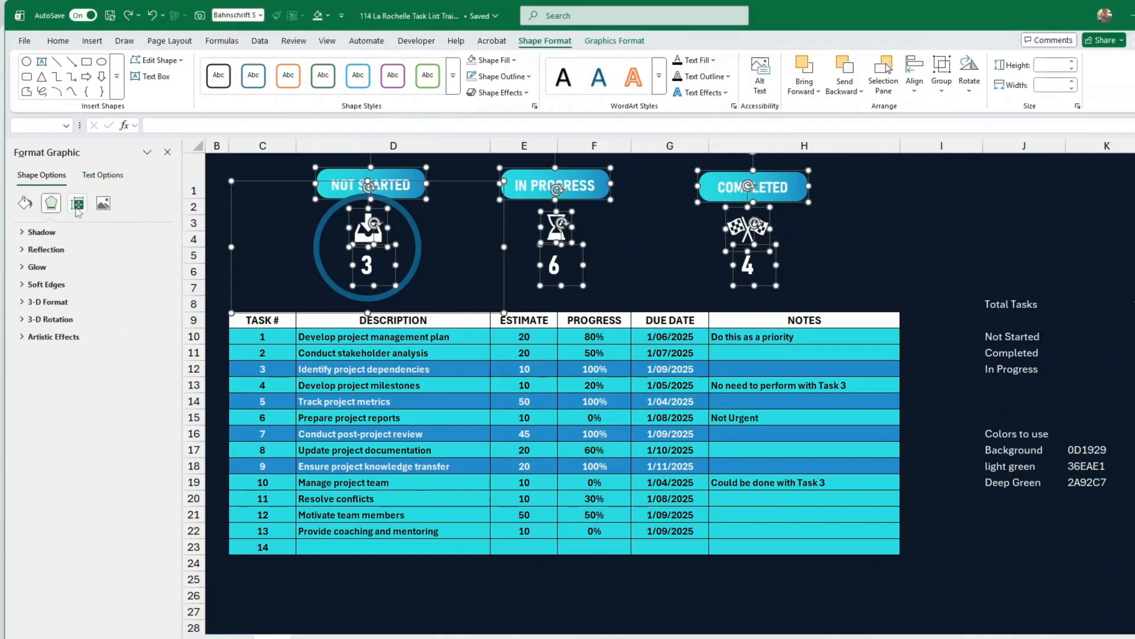
click(83, 207)
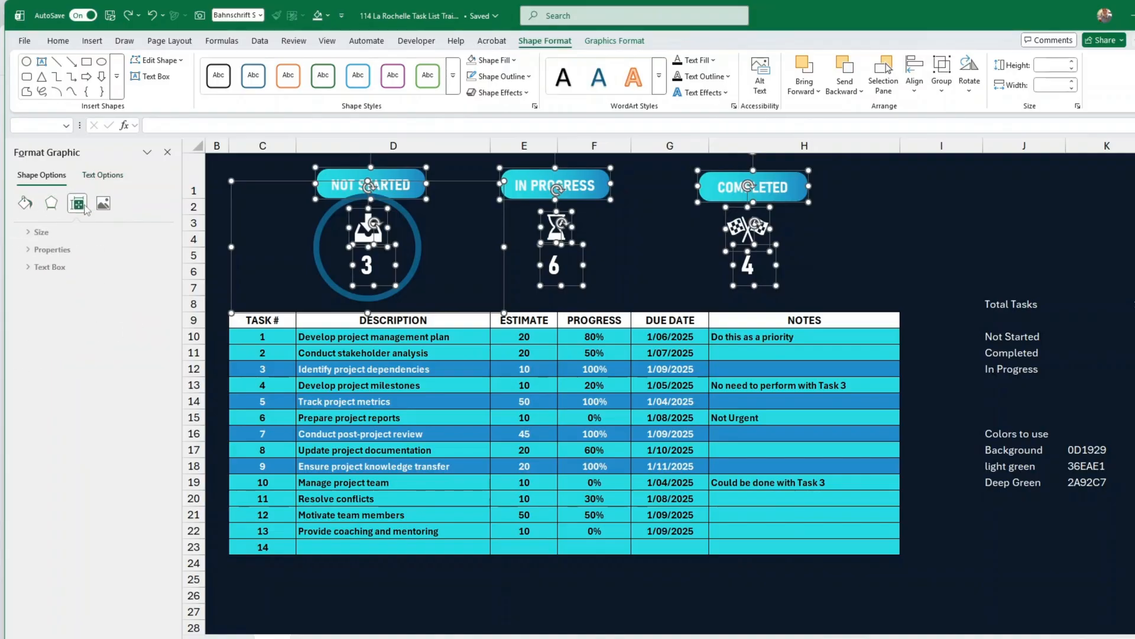
click(24, 253)
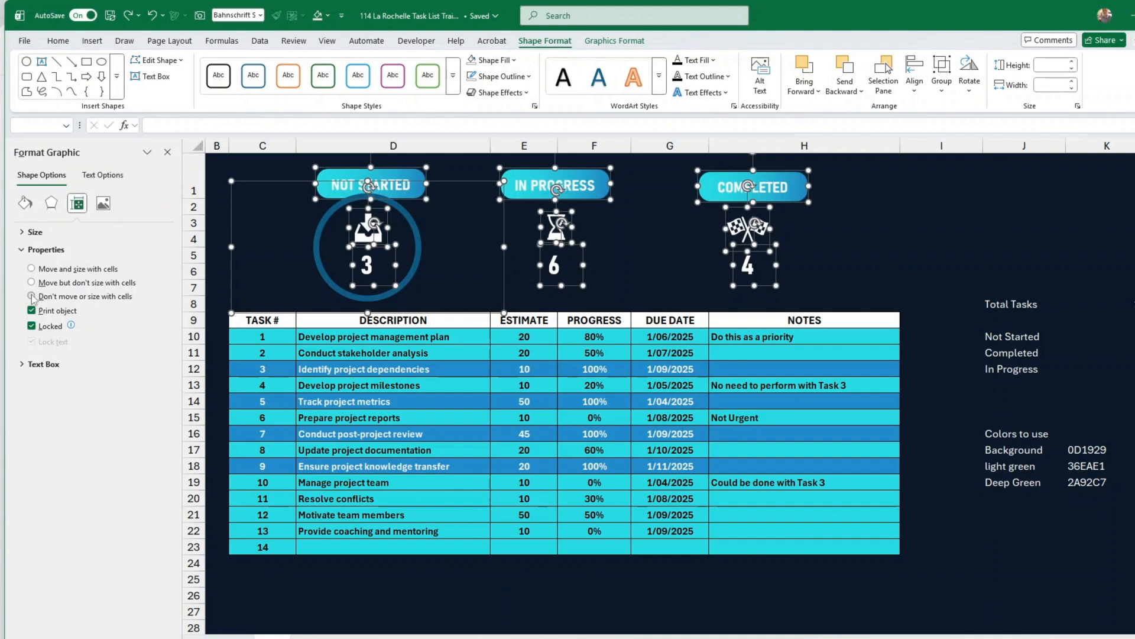
click(31, 296)
Increase the height of row 2 to make more room above the task table.
click(222, 335)
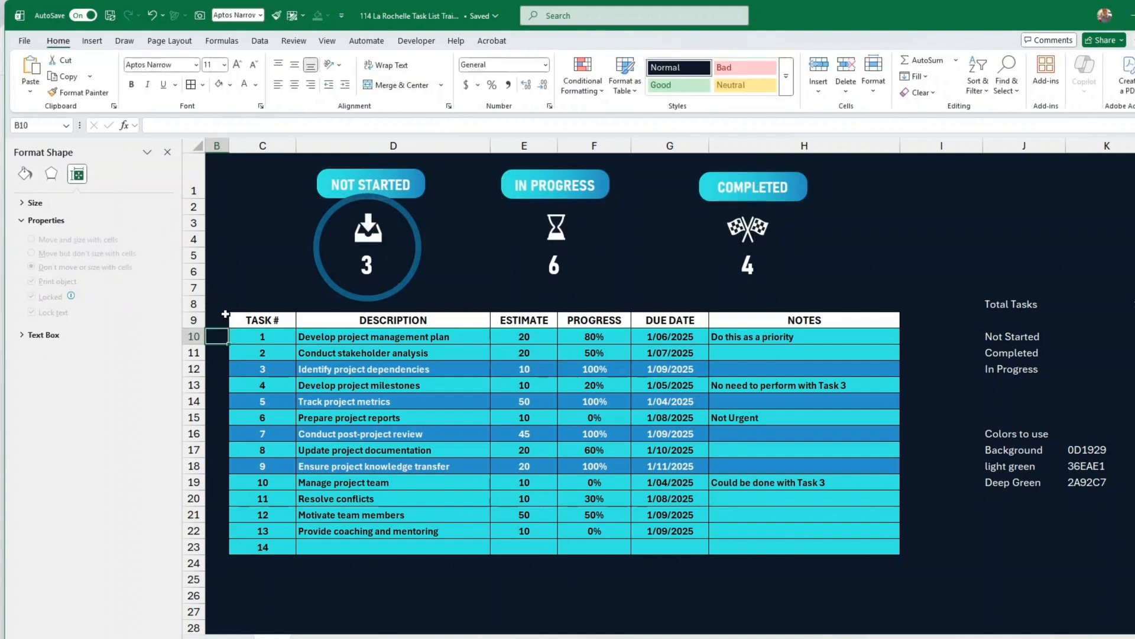
drag(200, 216, 199, 237)
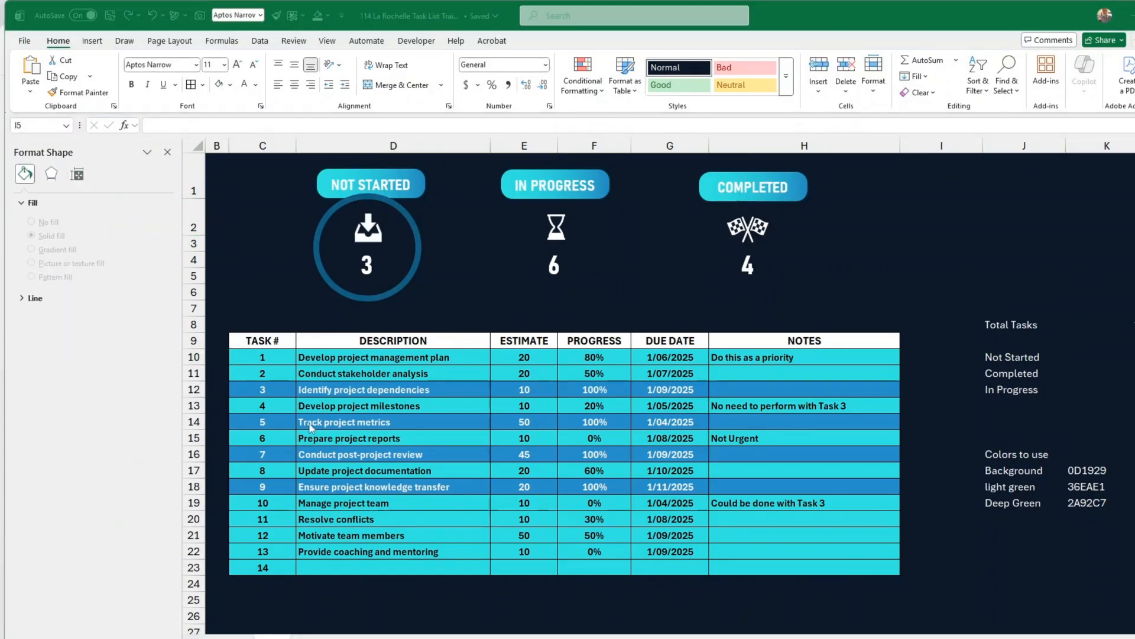
Move the doughnut chart down over the task table, clear of the inbox icon and Not Started count.
click(388, 239)
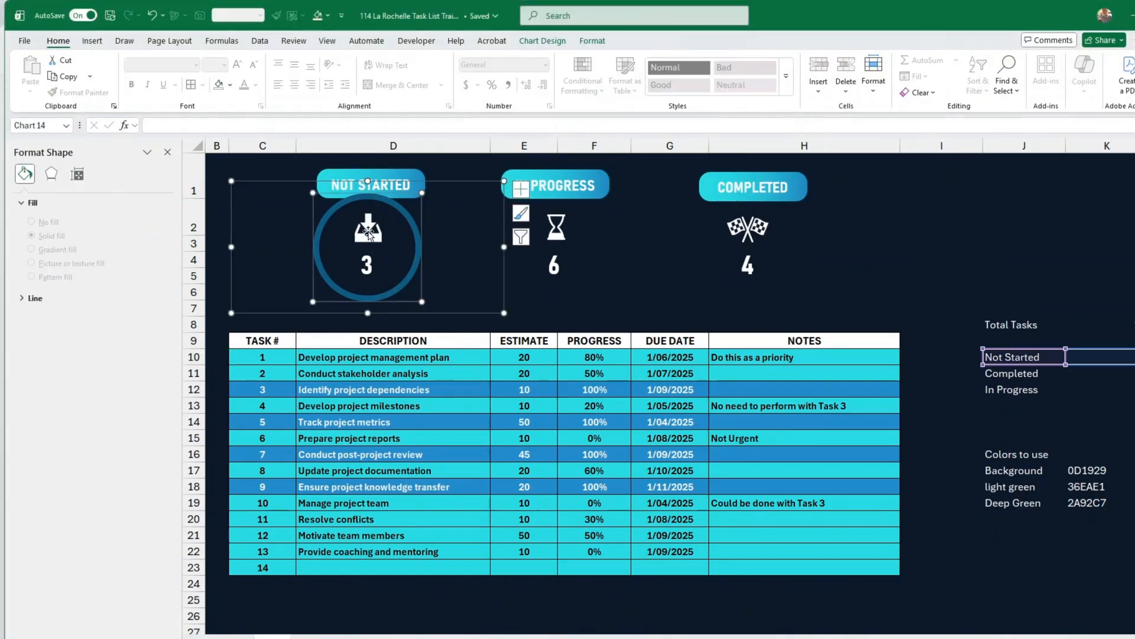
click(478, 315)
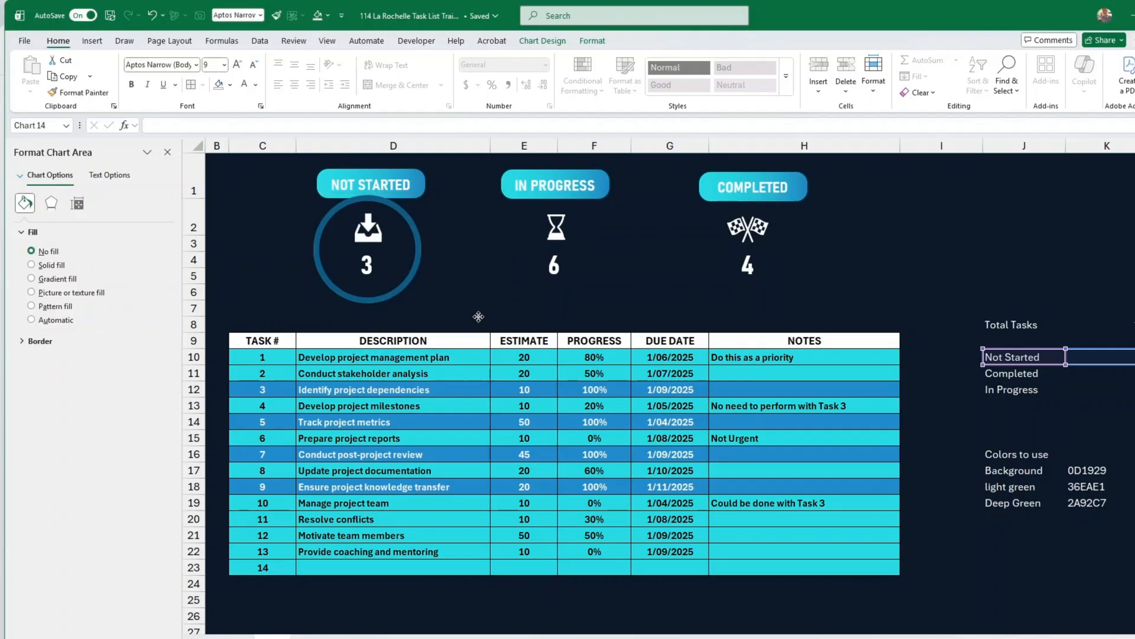
click(368, 234)
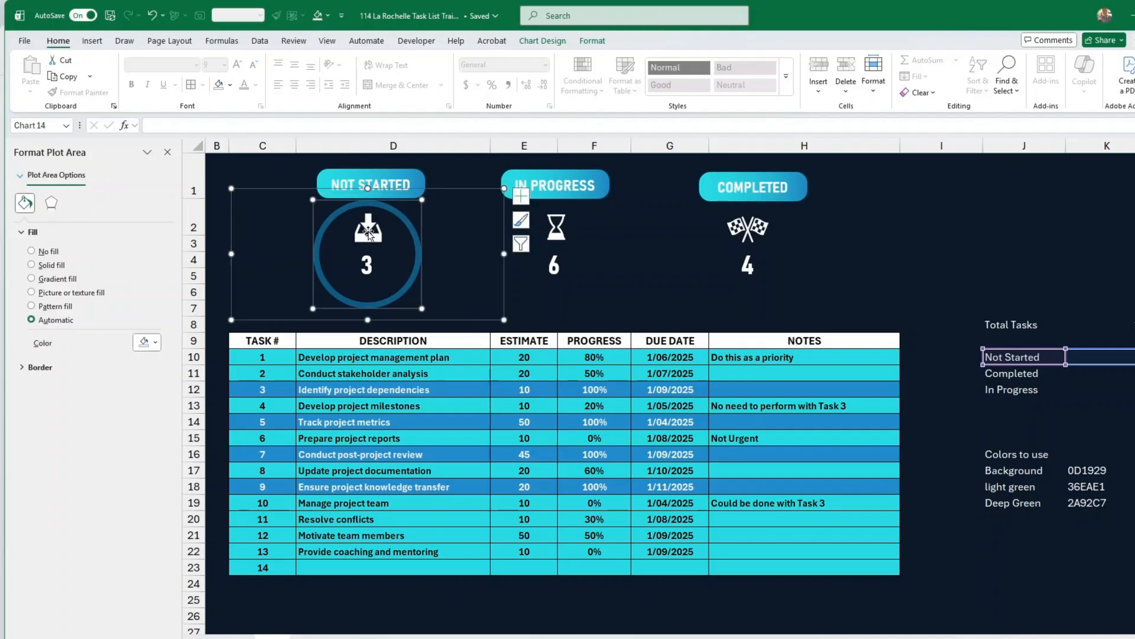
double_click(369, 234)
drag(504, 297, 509, 424)
Move the three status icons and their three counts down together, leaving space below the gradient labels.
click(368, 228)
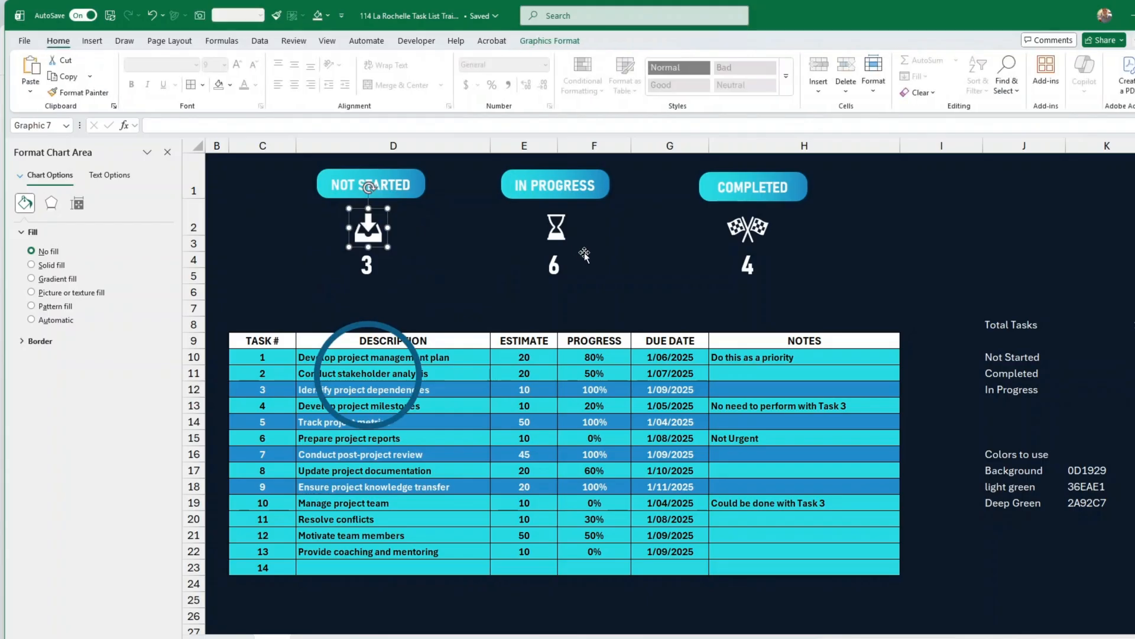
ctrl+click(556, 228)
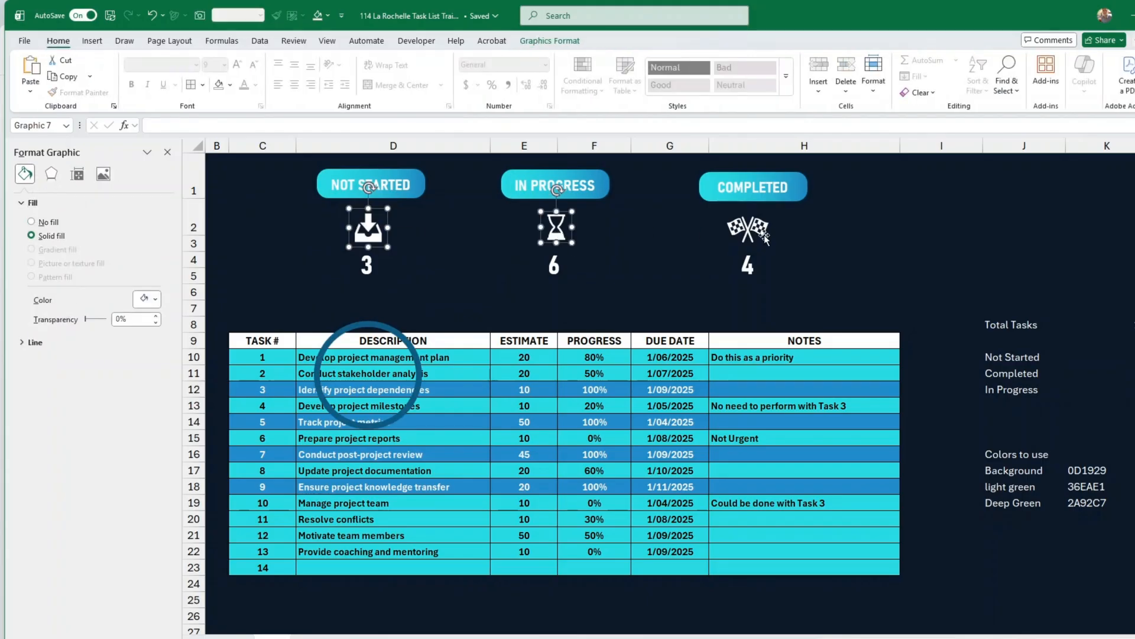
ctrl+click(760, 232)
ctrl+click(747, 264)
ctrl+click(554, 265)
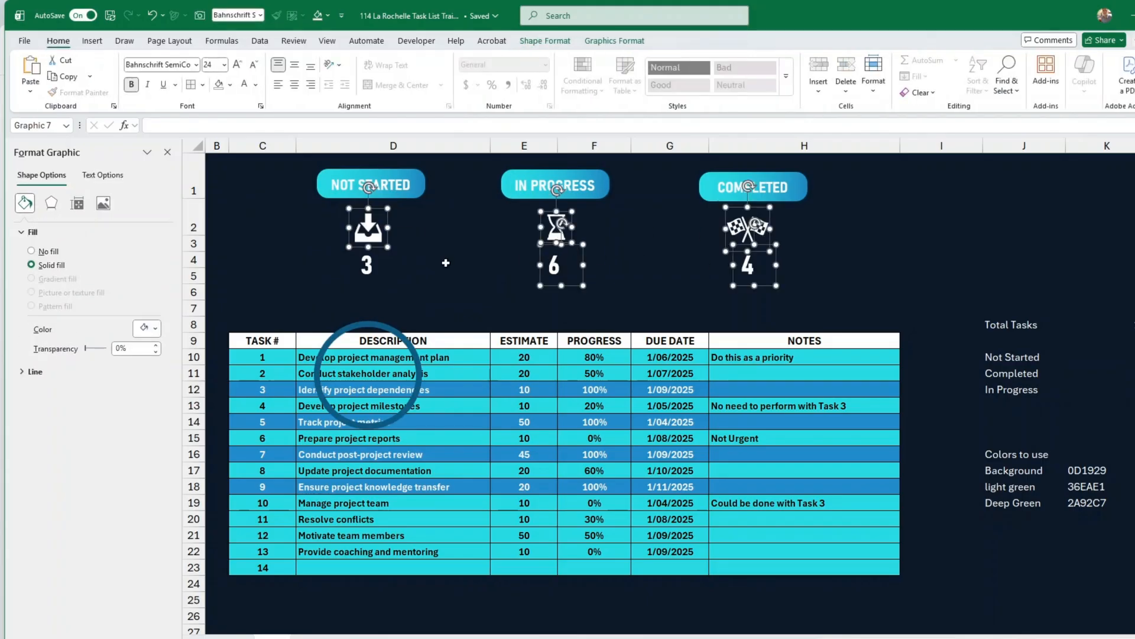
ctrl+click(367, 263)
drag(553, 269, 554, 292)
Move the doughnut chart back around the inbox icon and Not Started count, and give its ring a linear gradient fill.
click(416, 375)
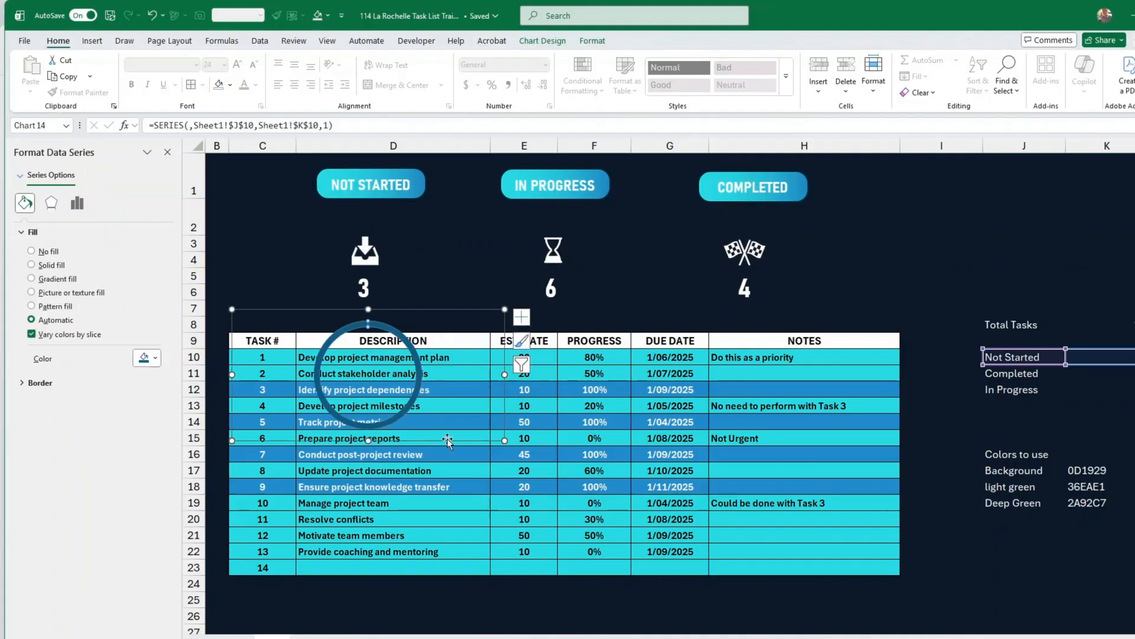
drag(448, 440, 442, 329)
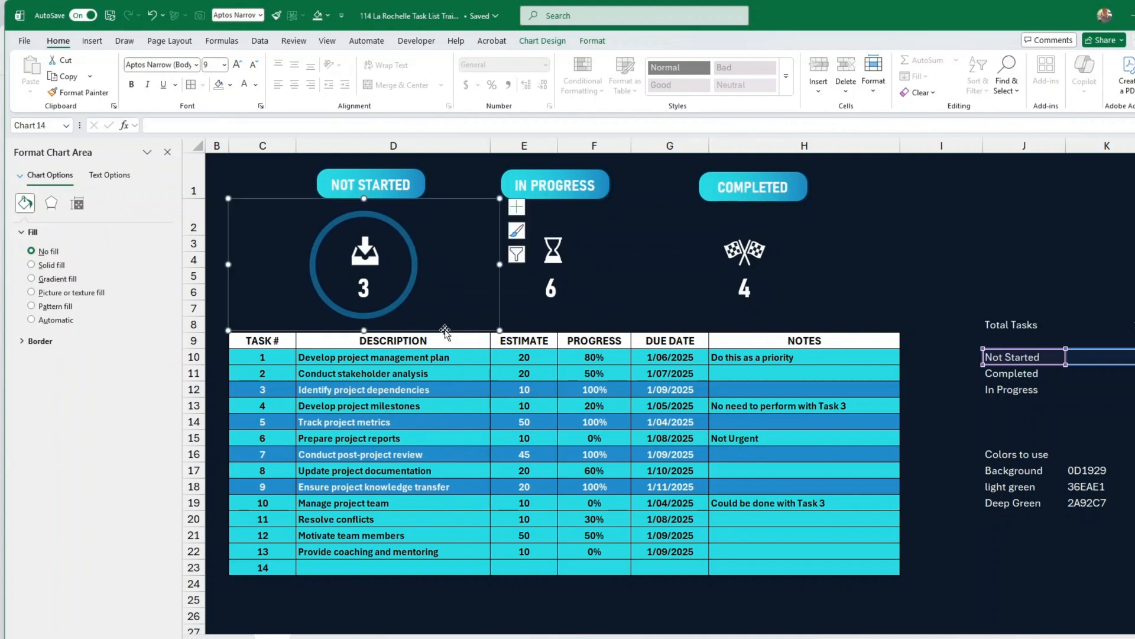
click(408, 282)
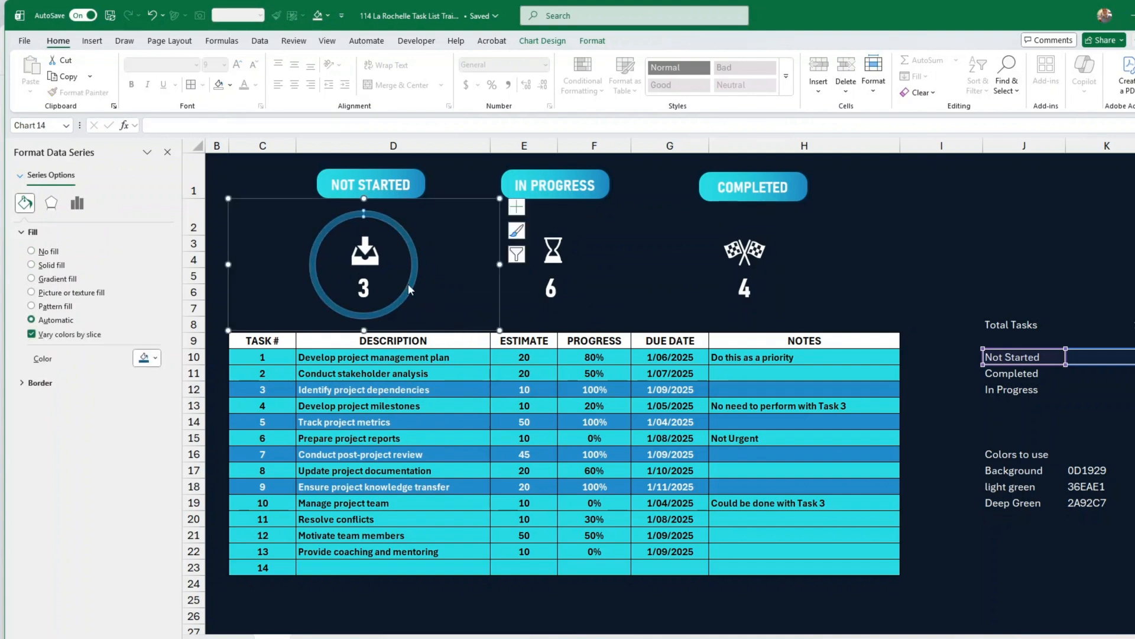
click(31, 279)
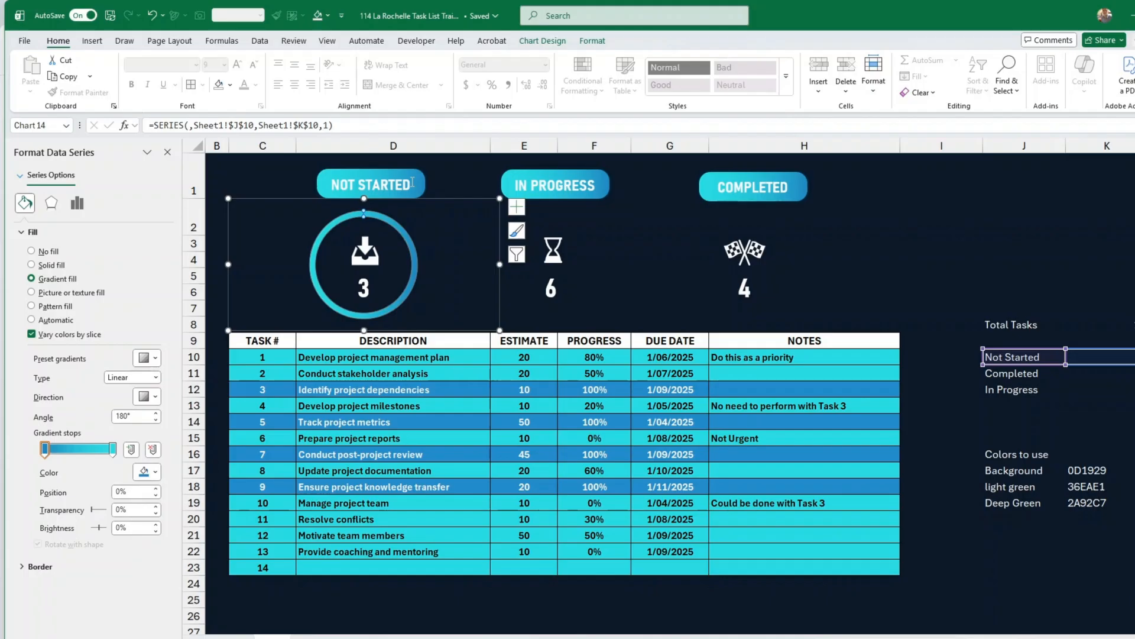
click(274, 178)
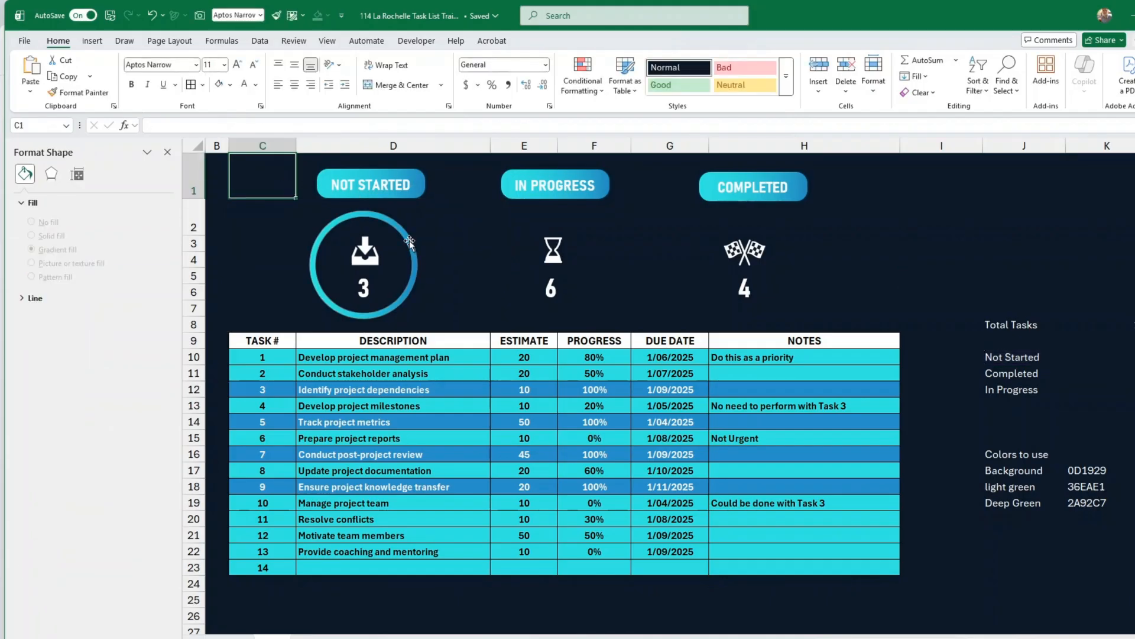
Duplicate the Not Started doughnut chart and place the copy's ring around the hourglass icon and In Progress count.
click(444, 284)
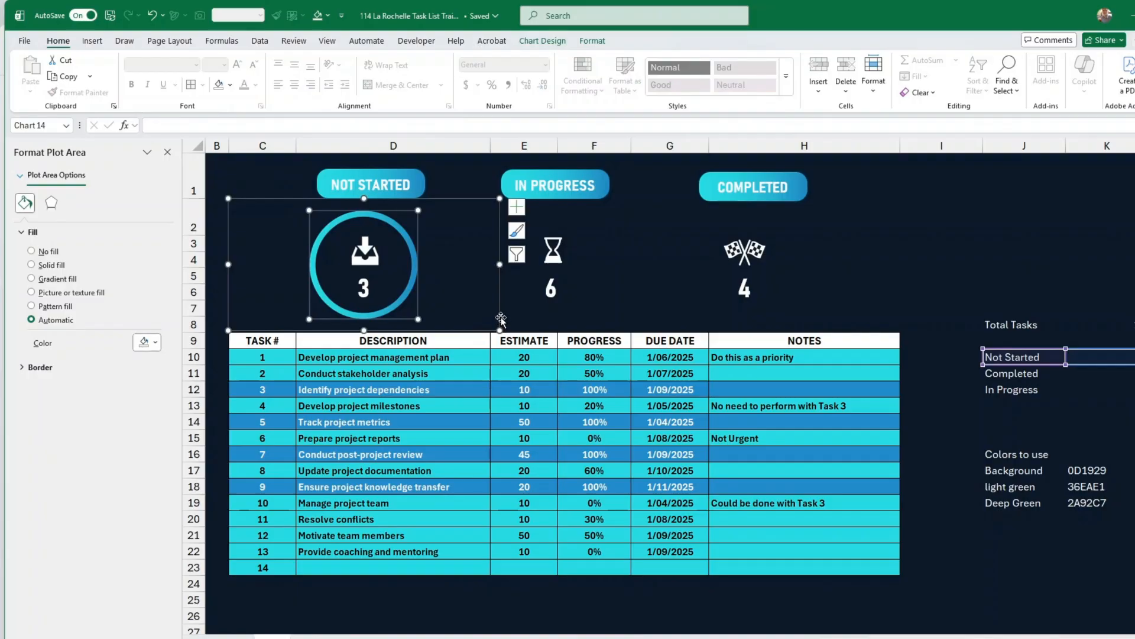
click(500, 318)
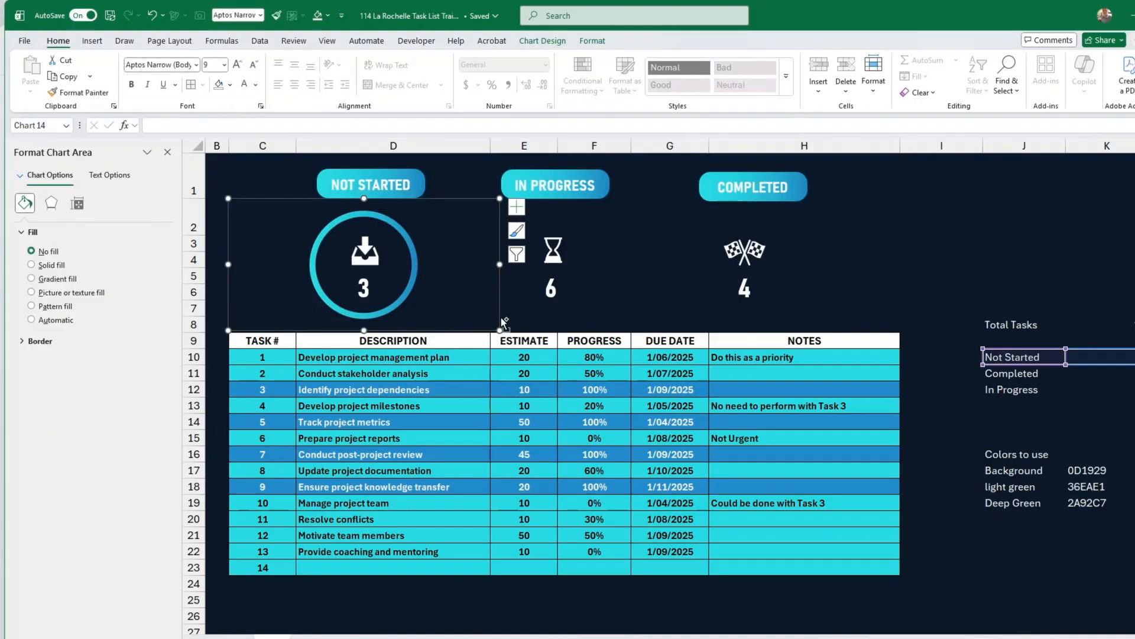
key(ctrl+d)
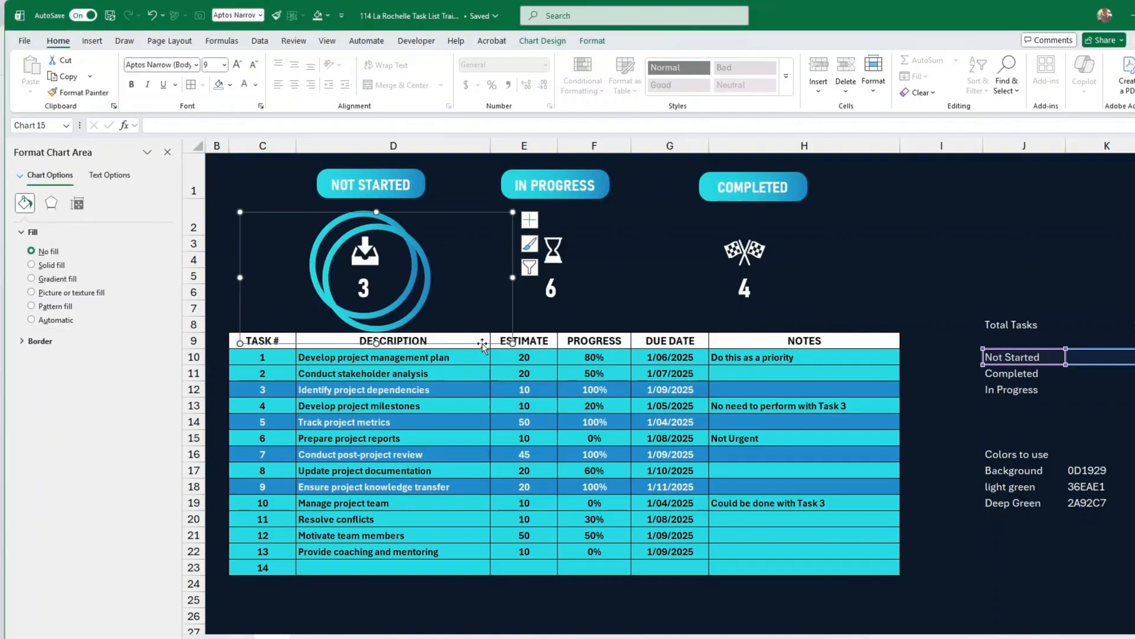
mouse_move(485, 346)
mouse_down()
mouse_move(652, 346)
mouse_move(674, 335)
mouse_move(658, 330)
mouse_up()
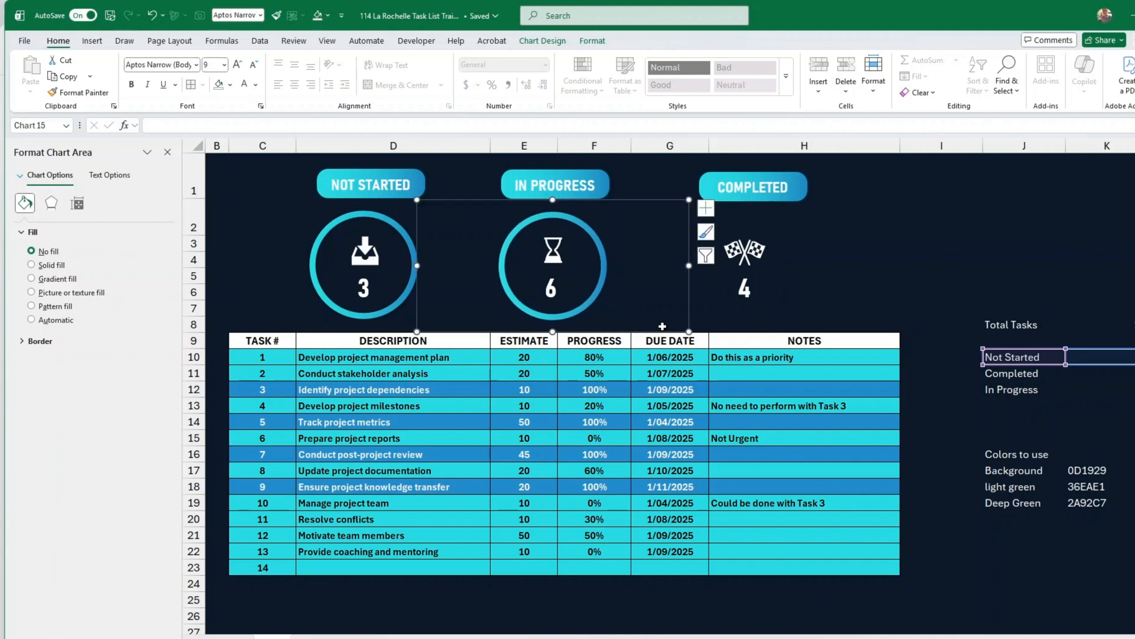
Duplicate the In Progress doughnut chart and place the copy's ring around the checkered flags icon and Completed count.
key(ctrl+d)
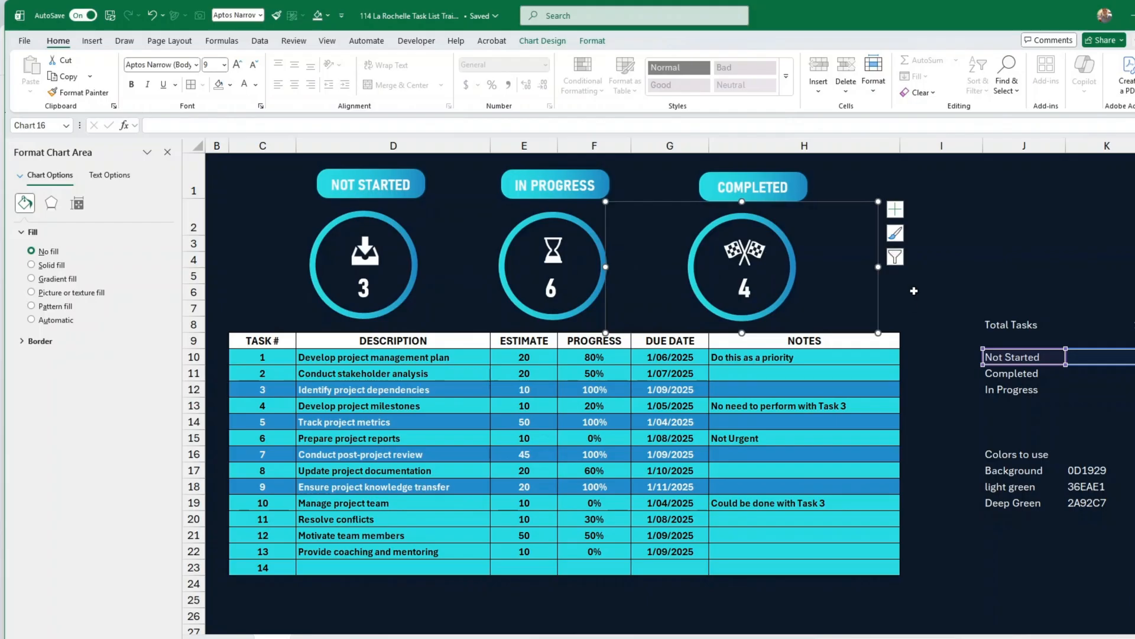
click(1001, 239)
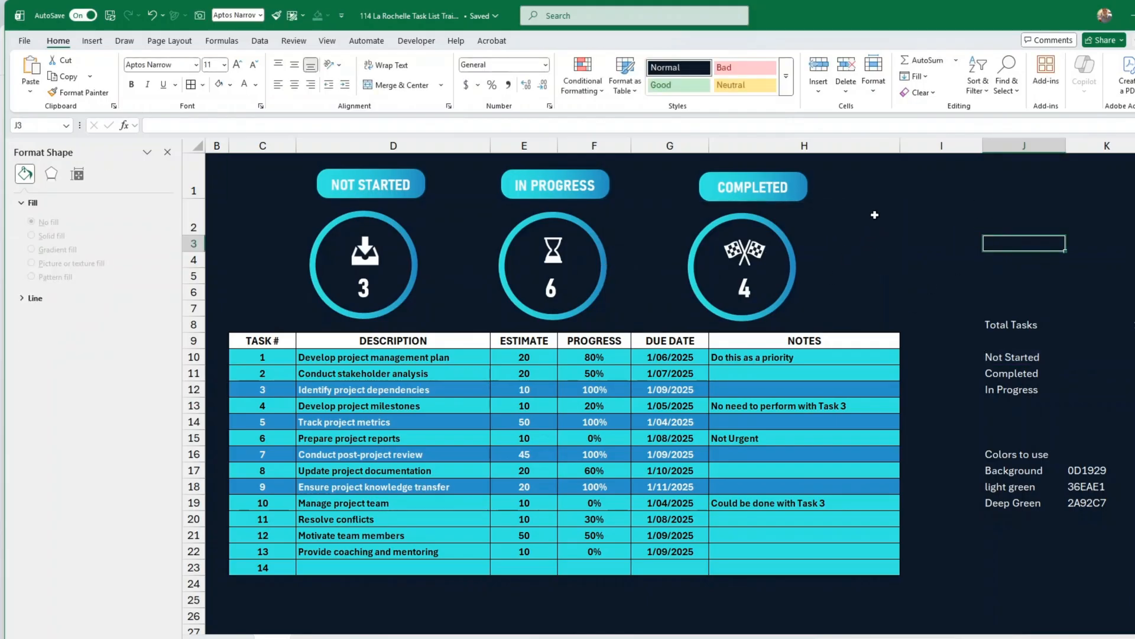
click(799, 197)
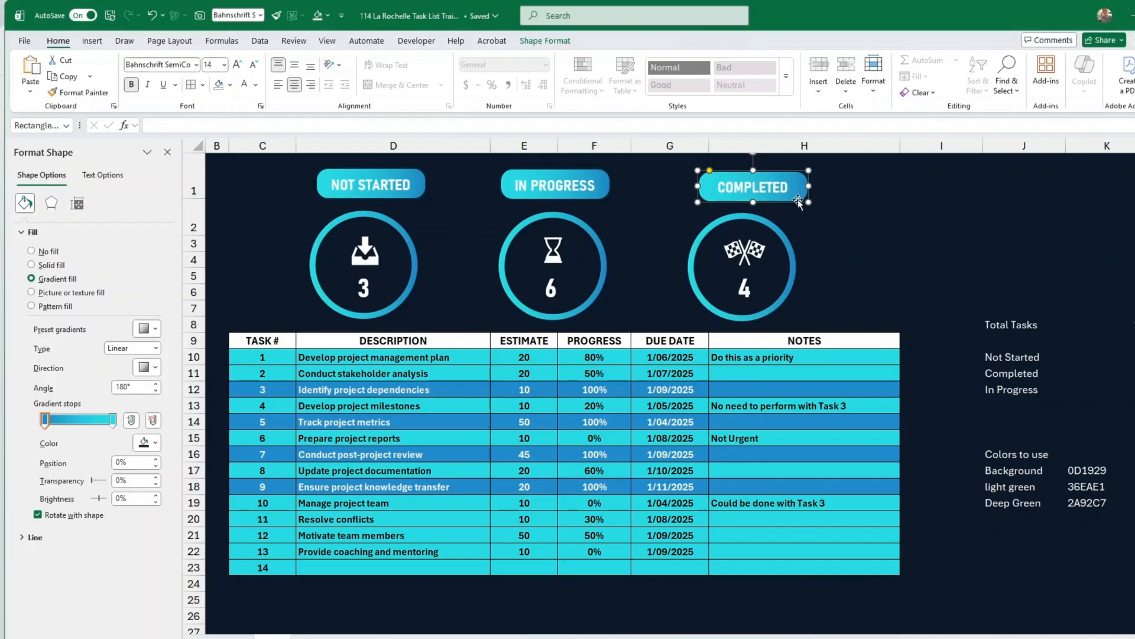
click(874, 298)
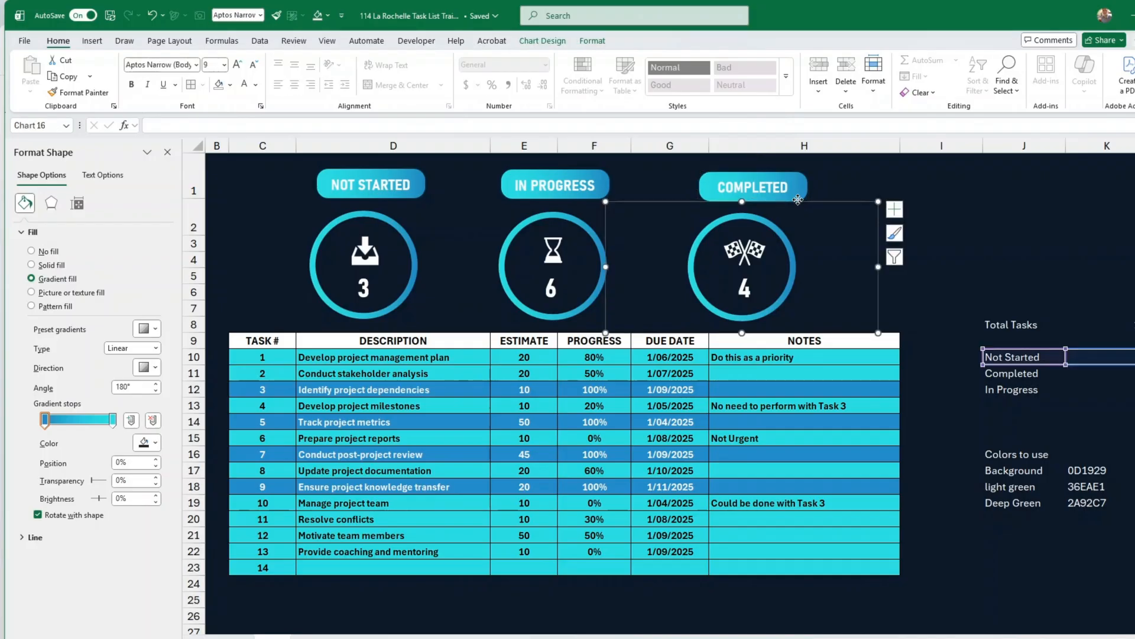
click(977, 280)
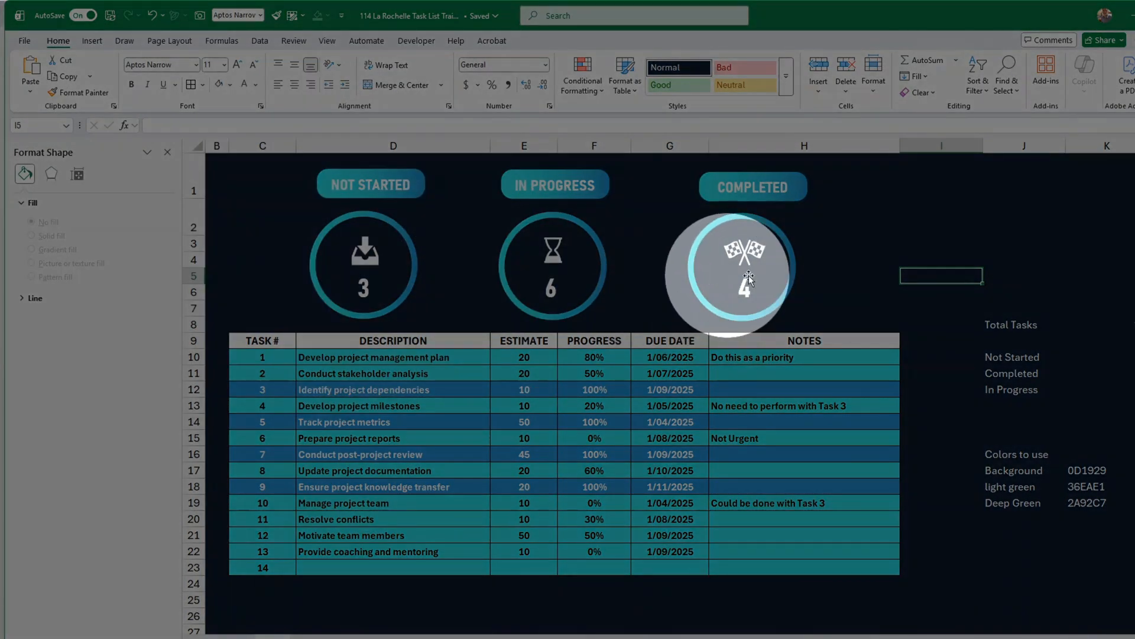
Increase the height of row 8 to leave more space between the doughnut rings and the task table.
click(893, 314)
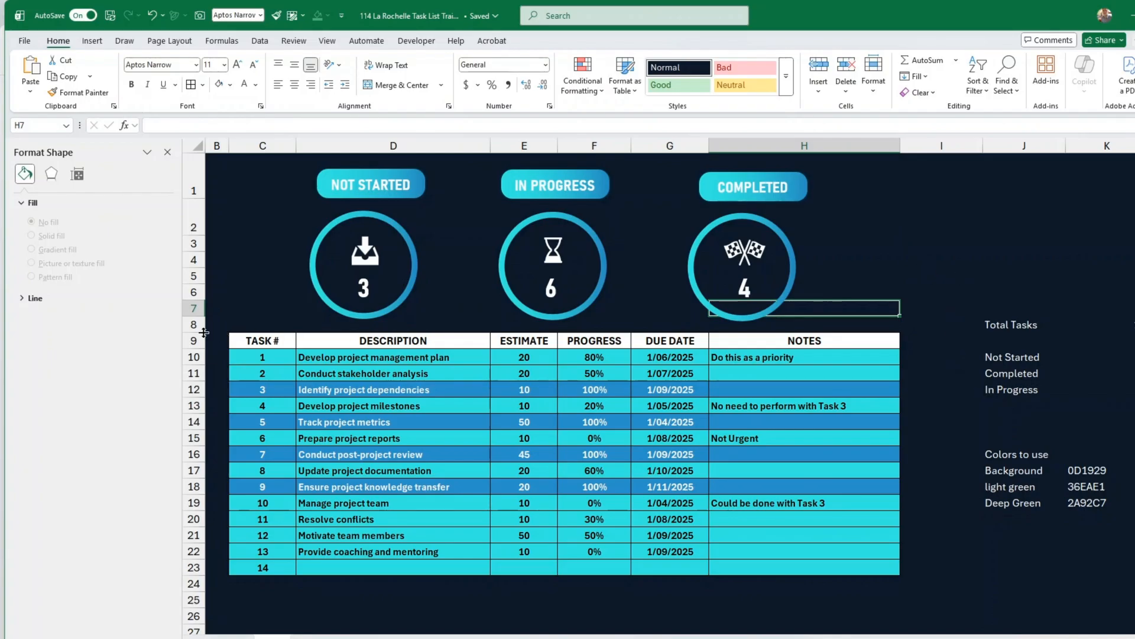
drag(204, 332, 204, 346)
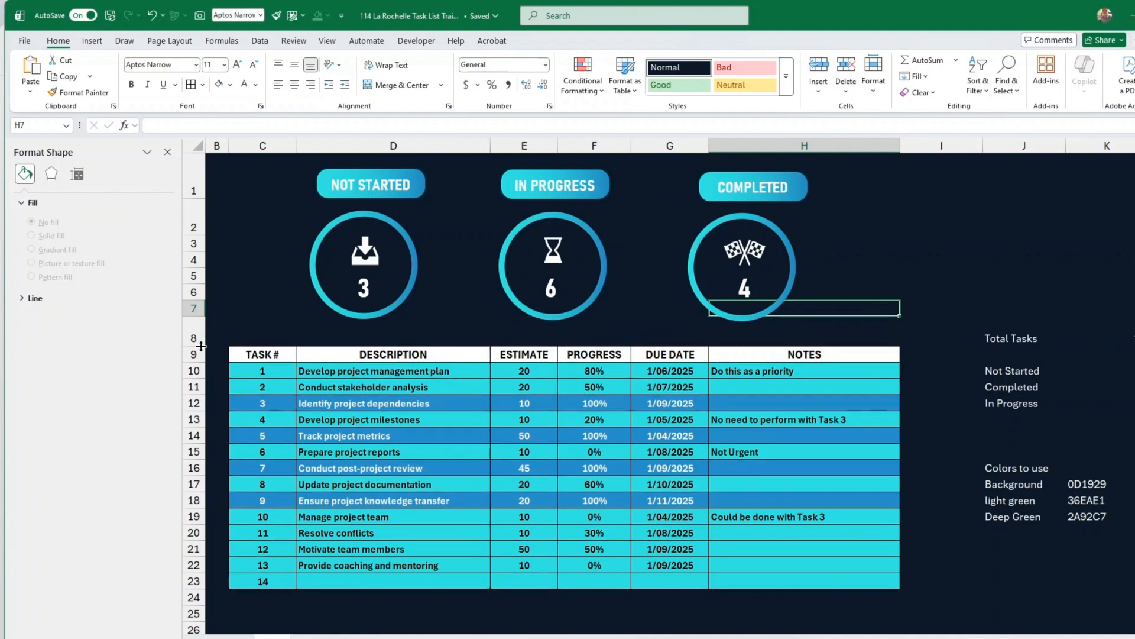
click(1027, 244)
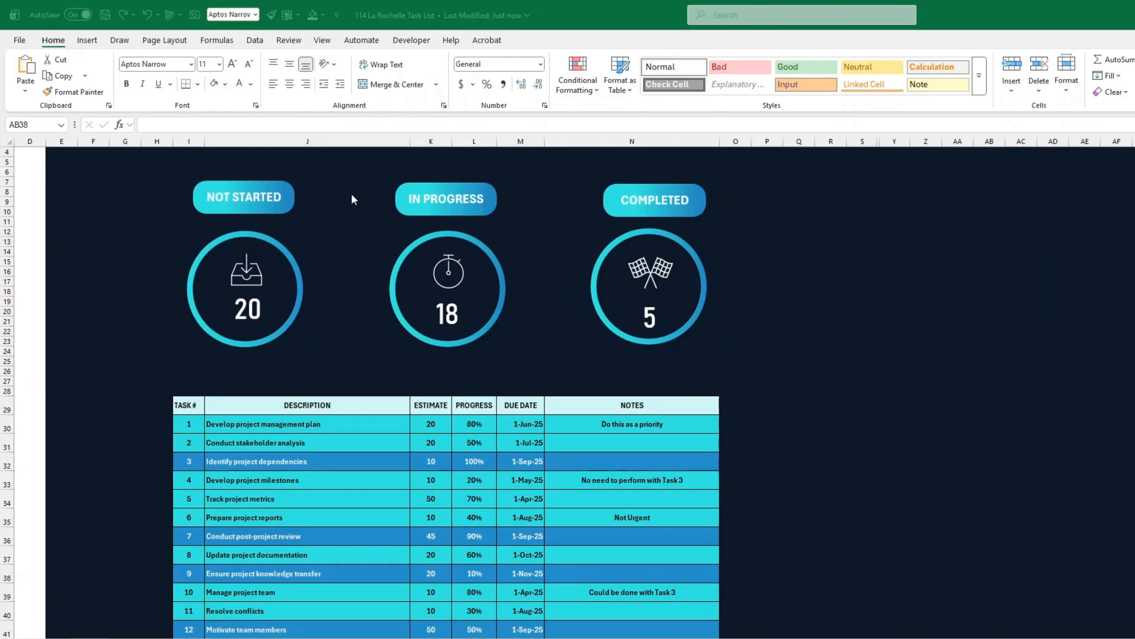
Examine the doughnut rings, icons, counts and task table in the finished task list workbook.
click(653, 277)
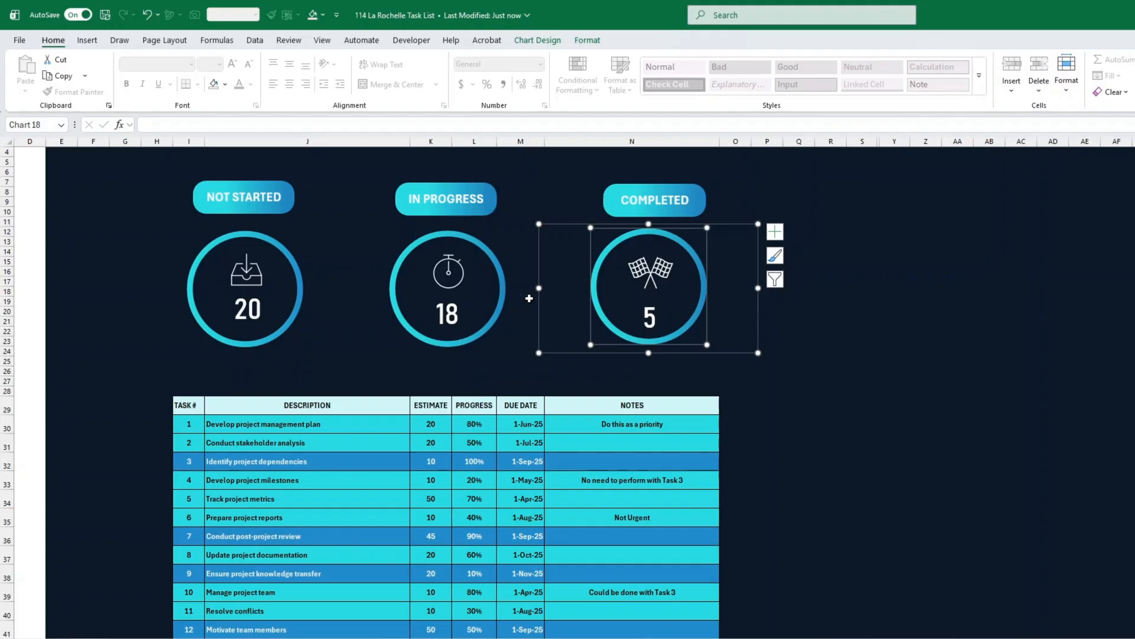
click(86, 40)
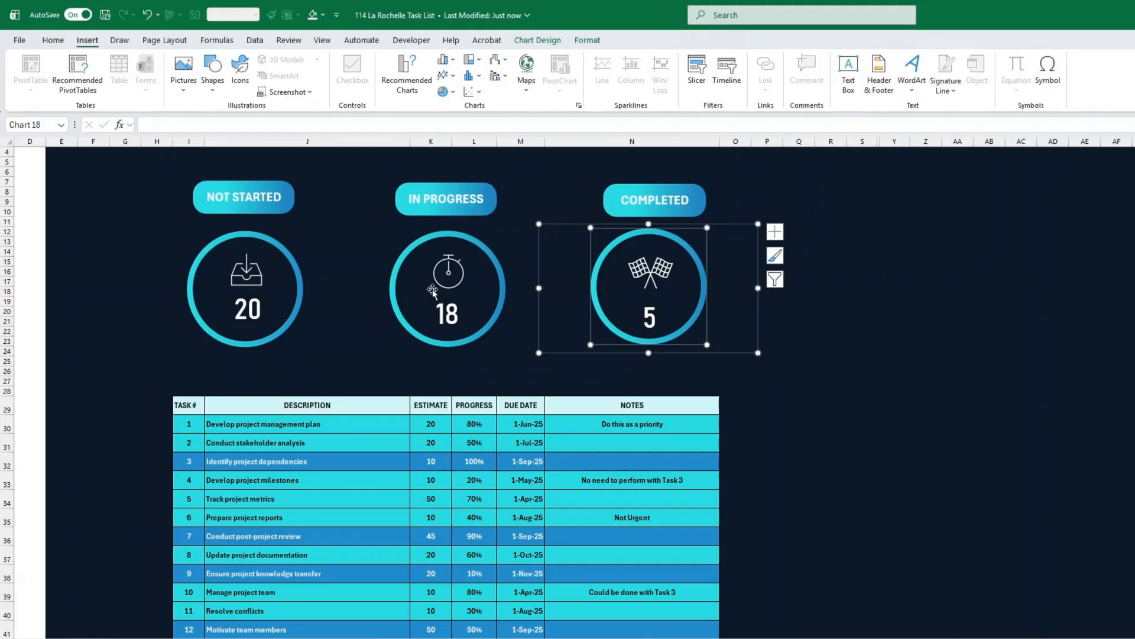
click(957, 391)
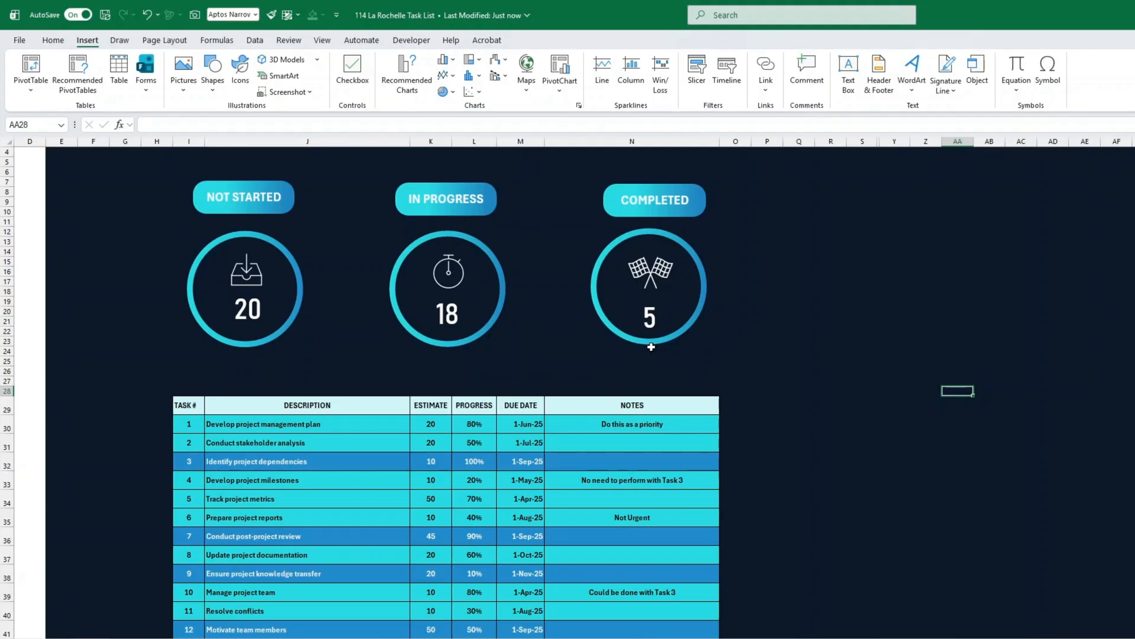
click(797, 437)
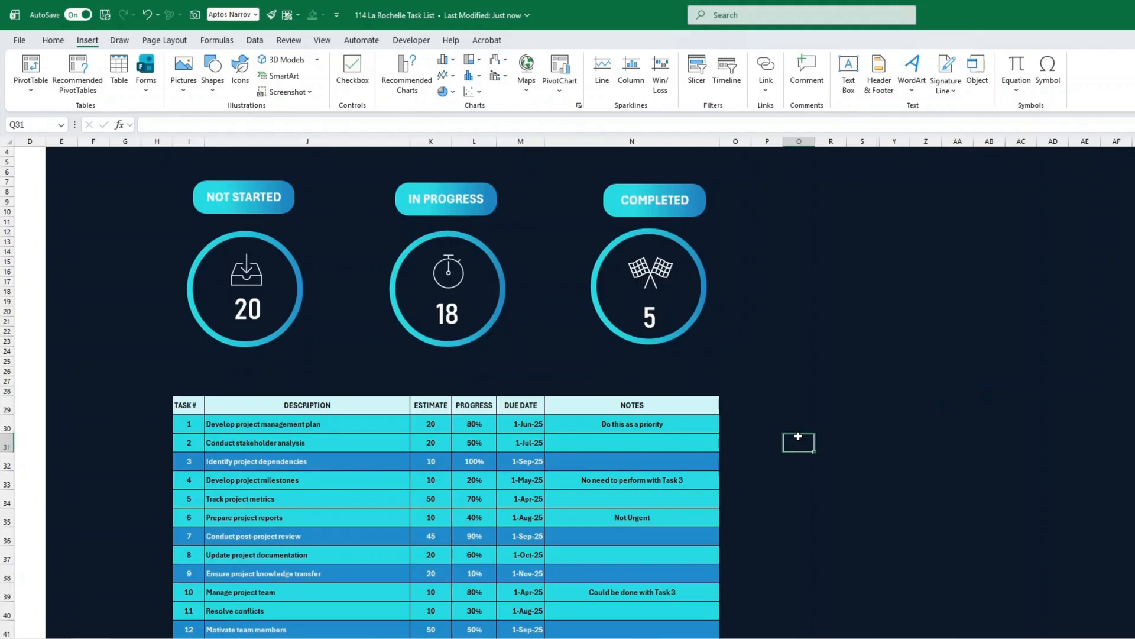
click(188, 421)
click(53, 40)
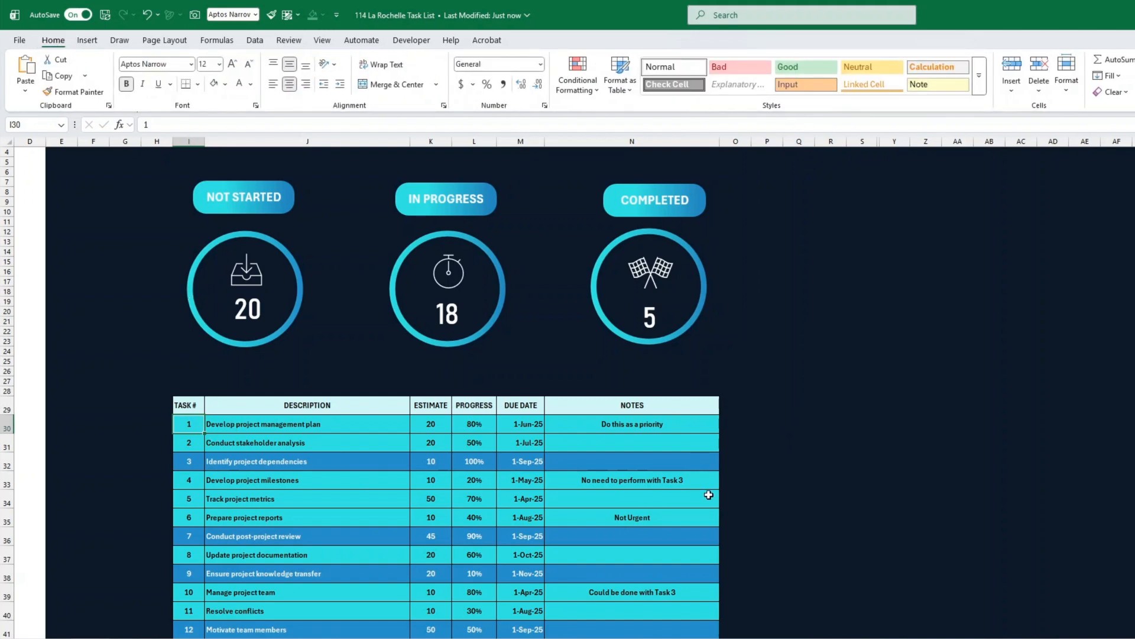
scroll(707, 490, down, 4)
scroll(709, 488, up, 4)
Fill the task table's header row, from Task # to Notes, with white.
drag(698, 404, 198, 404)
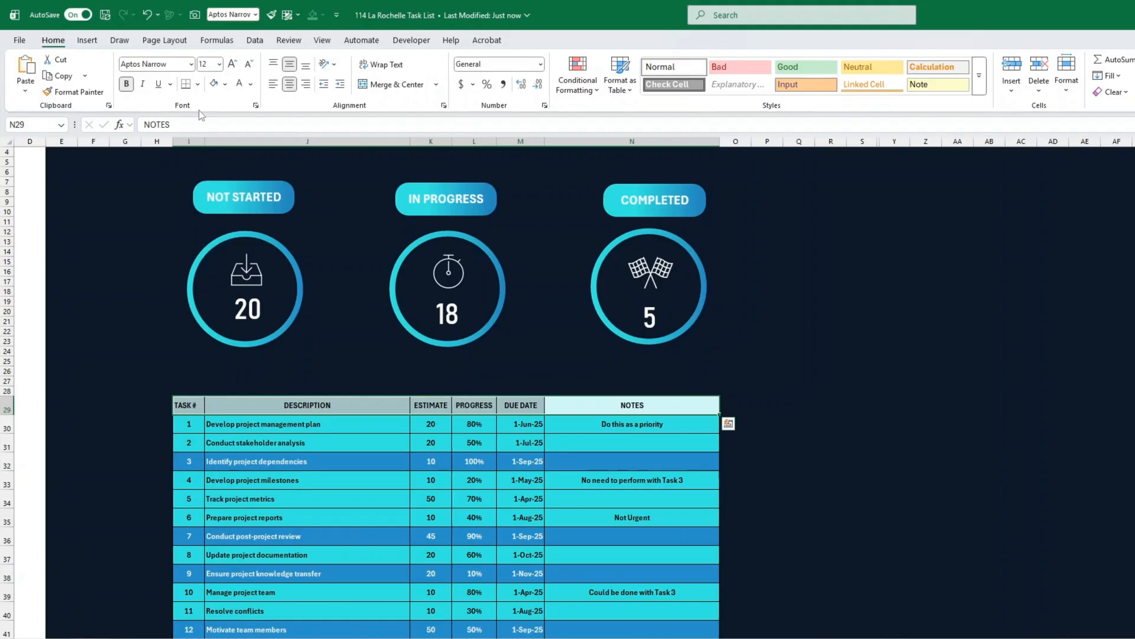
click(225, 84)
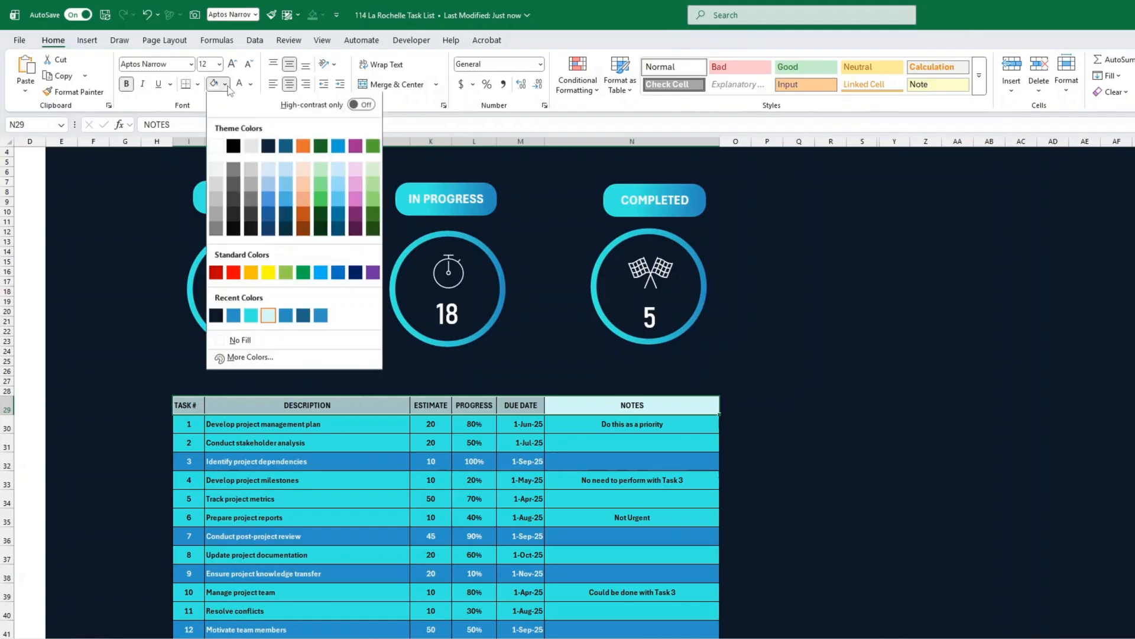
click(216, 146)
click(874, 341)
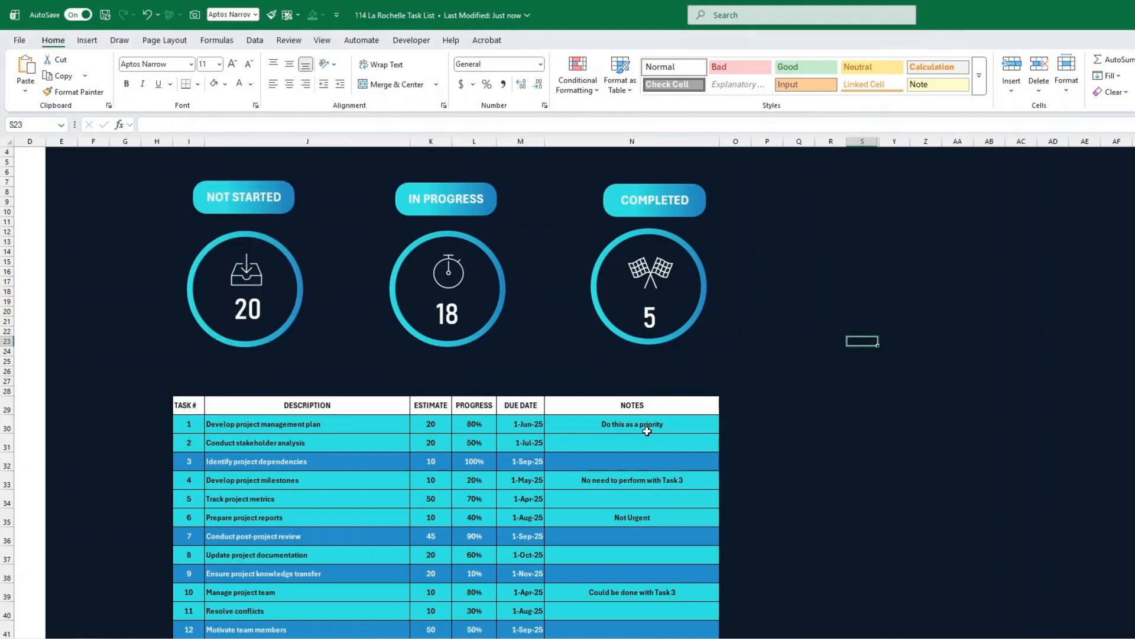
Fill the task table's header row with the turquoise #36EAE1 used for the task rows.
drag(715, 404, 470, 408)
drag(618, 401, 198, 407)
click(225, 83)
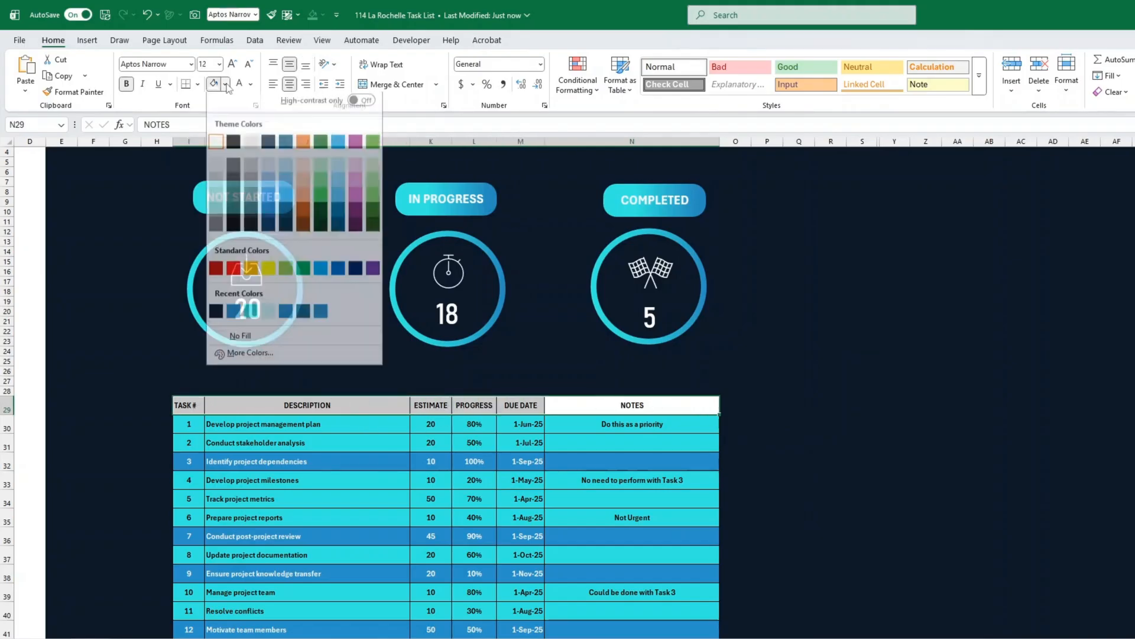
click(251, 316)
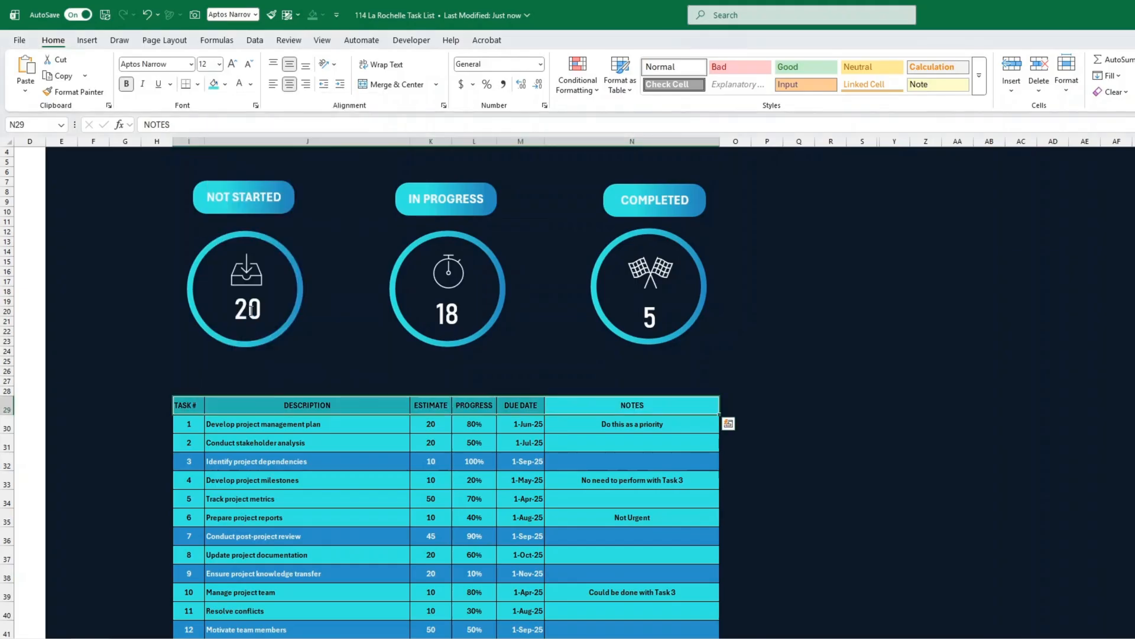
Lighten the header row's turquoise fill to a very pale tint using a custom color with raised luminance.
click(227, 84)
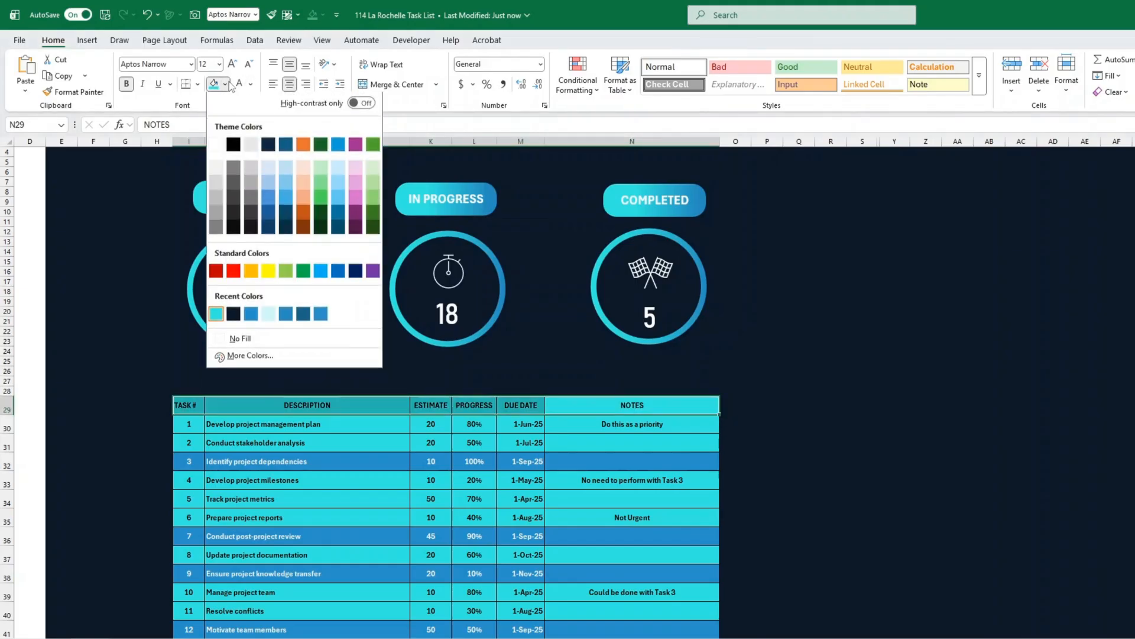
click(247, 357)
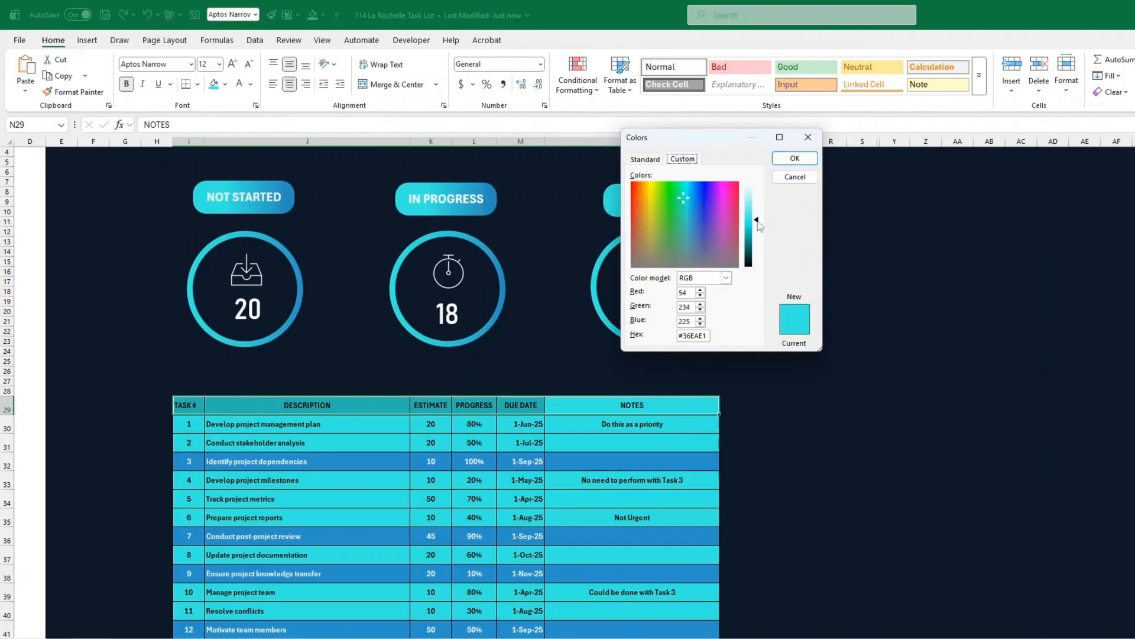
drag(759, 225, 761, 192)
click(796, 158)
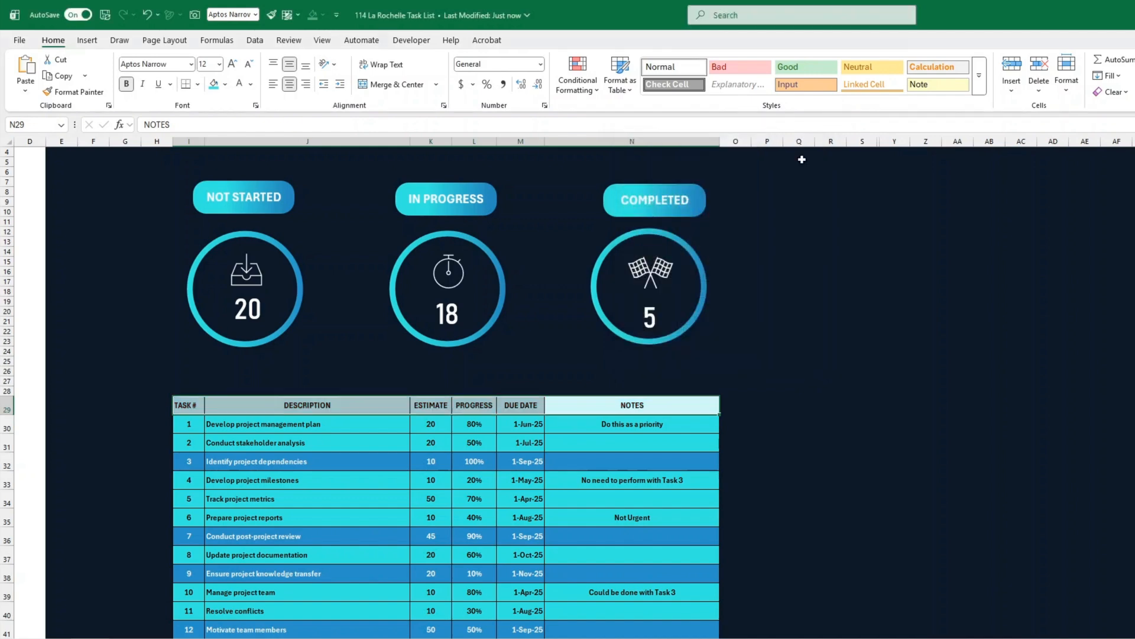
click(902, 262)
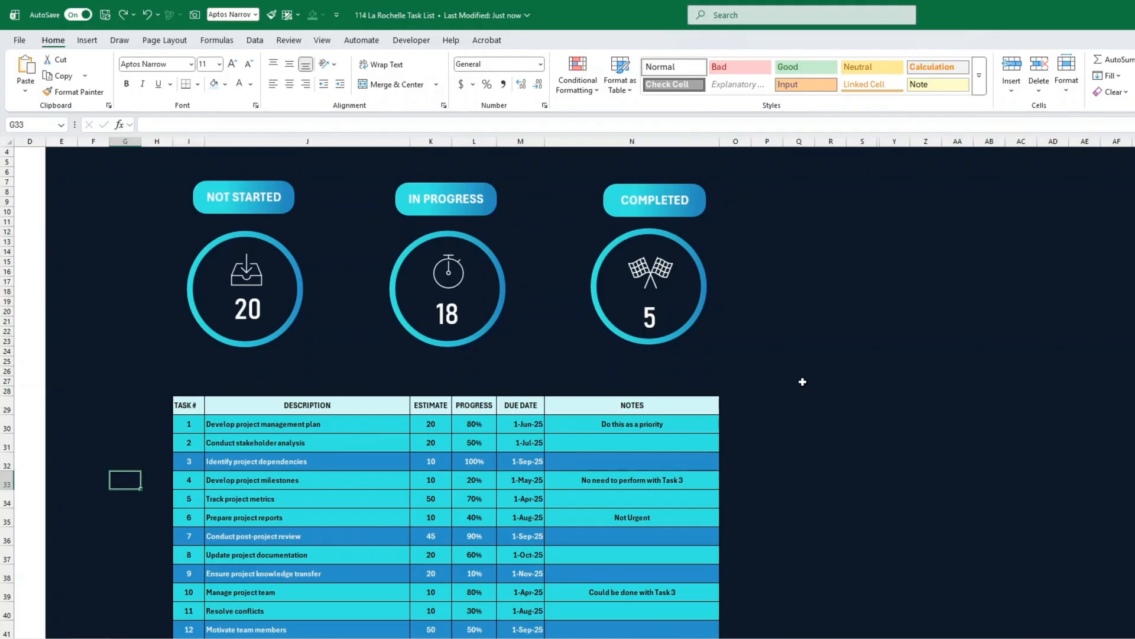
scroll(802, 381, down, 2)
scroll(826, 388, up, 3)
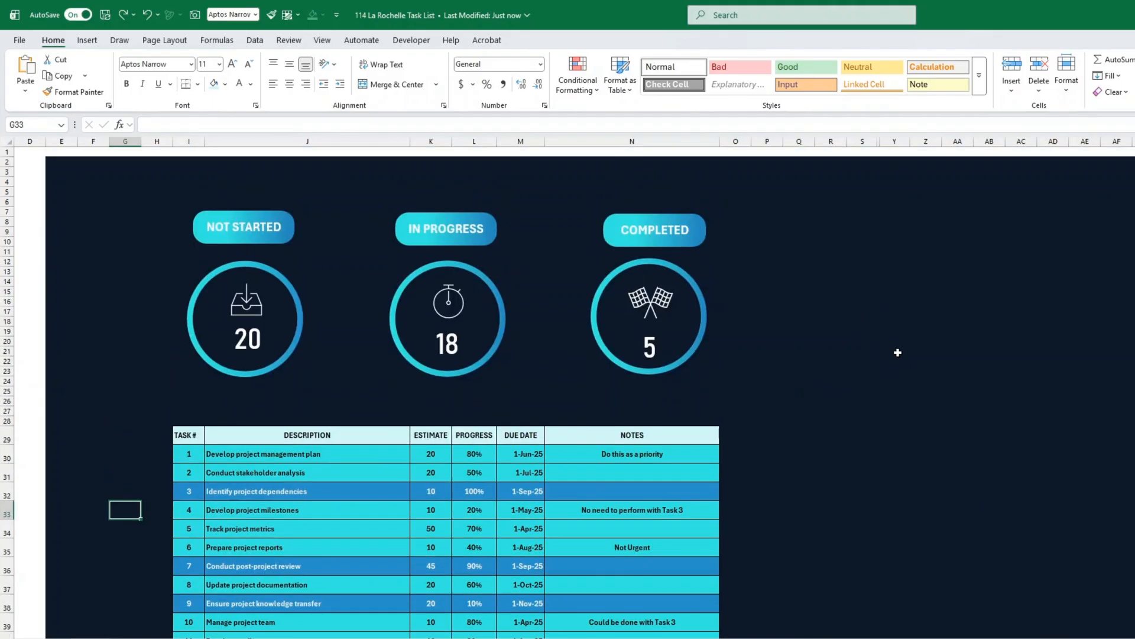